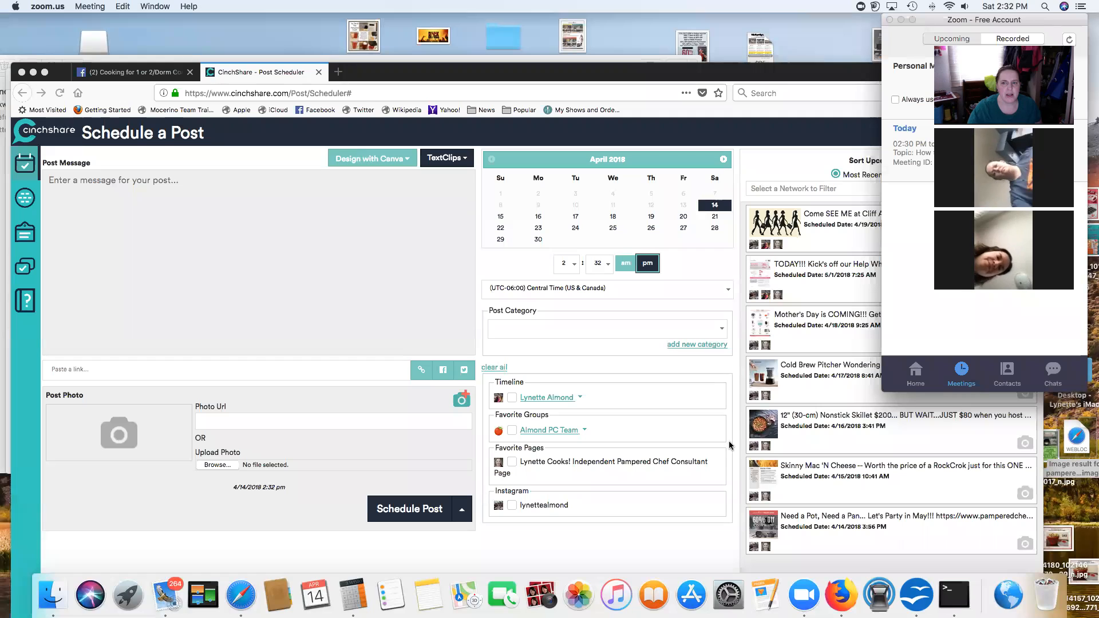
Step: Close the Pampered Chef cookware newsletter and Zoom meeting message windows in Apple Mail
drag(336, 59, 329, 41)
drag(169, 48, 255, 50)
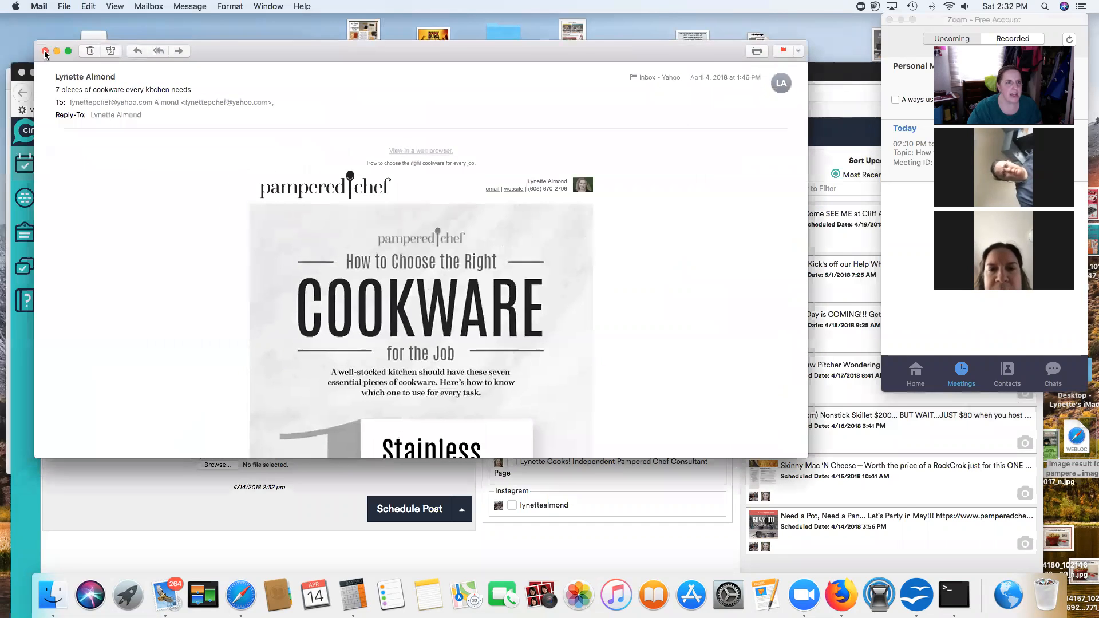
click(45, 52)
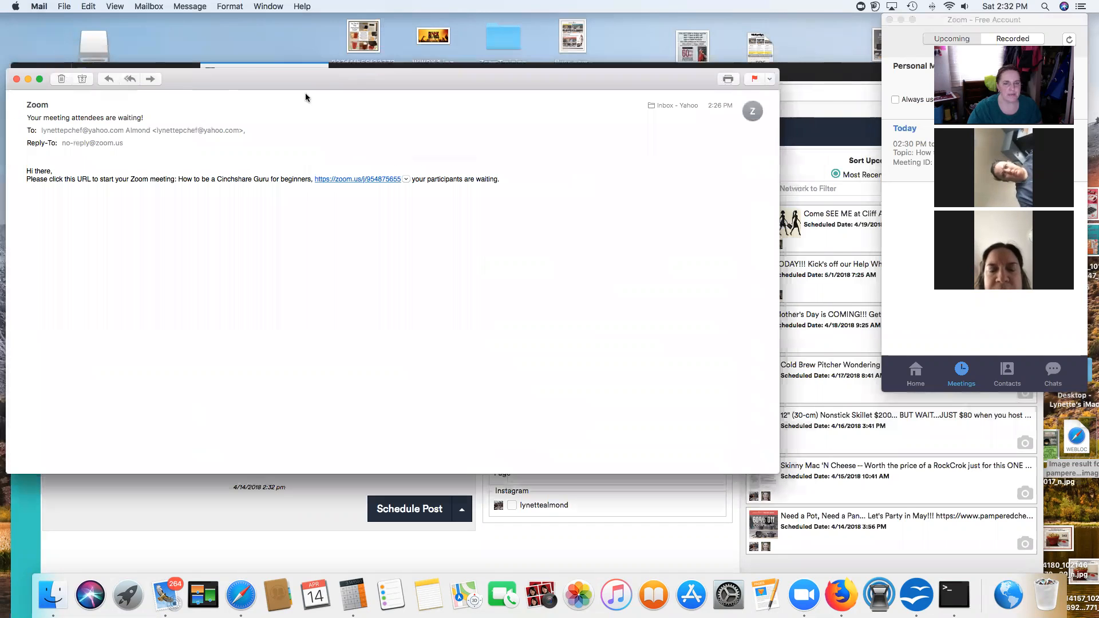
click(16, 79)
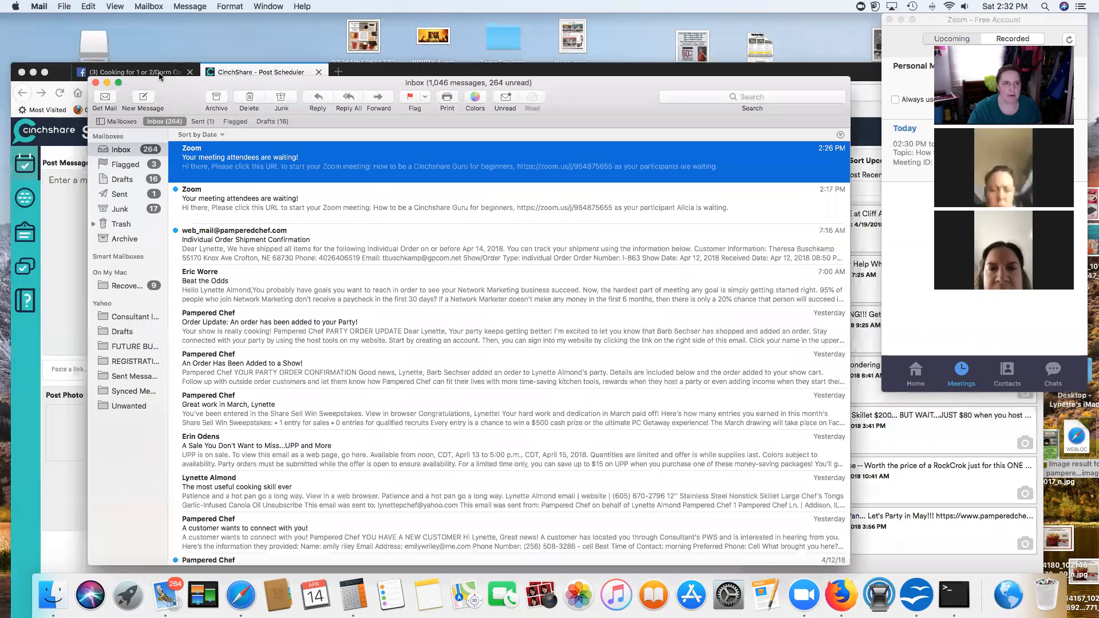
click(360, 73)
Step: Move the Firefox CinchShare window up so Schedule a Post sits in front of the inbox
drag(378, 75, 382, 24)
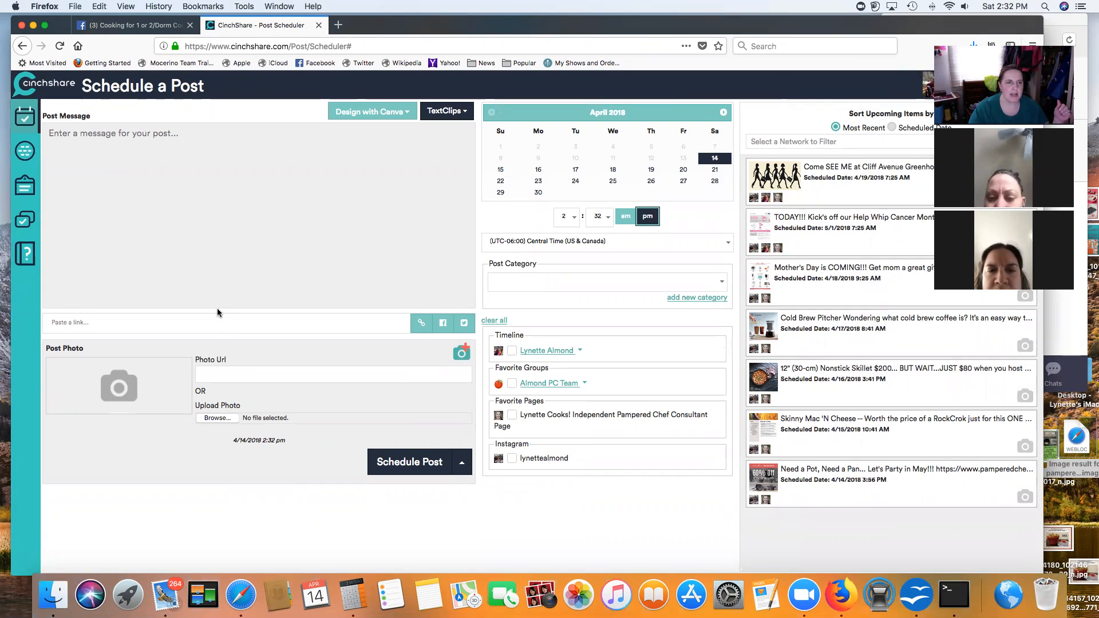
Step: Open My Networks and expand the Facebook Timeline account to reveal its Events list
click(25, 161)
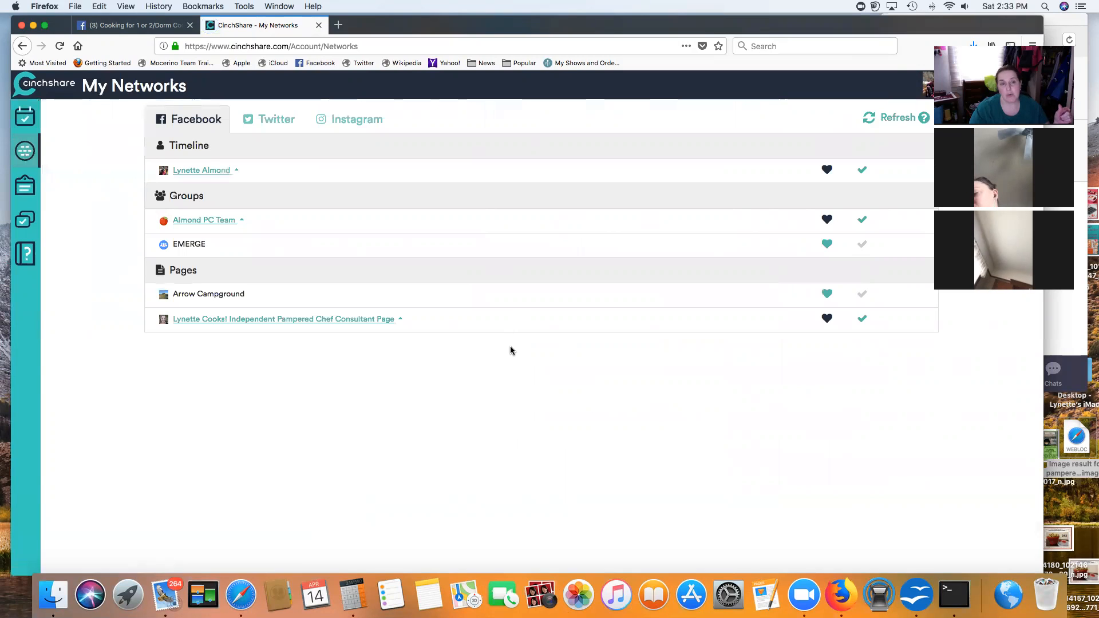
click(237, 172)
scroll(473, 410, down, 10)
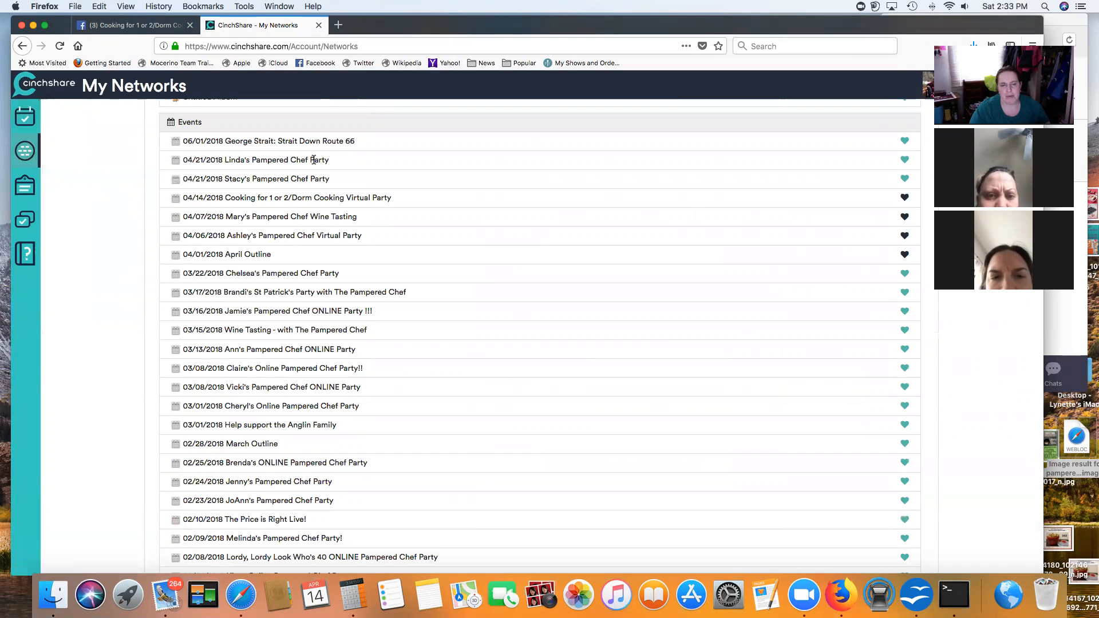
Step: Heart the two 04/21/2018 parties and un-heart the 04/06/2018 virtual party and April Outline
click(905, 179)
click(904, 160)
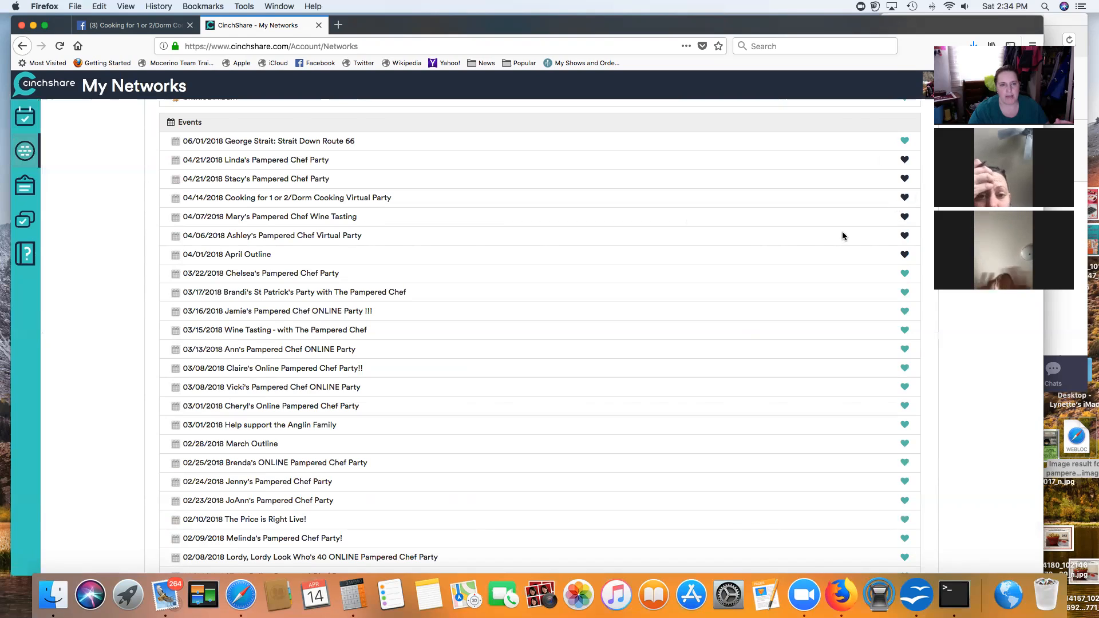
click(904, 254)
click(904, 235)
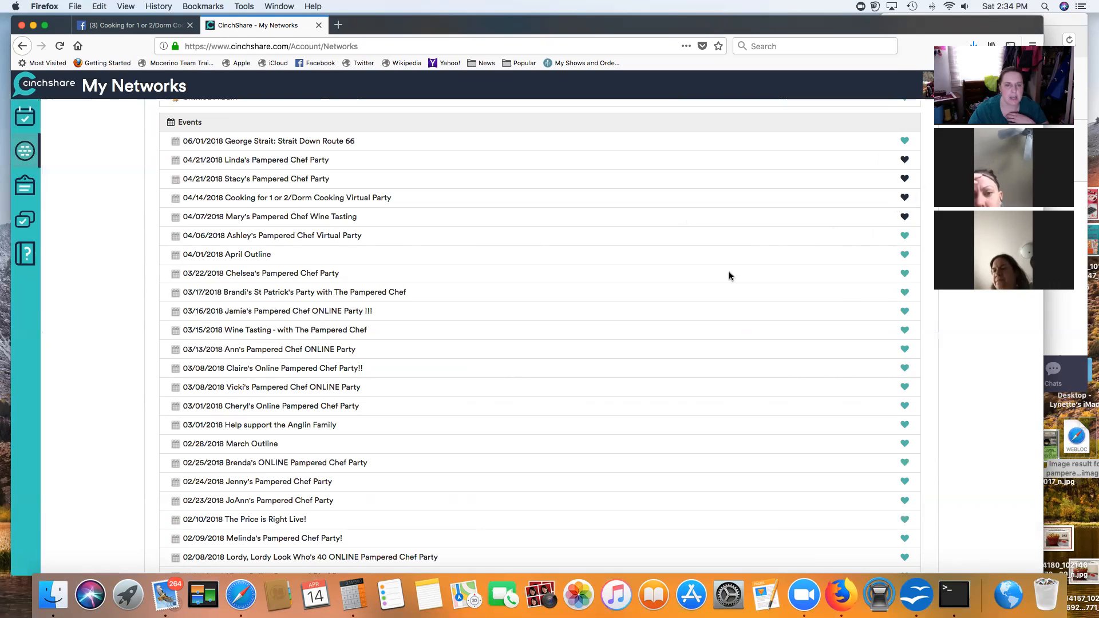
scroll(360, 190, up, 10)
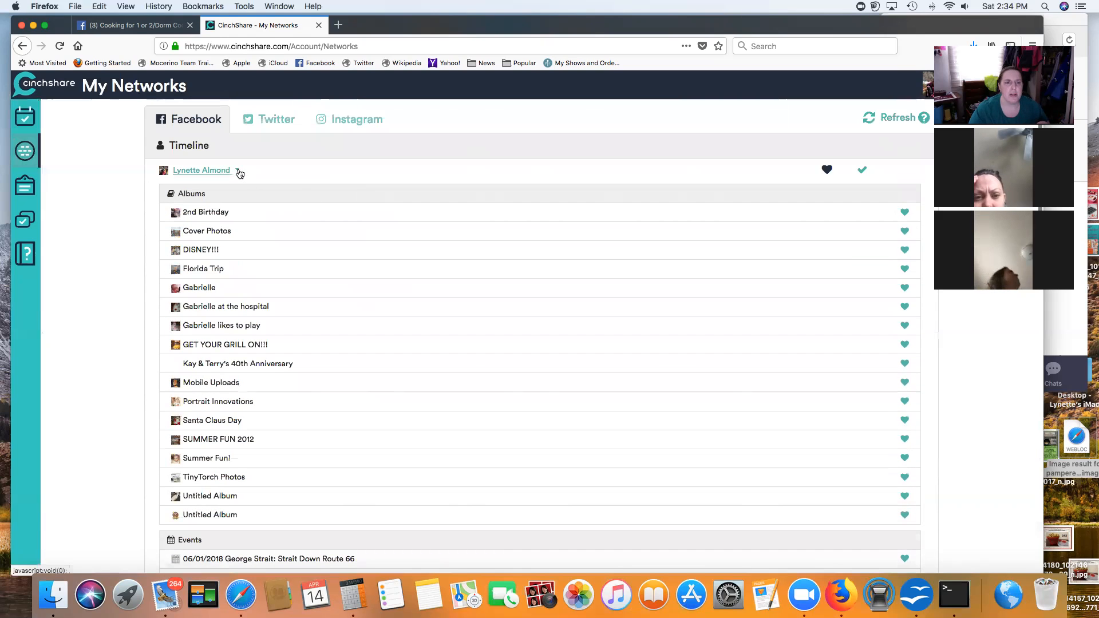
Step: Collapse the Timeline account and expand the team Facebook group to show its albums and events
click(237, 171)
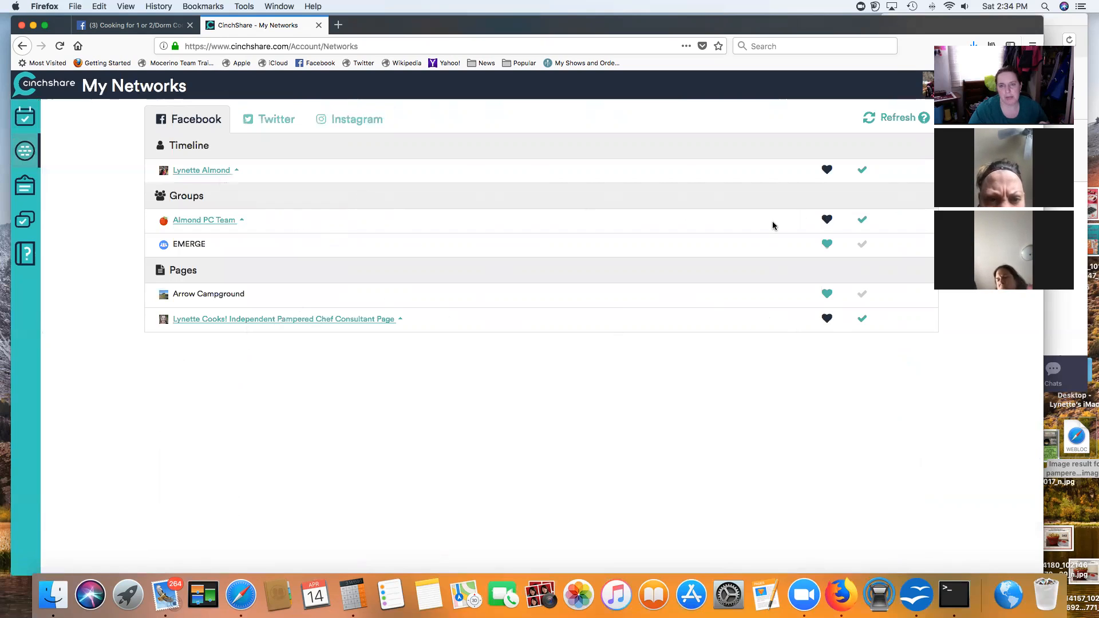
click(242, 219)
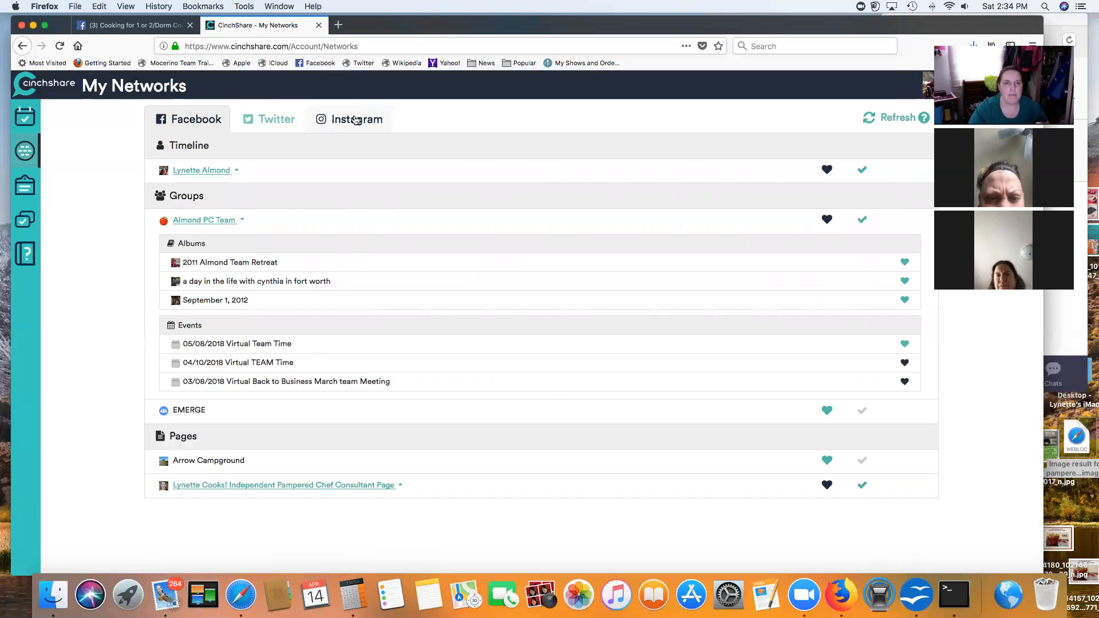
Step: Switch My Networks to the Instagram tab to see the favorited connected account
click(344, 140)
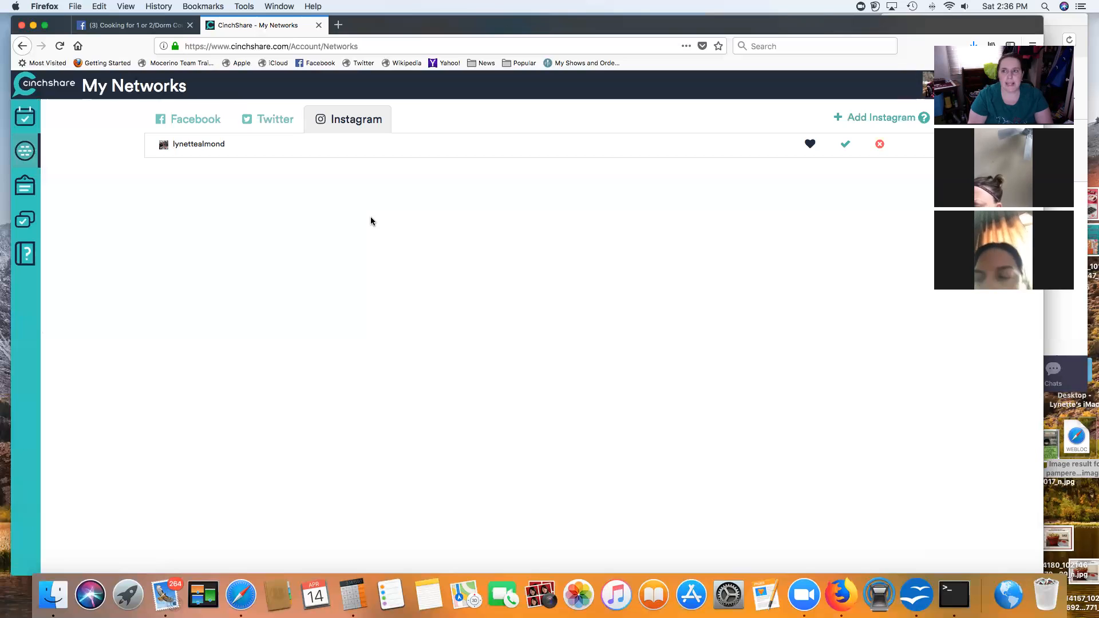
Step: Go back to the Schedule a Post page from the sidebar calendar icon
click(25, 119)
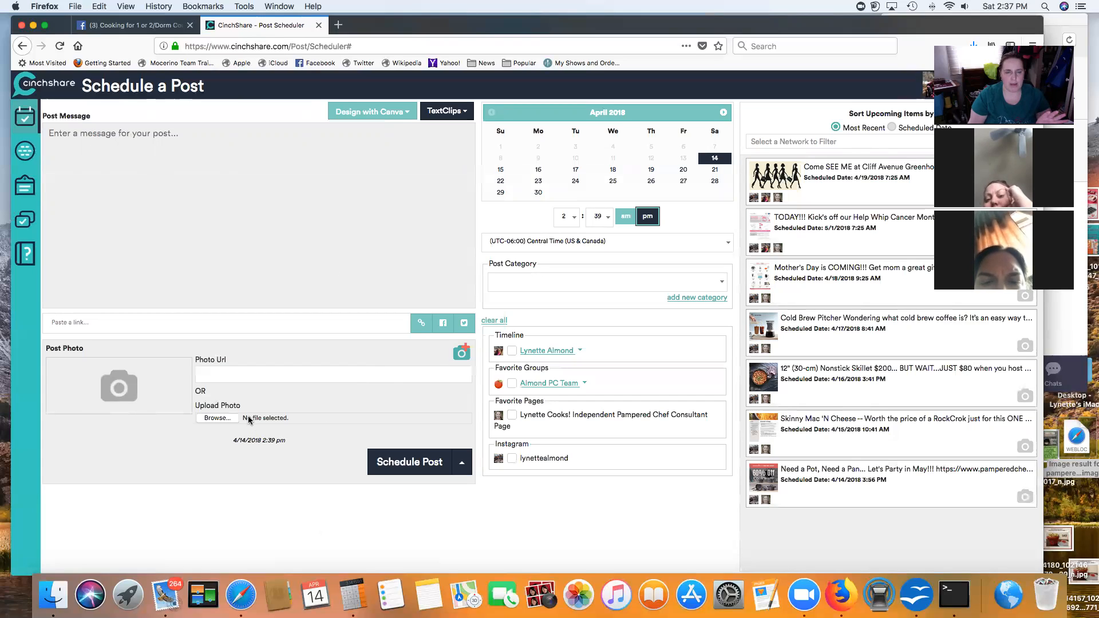
click(337, 25)
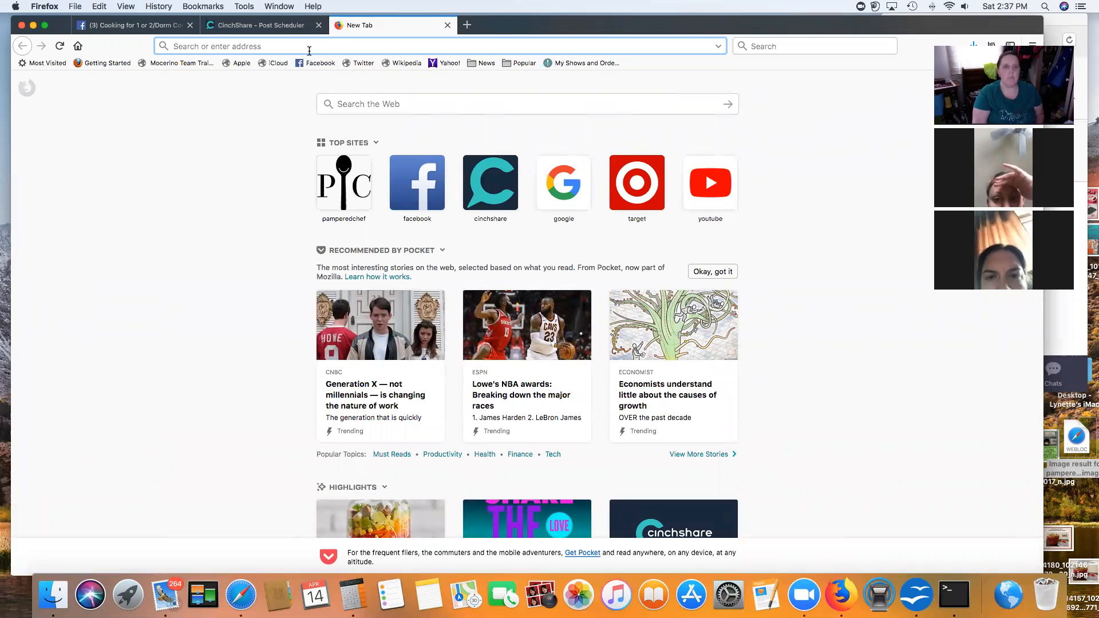
Step: Open YouTube and go to the channel's Party Demonstrations playlist
text(youtube.com)
key(Return)
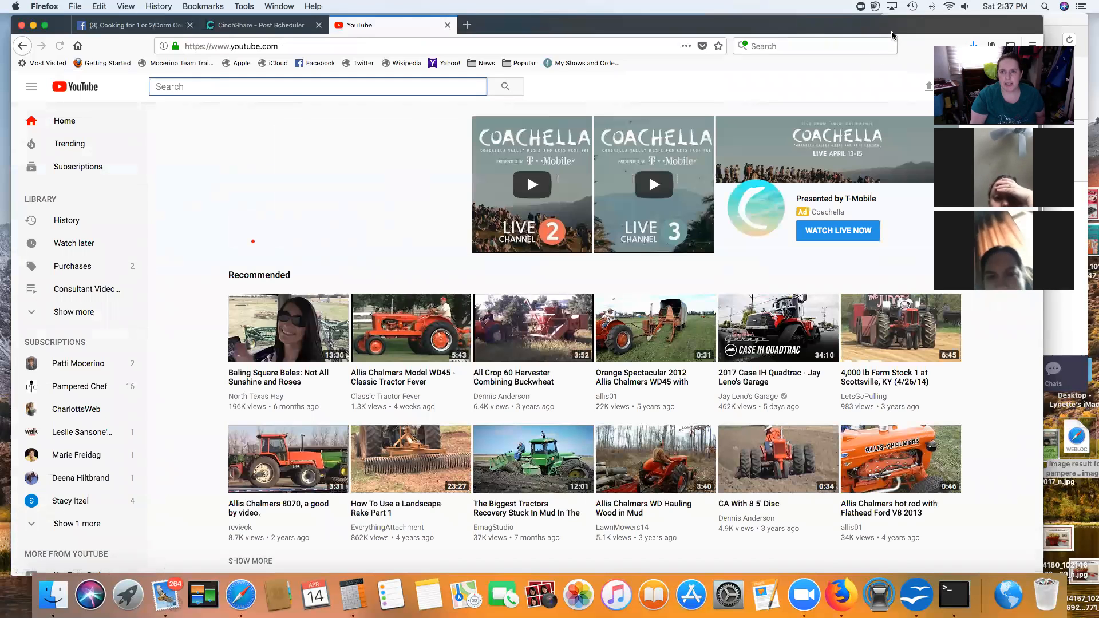
drag(884, 28, 881, 28)
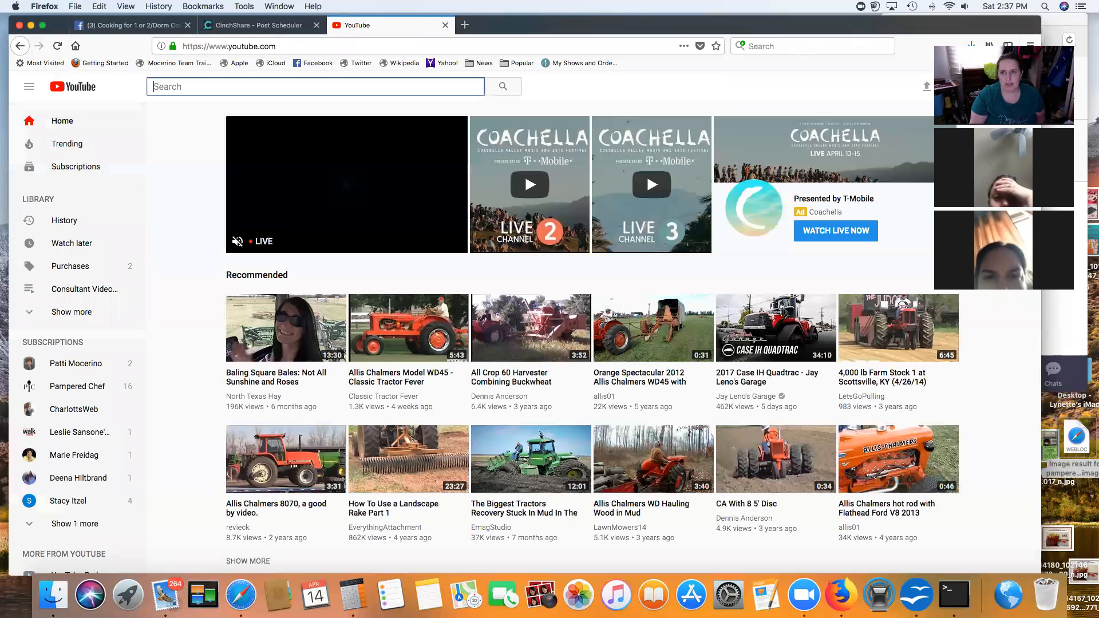
drag(885, 27, 786, 47)
click(916, 107)
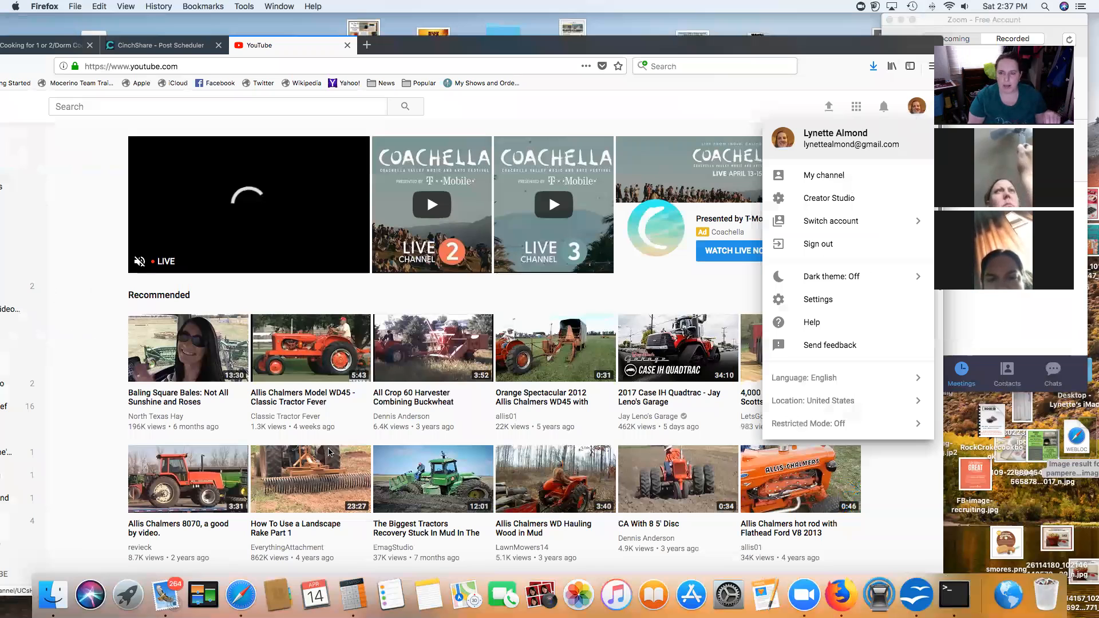
click(288, 197)
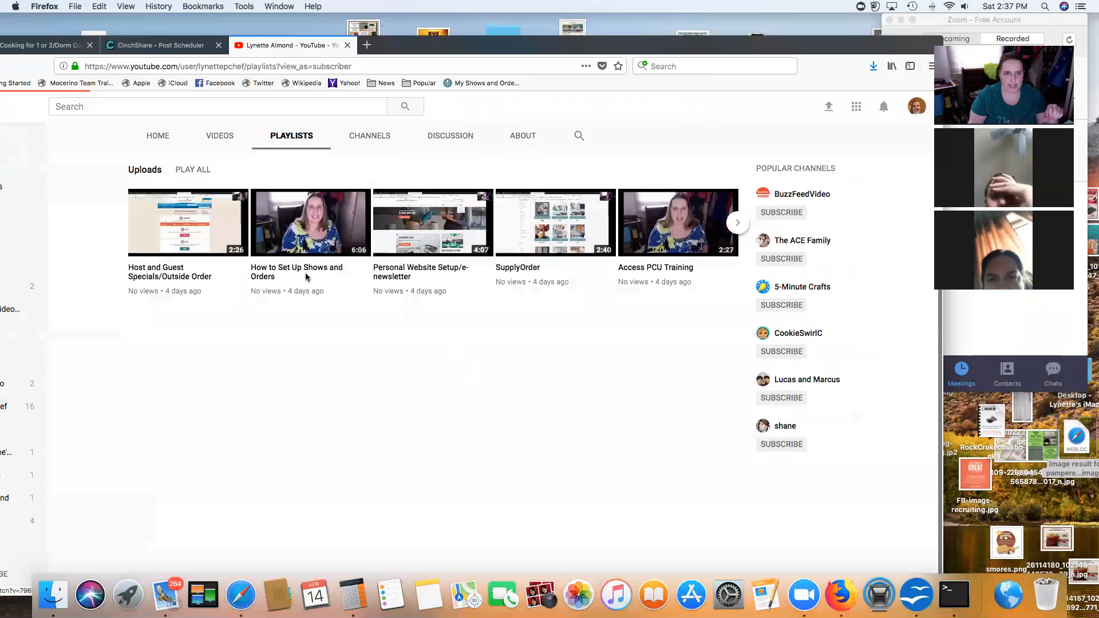
click(305, 276)
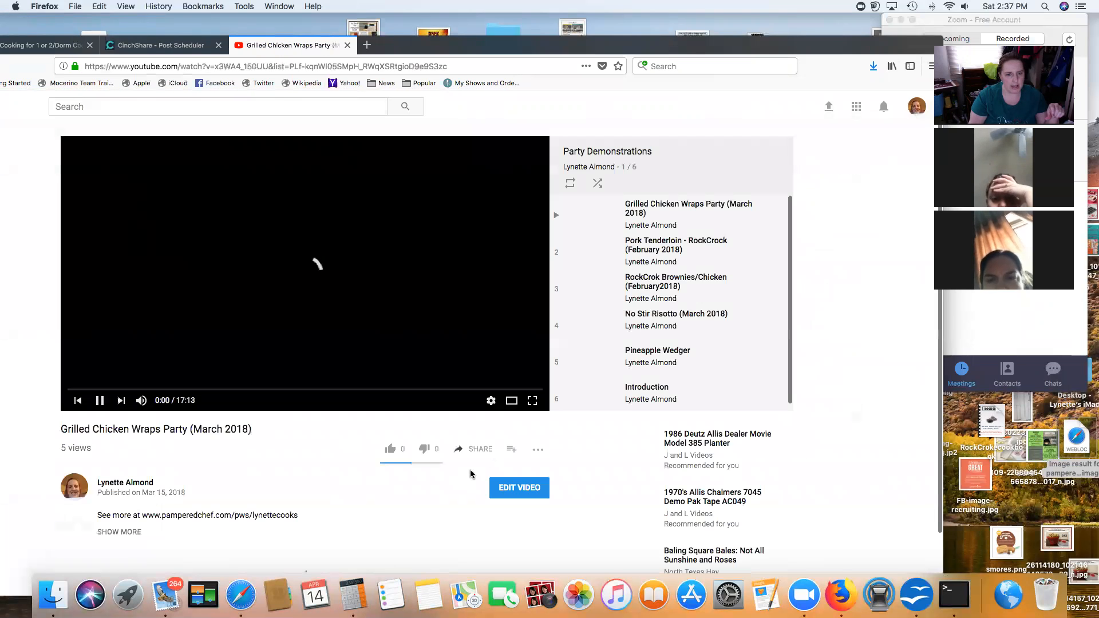
Step: Copy the Pineapple Wedger video's share link and close the YouTube tab
scroll(812, 371, down, 1)
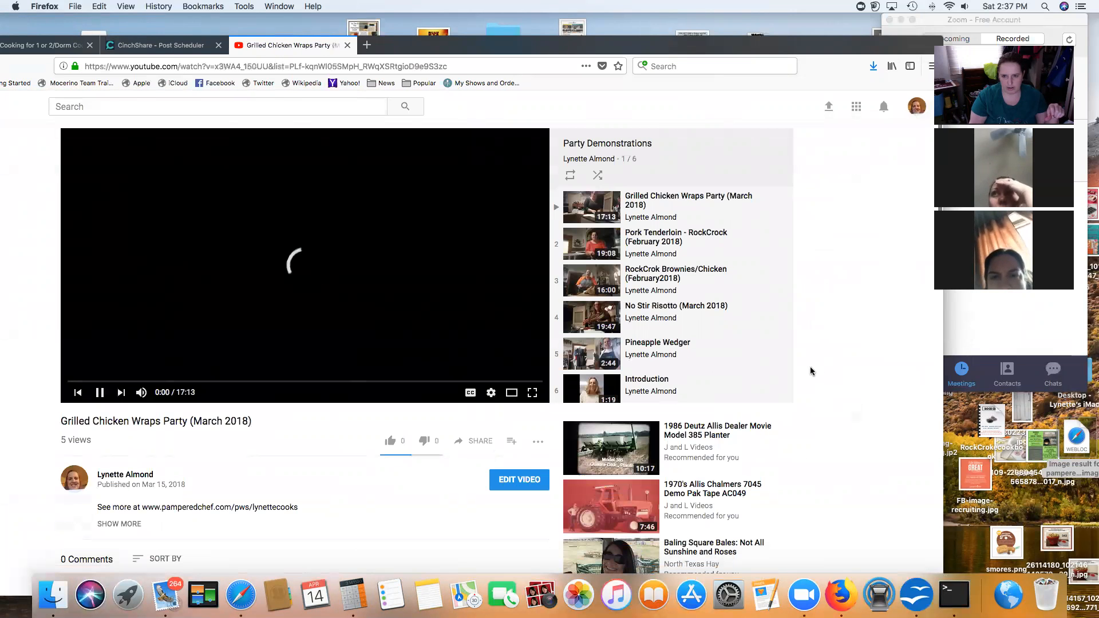
click(664, 344)
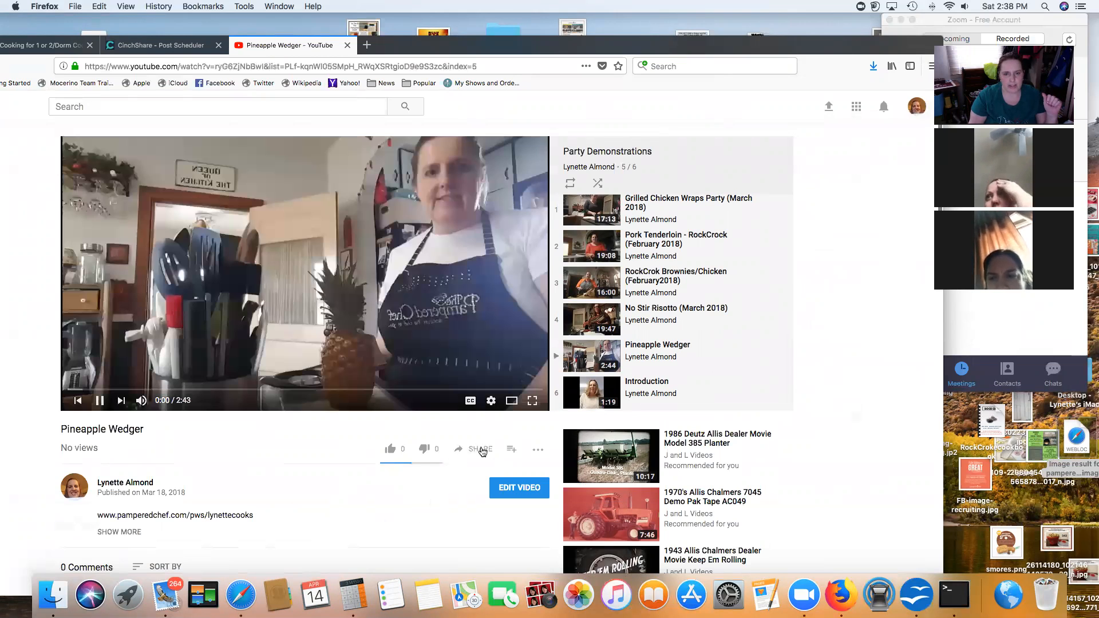
click(479, 449)
click(737, 565)
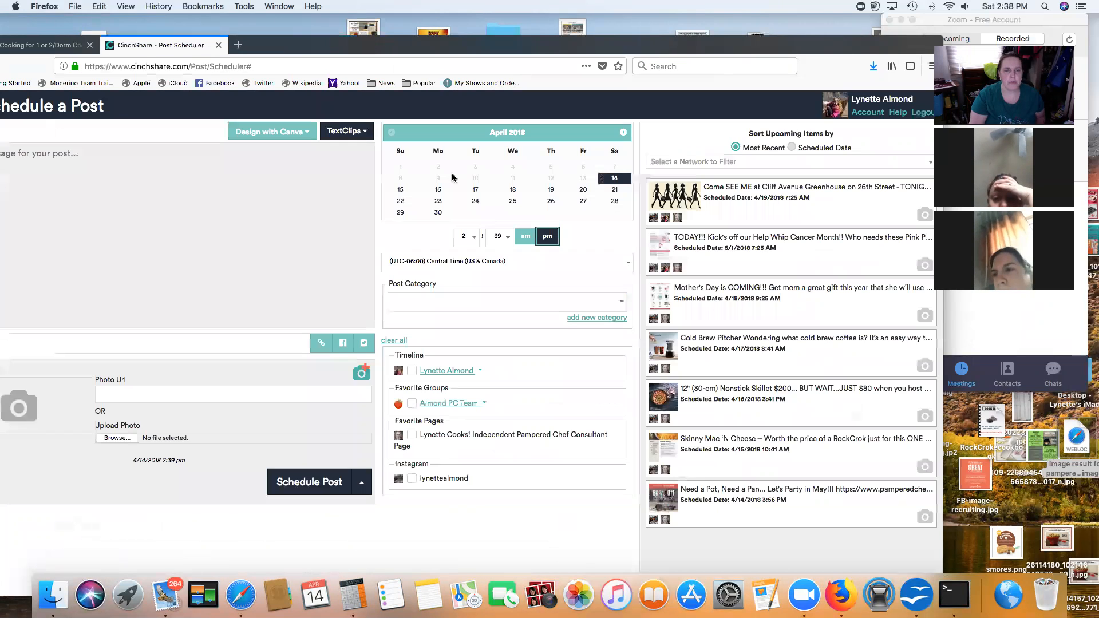
click(348, 45)
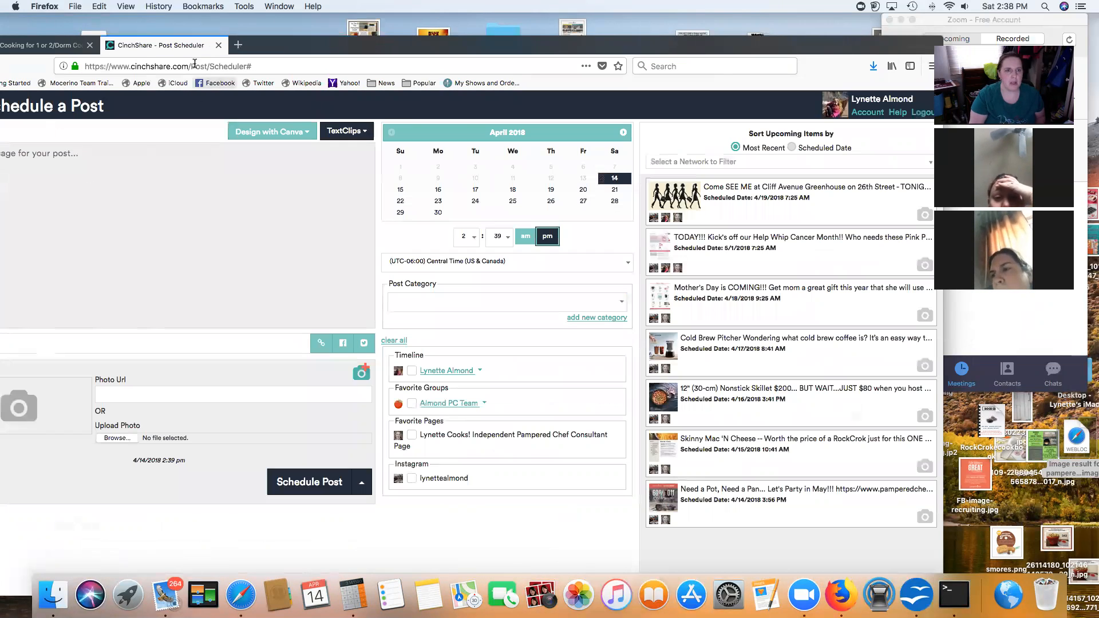
drag(295, 52, 349, 27)
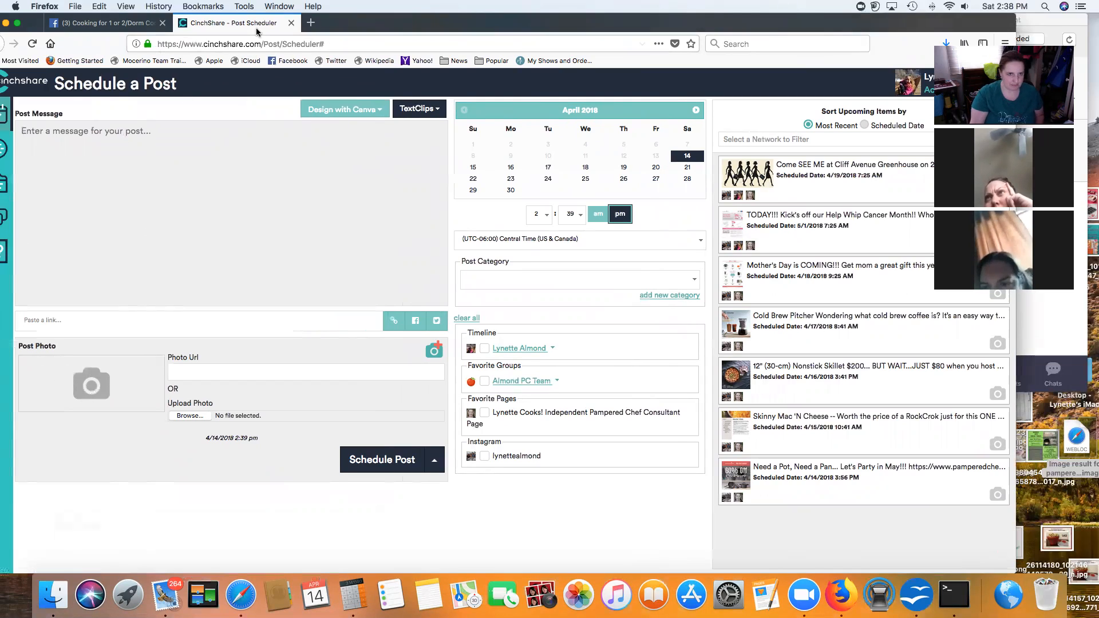
Step: Type the post message 'Who feels like it should be spring?!! How about some fresh pineapple for a taste of t…'
drag(344, 29, 357, 29)
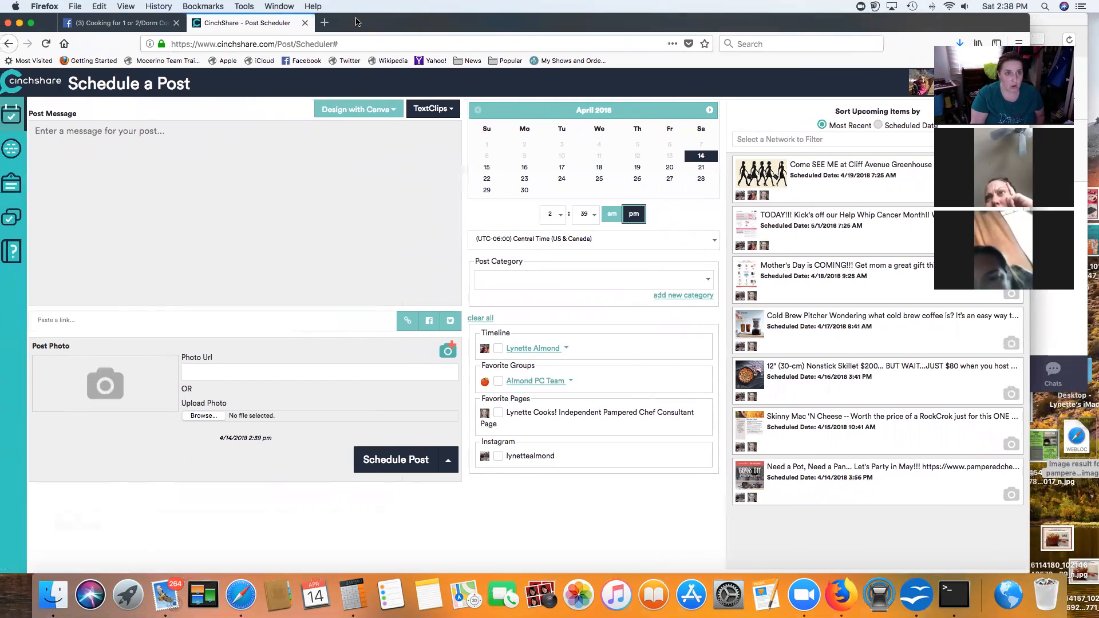
click(55, 131)
text(Who feels like it should be spring?!! How a)
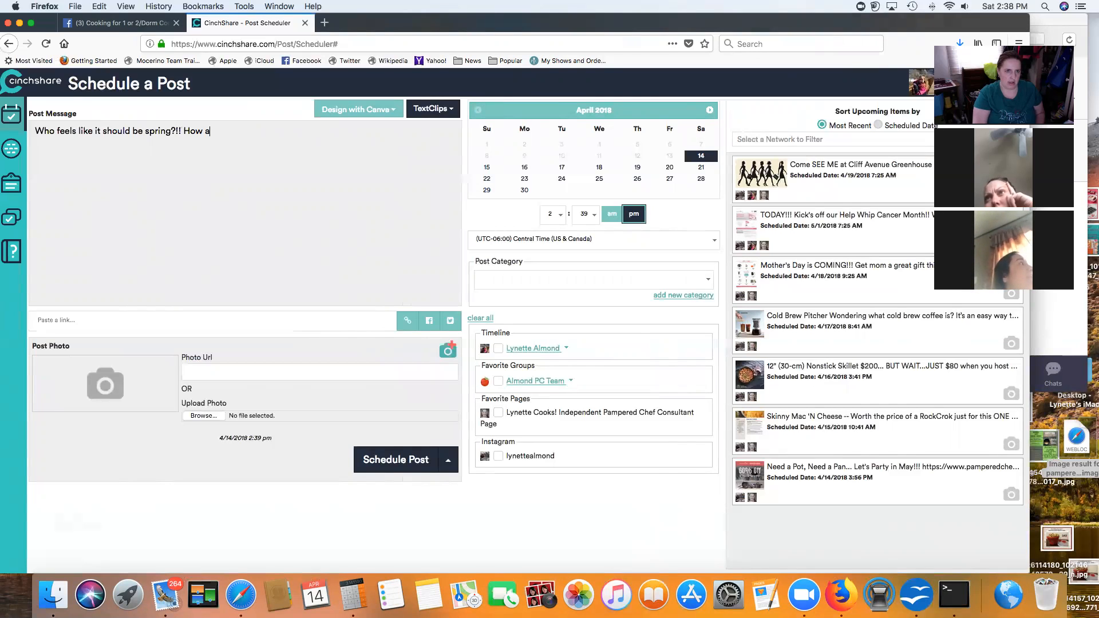
text(bout some fres)
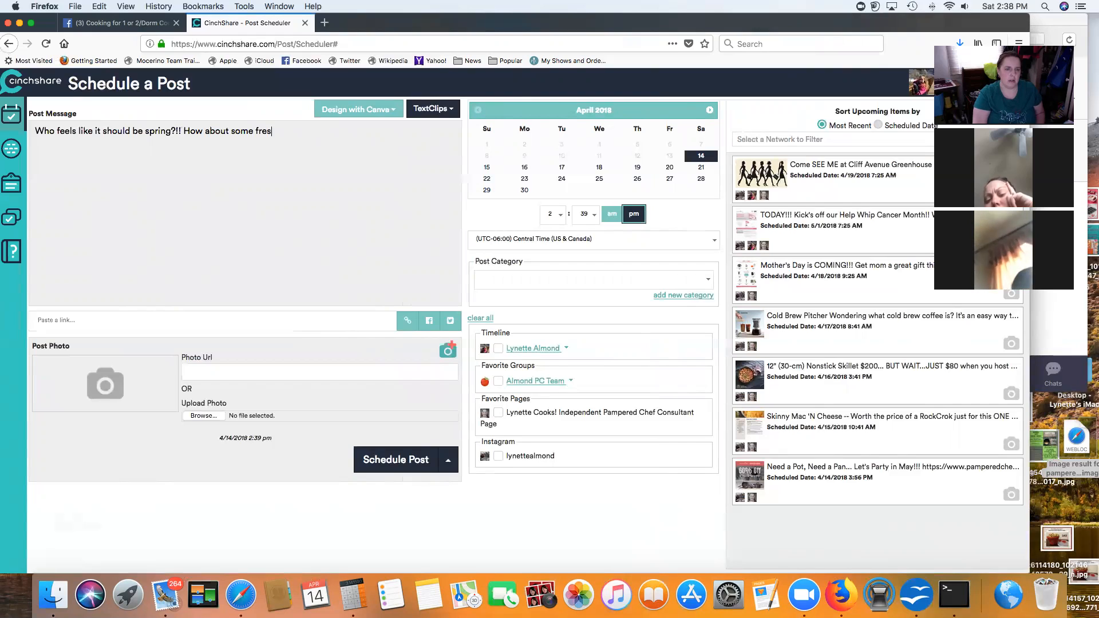
text(h pineapple )
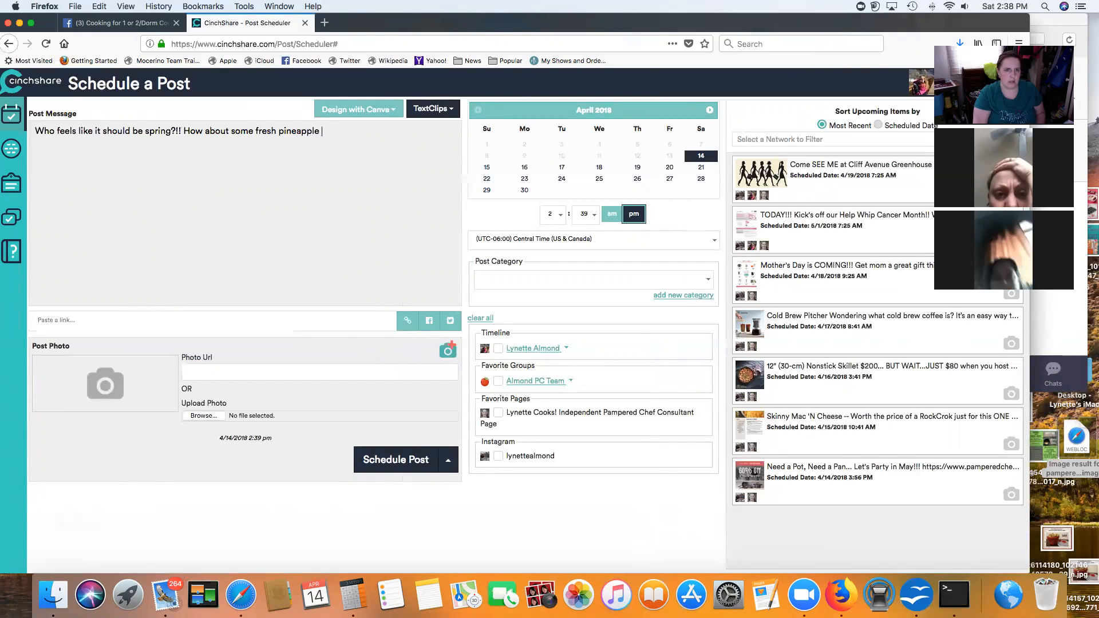
text(for a taste)
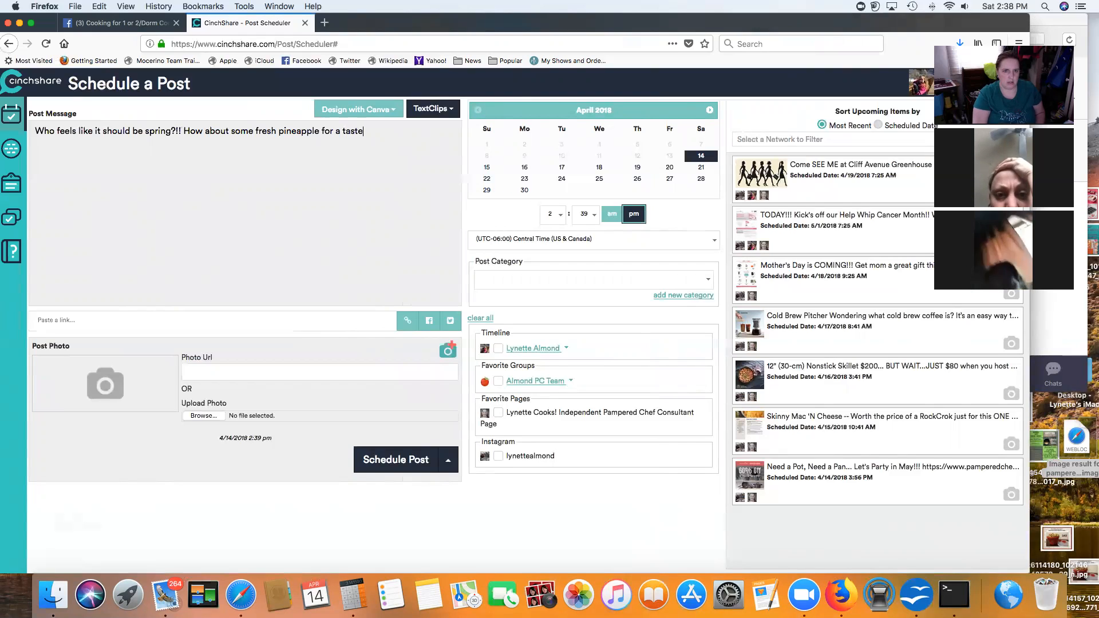
text( of tropic)
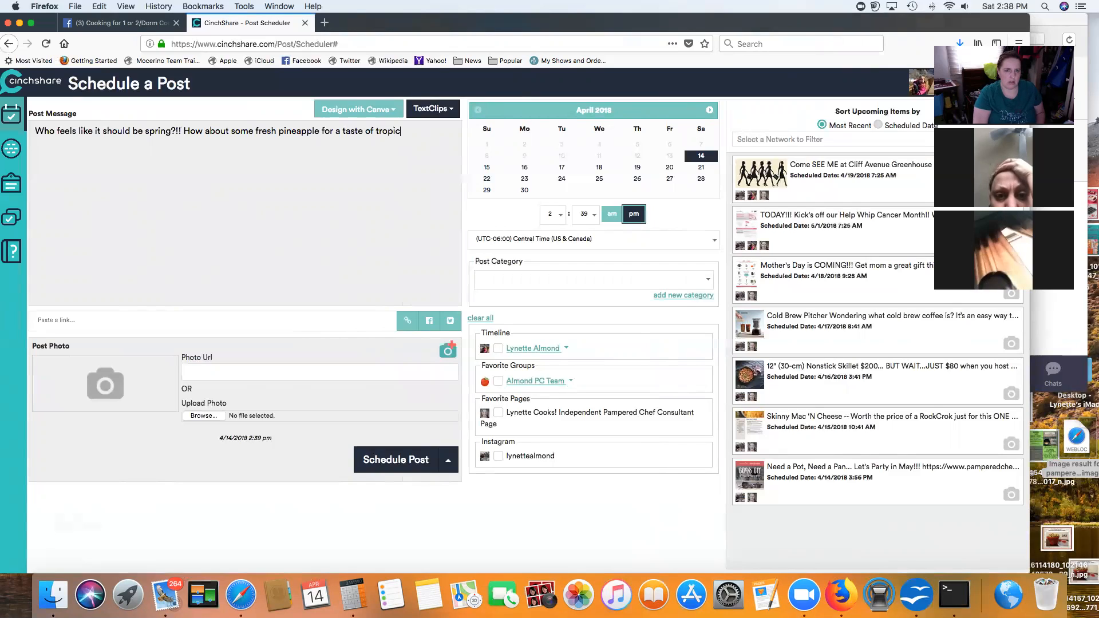
text(al weather!!!)
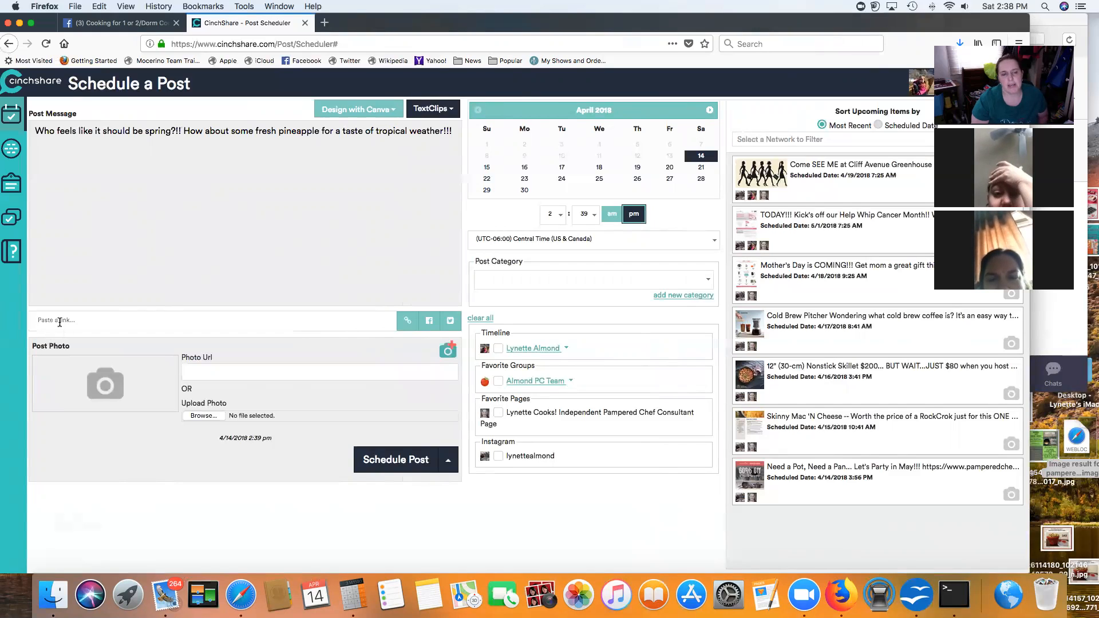
Step: Paste the Pineapple Wedger youtu.be link and fetch its preview as the post photo
key(super+v)
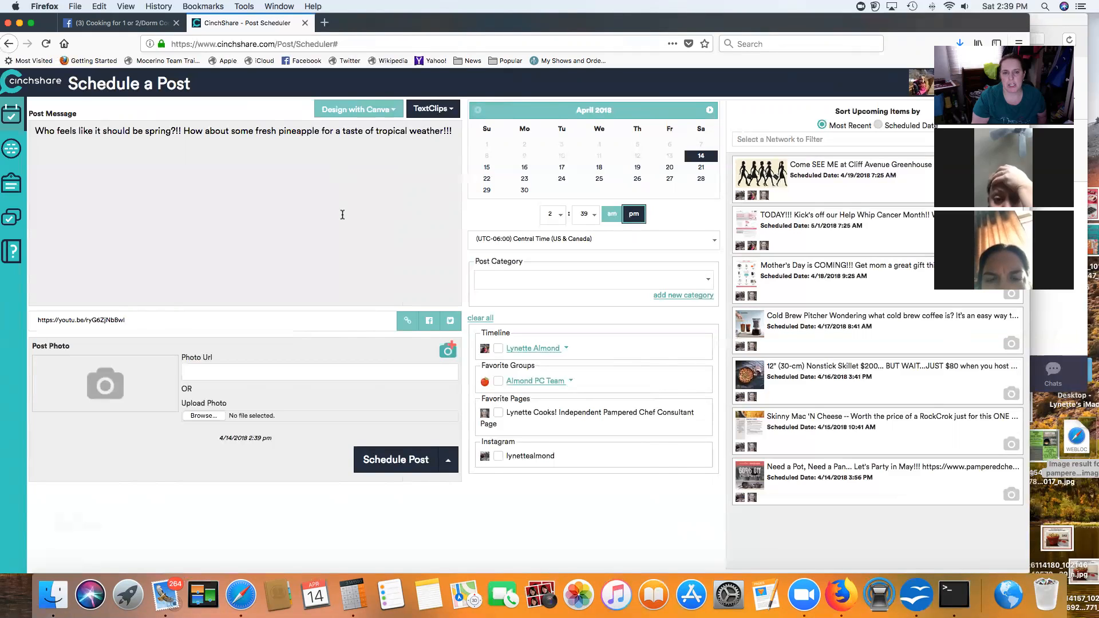
click(408, 323)
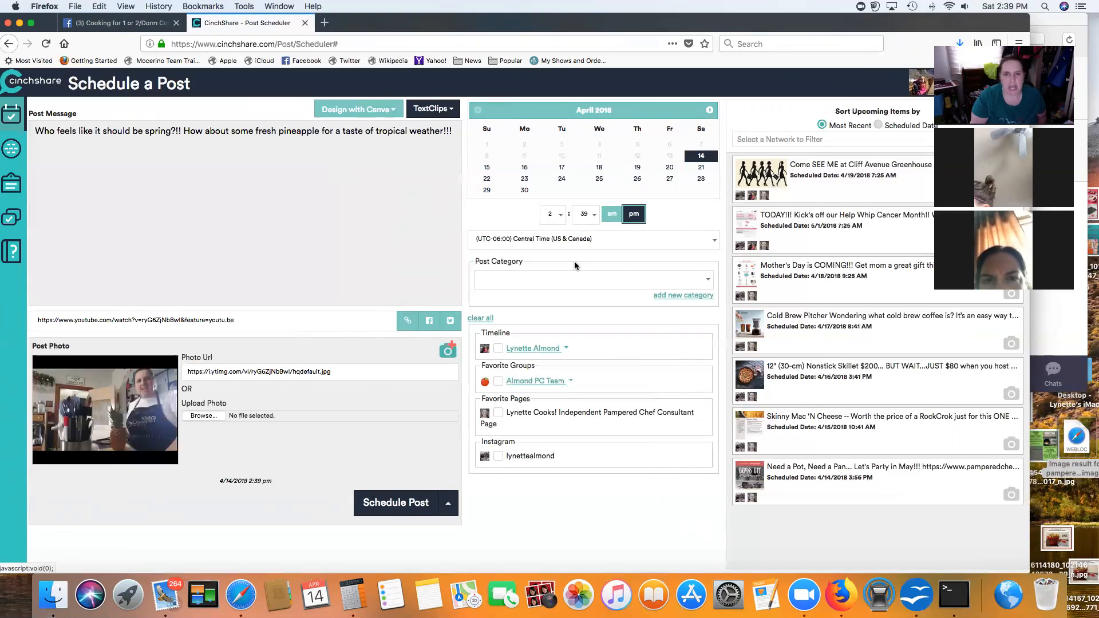
Step: Schedule the post for 2:44 pm on the Consultant page, then open the post library
click(588, 215)
scroll(593, 392, down, 3)
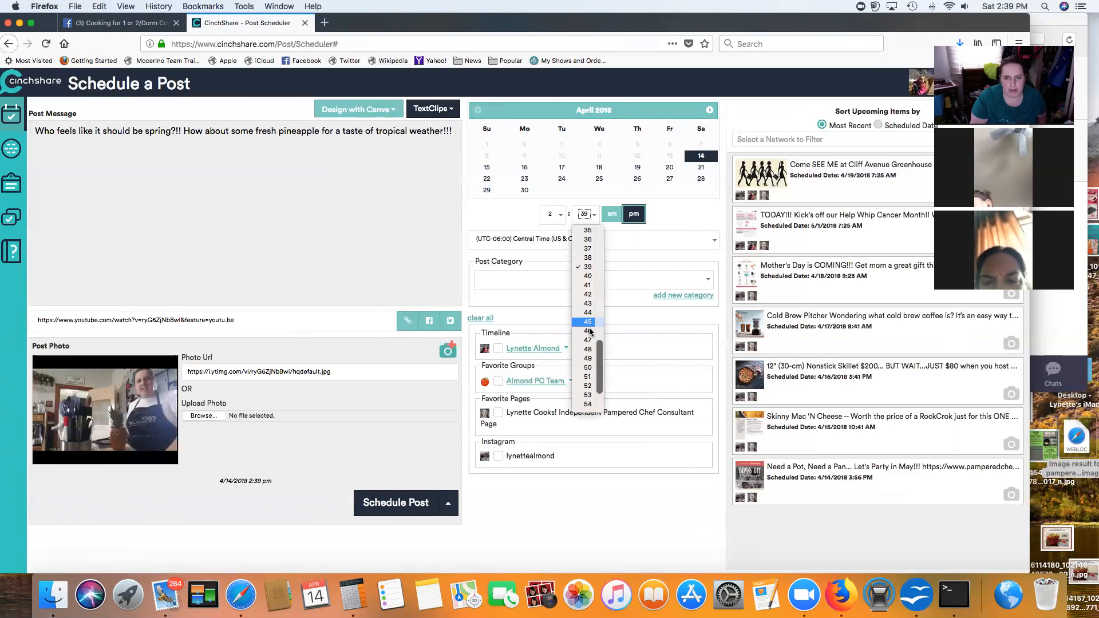
click(590, 326)
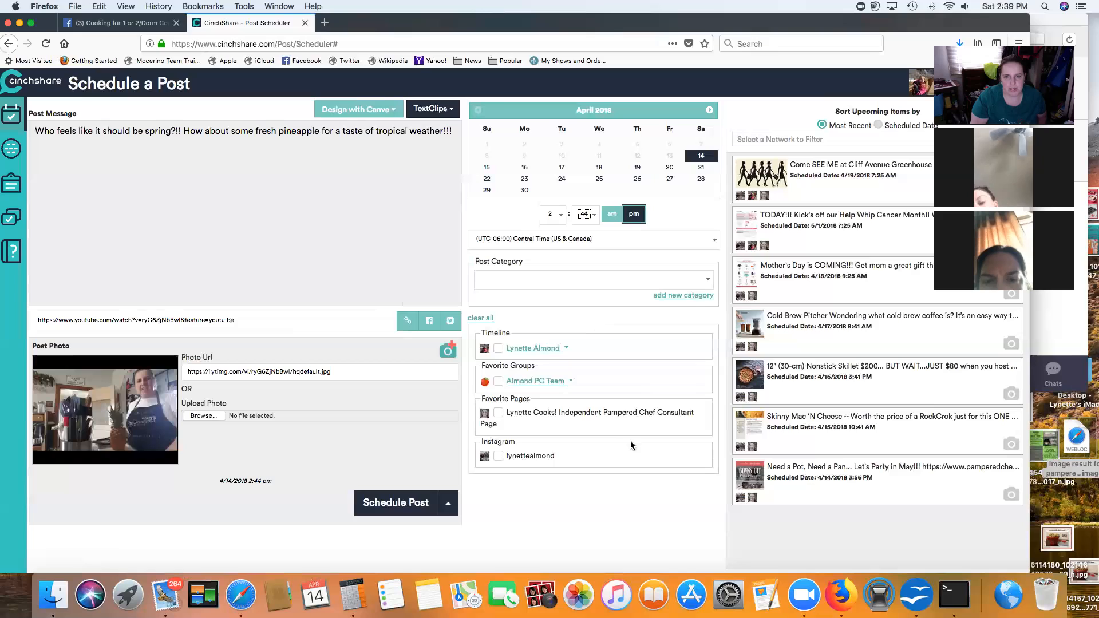
click(498, 412)
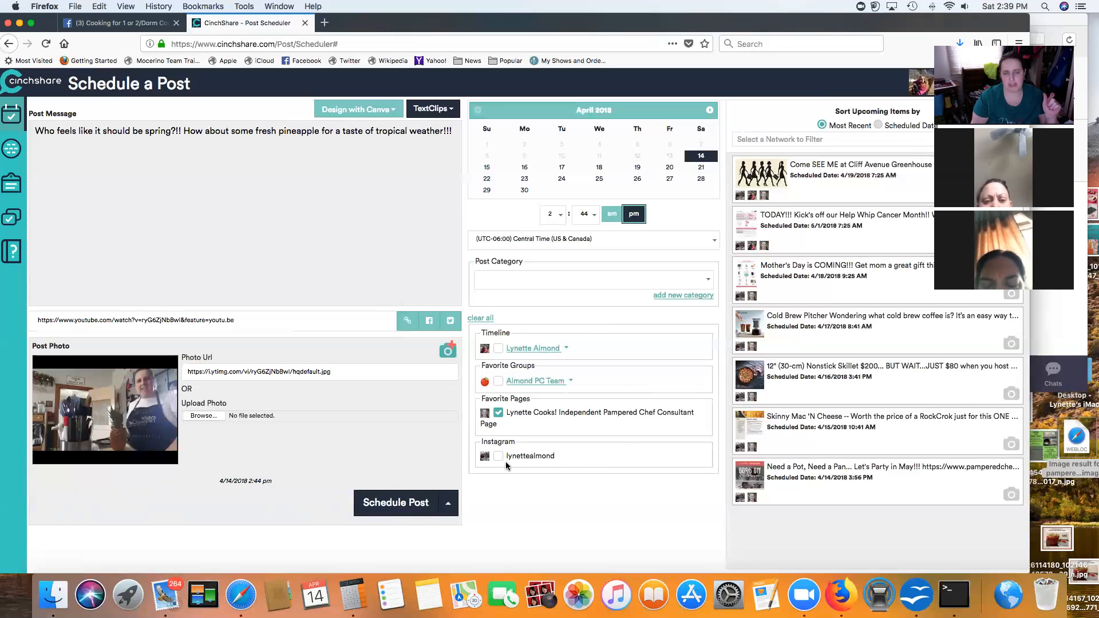
click(402, 504)
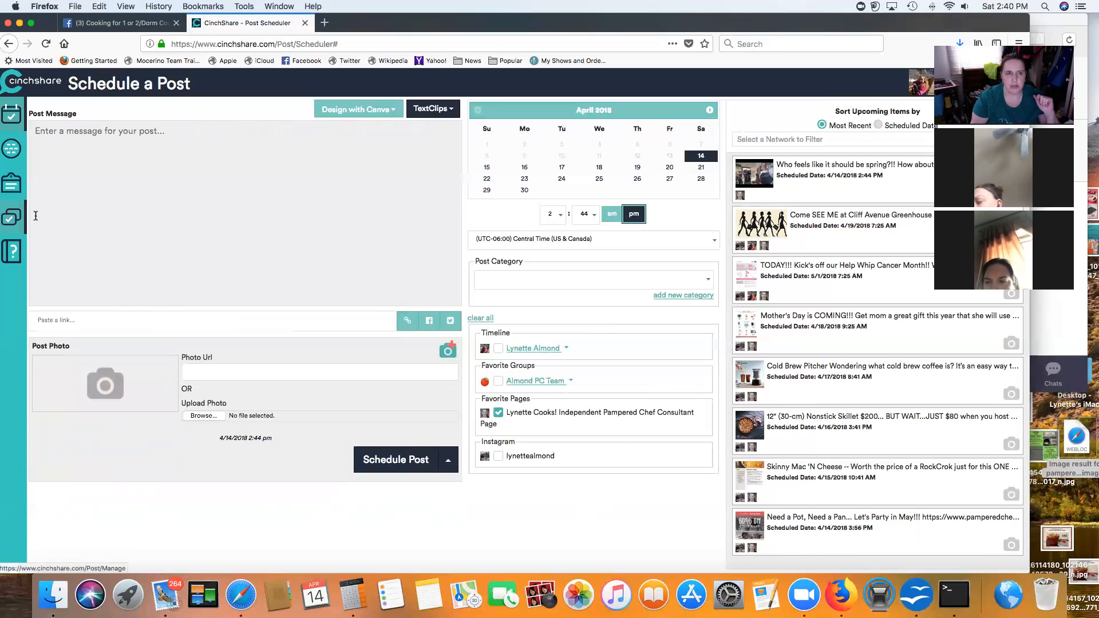
drag(351, 24, 366, 23)
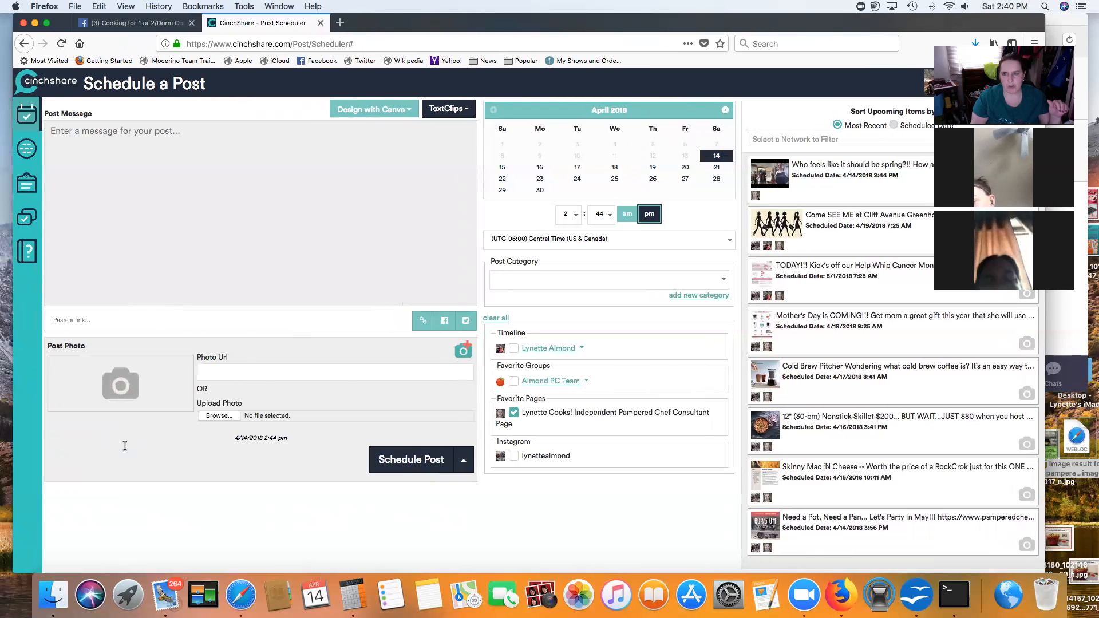
click(27, 217)
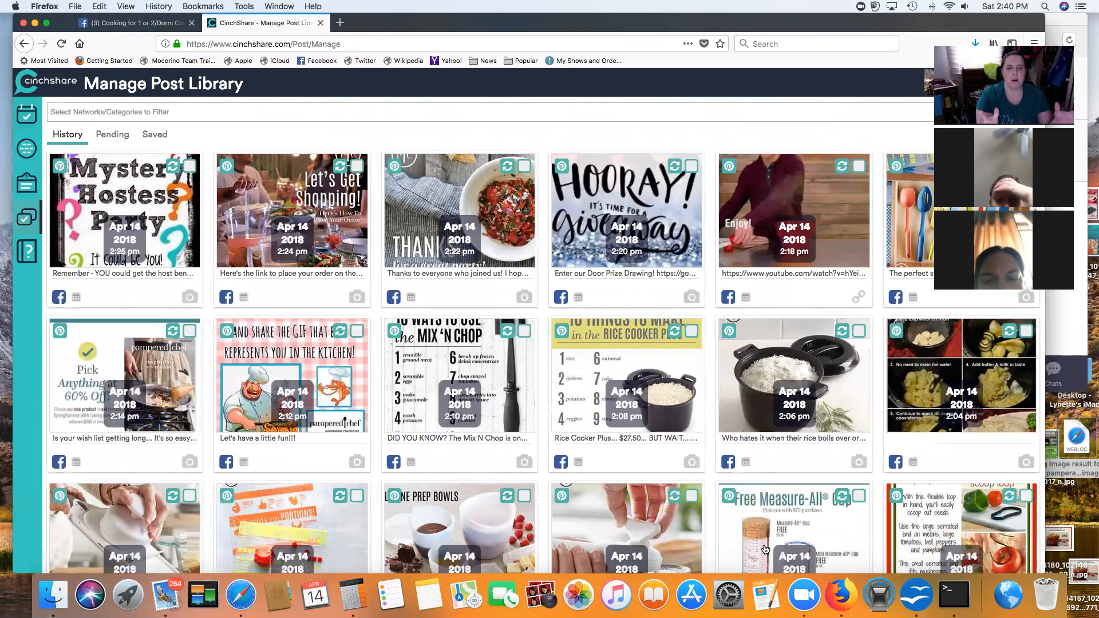
Step: Scroll the post history to see Apr 14 posts back to 1:38 pm
scroll(765, 549, down, 3)
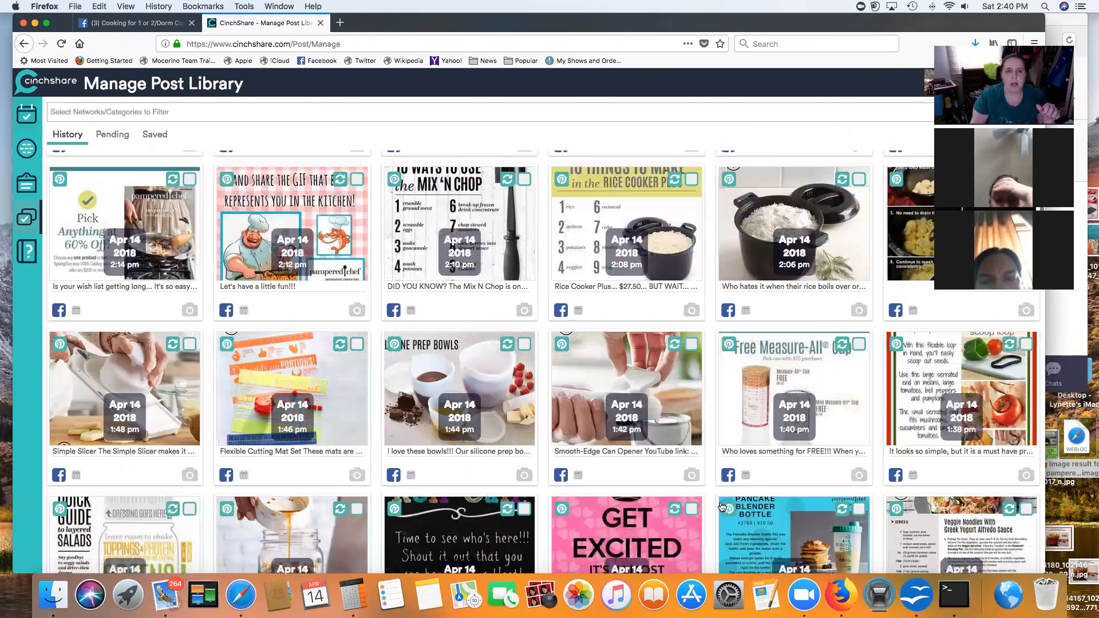
Step: Filter the post library by 'mar' to the 04/07/2018 Wine Tasting event
click(81, 115)
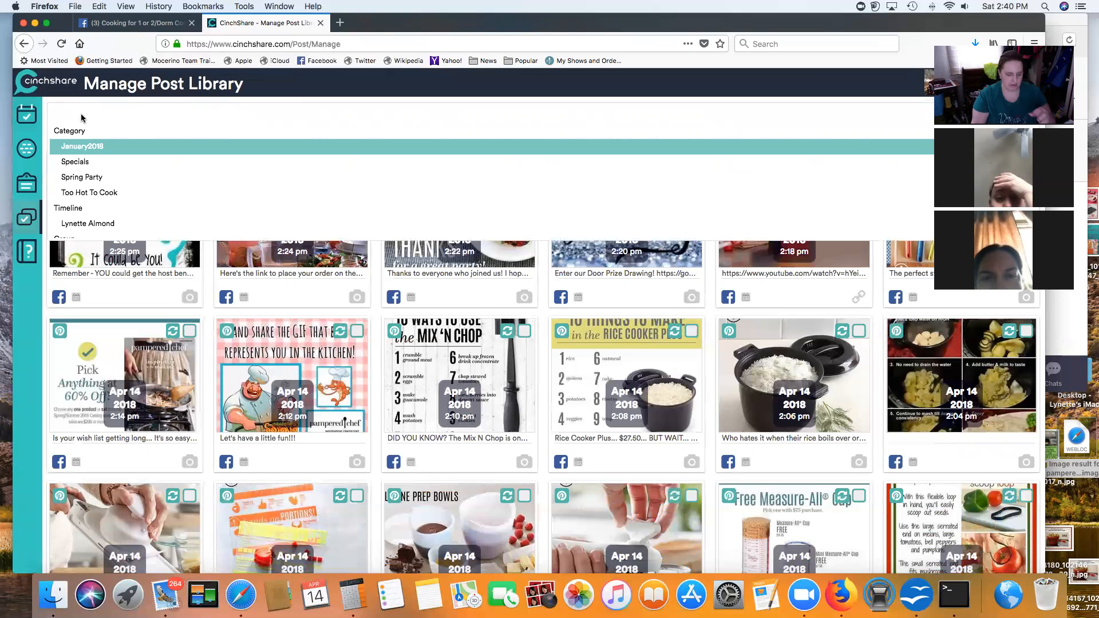
text(mar)
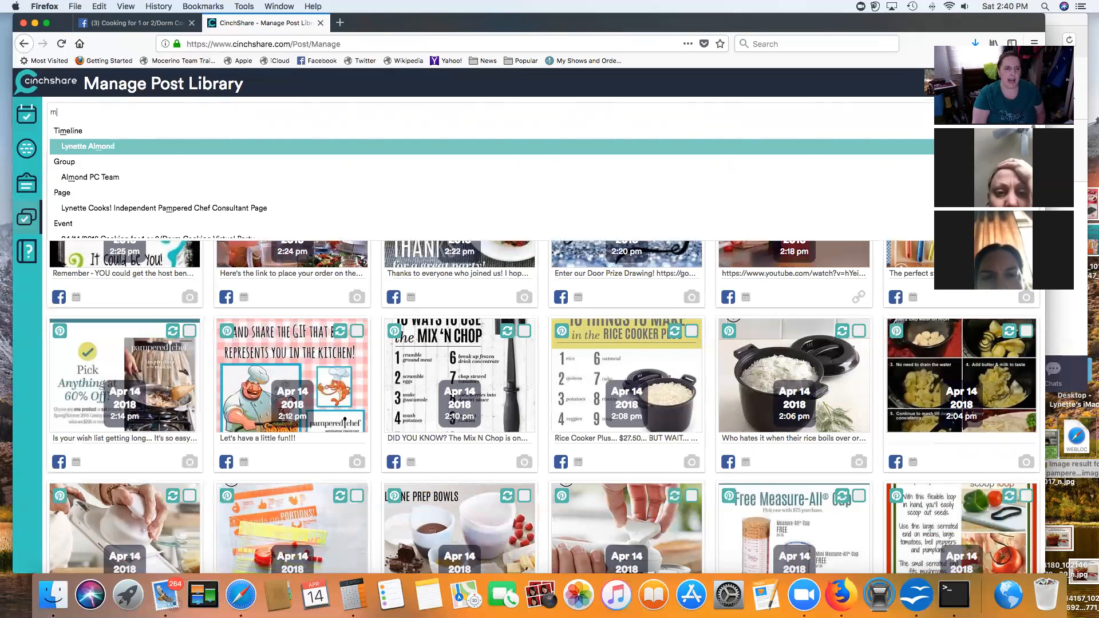
click(133, 148)
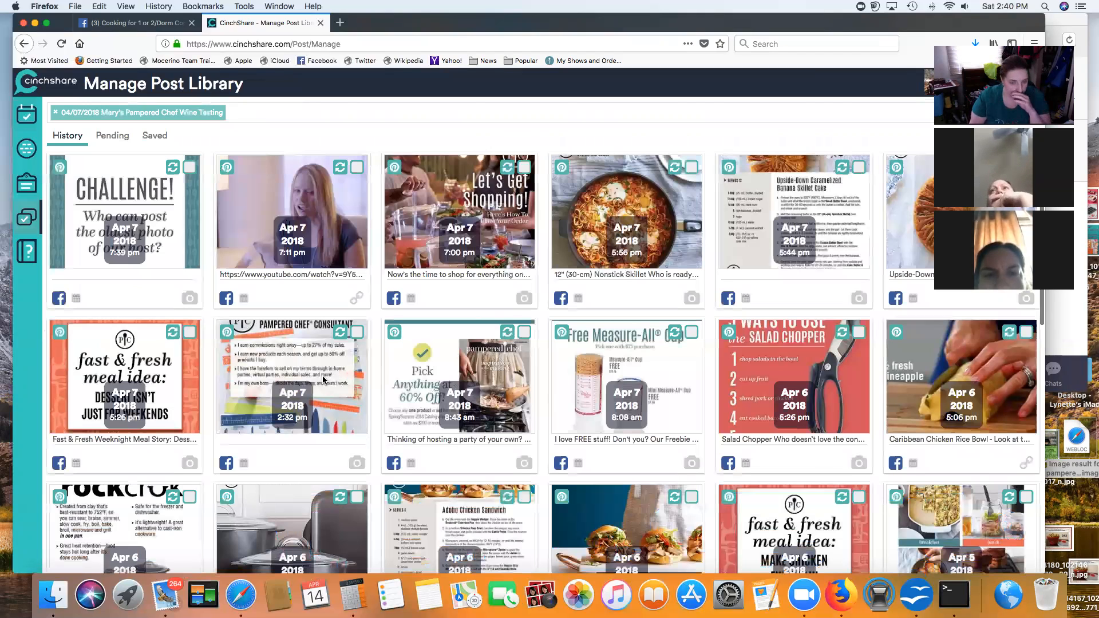
Step: Scroll through the filtered wine tasting posts to review them
scroll(324, 379, down, 3)
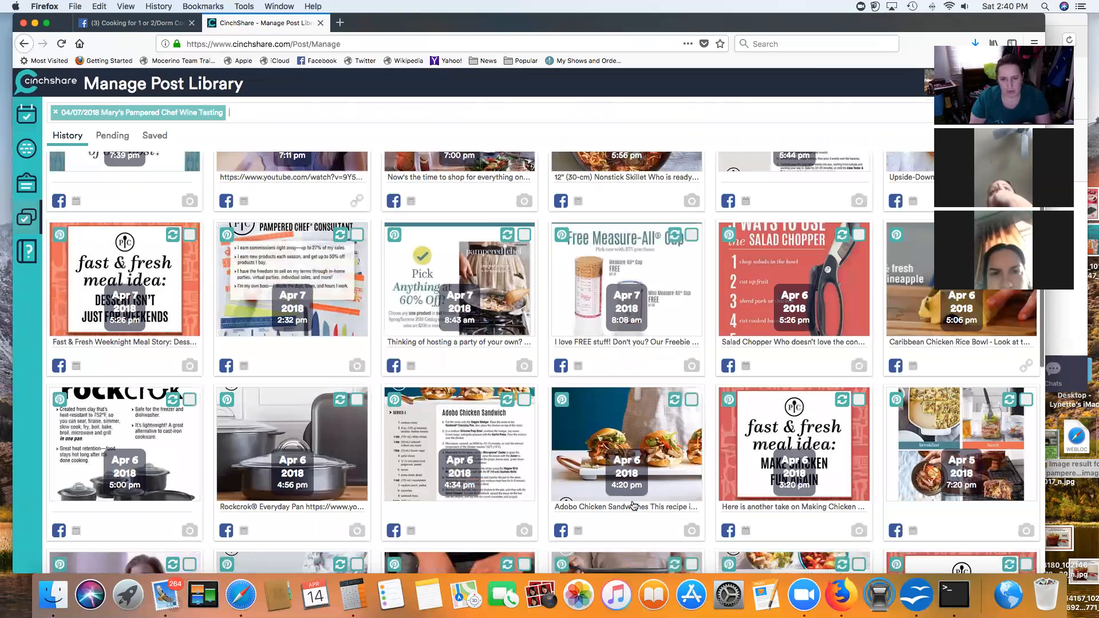
scroll(633, 506, down, 3)
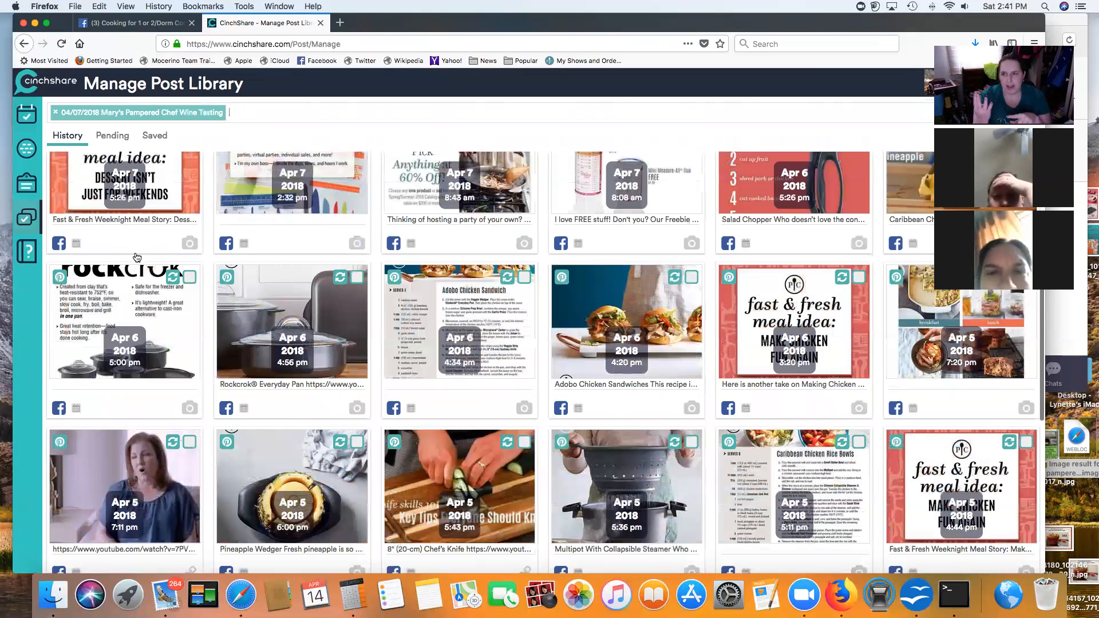
scroll(137, 257, up, 4)
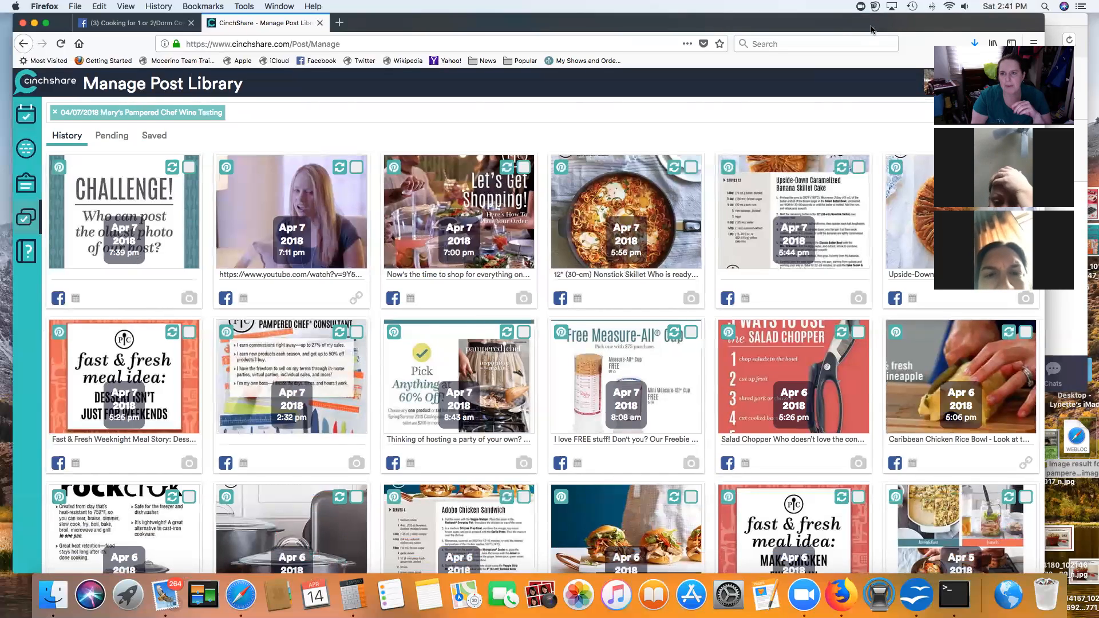
drag(871, 29, 863, 32)
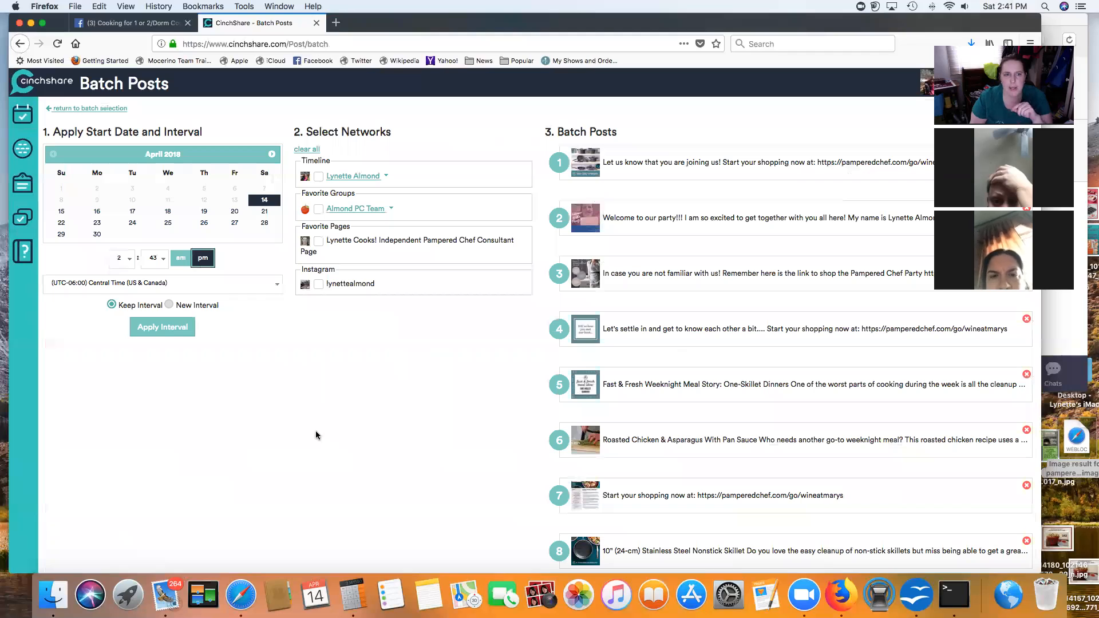
Step: Set the batch start to April 18 at 6:40 and apply the kept interval to all posts
click(169, 213)
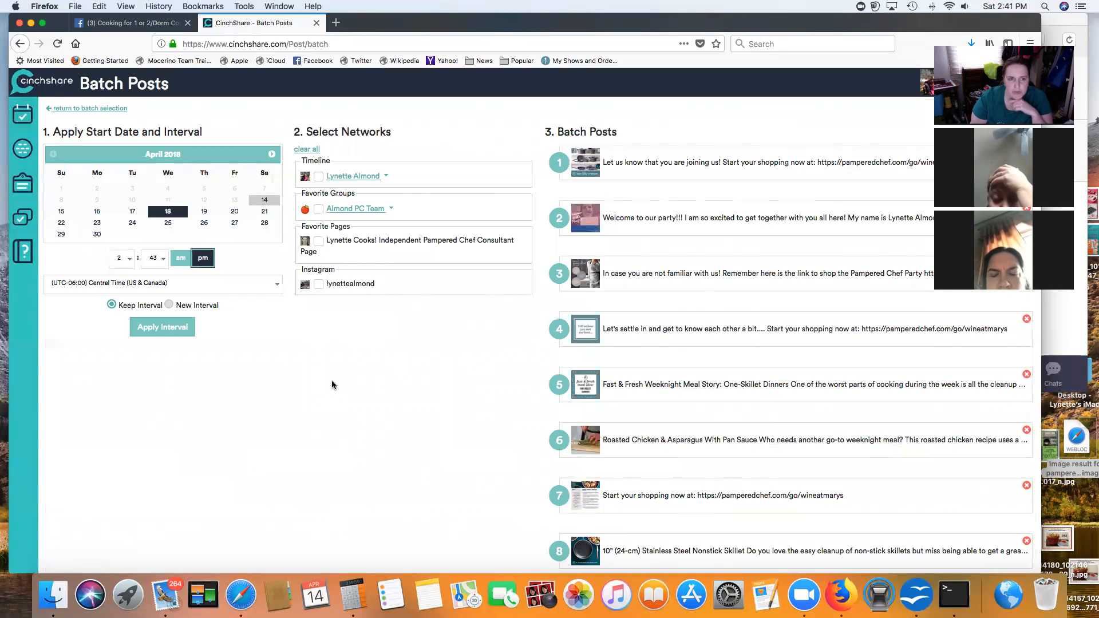
click(130, 261)
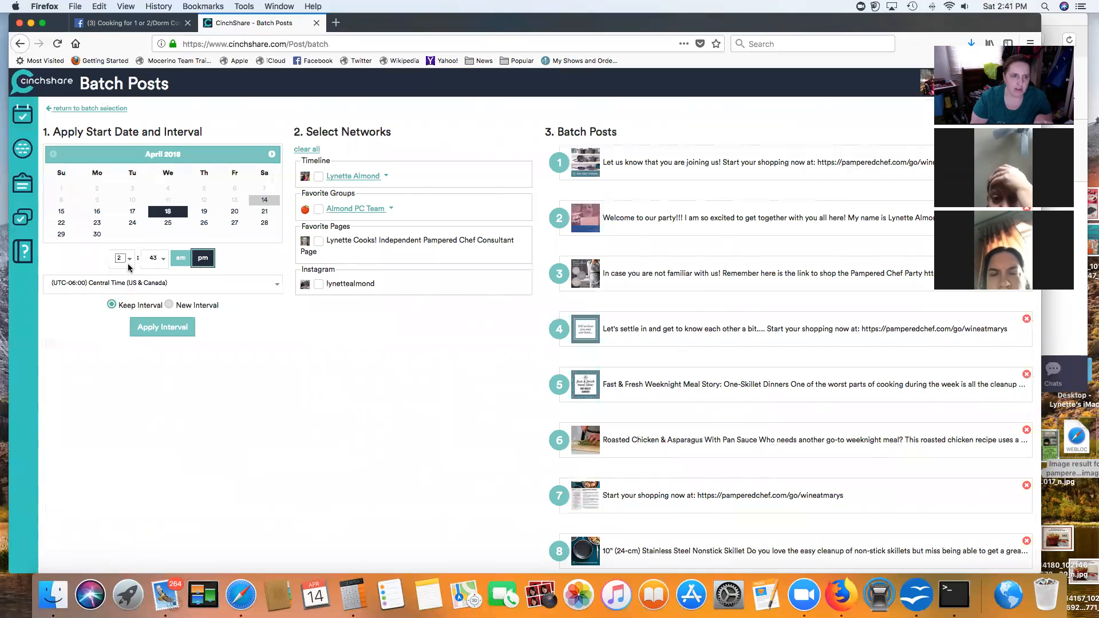
click(129, 261)
click(129, 265)
click(130, 261)
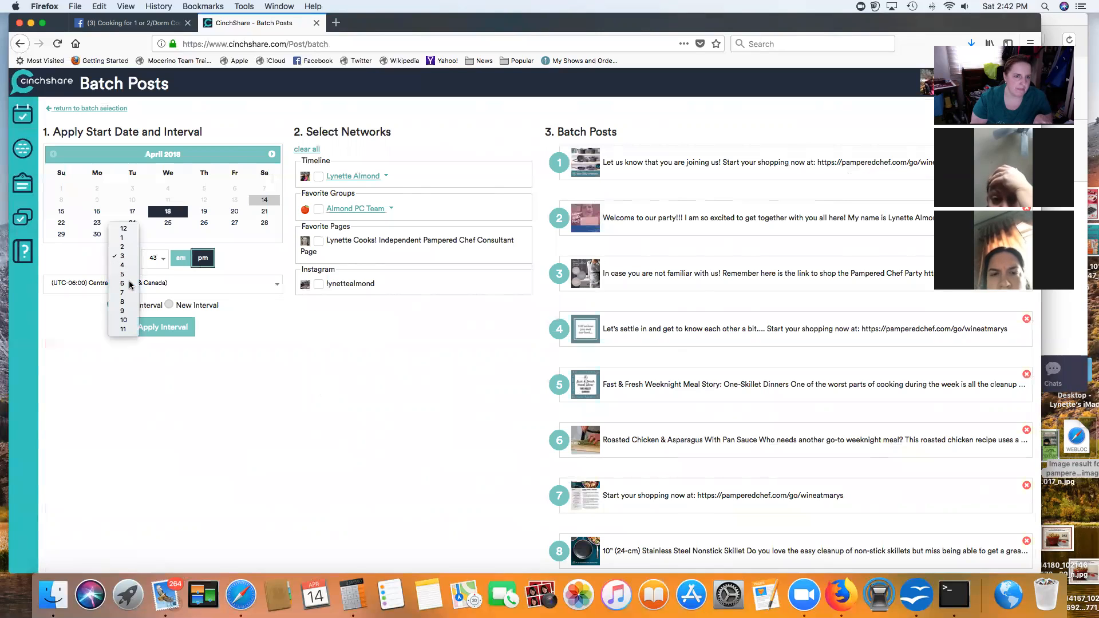
click(130, 283)
click(164, 261)
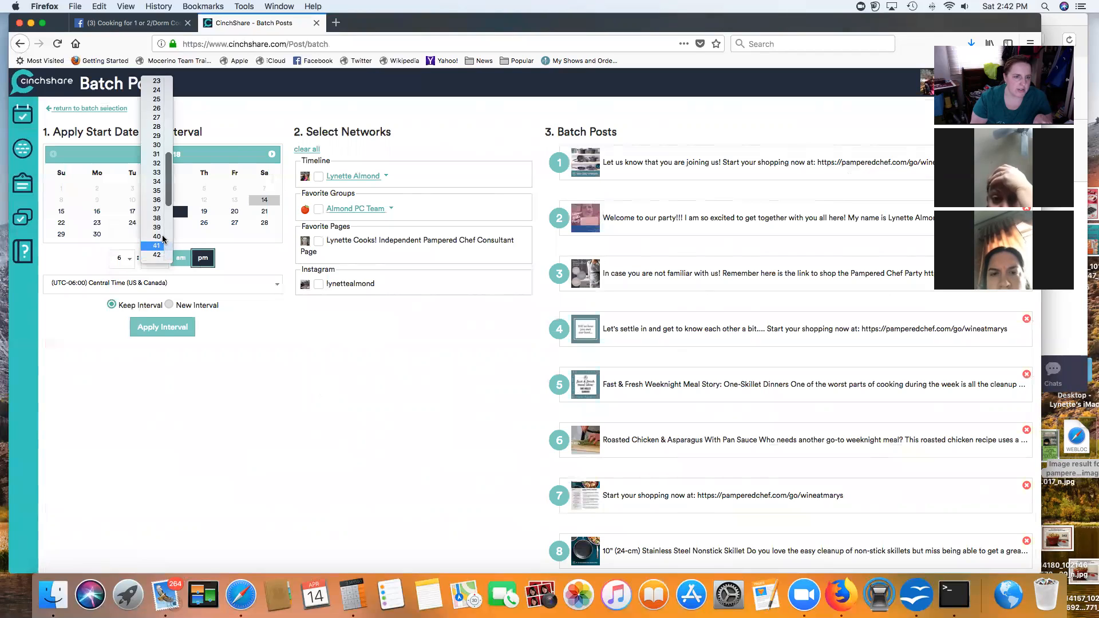
click(182, 261)
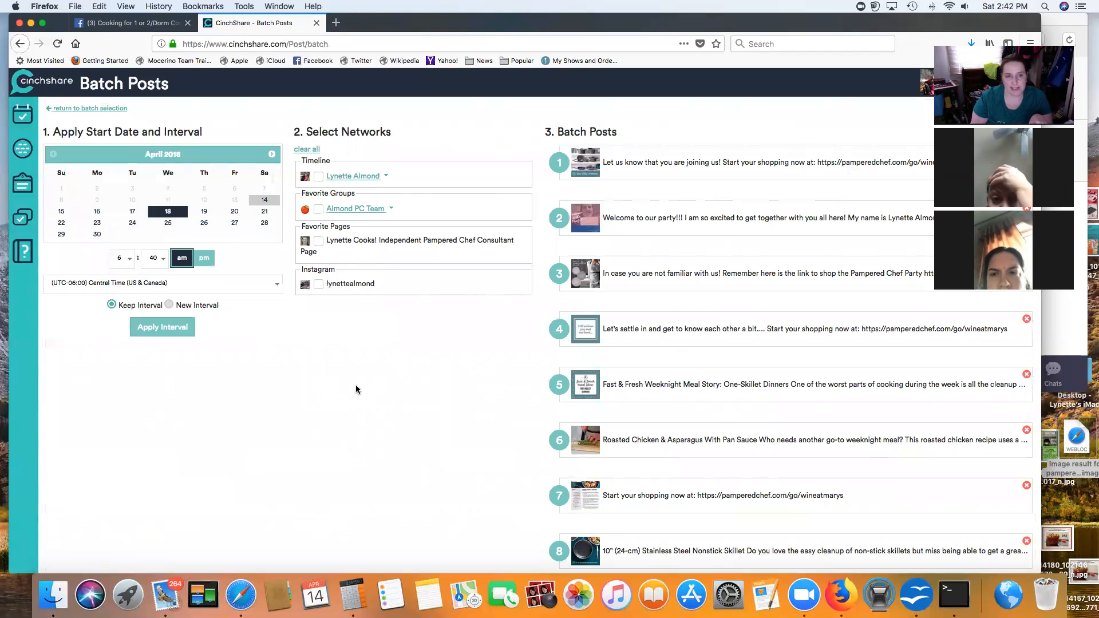
click(163, 329)
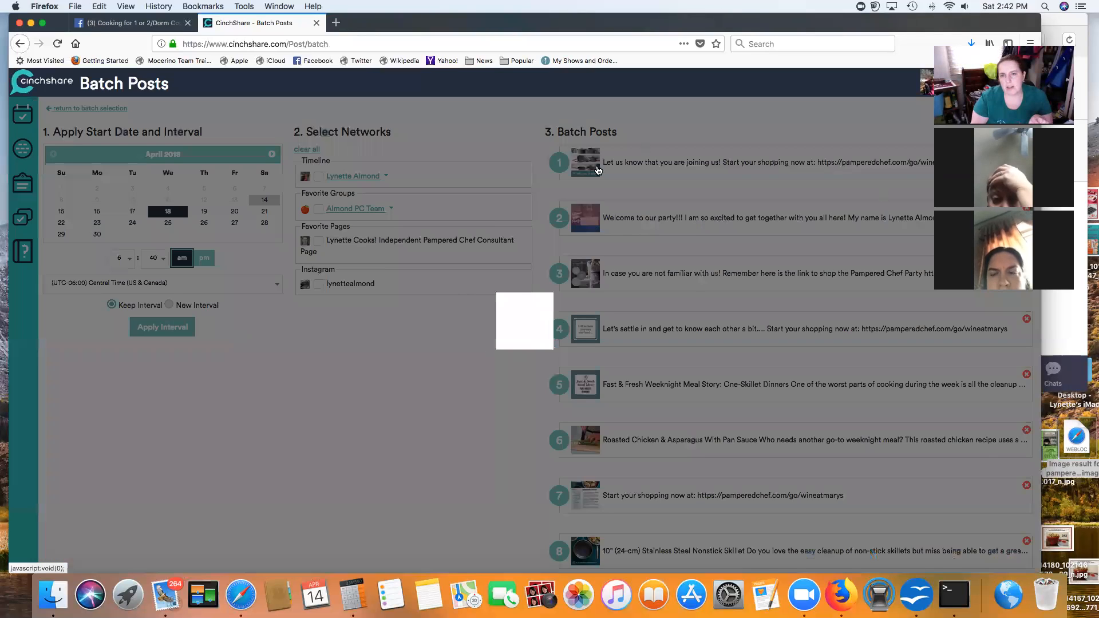
Step: Move the batch start date to April 17 and apply it, keeping posts running through April 20
scroll(720, 506, down, 8)
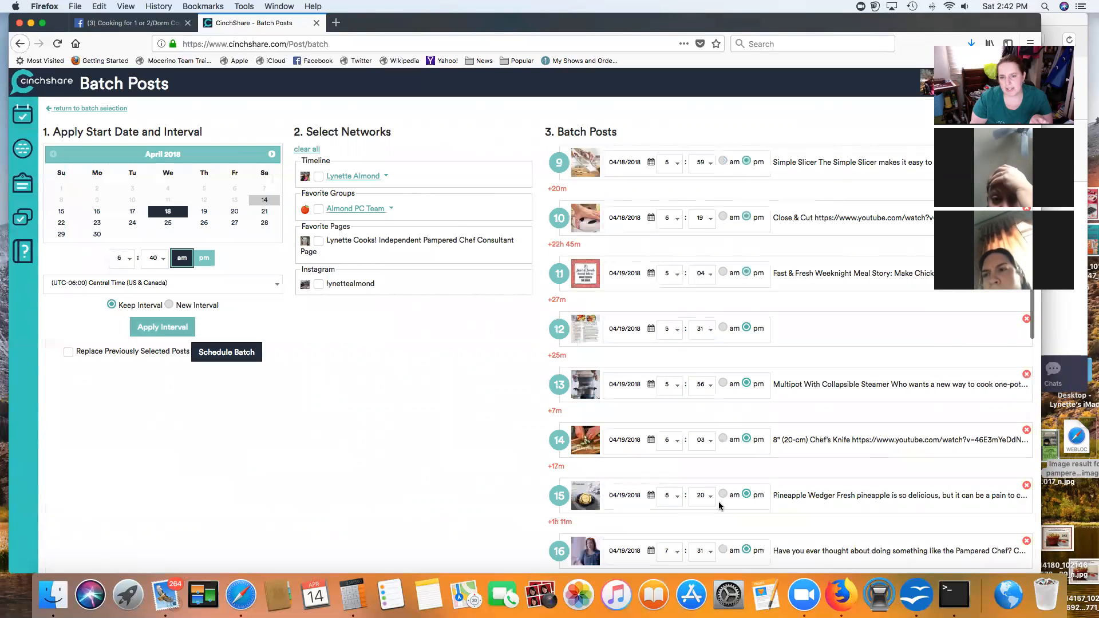
scroll(720, 506, down, 9)
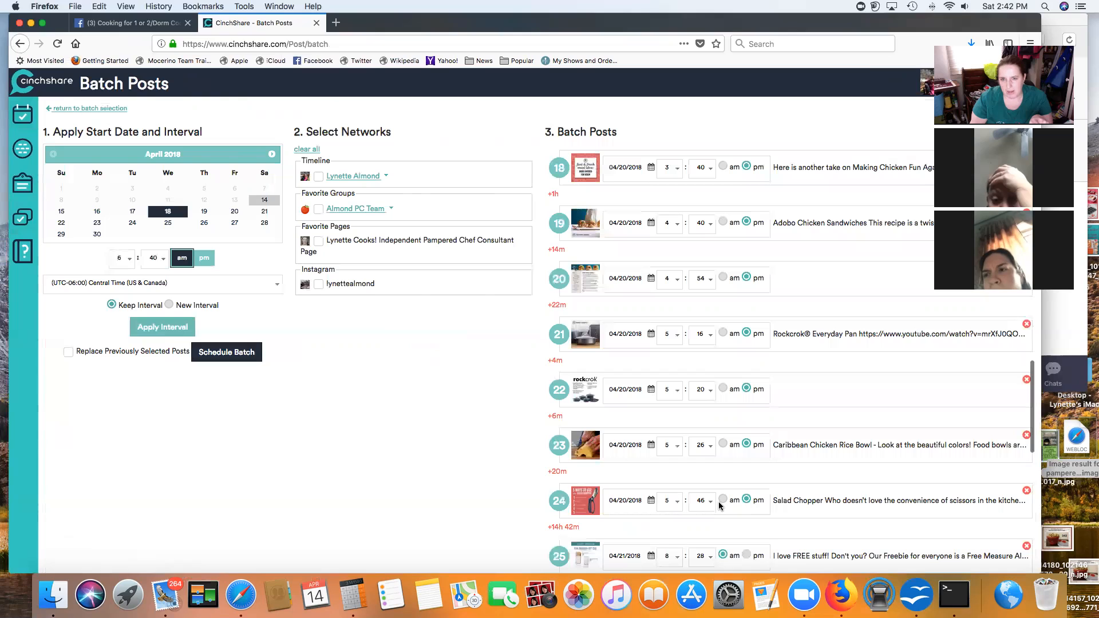
scroll(720, 506, down, 9)
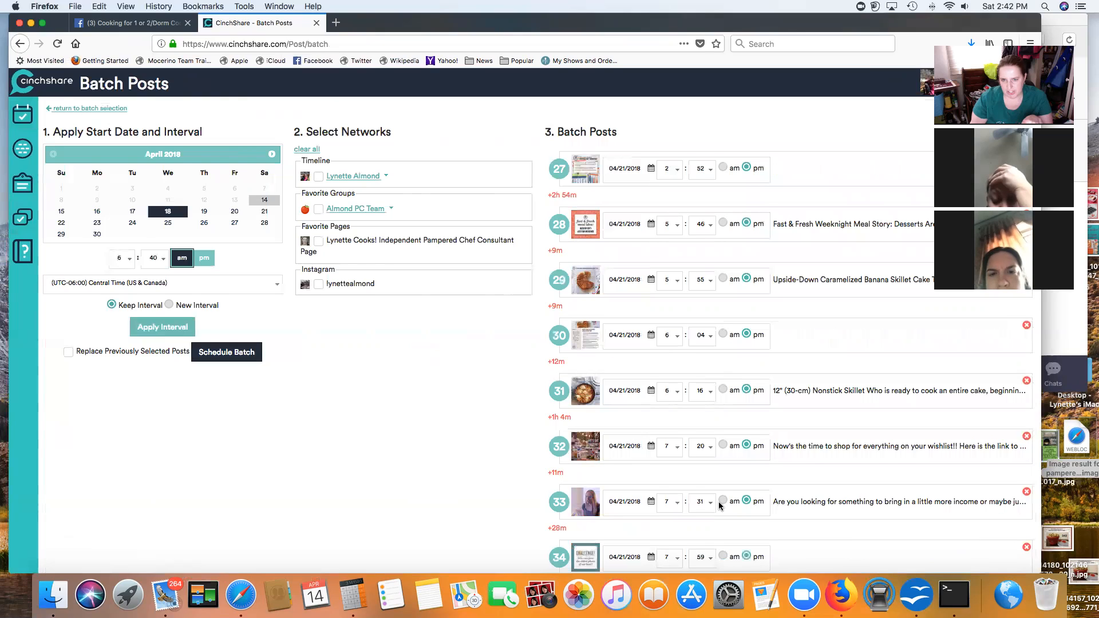
scroll(720, 506, down, 1)
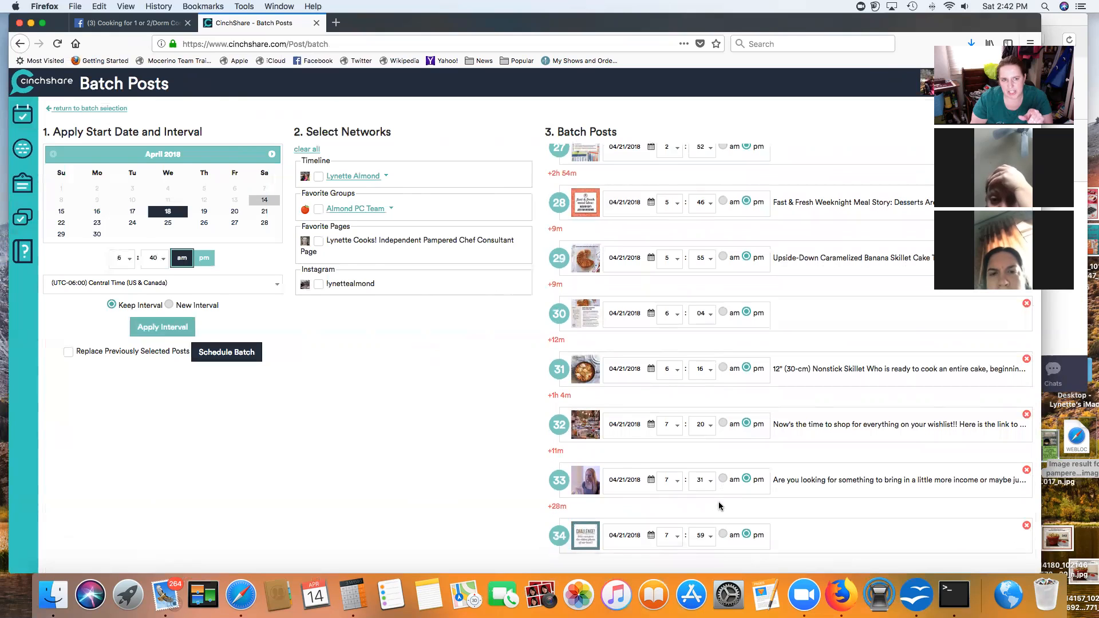
scroll(720, 506, up, 5)
scroll(720, 506, up, 10)
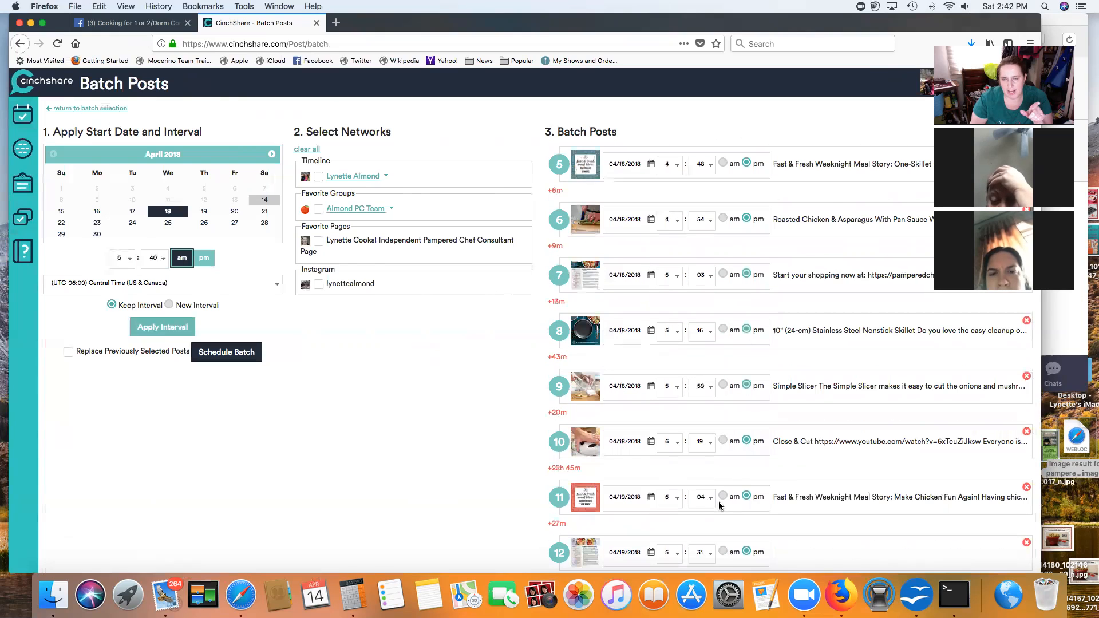
scroll(338, 485, up, 3)
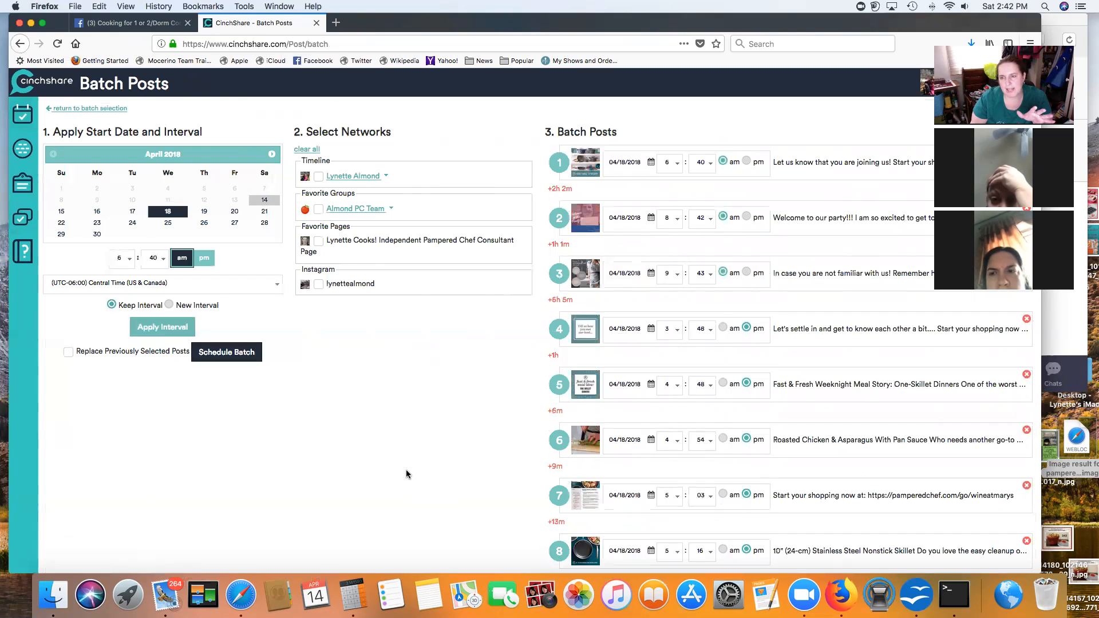
click(132, 211)
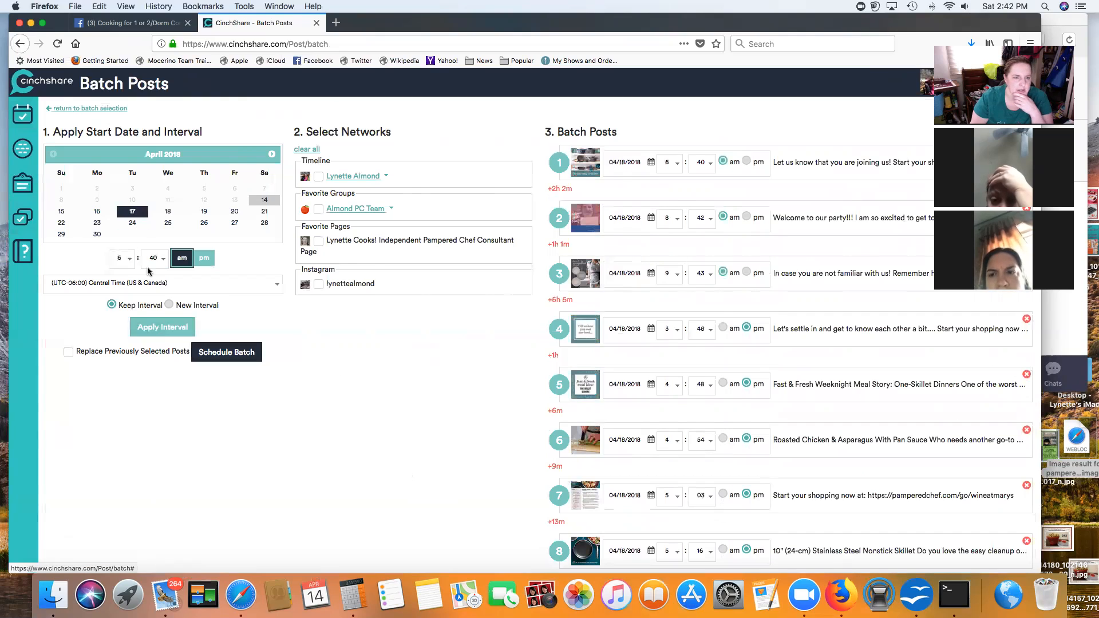
click(227, 351)
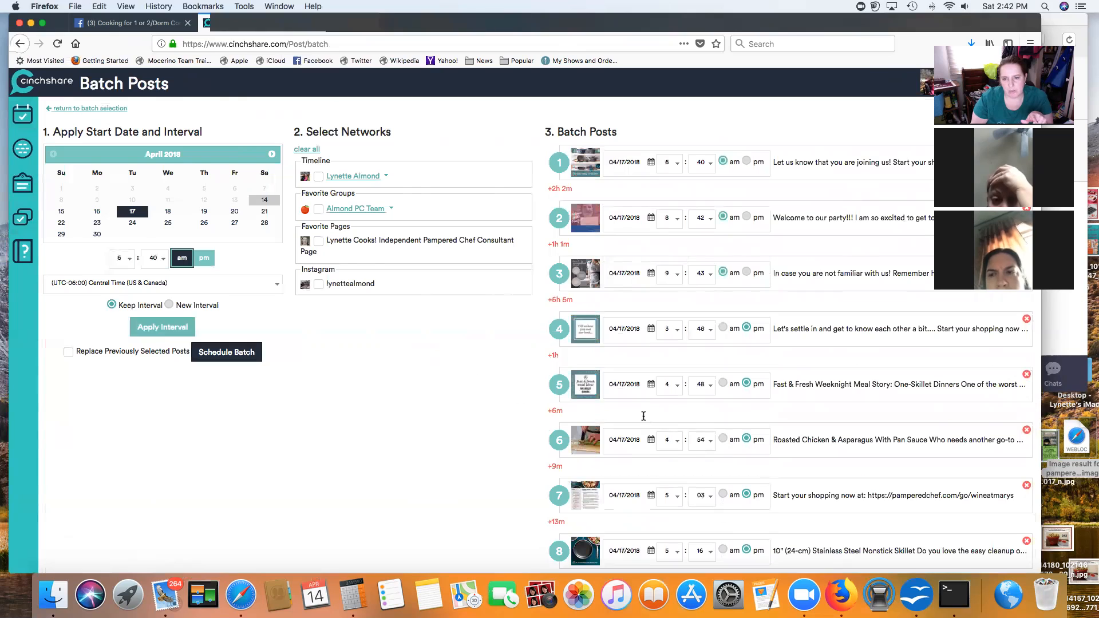
scroll(643, 416, down, 20)
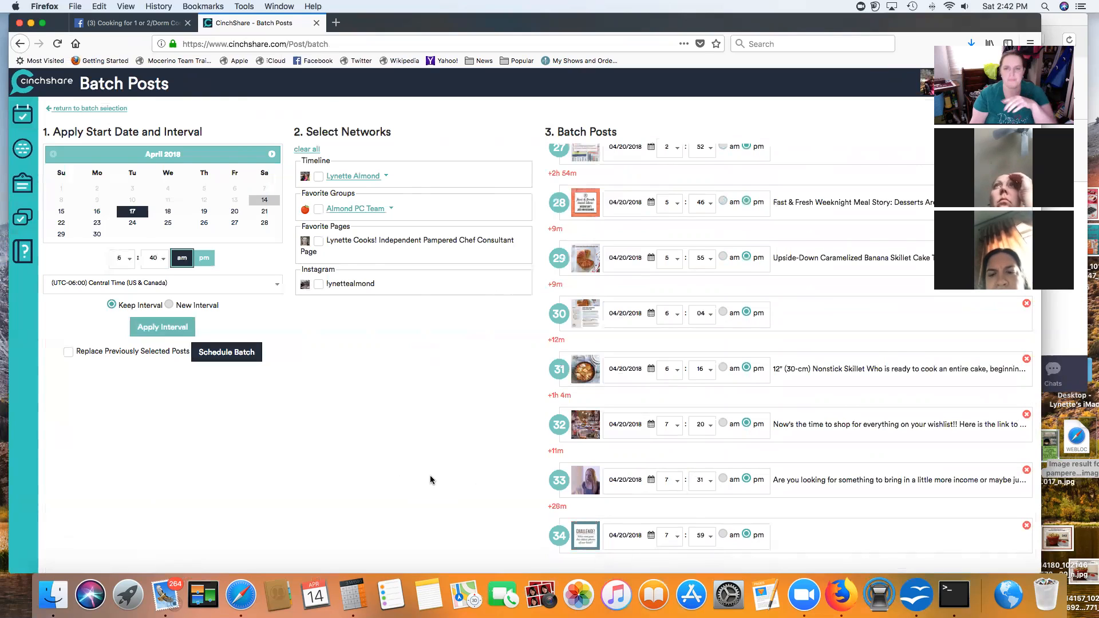
scroll(678, 194, up, 10)
scroll(680, 199, up, 6)
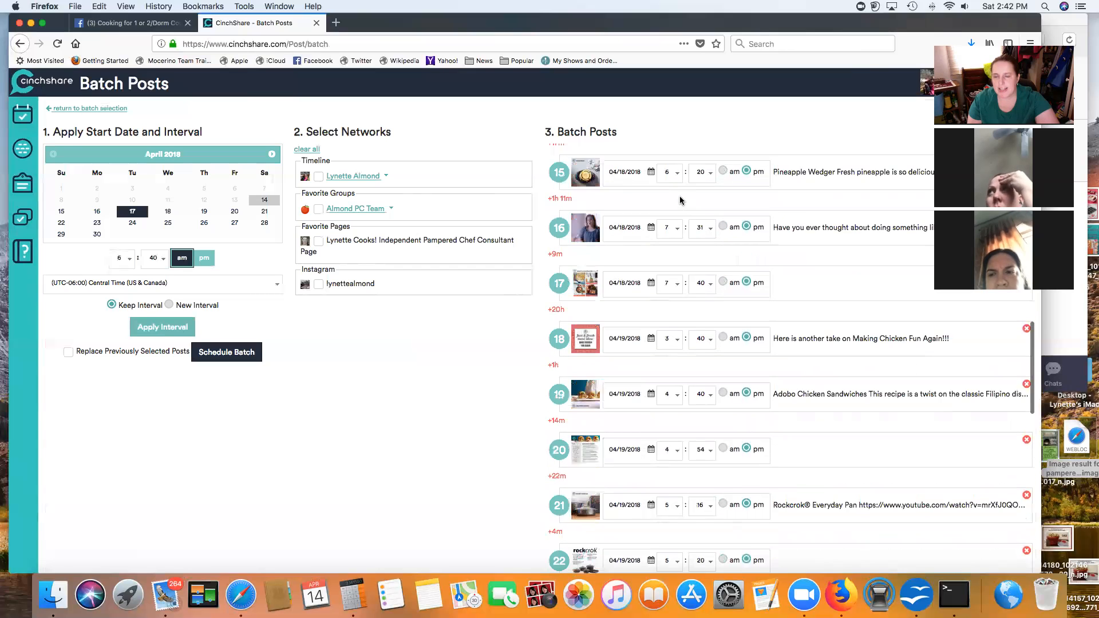
scroll(680, 199, up, 3)
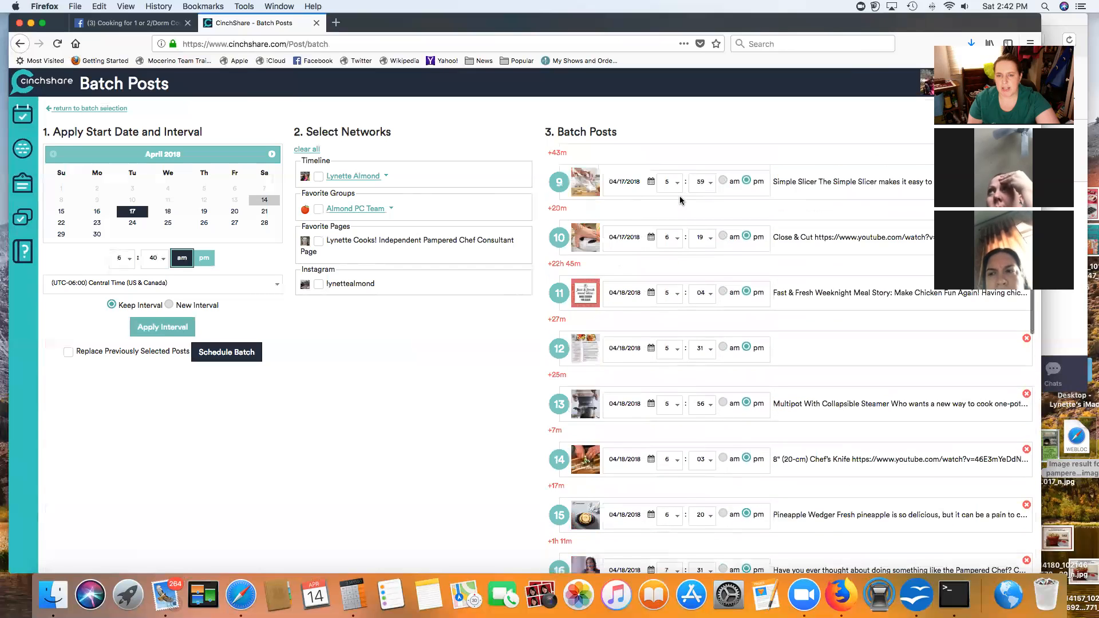
scroll(680, 201, up, 5)
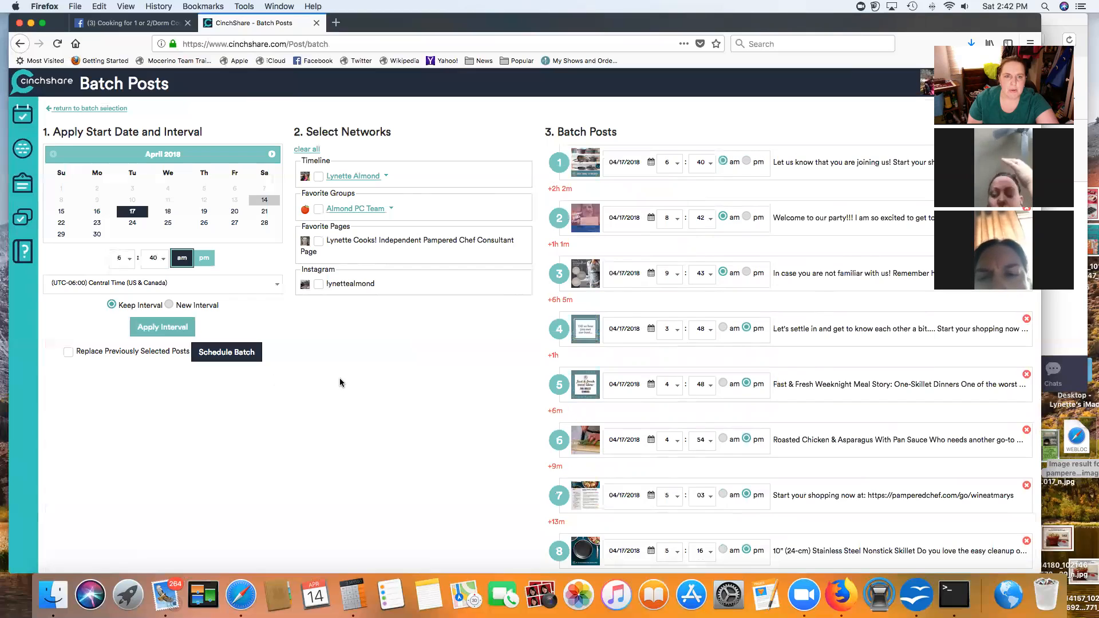
Step: Assign the batch to the 04/21/2018 party event timeline and schedule all its posts
click(385, 177)
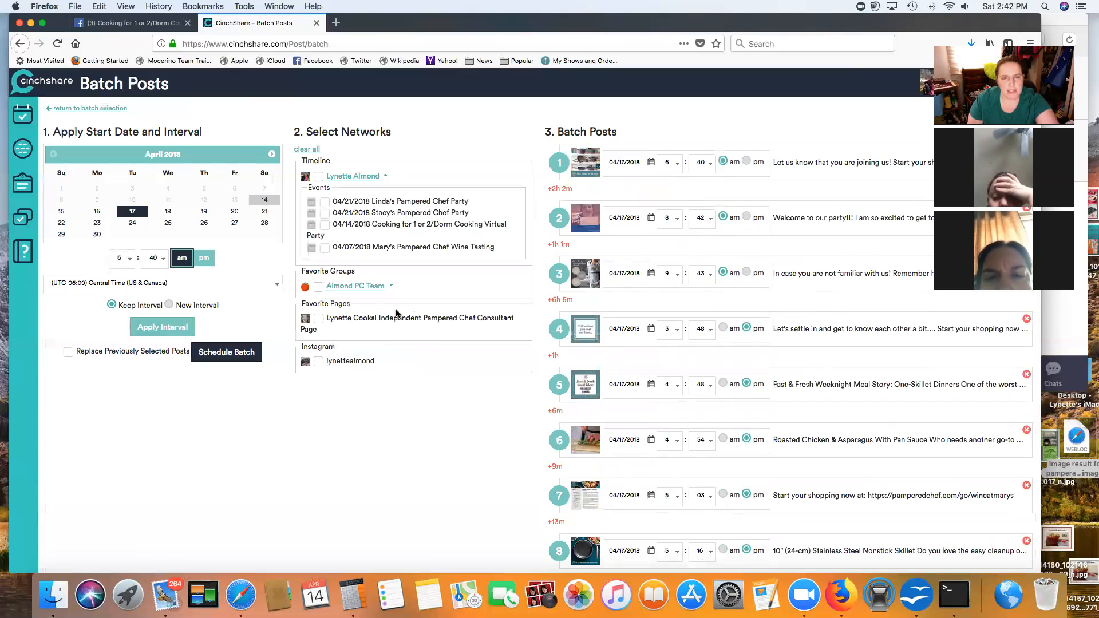
click(322, 213)
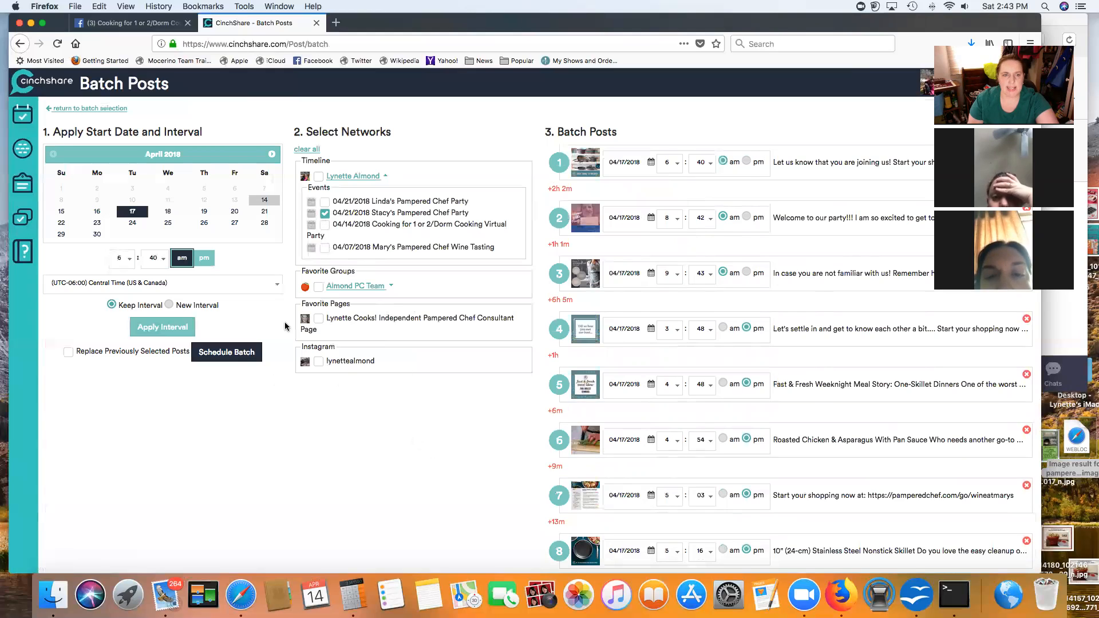
click(227, 352)
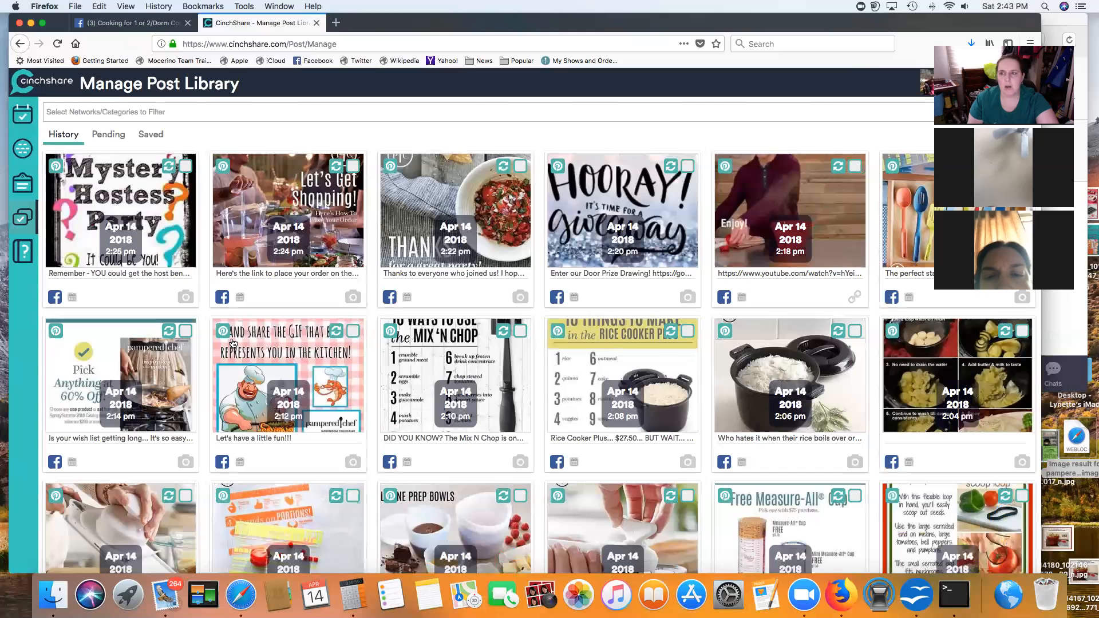
Step: Show Pending posts filtered to the 04/21/2018 party event, searching 'Sta'
click(107, 134)
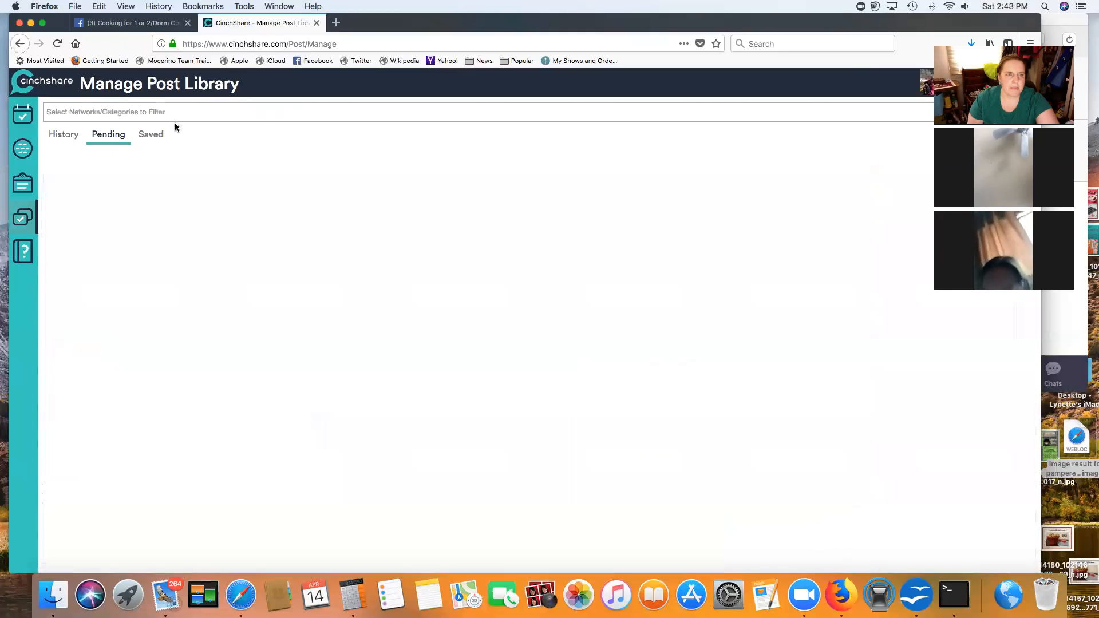
click(129, 112)
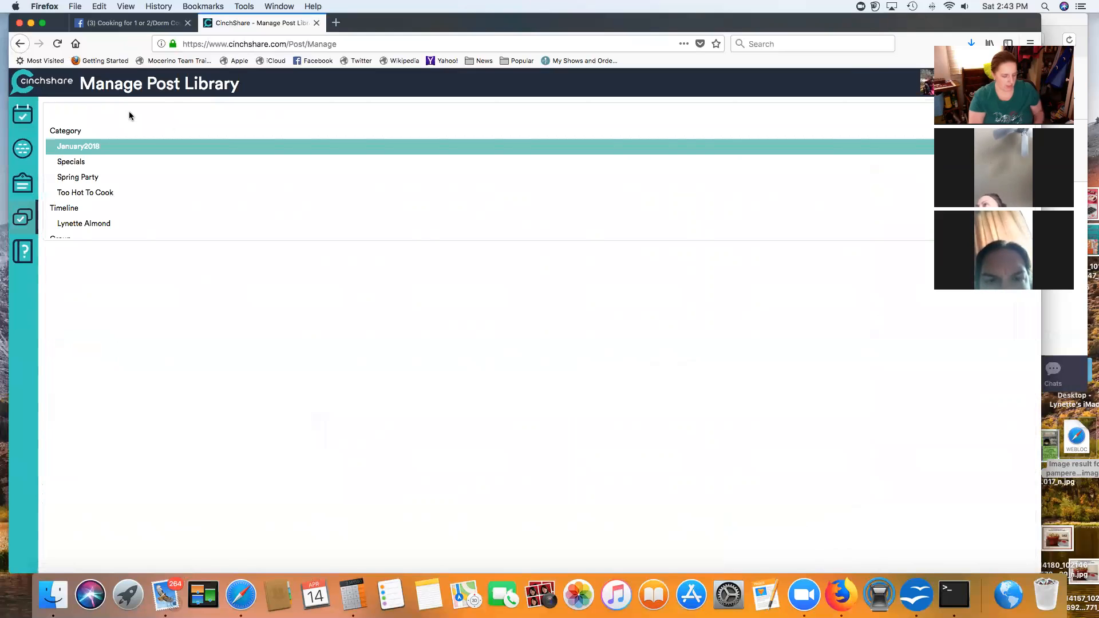
text(Sta)
click(159, 146)
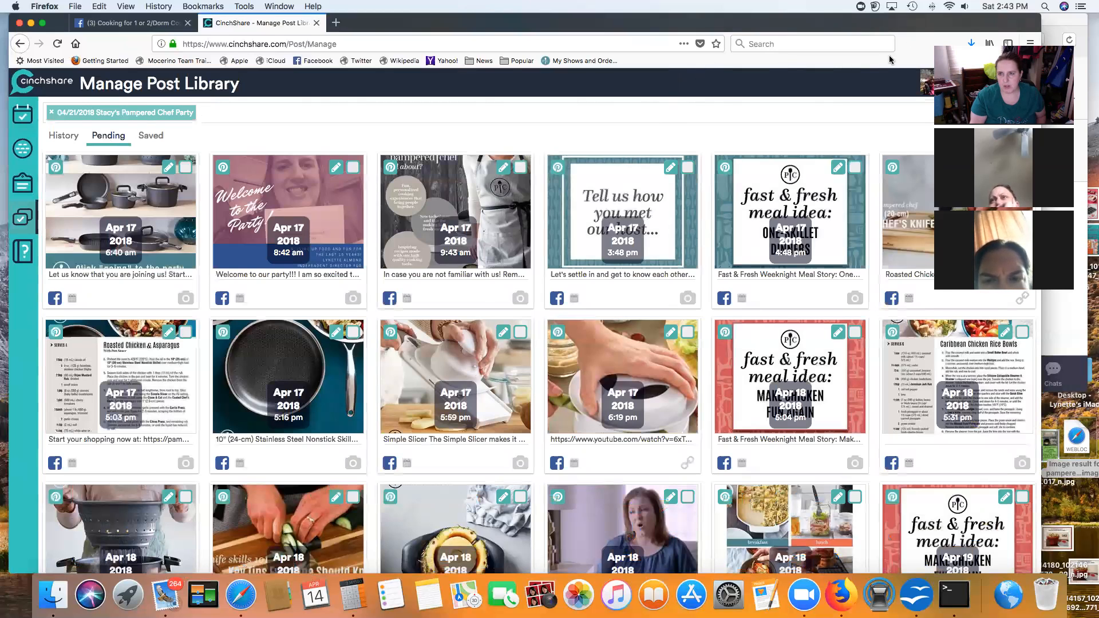
drag(910, 25, 901, 34)
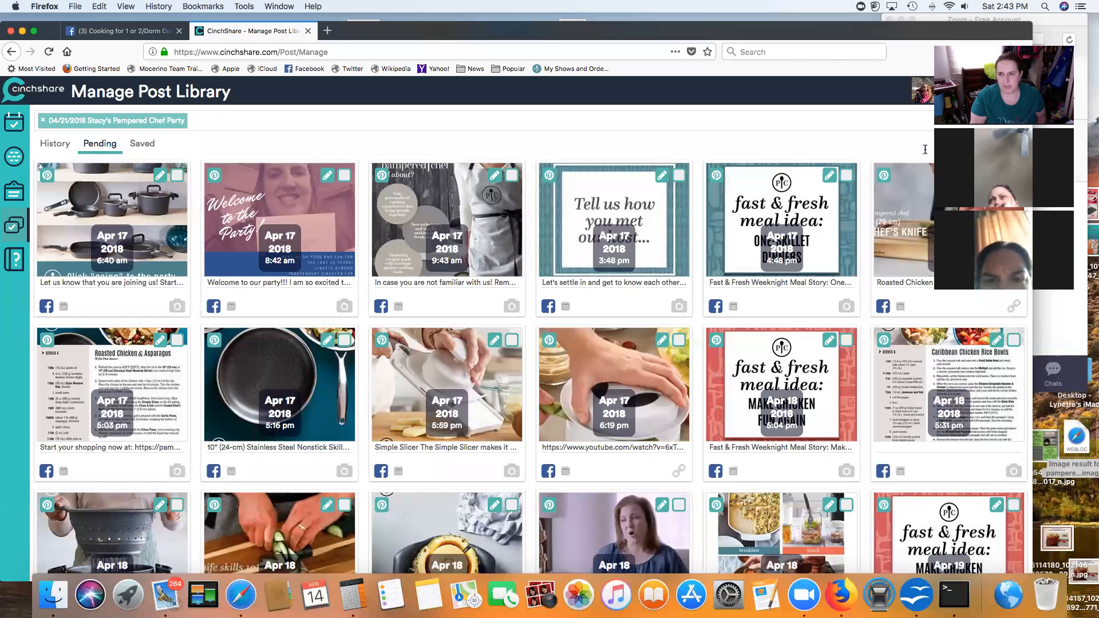
Step: Select all 34 pending posts and open Find / Replace for them
click(922, 167)
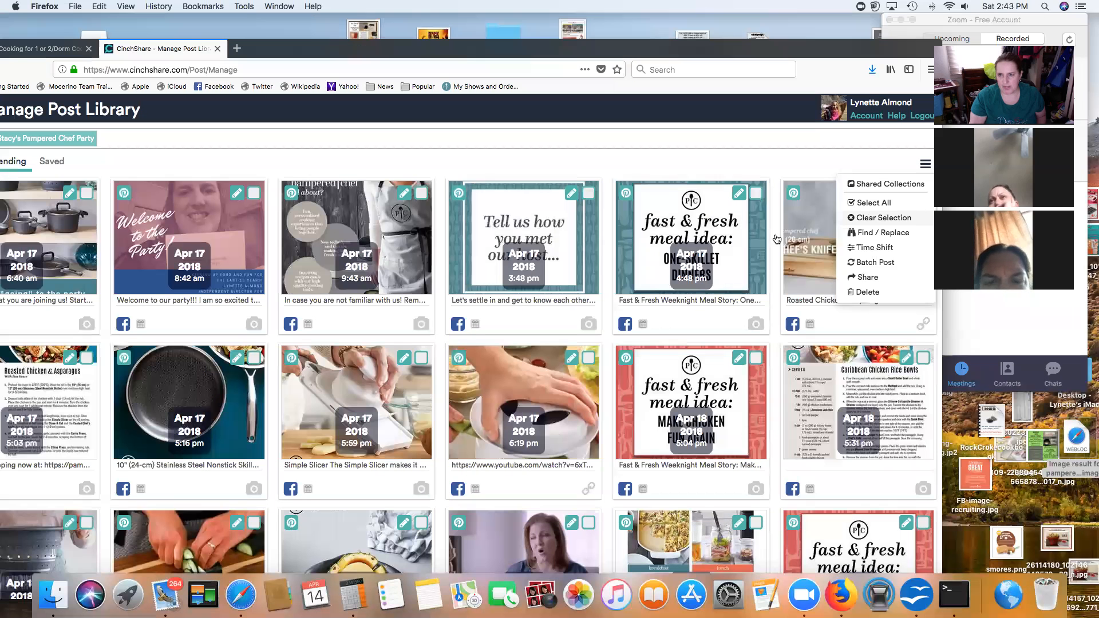
click(871, 203)
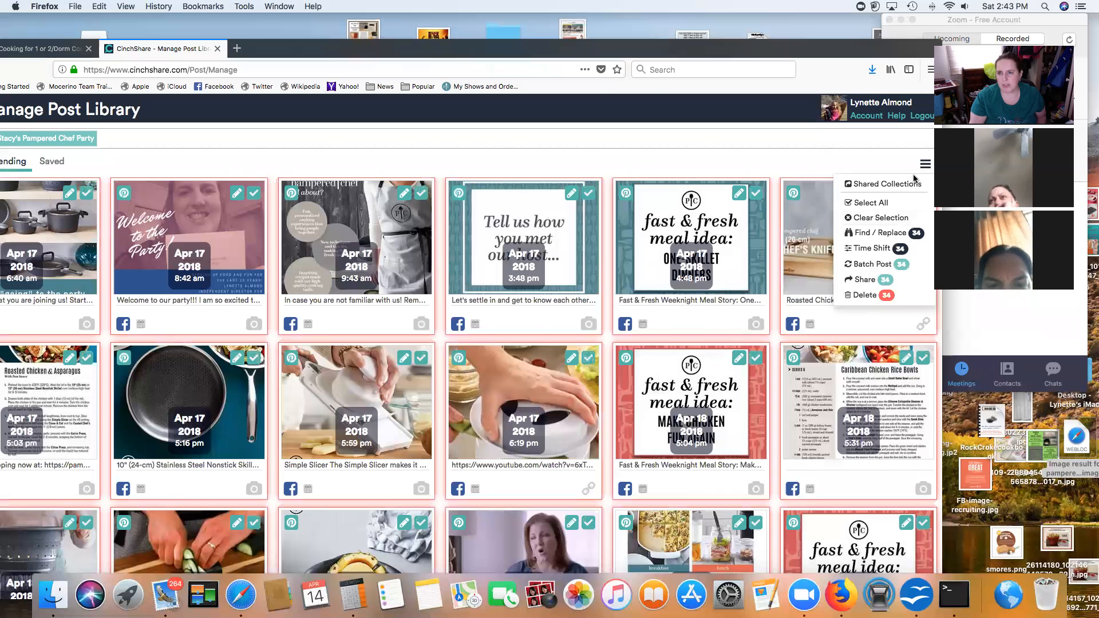
click(872, 233)
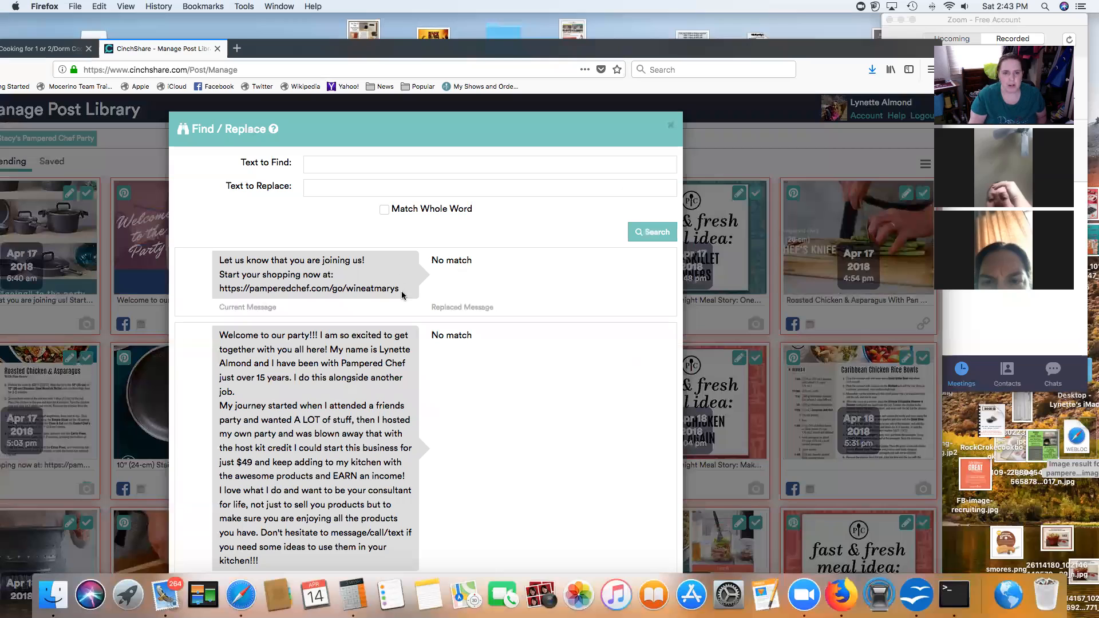
Step: Enter the old show link from the first message as the Text to Find
drag(202, 292, 223, 288)
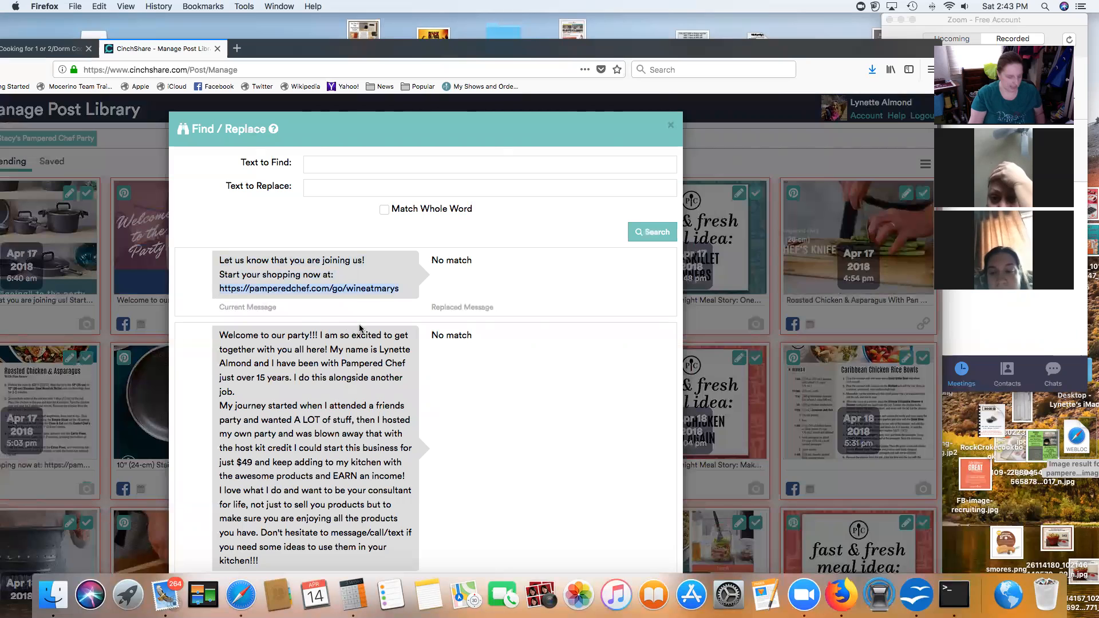
click(366, 164)
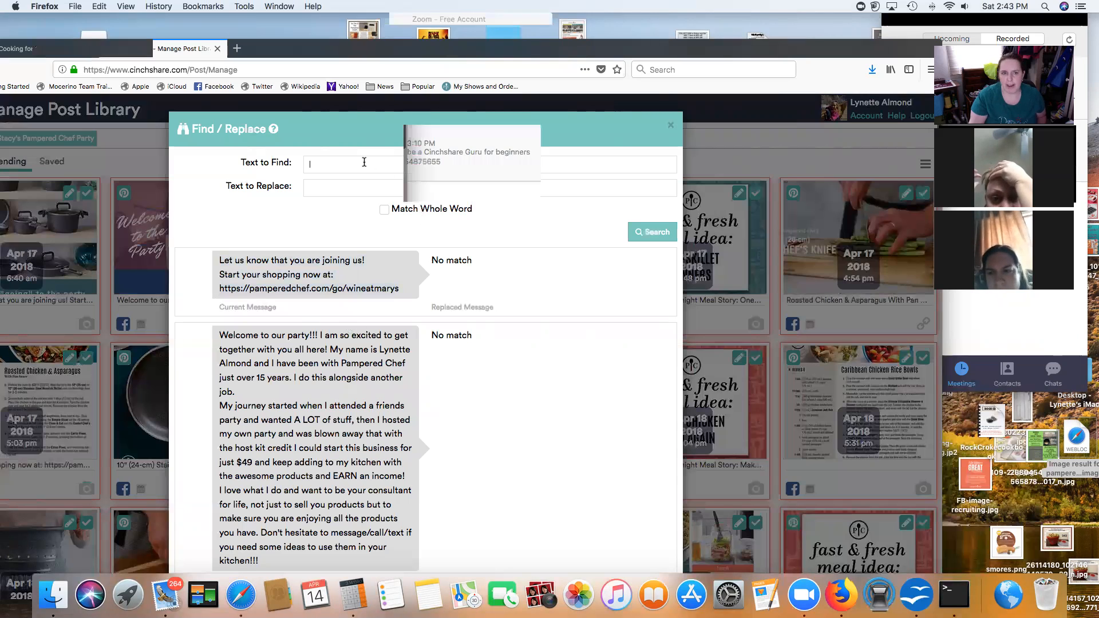
text(https://pamperedchef.com/go/wineatmarys)
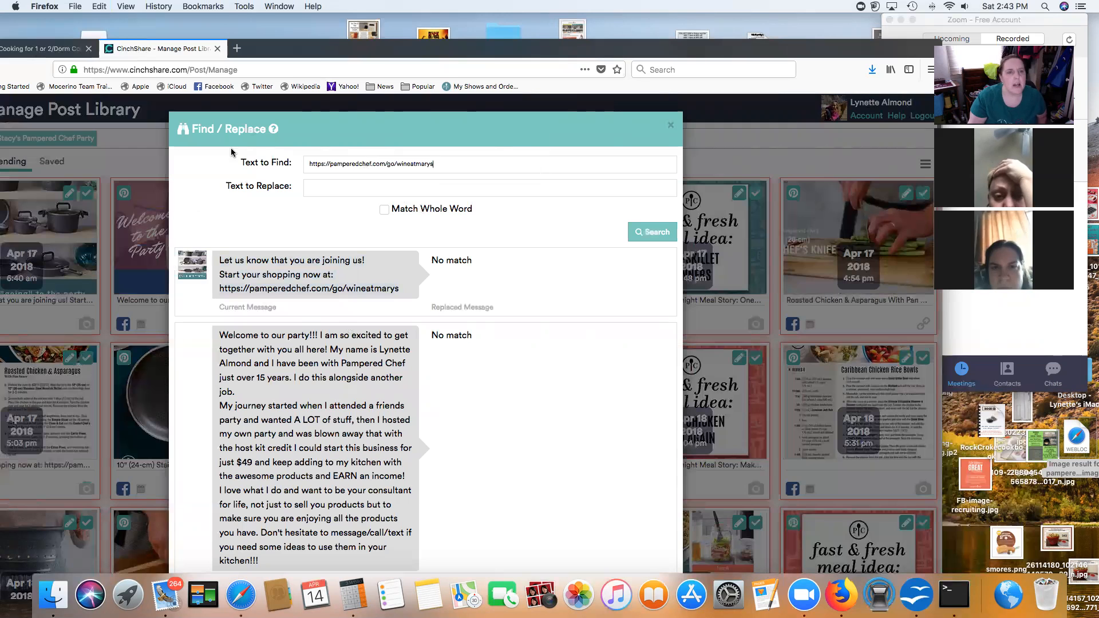
drag(344, 49, 415, 30)
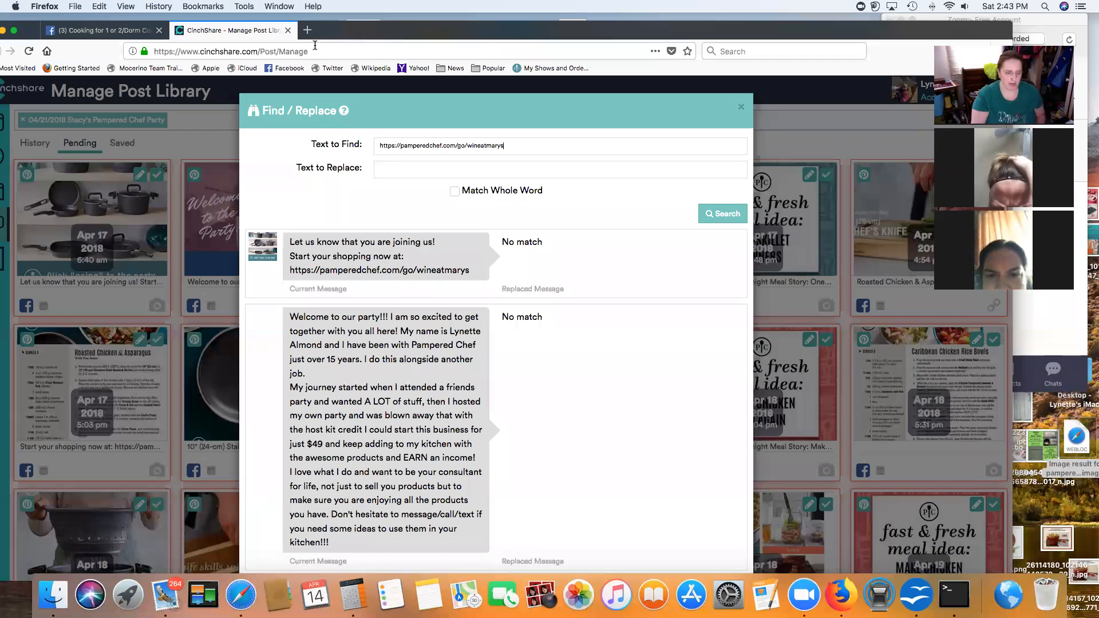
key(super+t)
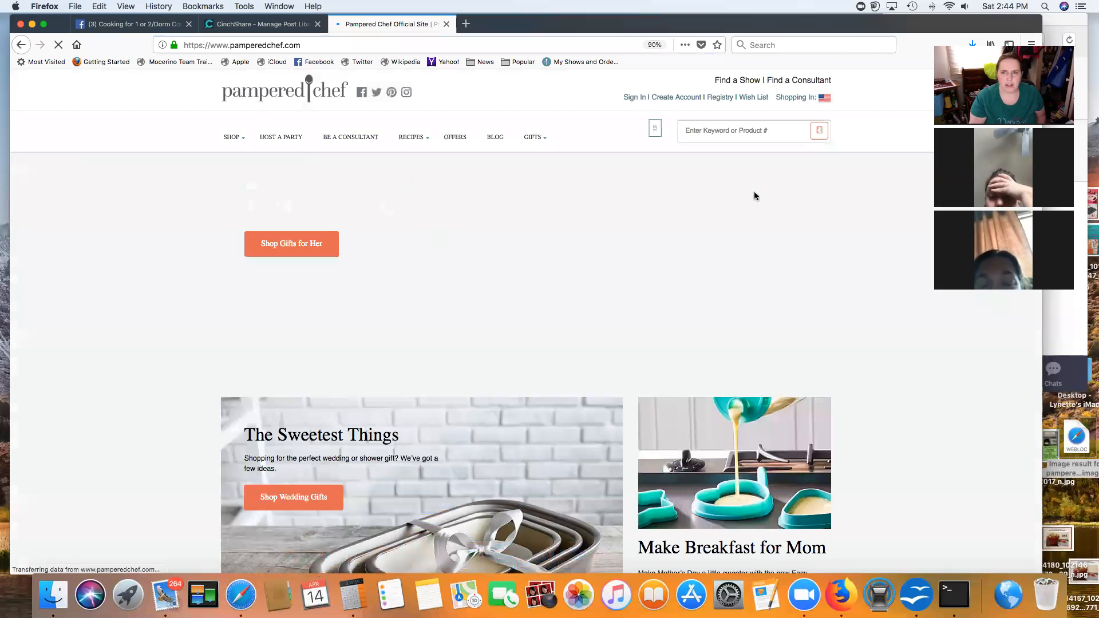
Step: Copy the 04/21/2018 cooking party's Show URL from its Edit Party Page on Pampered Chef
click(632, 99)
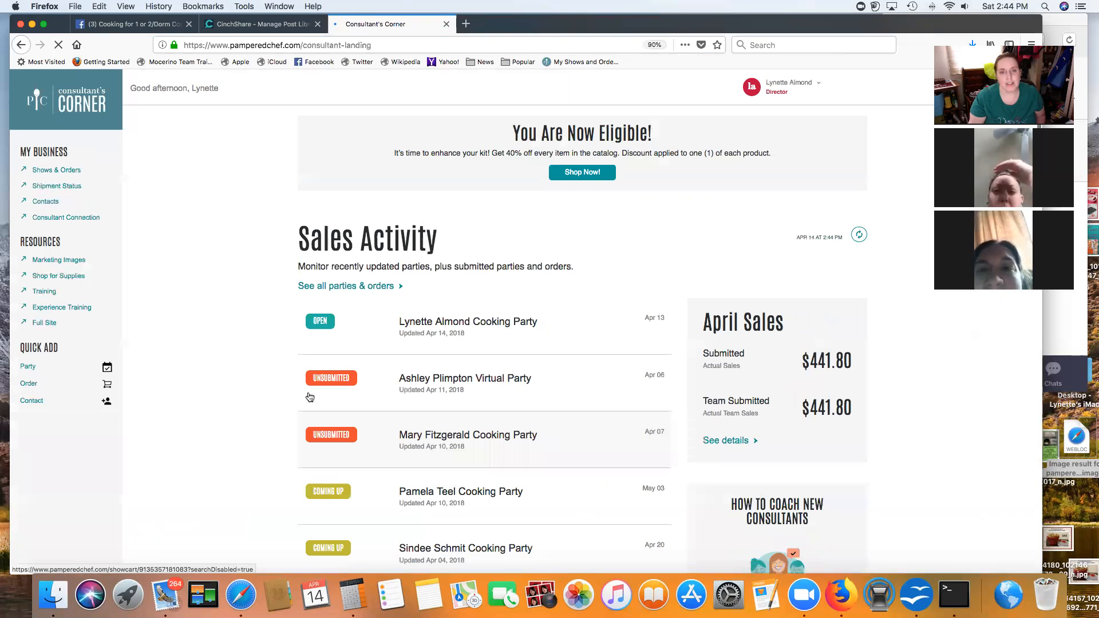
scroll(512, 425, down, 5)
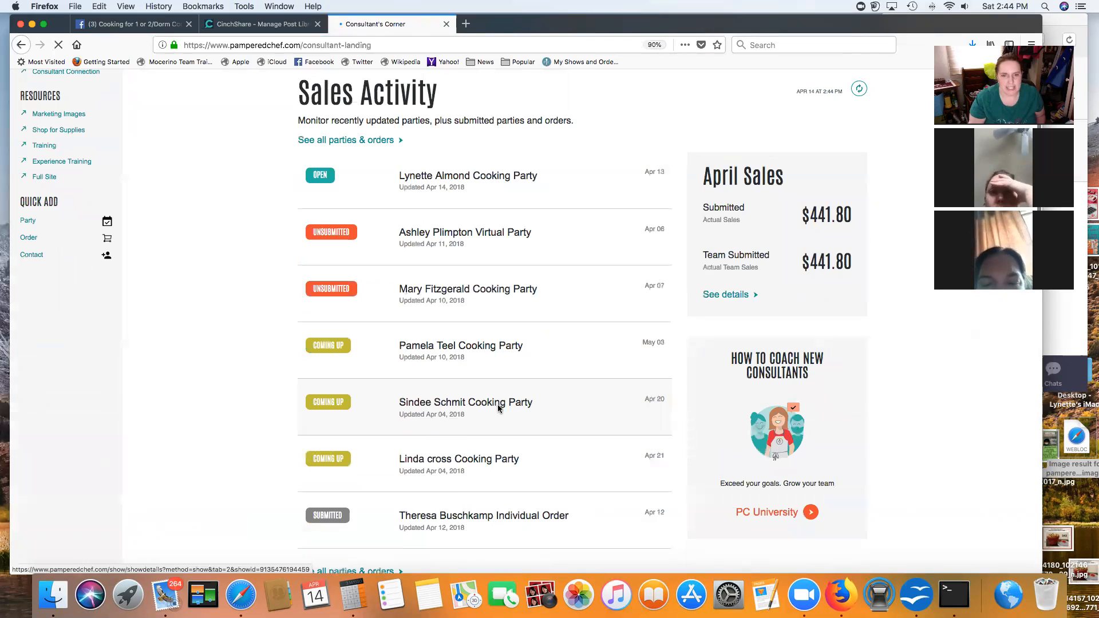
scroll(486, 386, down, 8)
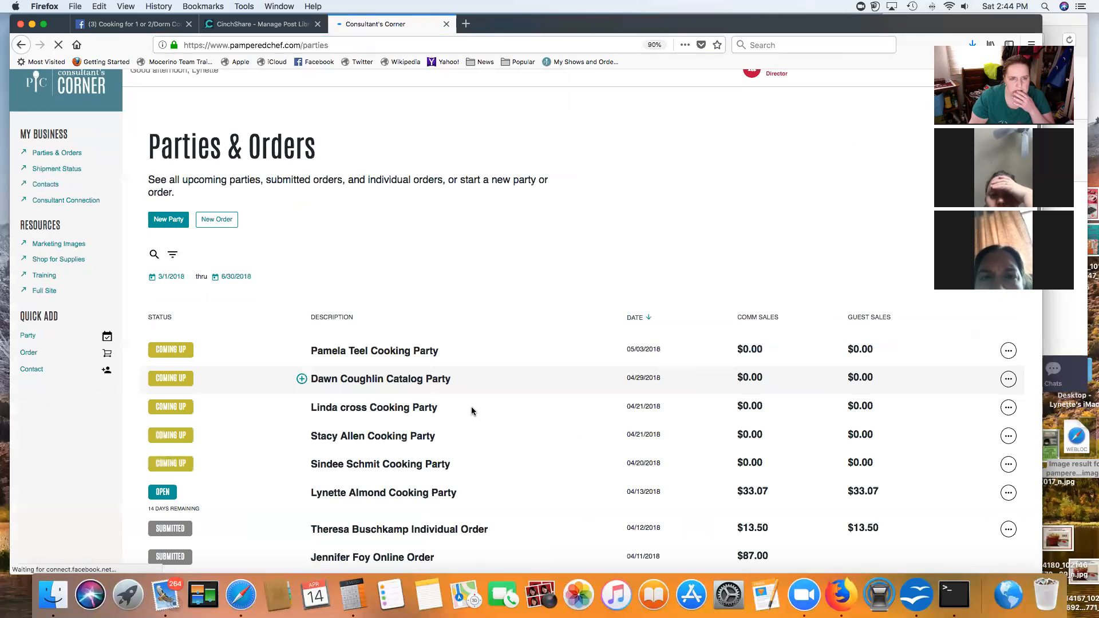
scroll(515, 412, down, 1)
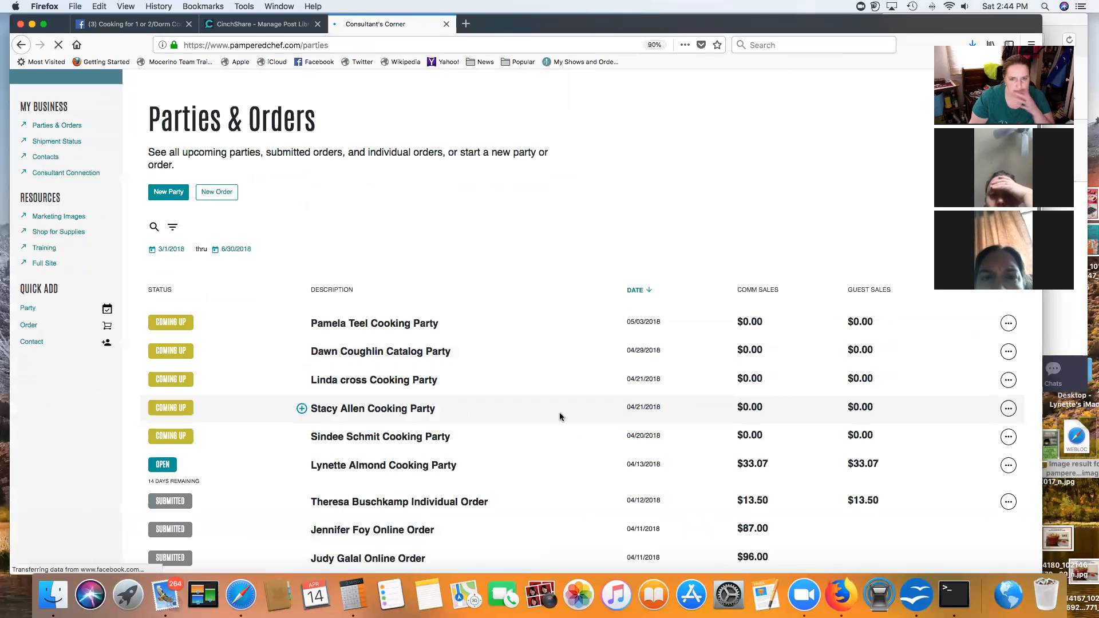
click(1010, 409)
click(969, 485)
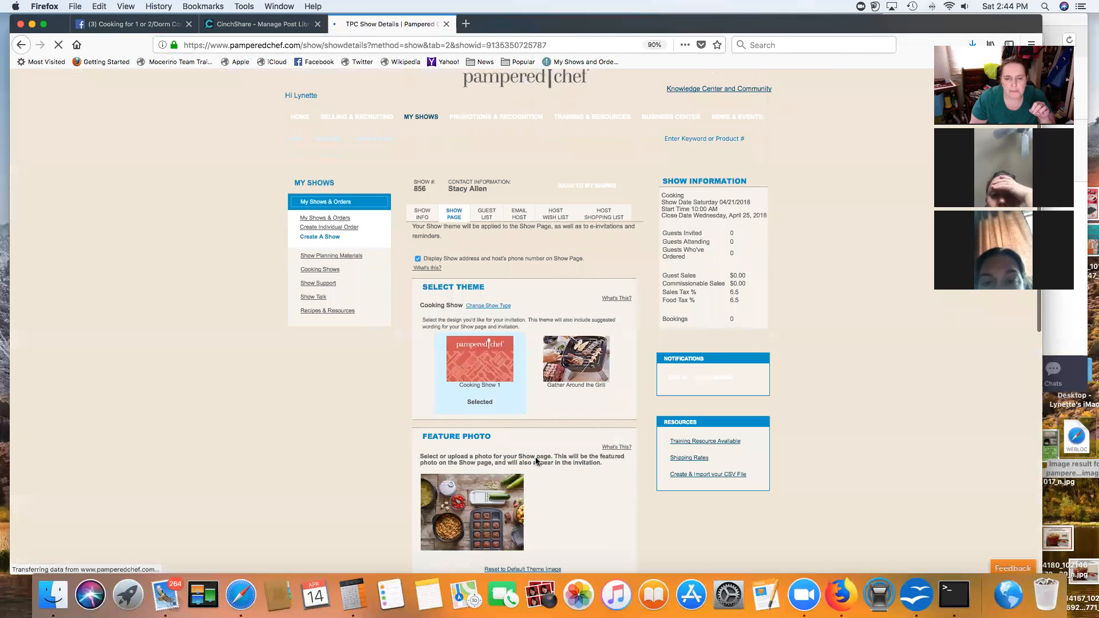
scroll(537, 461, down, 8)
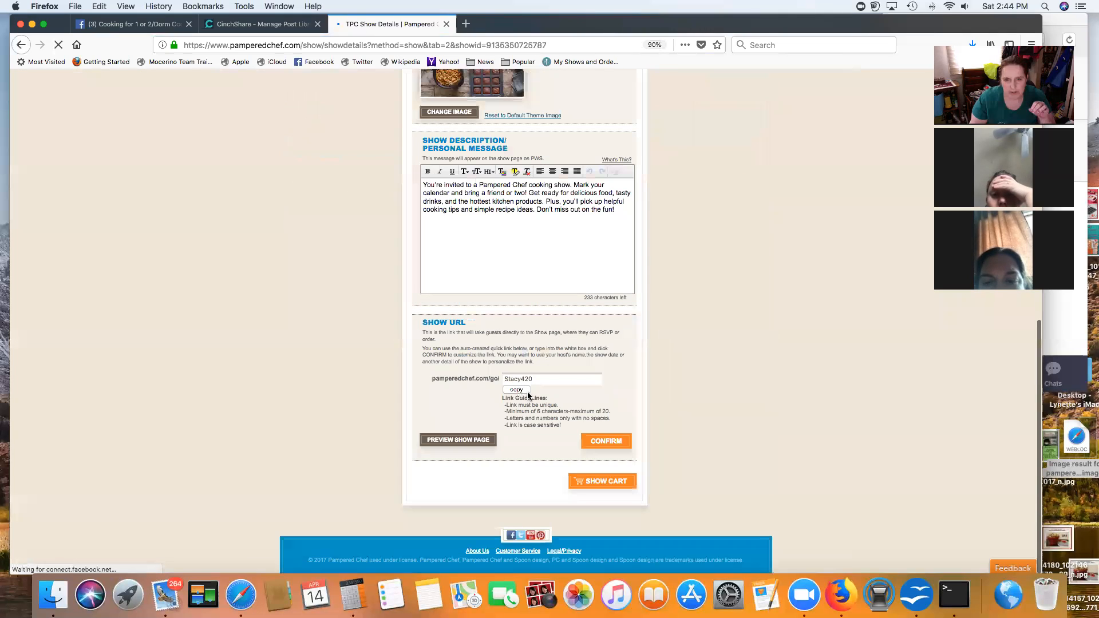
click(519, 391)
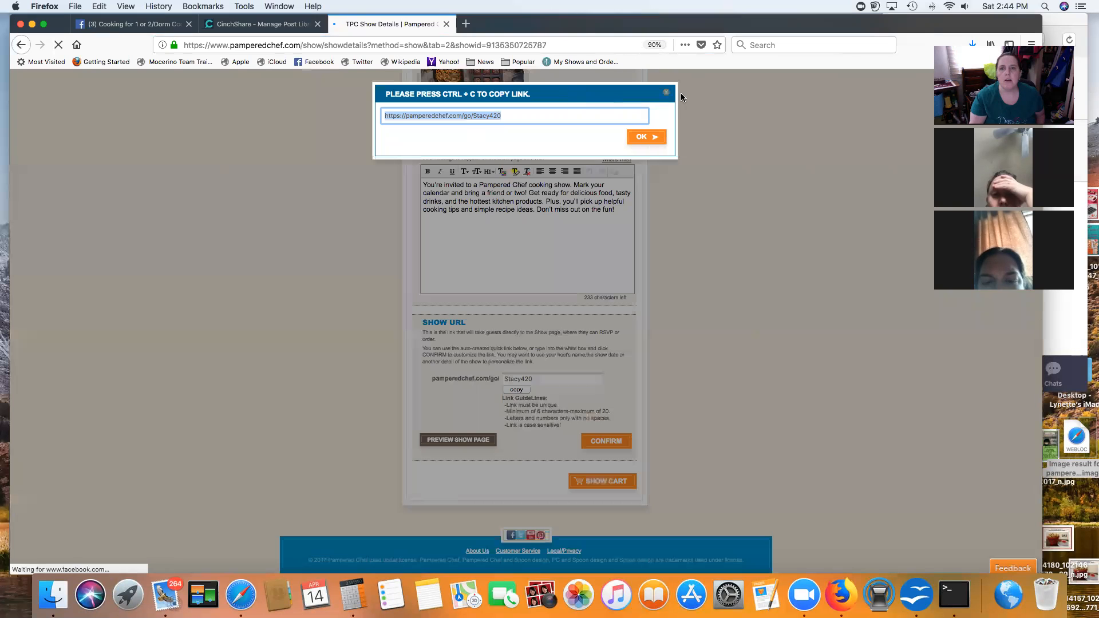
key(super+c)
click(254, 24)
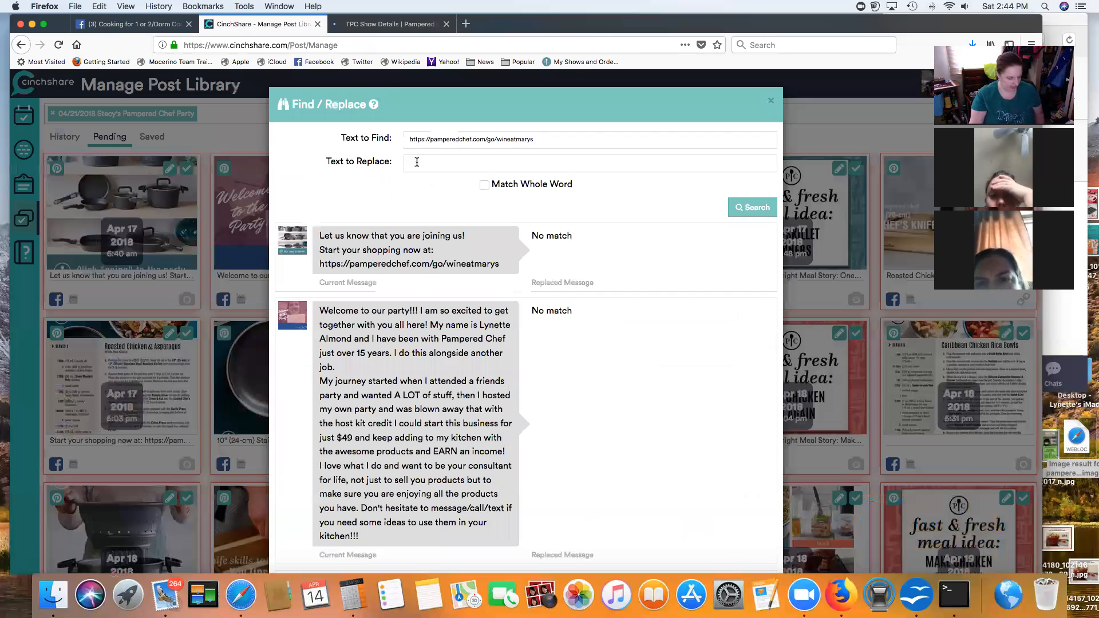
Step: Enter the new show URL as replacement and search posts containing the wineatmarys link
key(super+v)
click(484, 183)
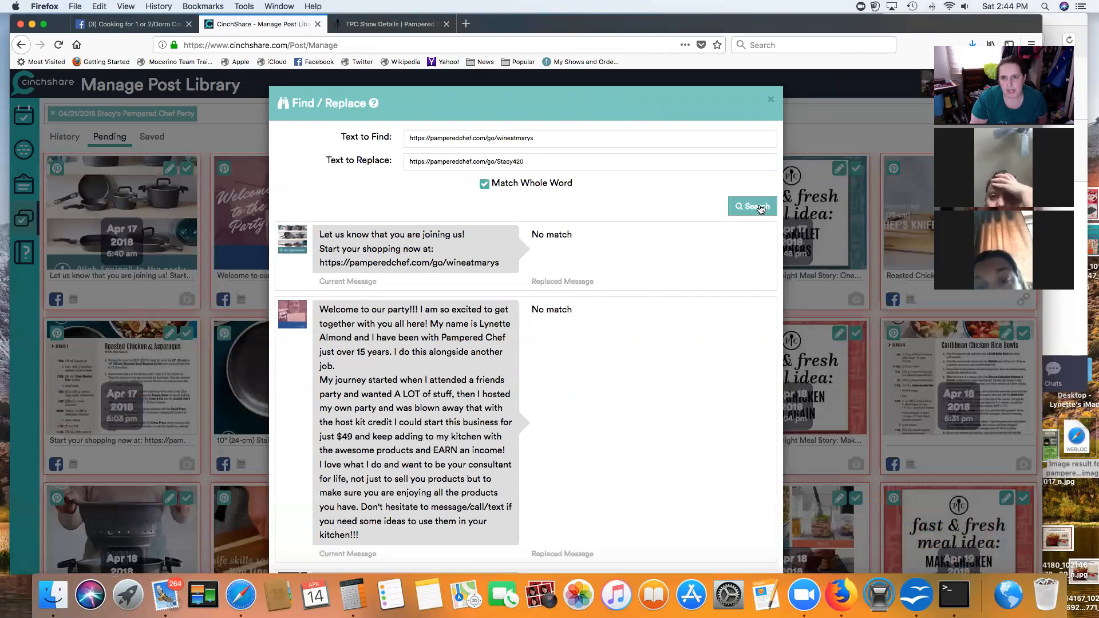
click(752, 210)
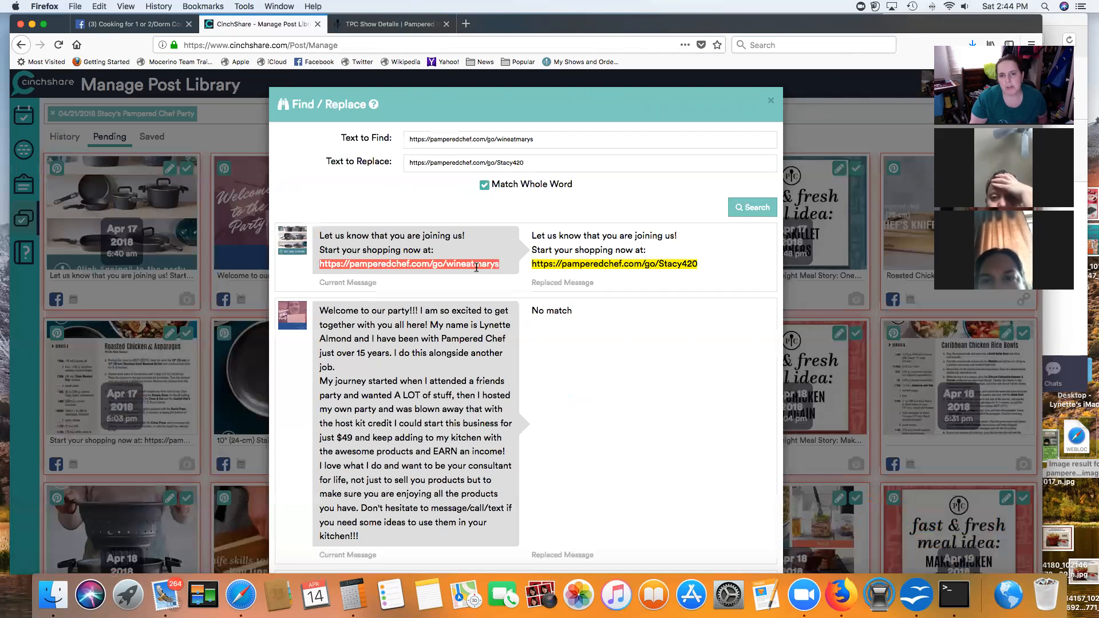
scroll(615, 355, down, 3)
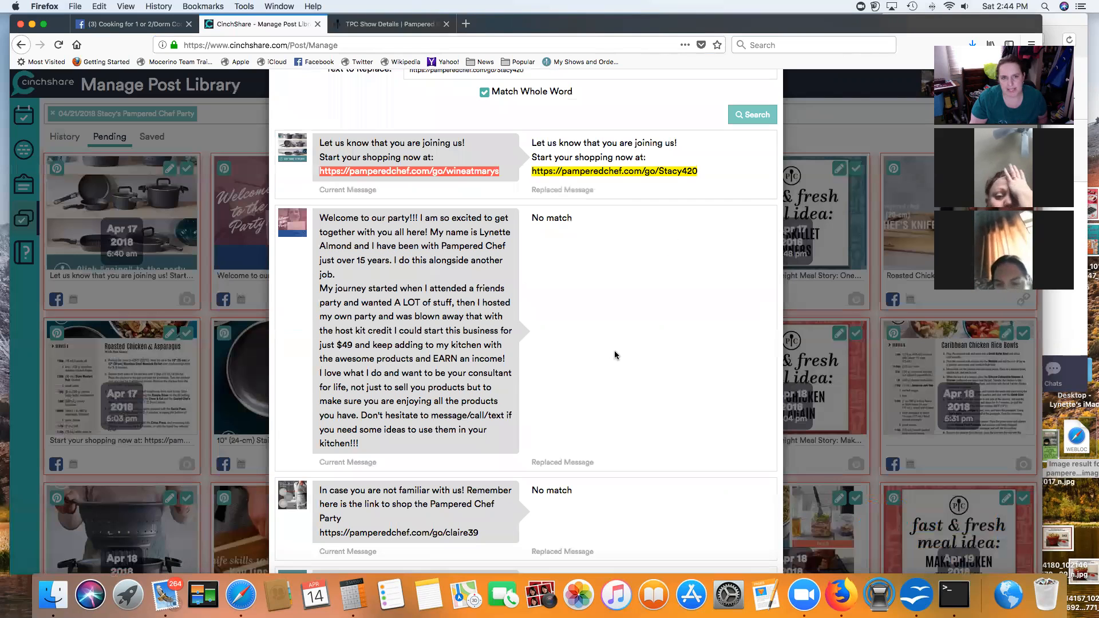
scroll(412, 252, down, 8)
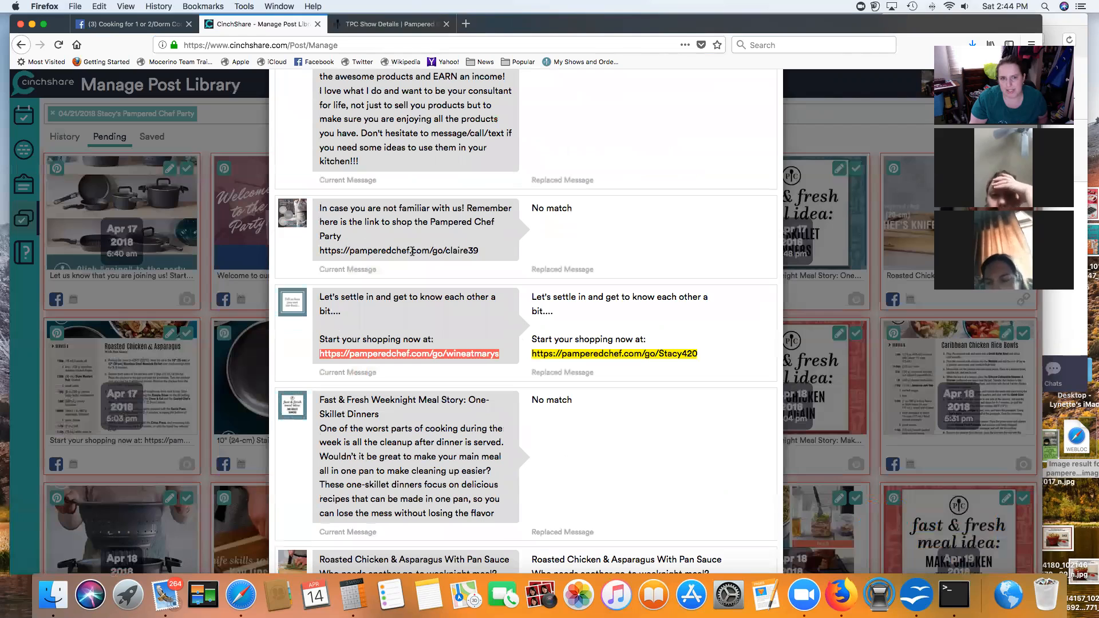
scroll(419, 248, up, 1)
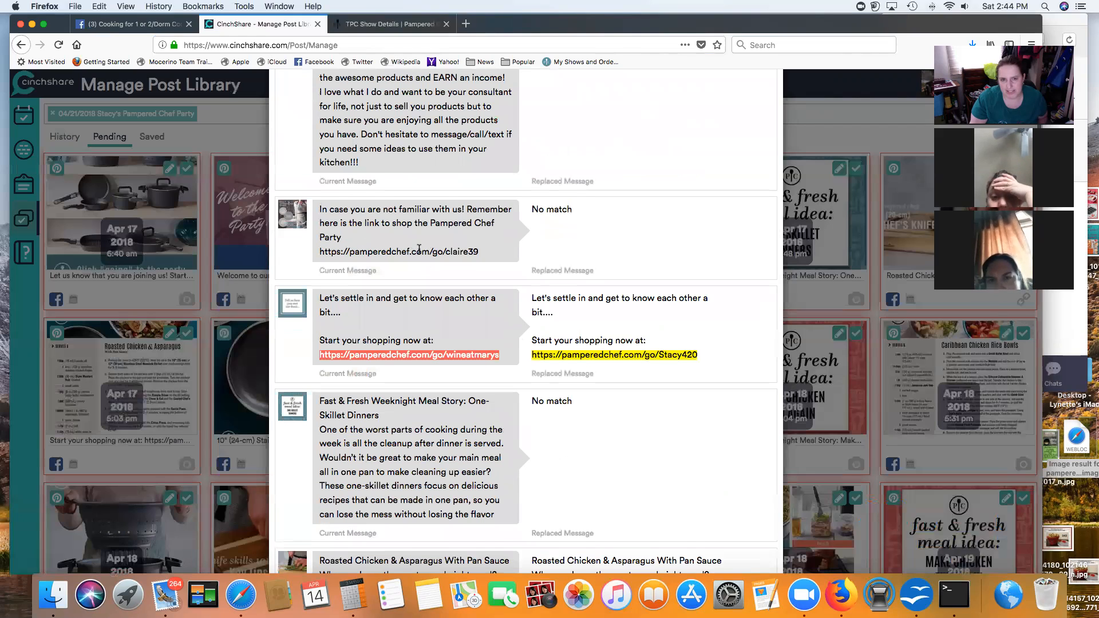
triple_click(419, 253)
scroll(418, 253, up, 1)
drag(489, 250, 341, 252)
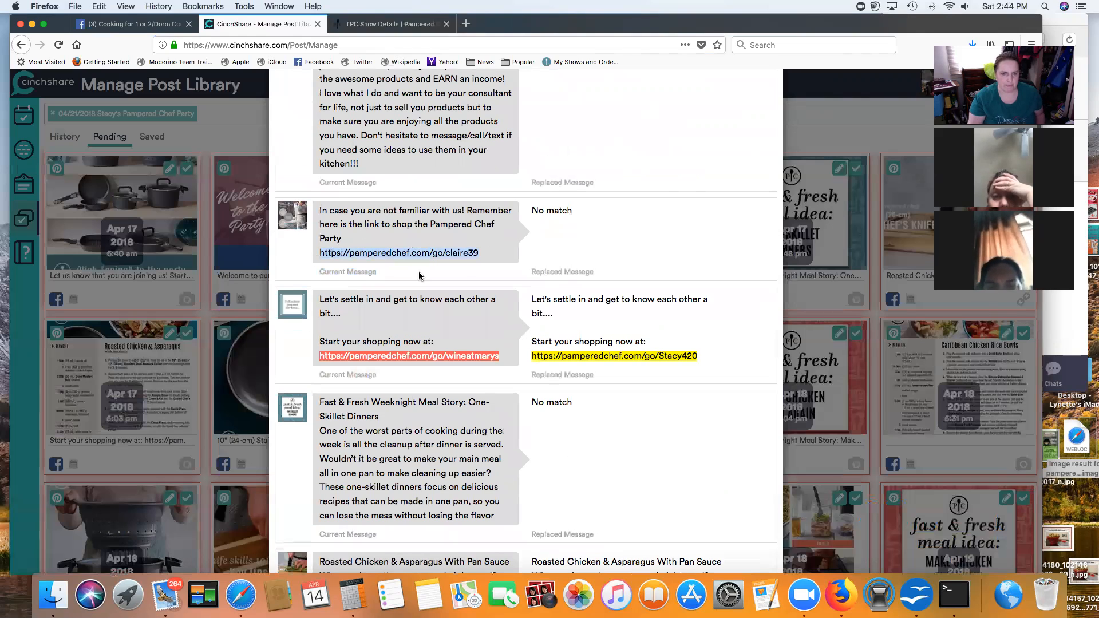
Step: Apply the replacement to all matching pending posts with Update Posts
scroll(607, 286, down, 4)
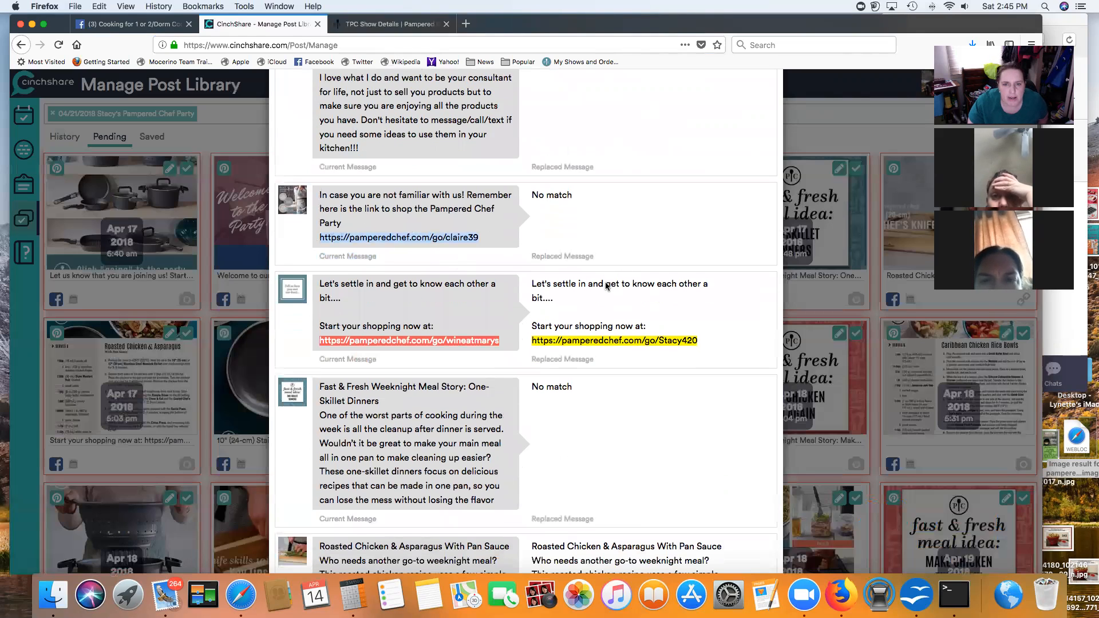
scroll(606, 282, down, 20)
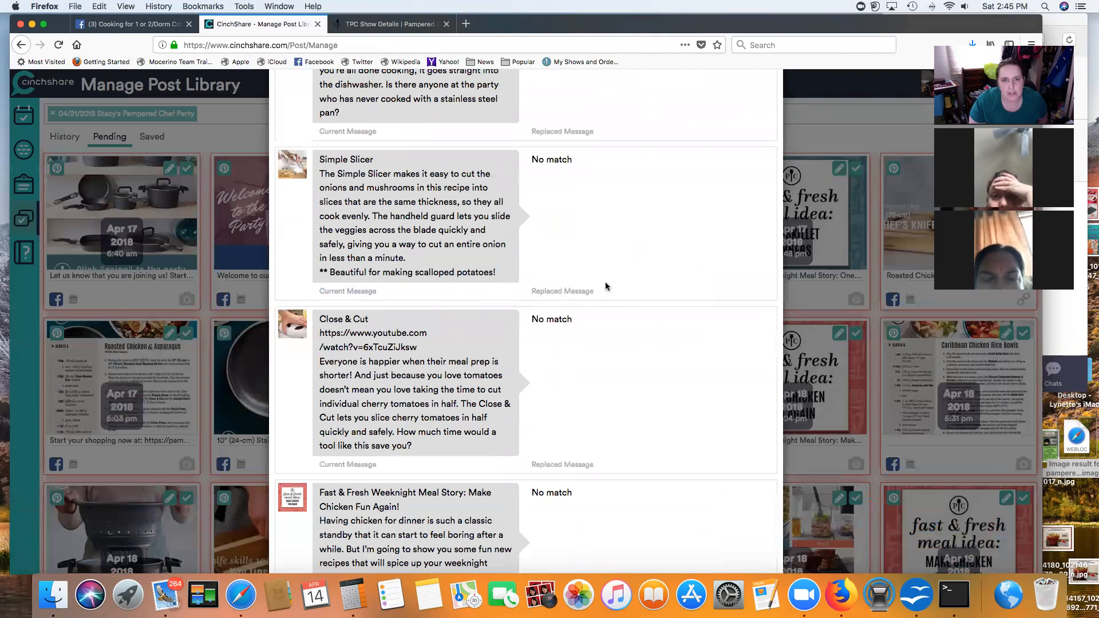
scroll(439, 156, down, 10)
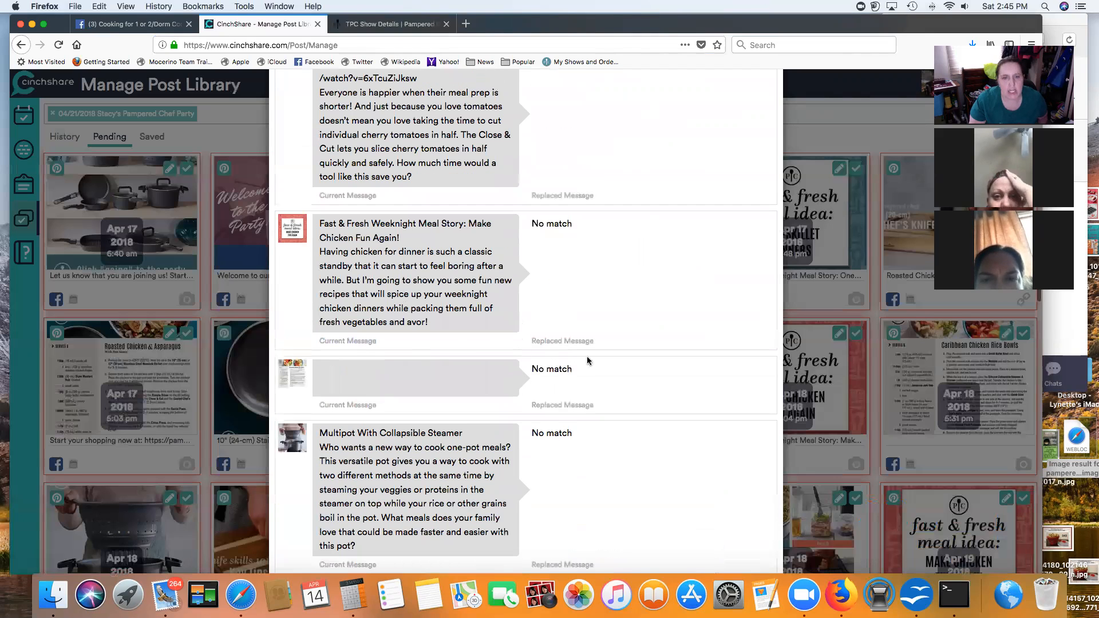
scroll(587, 361, down, 15)
scroll(588, 361, down, 16)
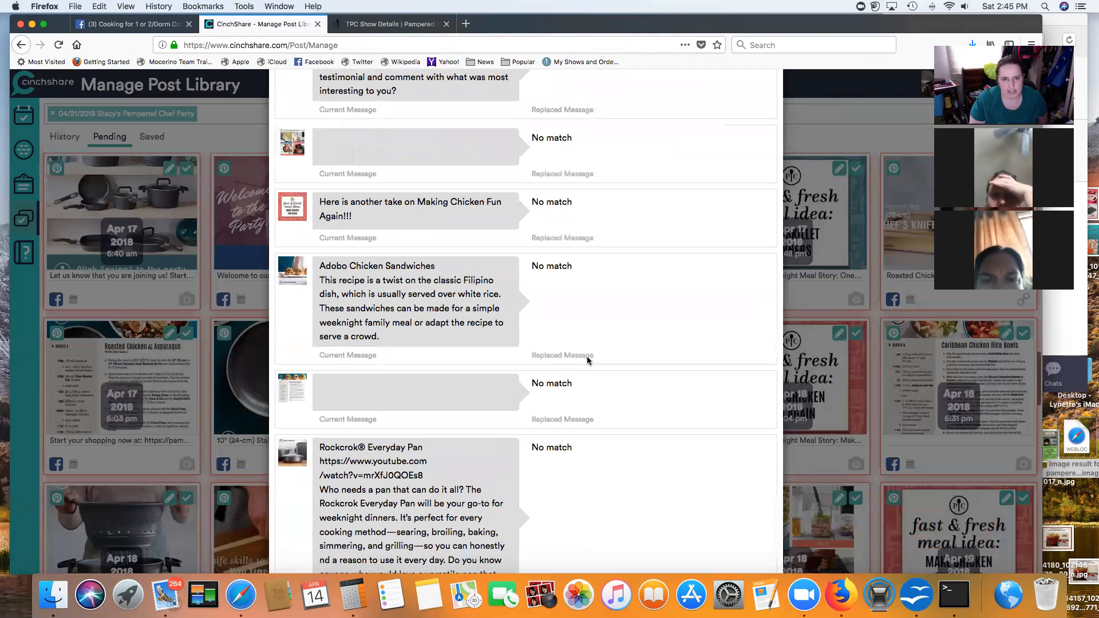
scroll(588, 361, down, 15)
scroll(587, 361, down, 2)
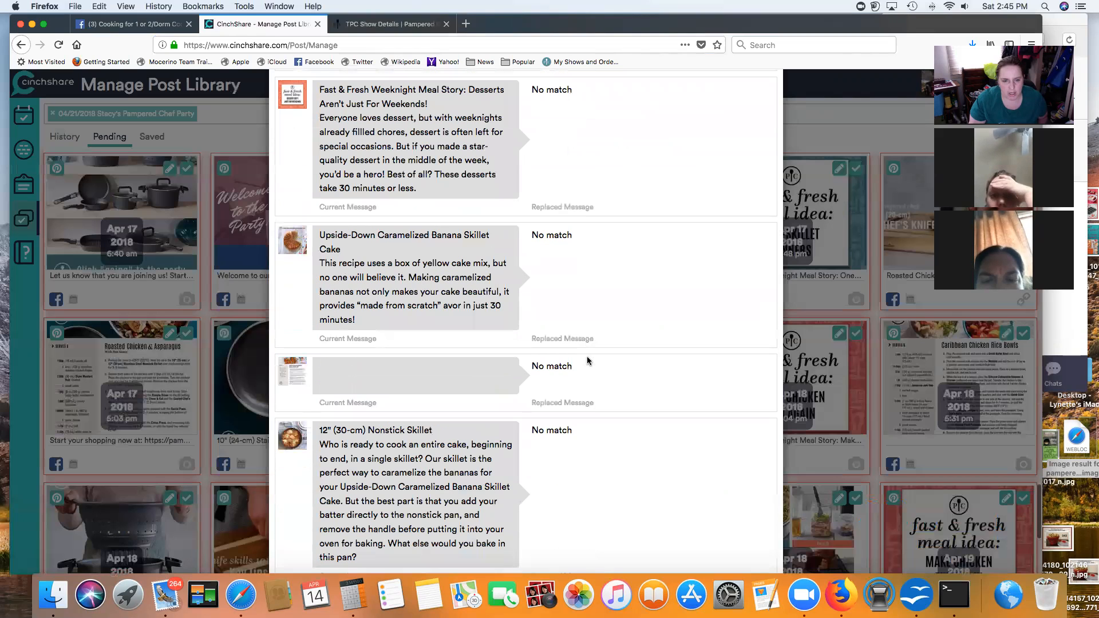
scroll(662, 418, down, 8)
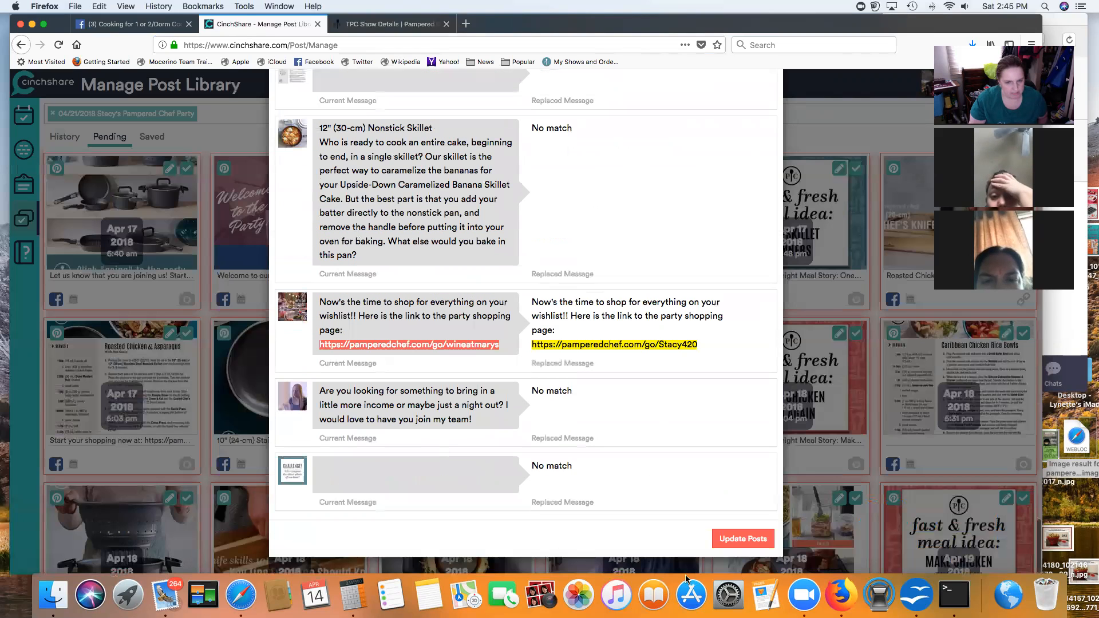
click(743, 539)
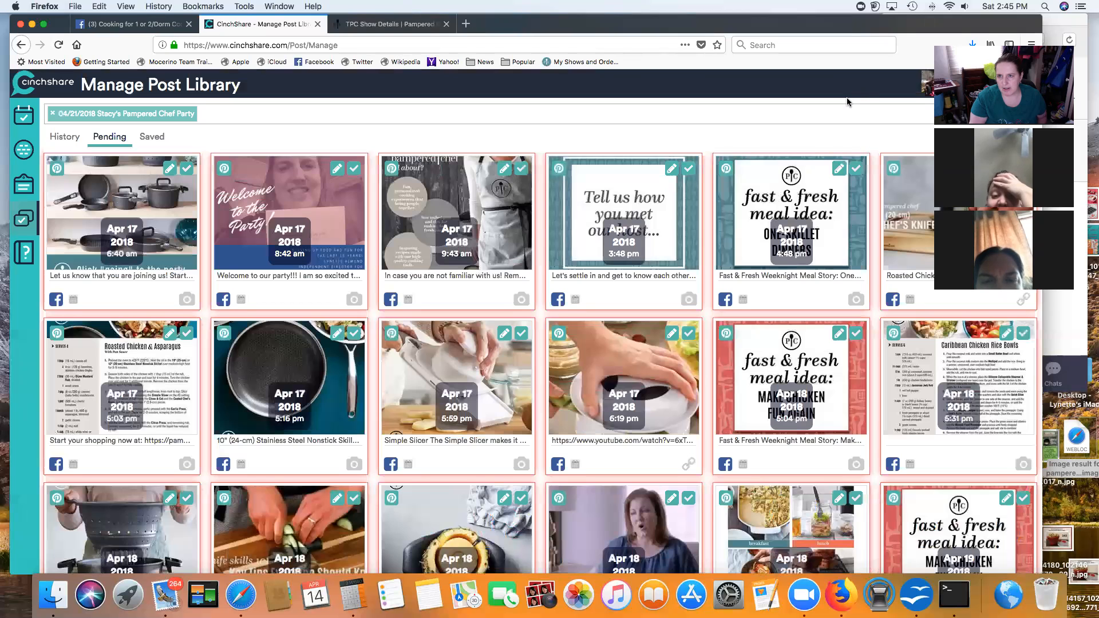
Step: Open Find / Replace for the claire39 link and paste the new show URL as replacement
drag(873, 27, 747, 37)
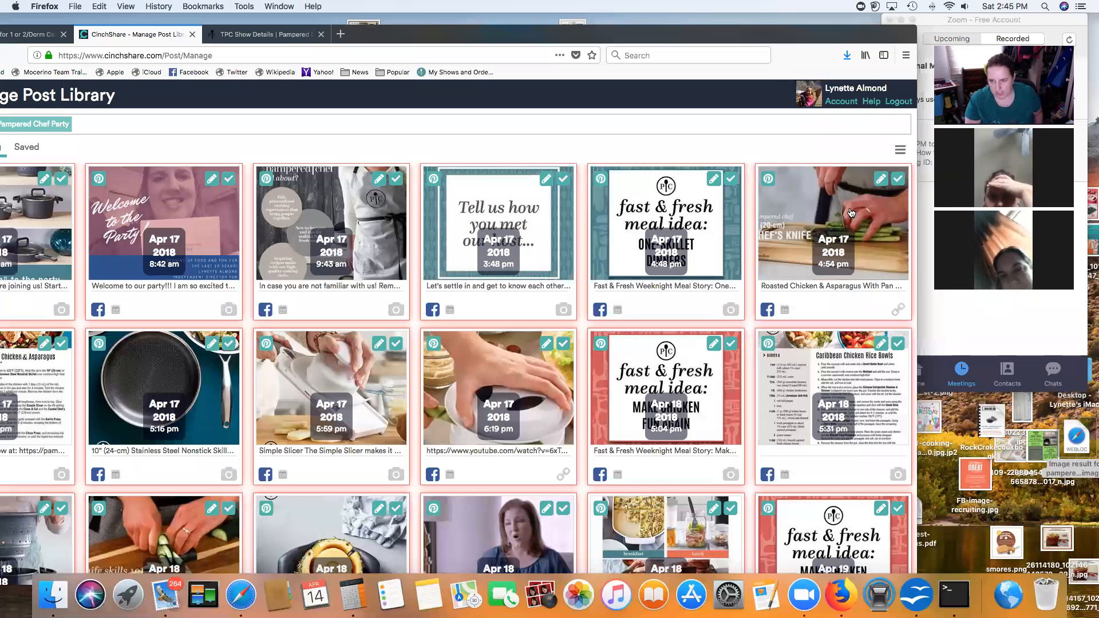
click(899, 150)
click(843, 220)
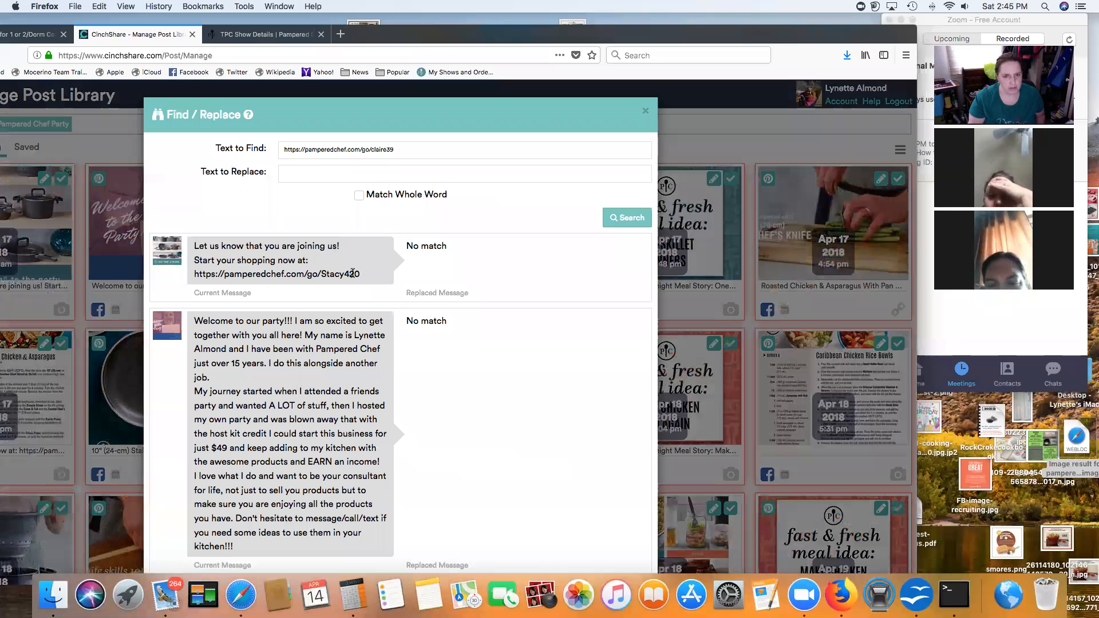
triple_click(196, 274)
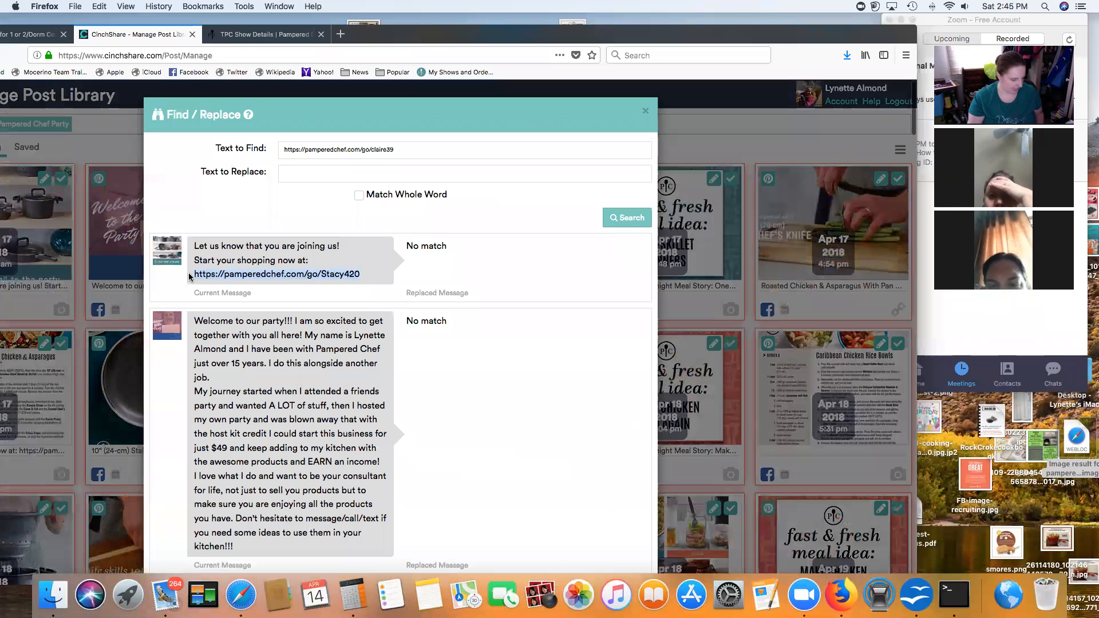
key(super+v)
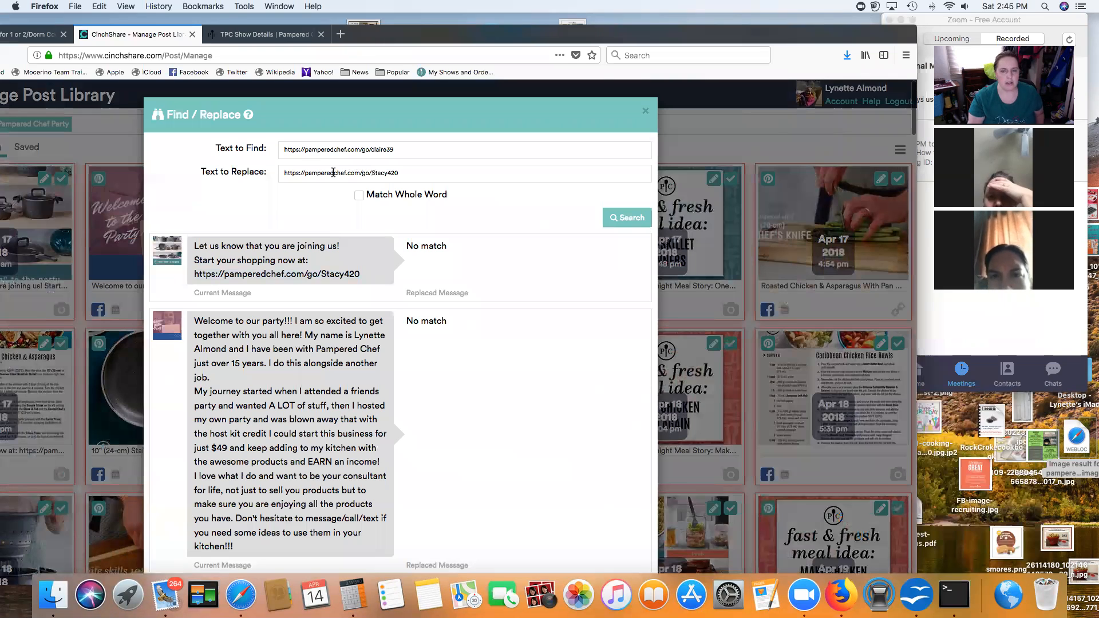
click(358, 196)
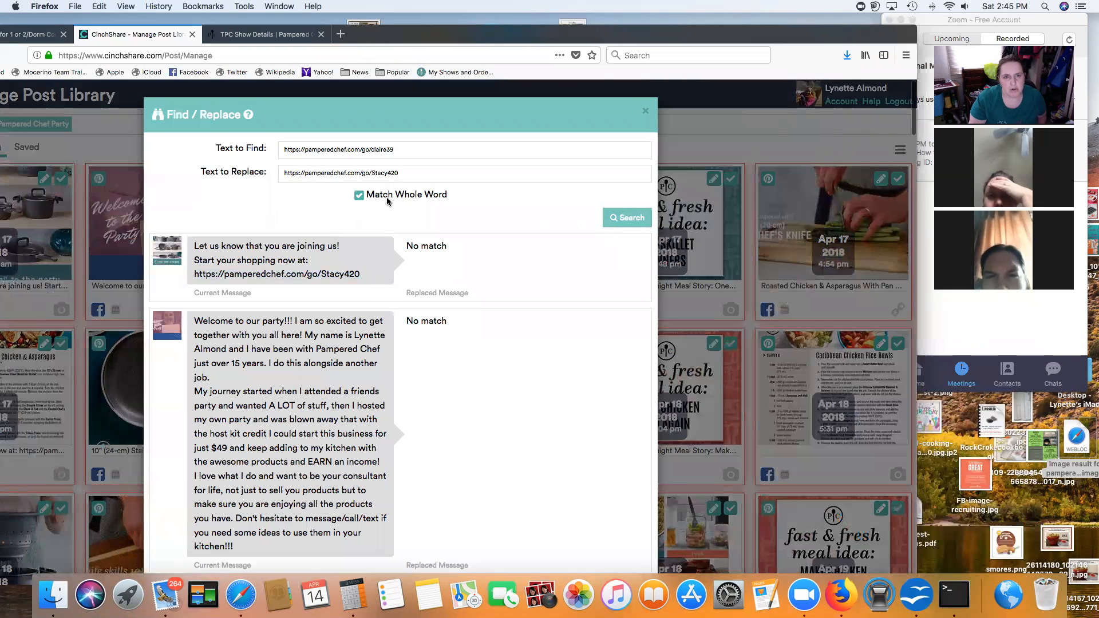
click(632, 216)
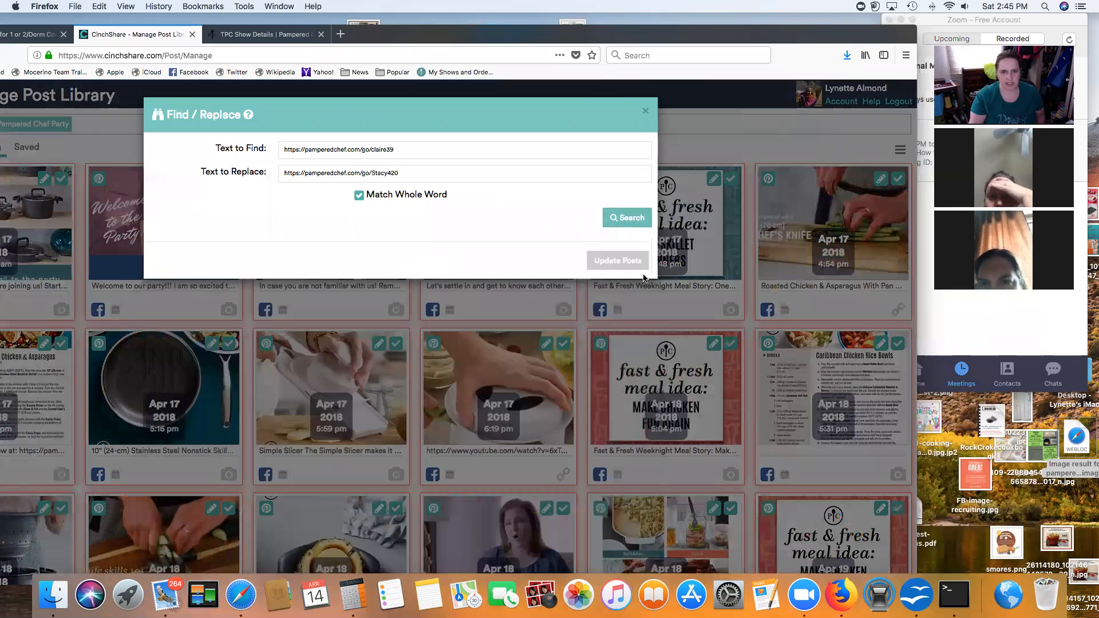
scroll(576, 302, down, 5)
scroll(577, 302, down, 10)
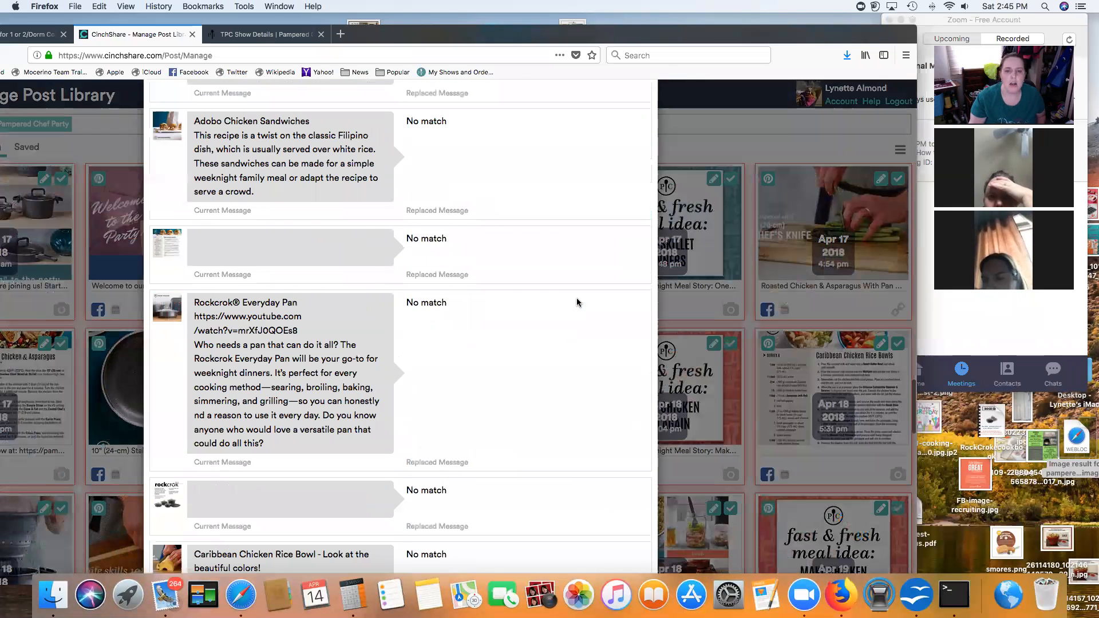
scroll(576, 302, down, 10)
click(618, 549)
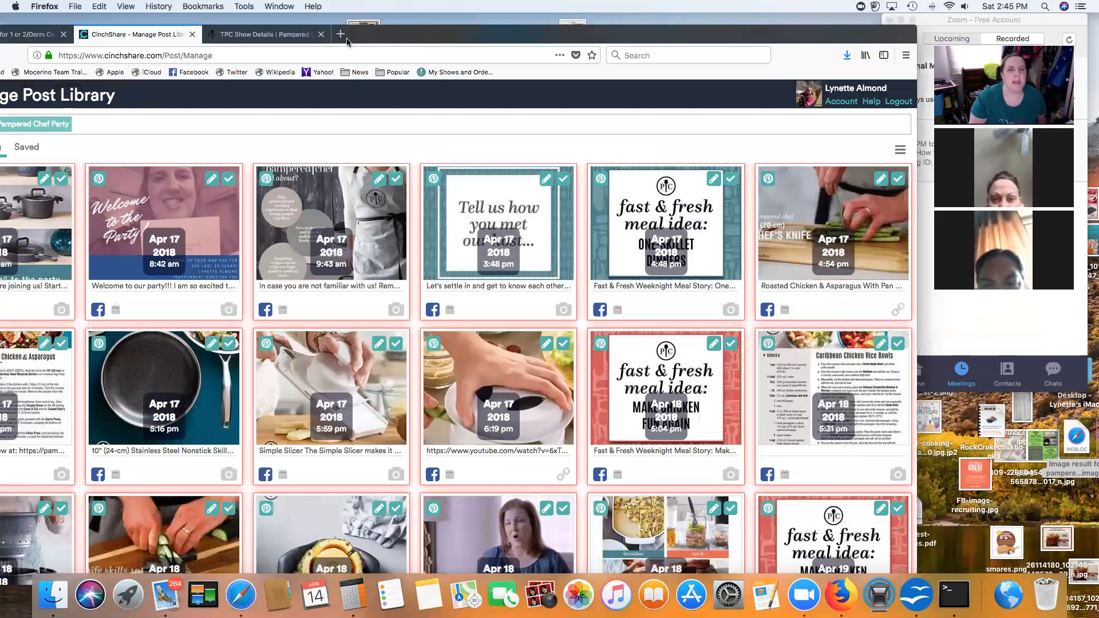
Step: Load YouTube in the show details tab
drag(769, 34, 835, 22)
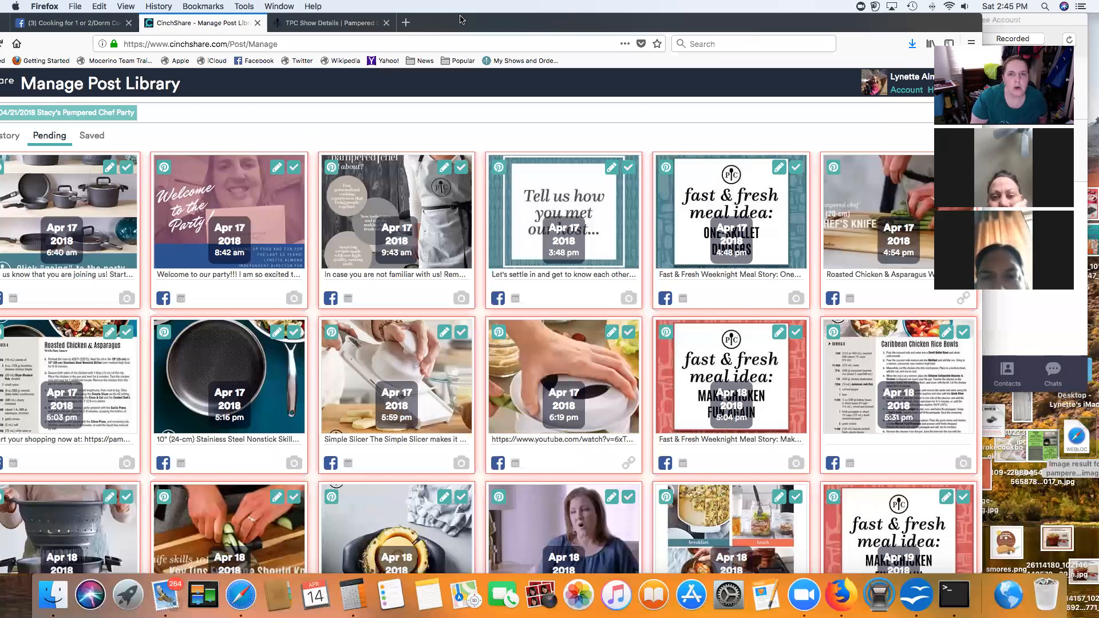
drag(463, 20, 482, 19)
click(338, 25)
click(331, 44)
text(you)
key(Return)
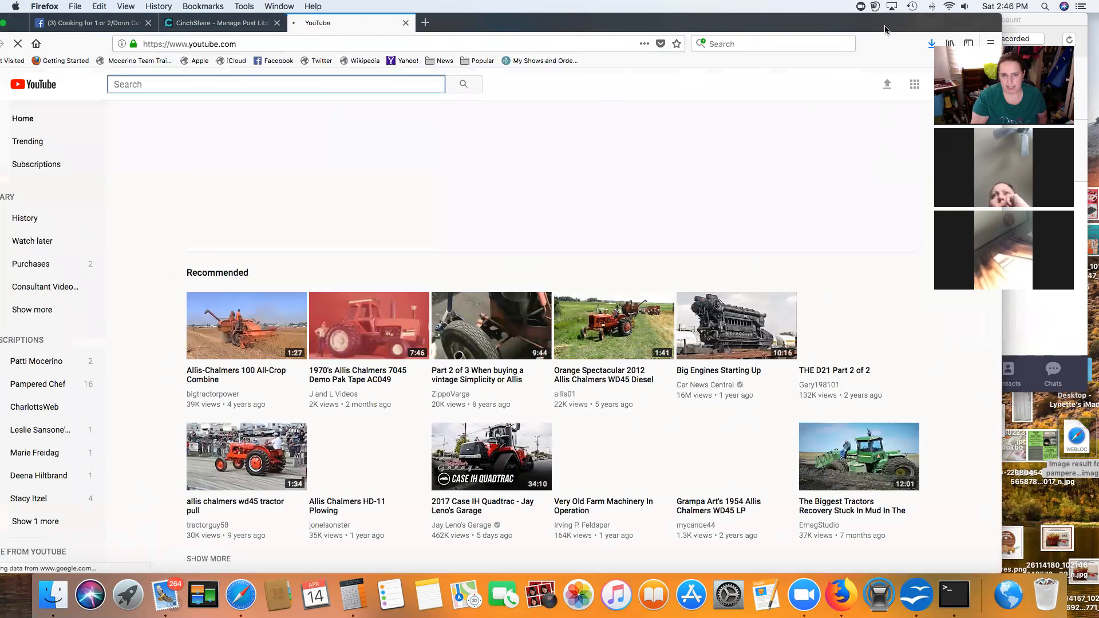
Step: Play the Pineapple Wedger video from your channel's Party Demonstrations playlist
drag(888, 27, 824, 29)
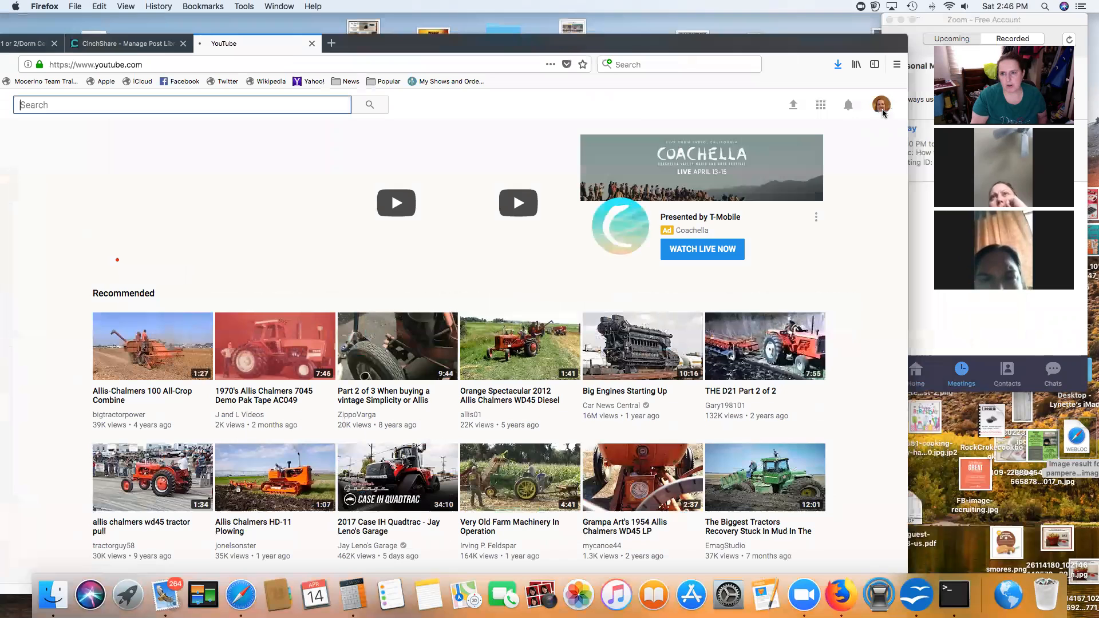
click(882, 112)
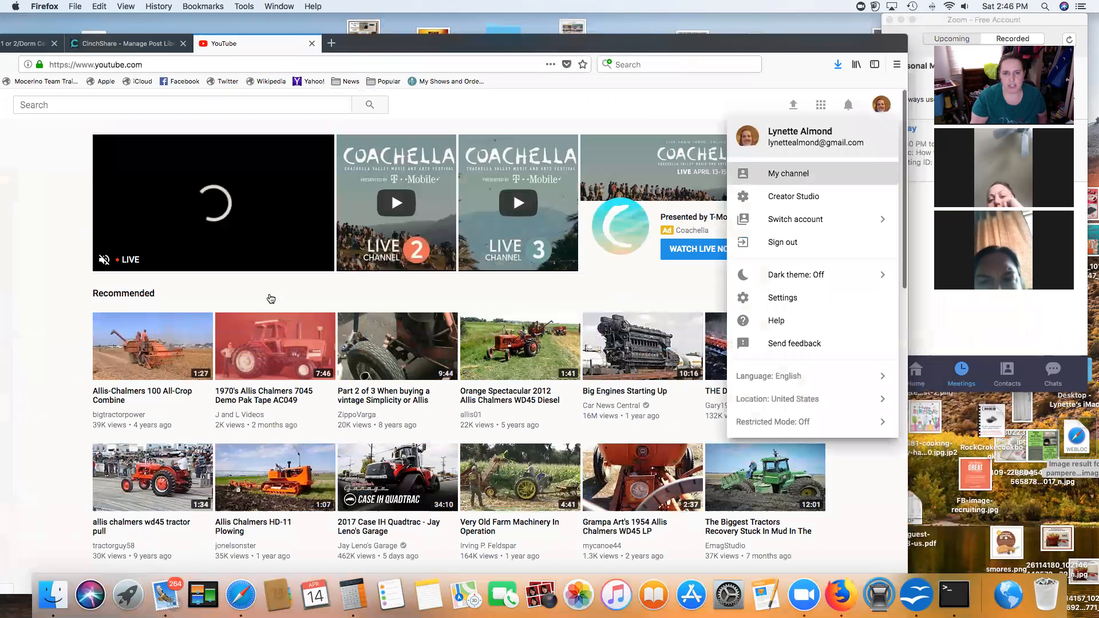
click(788, 174)
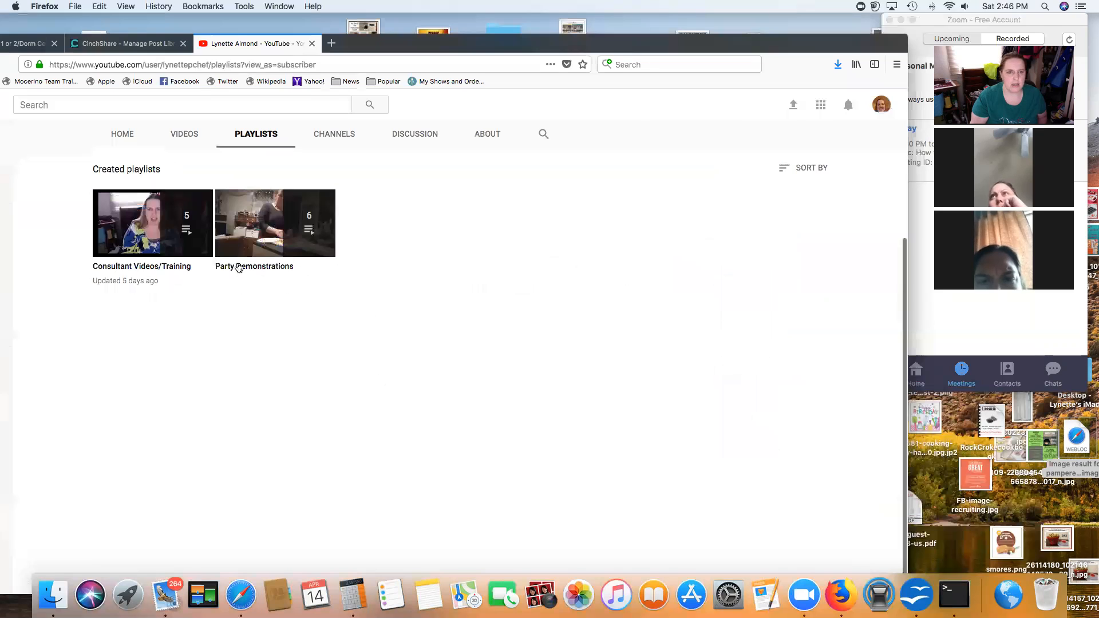
click(240, 267)
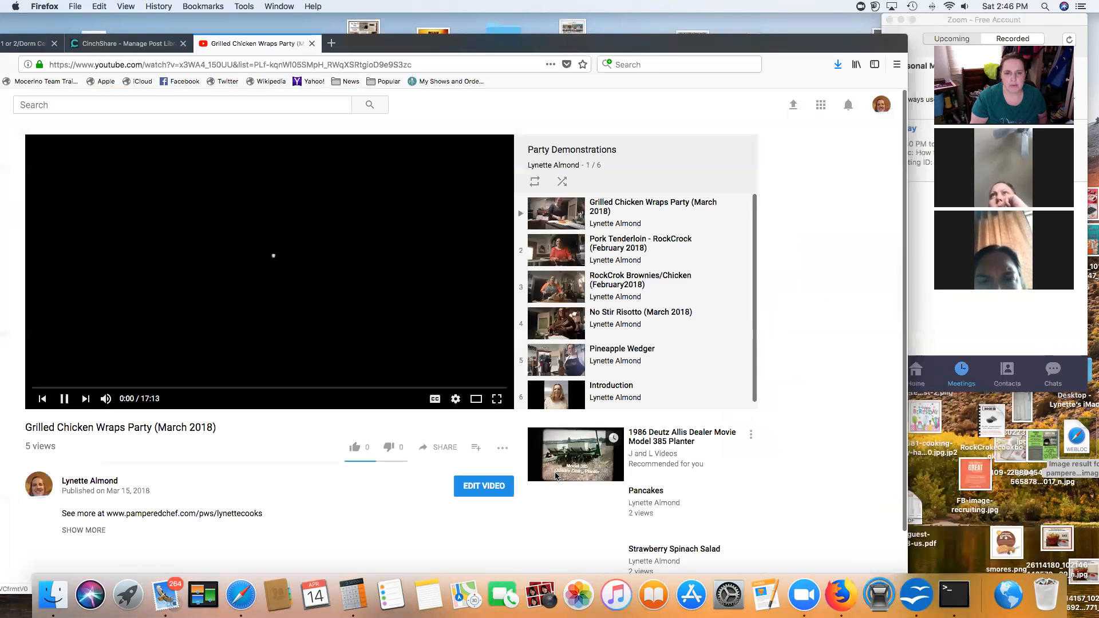
click(616, 352)
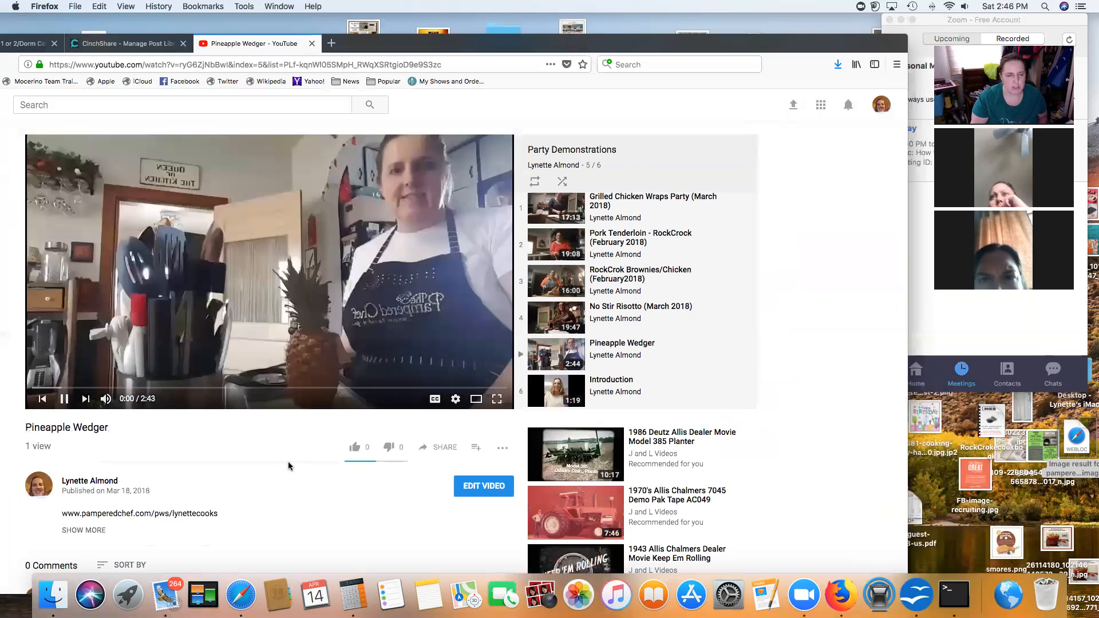
Step: Copy the Pineapple Wedger video's share link and return to the CinchShare tab
click(445, 449)
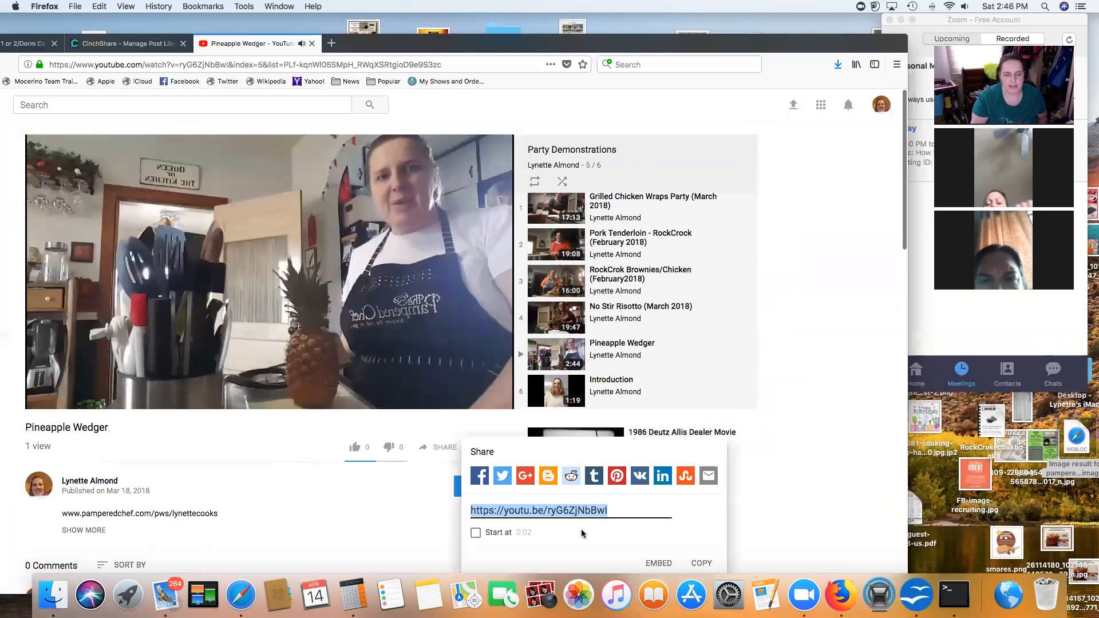
click(702, 564)
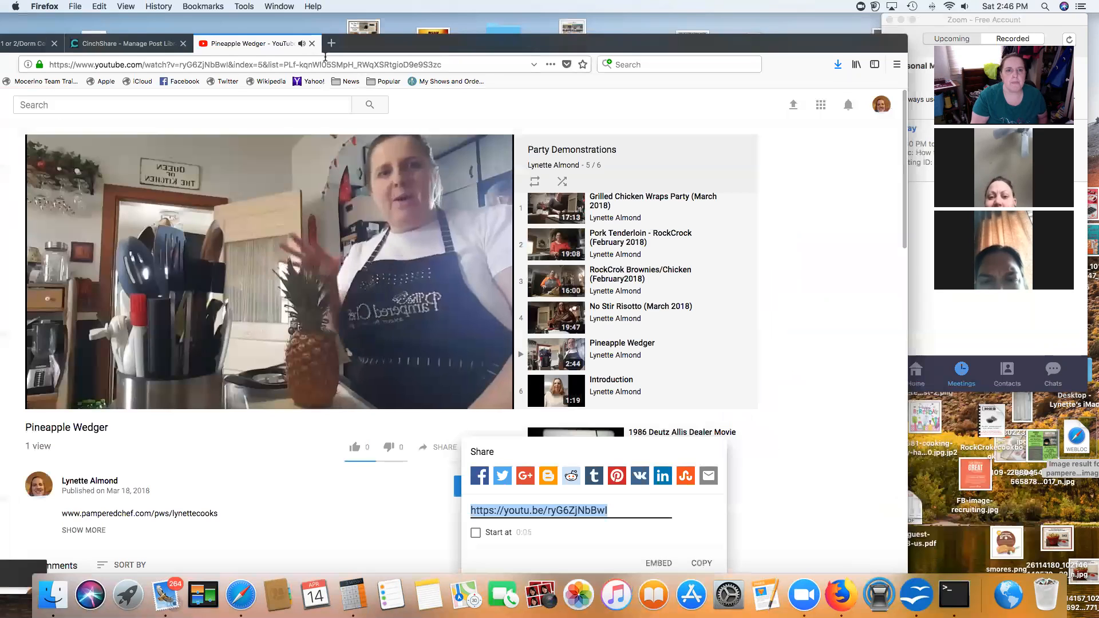
click(60, 403)
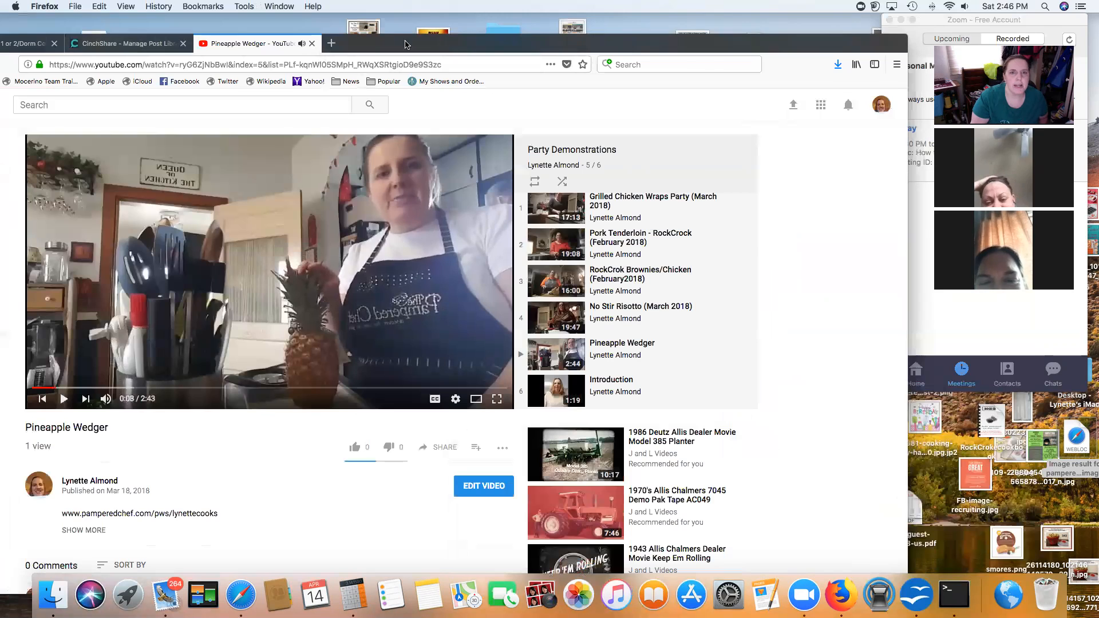
drag(371, 48, 477, 25)
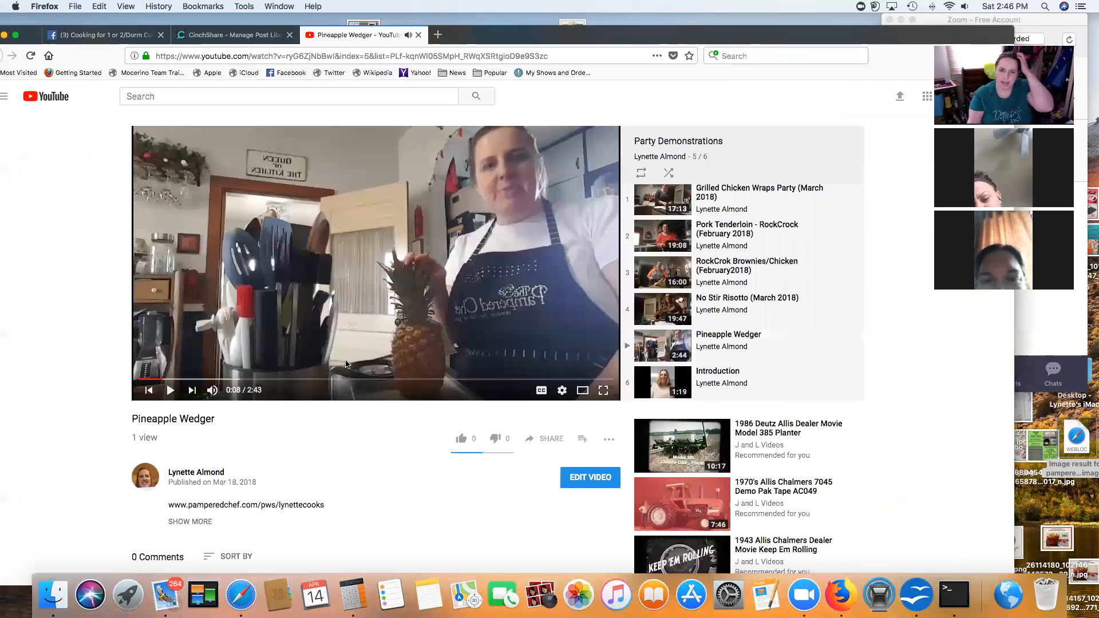
click(233, 34)
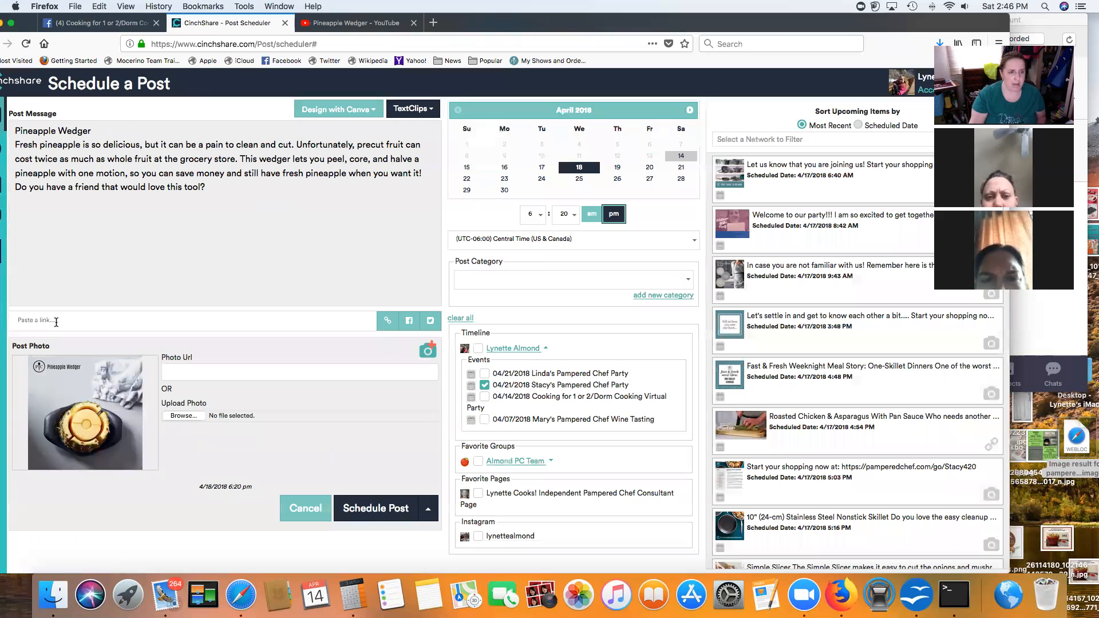
Step: Add the Pineapple Wedger YouTube link with its preview and schedule the post for 4/18/2018, 6:20 pm
key(super+v)
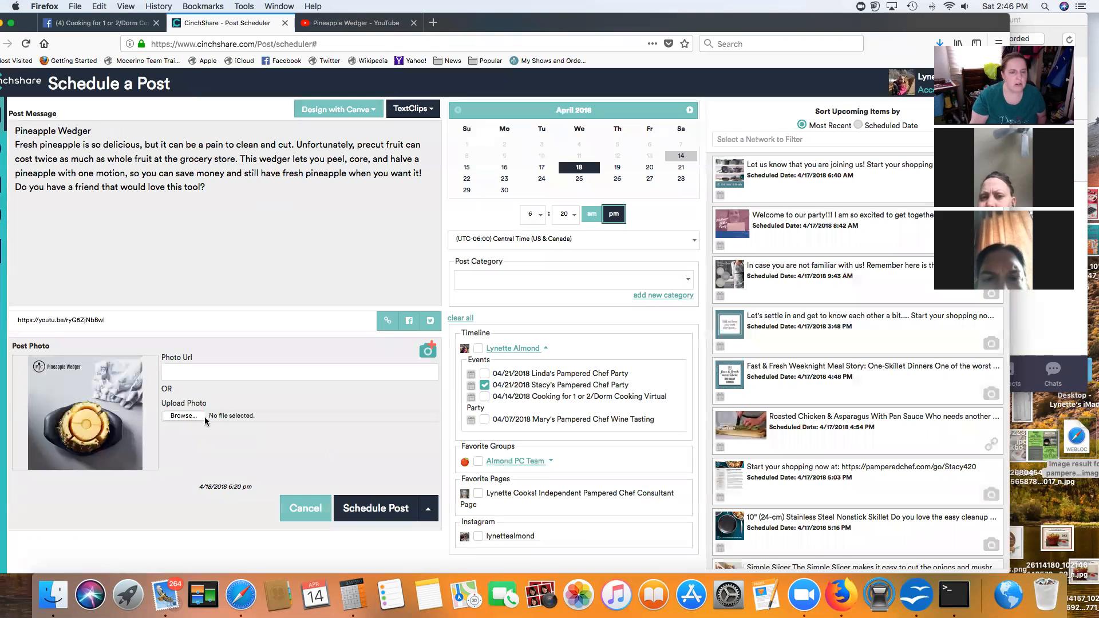
click(386, 322)
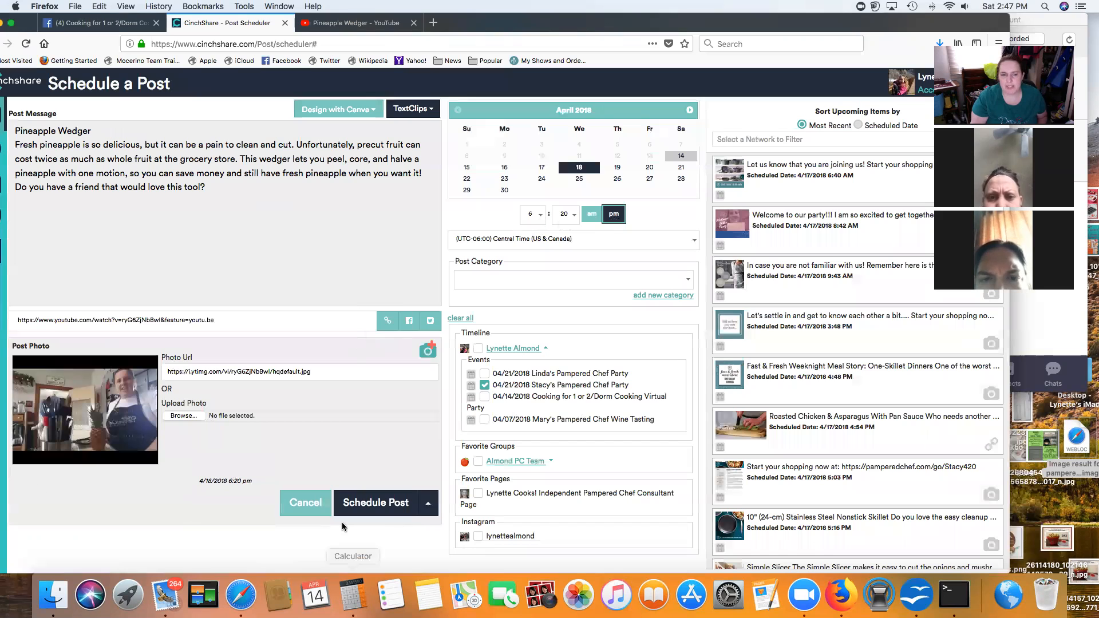
click(380, 504)
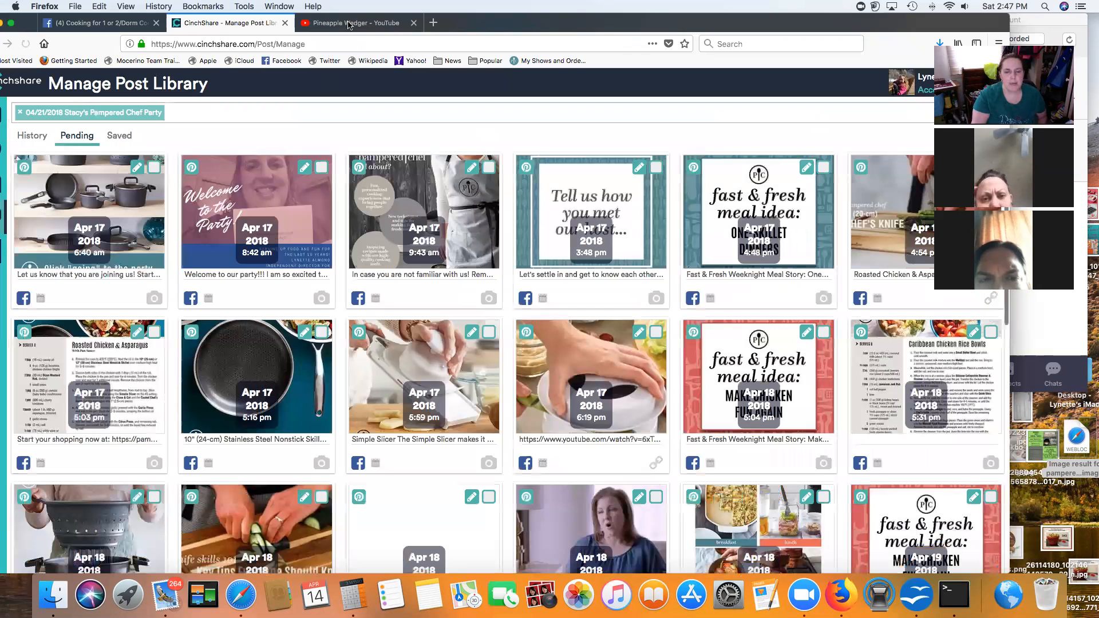
Step: Copy the Introduction video's YouTube share link and close the YouTube tab
key(ctrl+Tab)
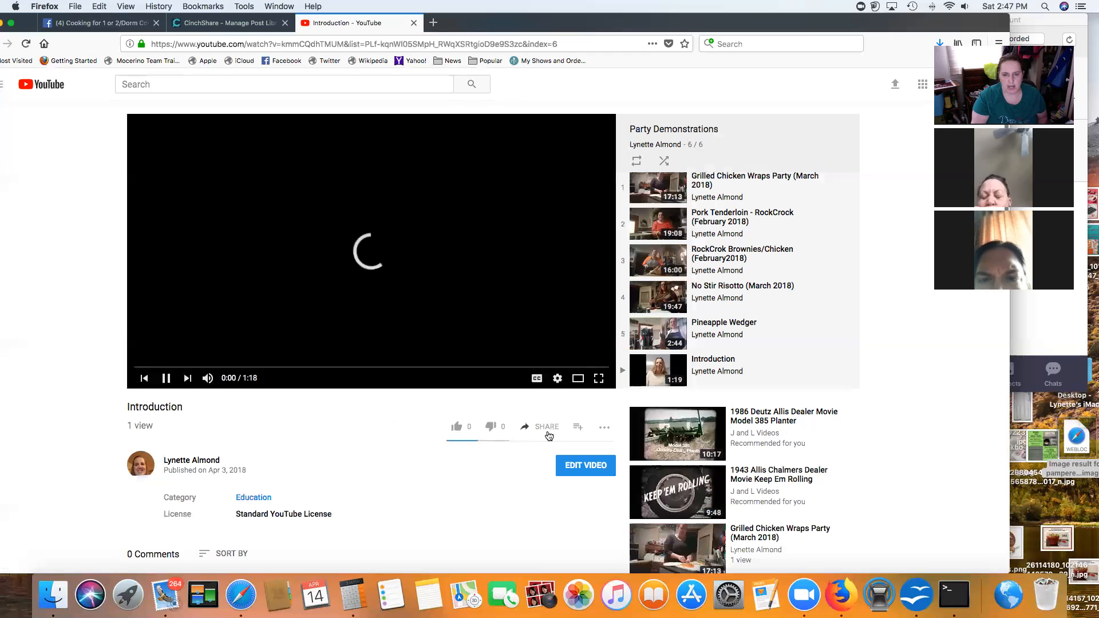
click(547, 427)
click(803, 542)
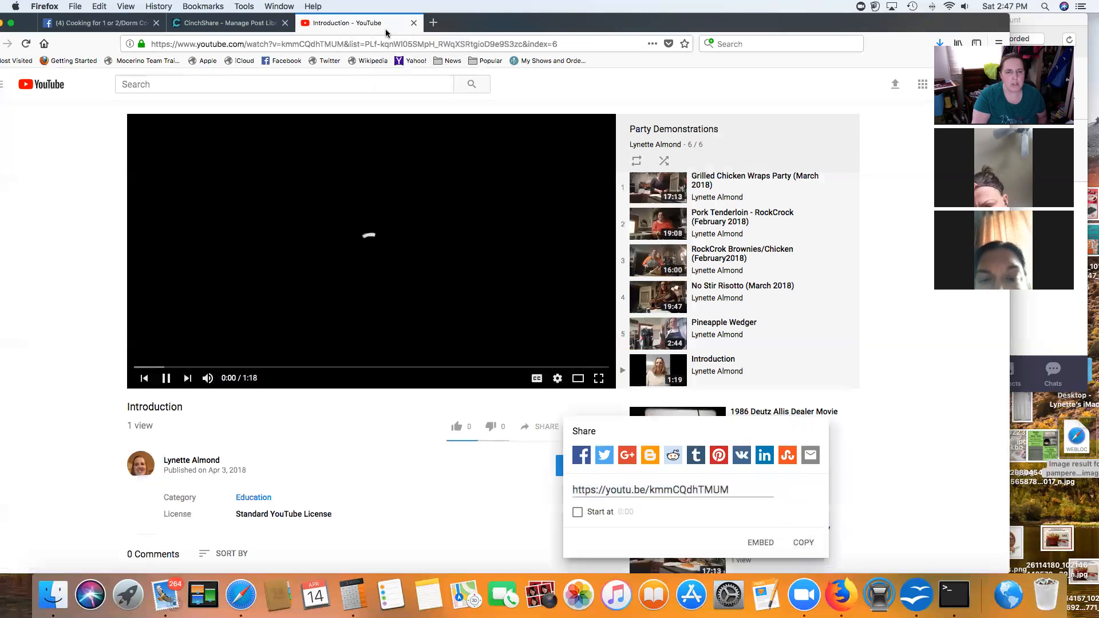
drag(757, 25, 744, 62)
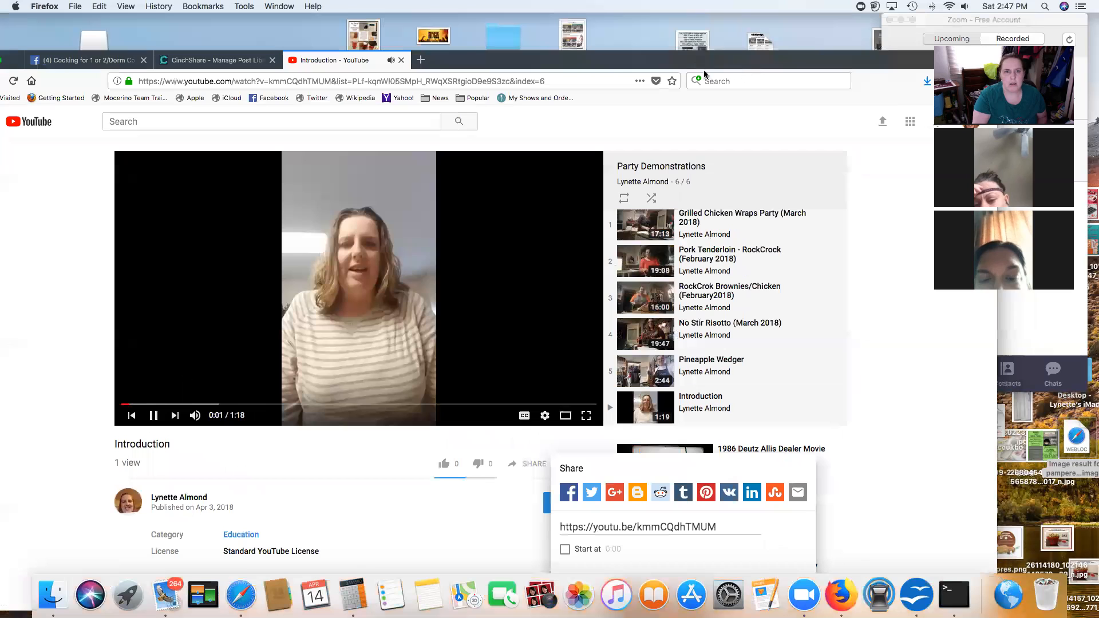
click(402, 67)
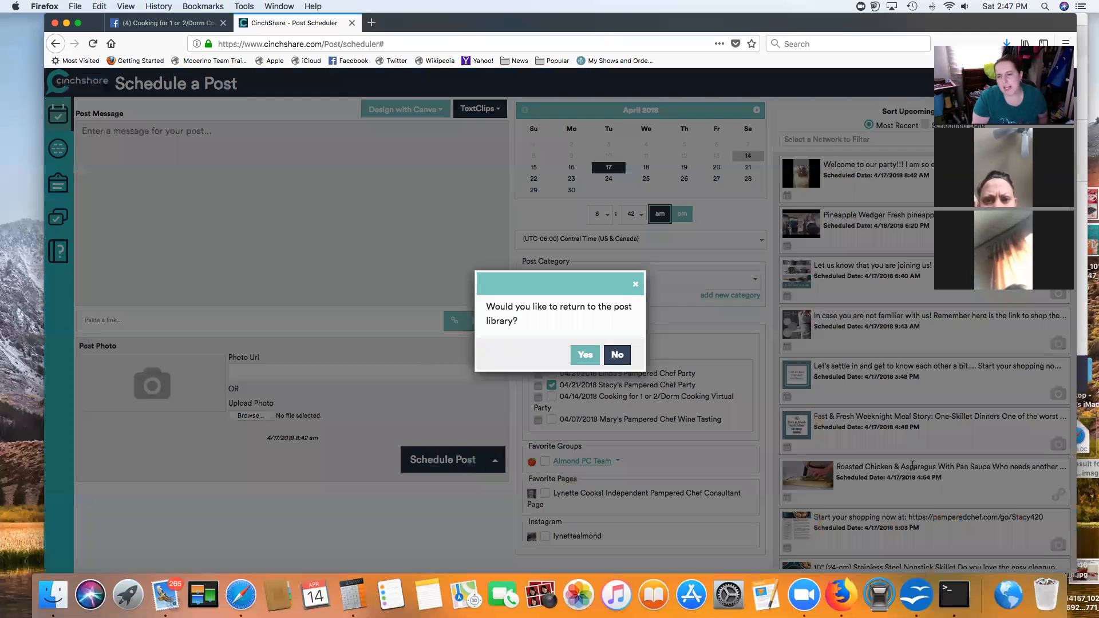
Step: Filter the post library by the host's name to the 04/21/2018 party event and show pending posts
scroll(913, 466, down, 12)
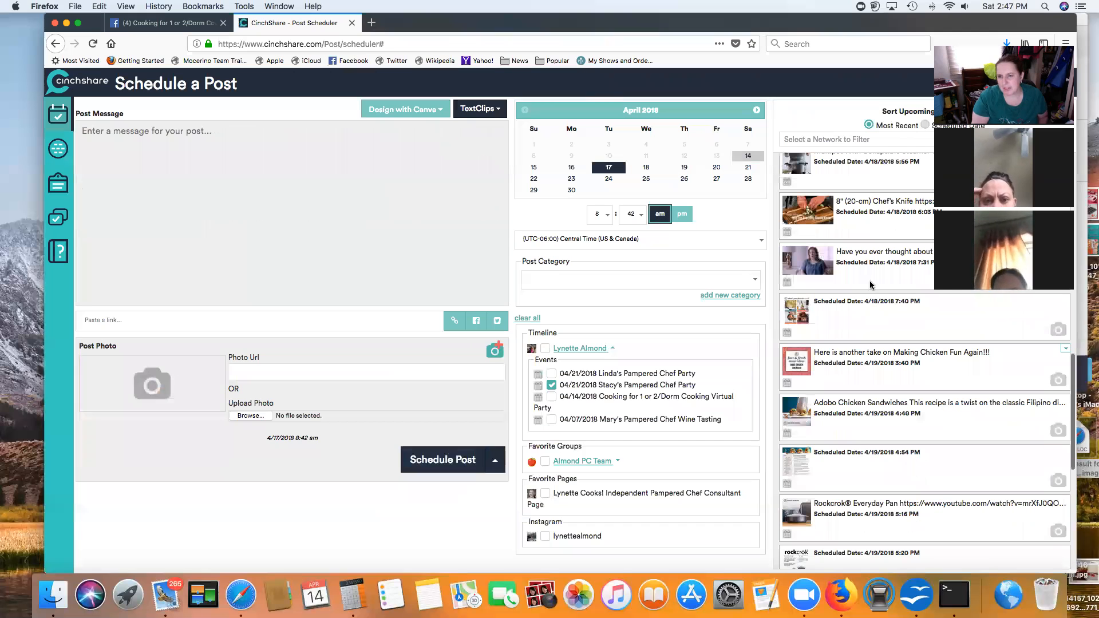
scroll(801, 499, down, 8)
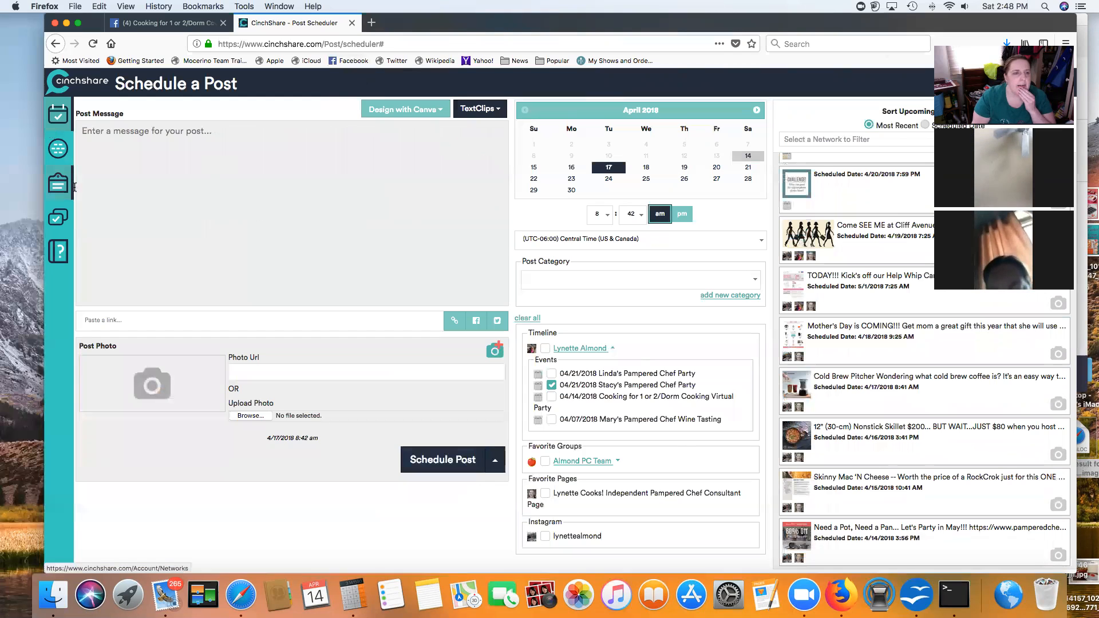
click(59, 216)
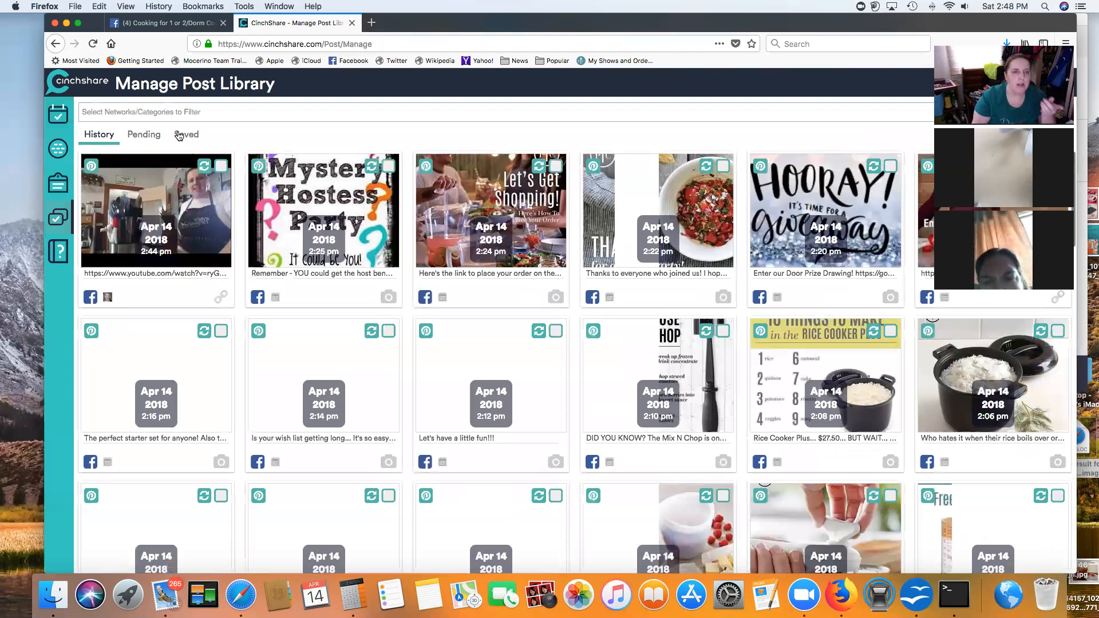
click(140, 112)
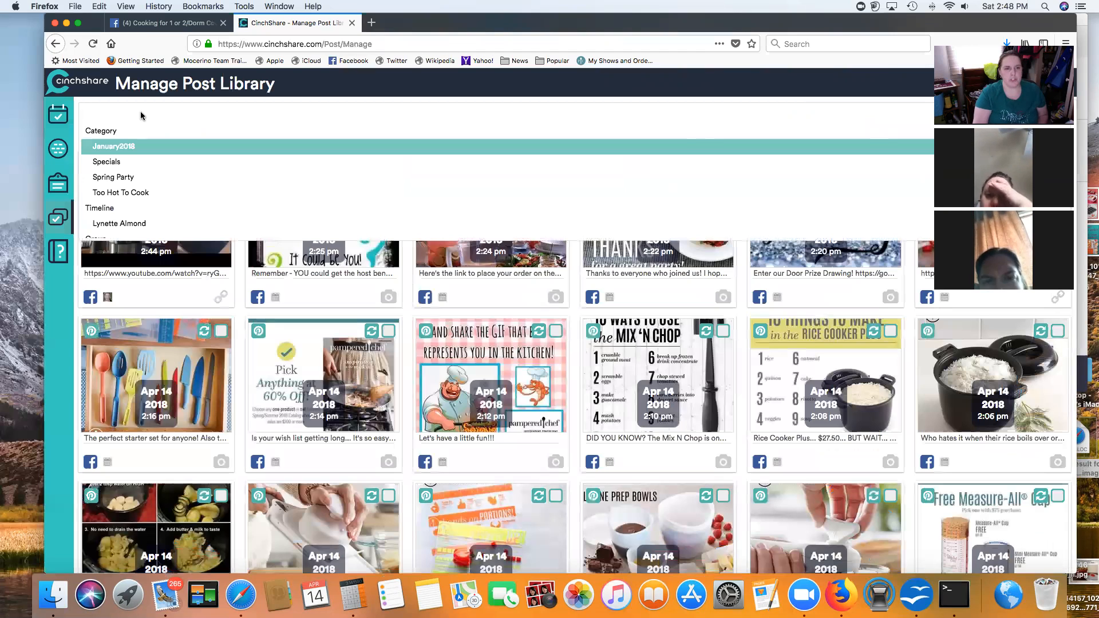
text(Stacy)
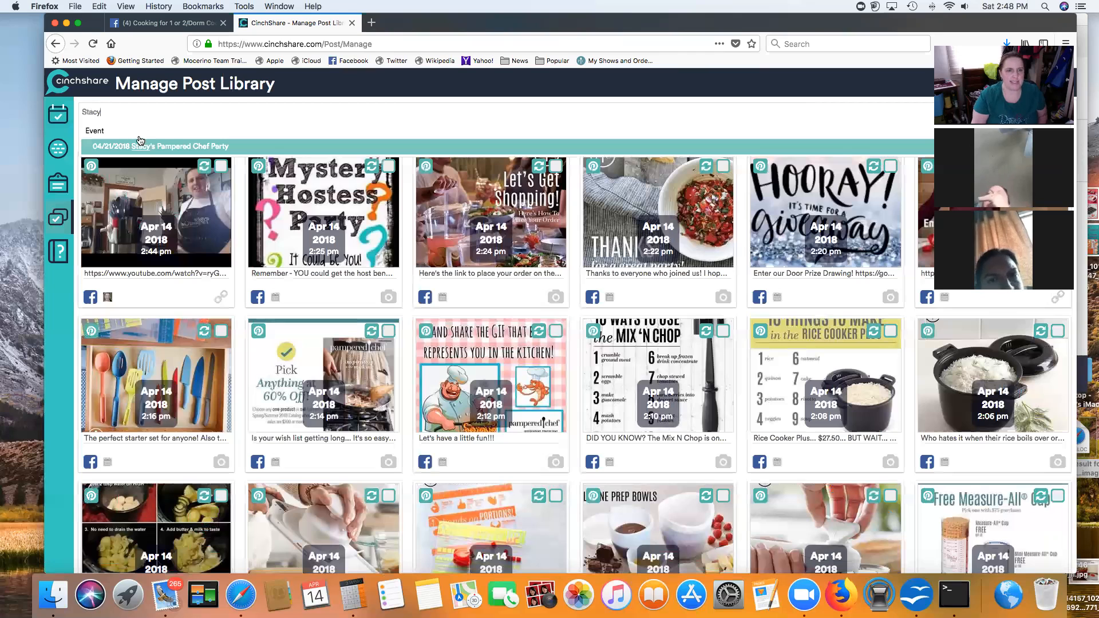
key(Return)
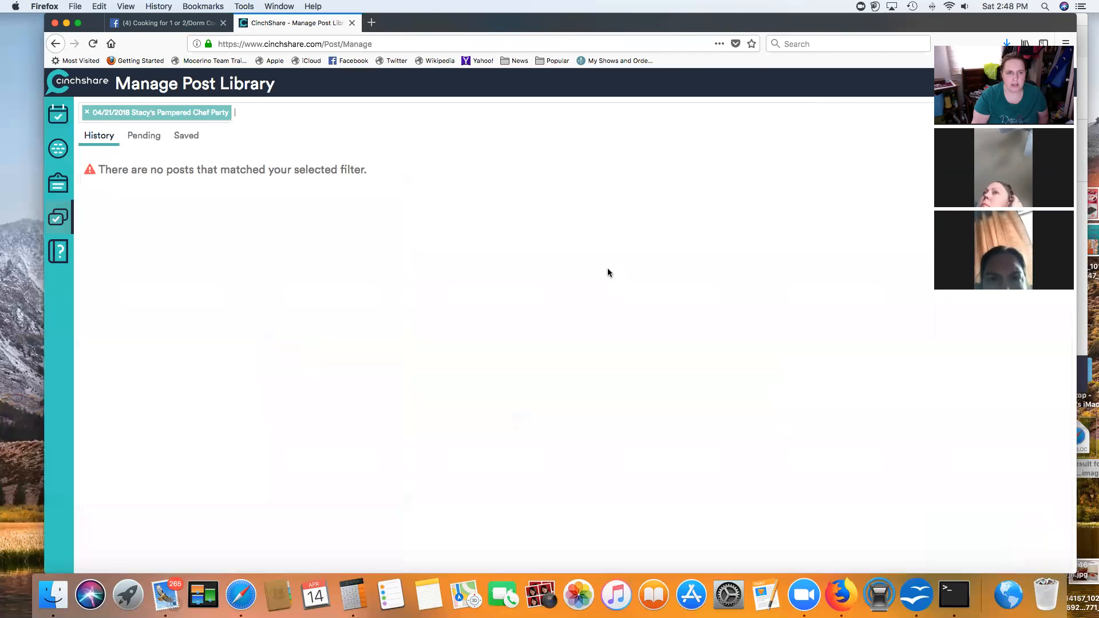
click(144, 135)
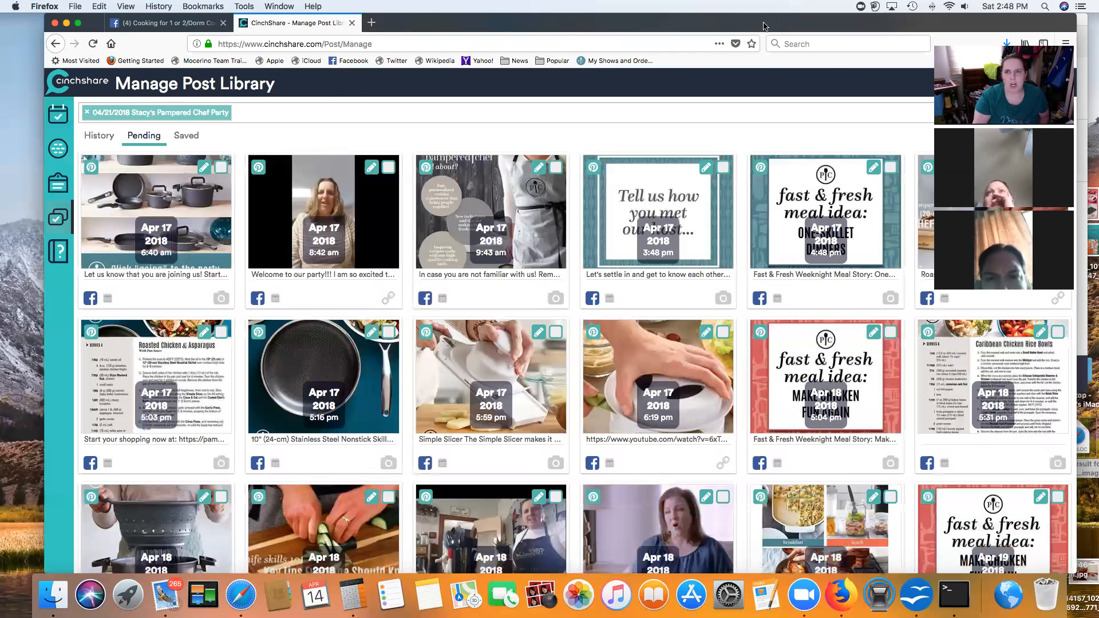
Step: Select all pending posts and start the batch April 17, 2018 at 5:40 am, keeping intervals
drag(772, 25, 642, 43)
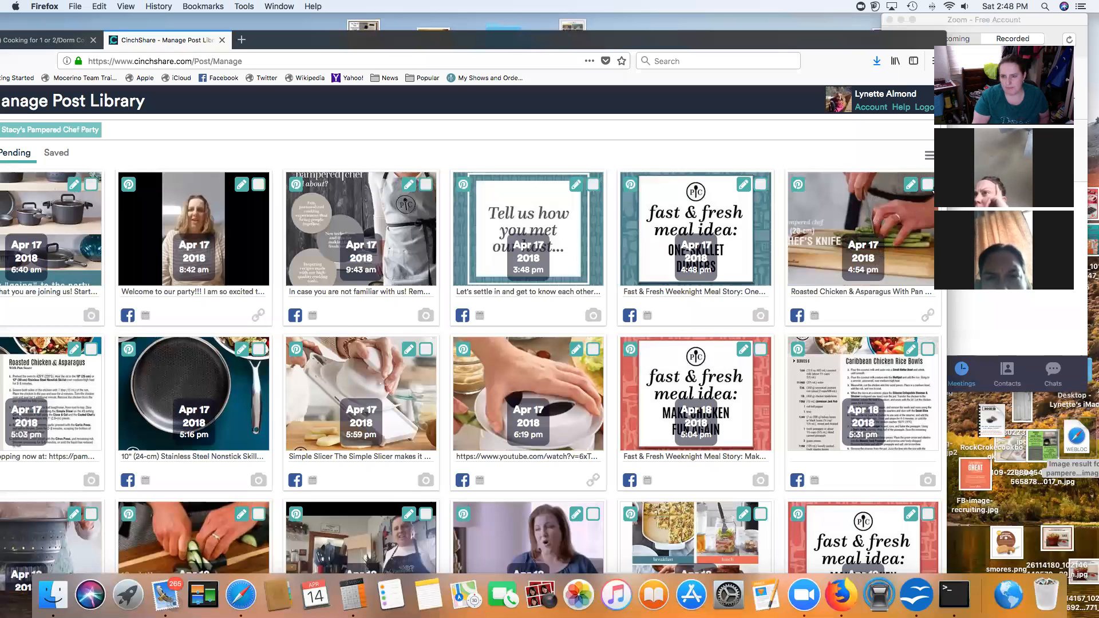
click(867, 260)
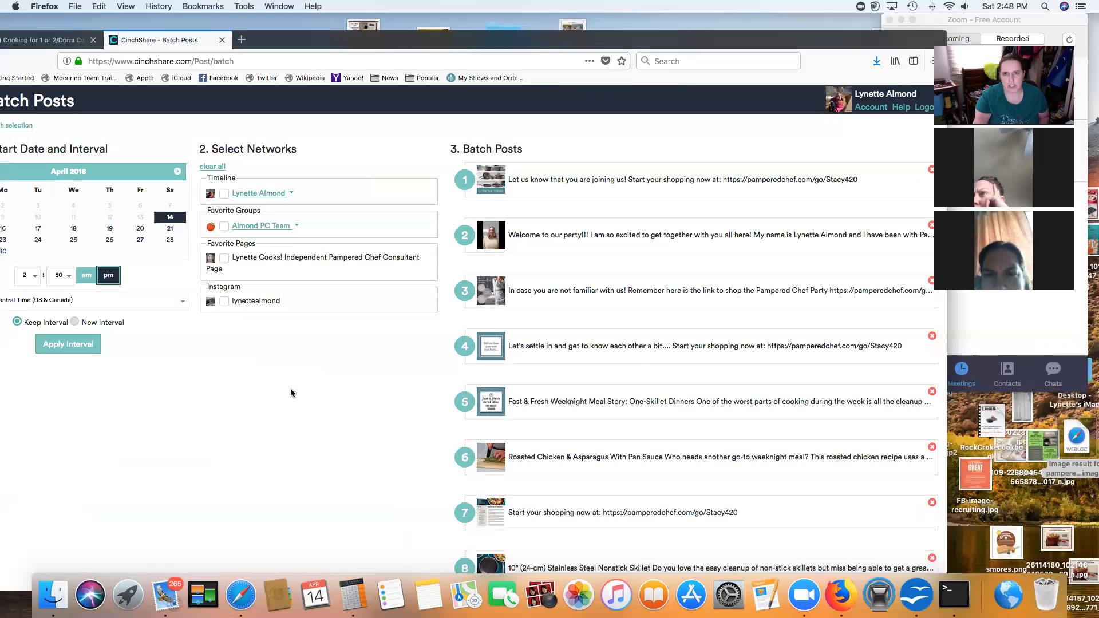
drag(308, 37, 326, 23)
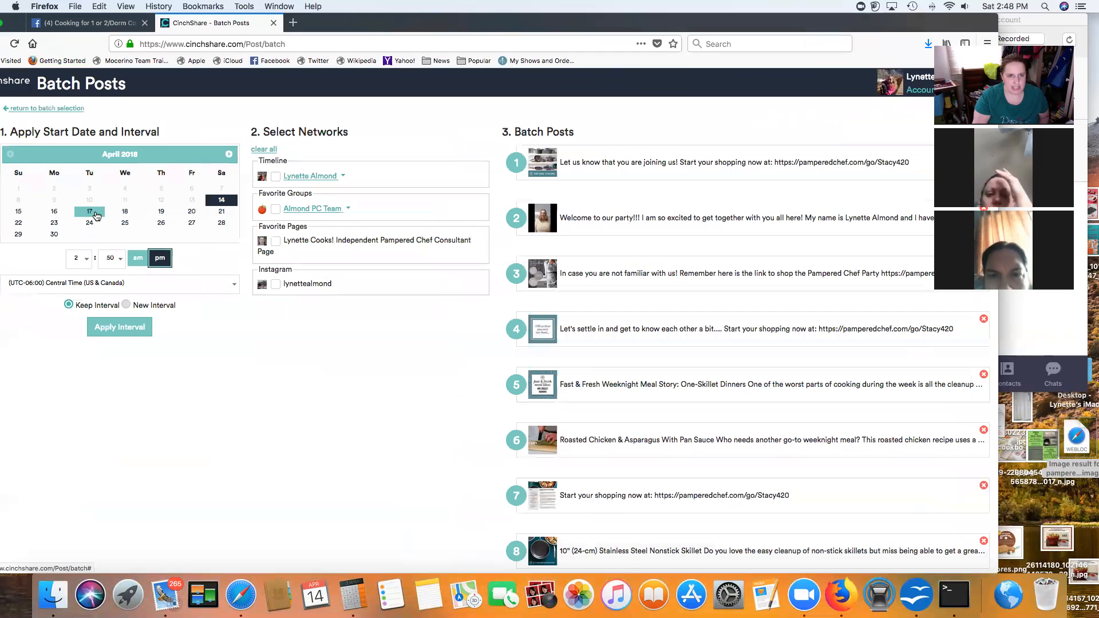
click(95, 214)
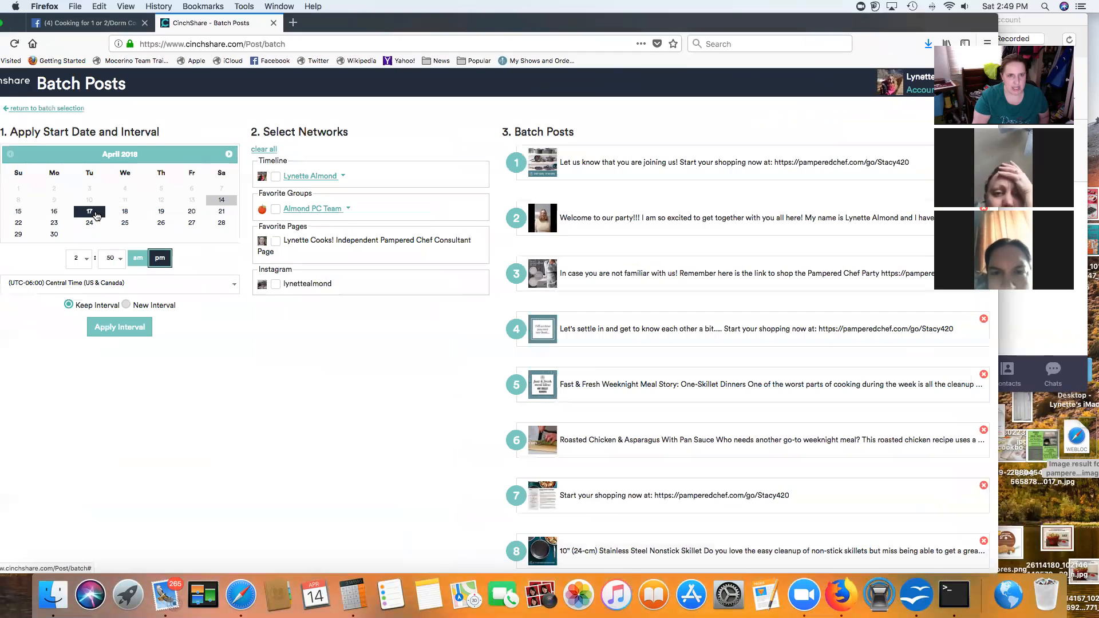
click(86, 261)
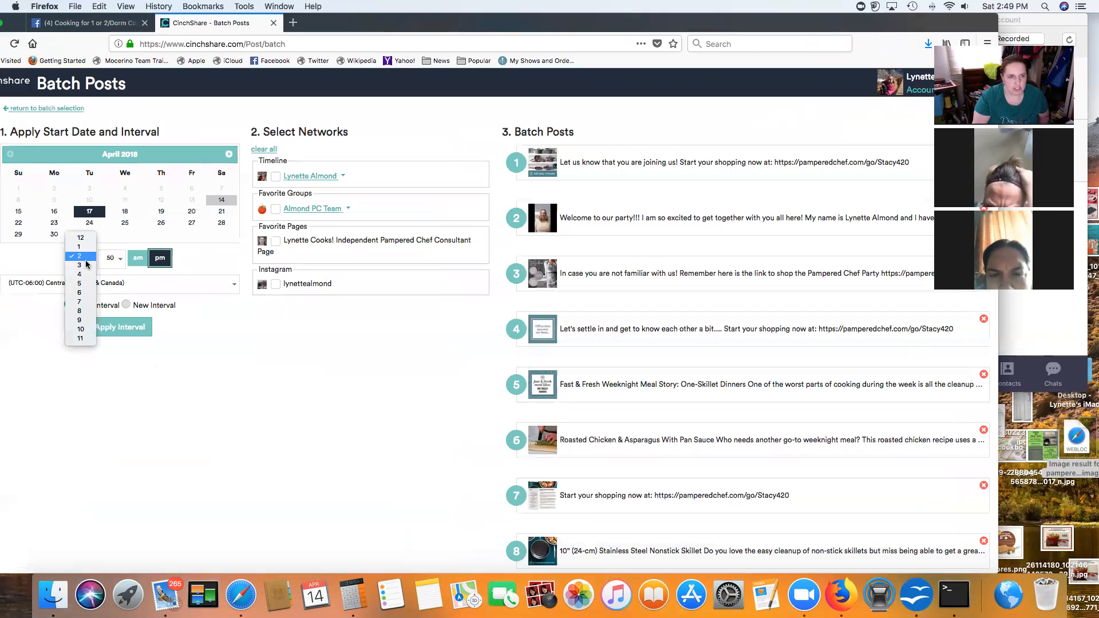
click(83, 284)
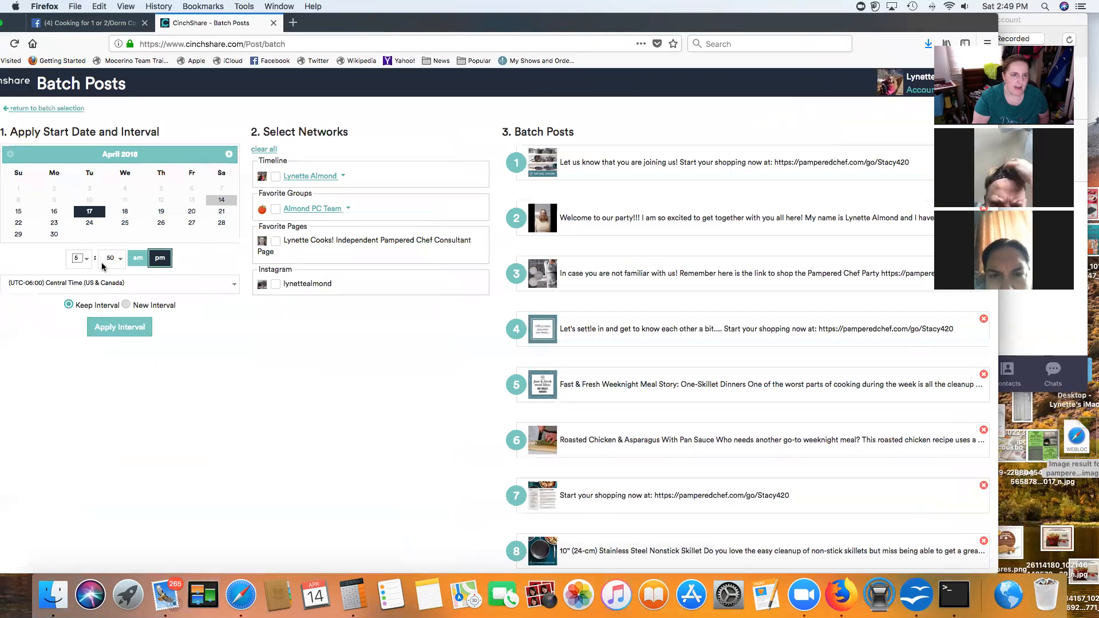
click(121, 261)
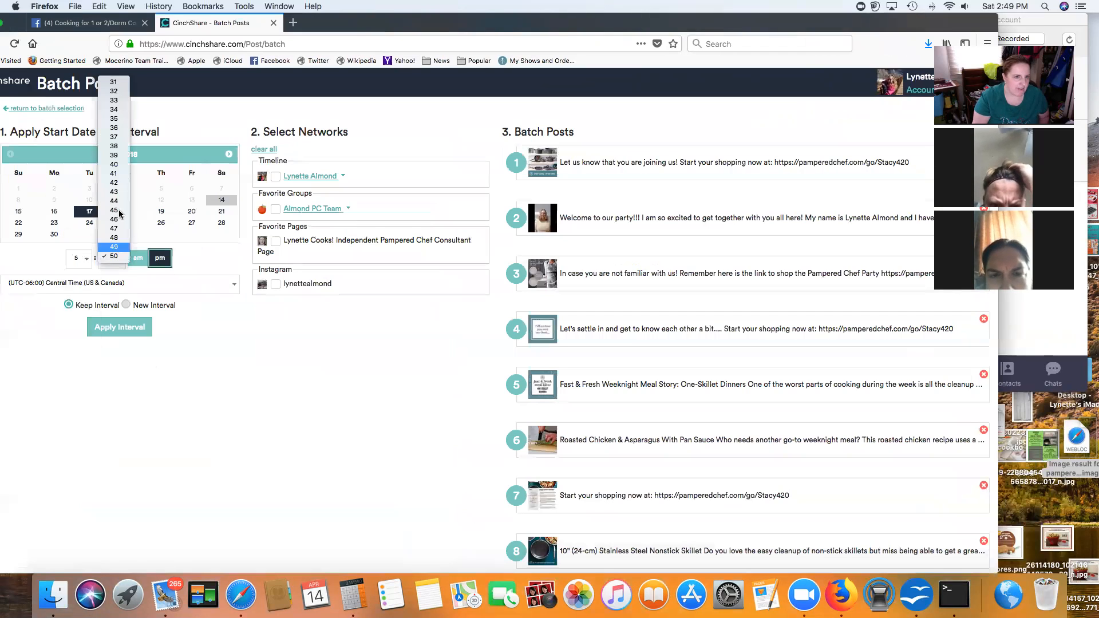
click(114, 164)
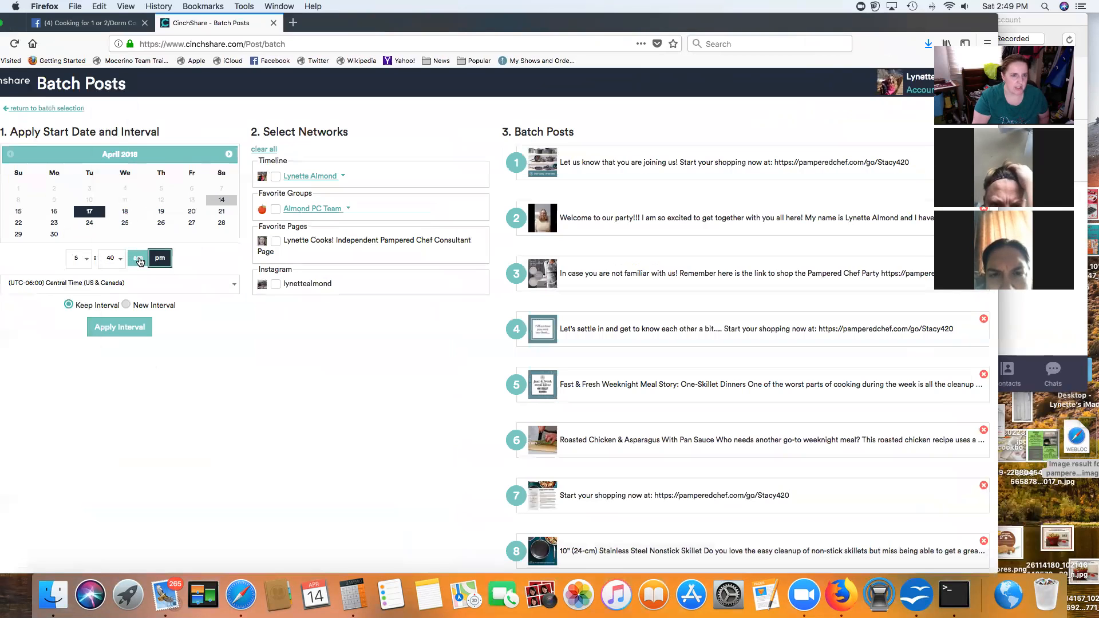
click(138, 258)
click(120, 326)
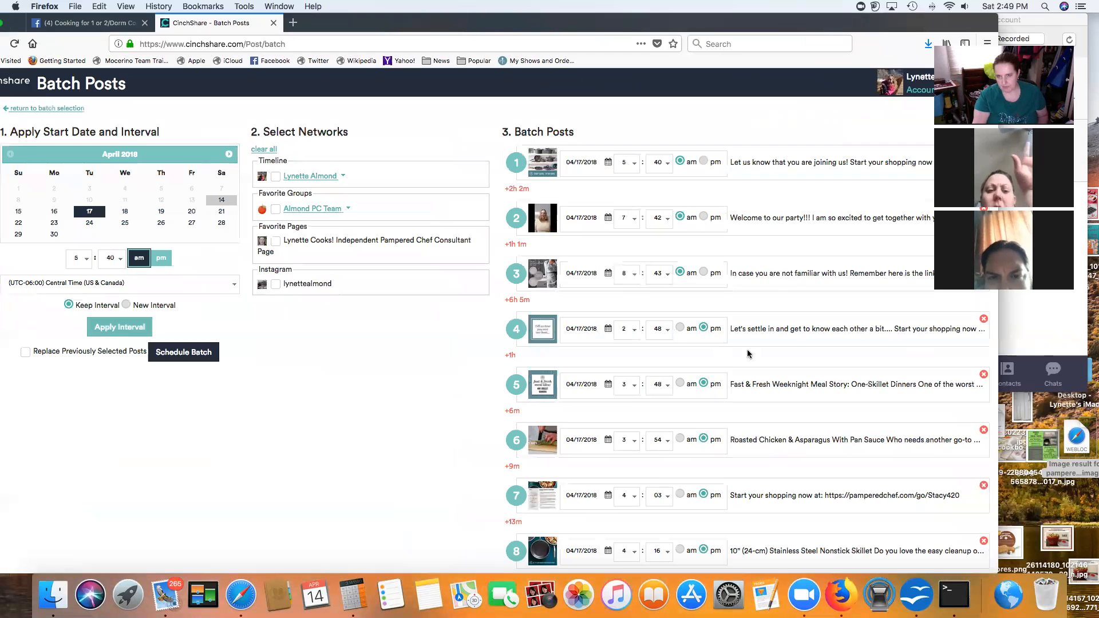
Step: Choose the 04/21/2018 party event on the timeline and schedule the whole batch there
drag(829, 30, 788, 35)
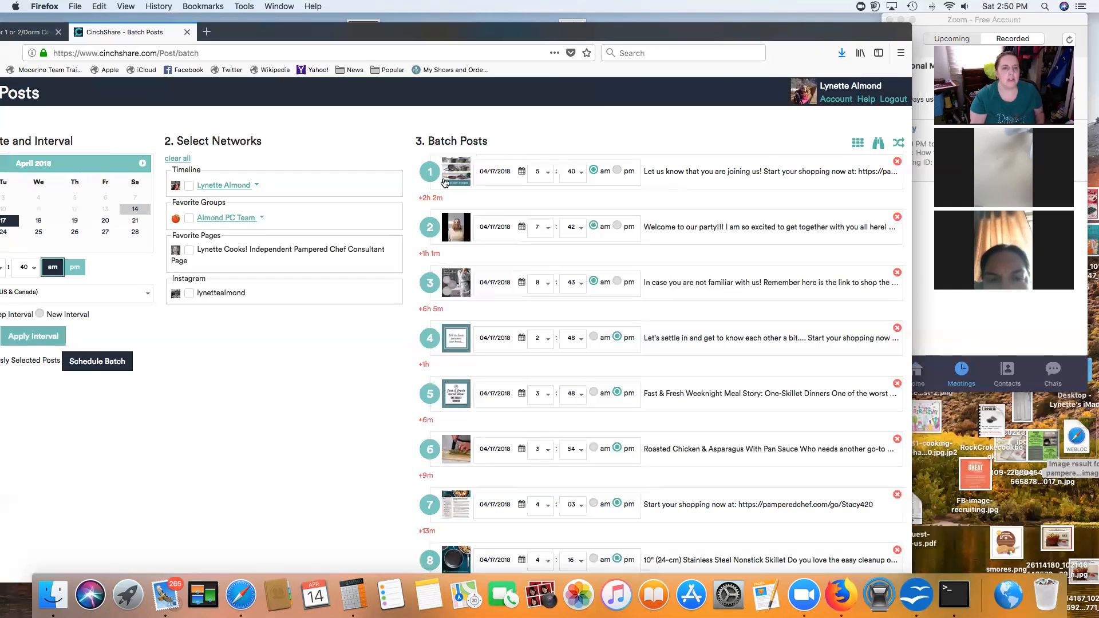
drag(305, 32, 361, 23)
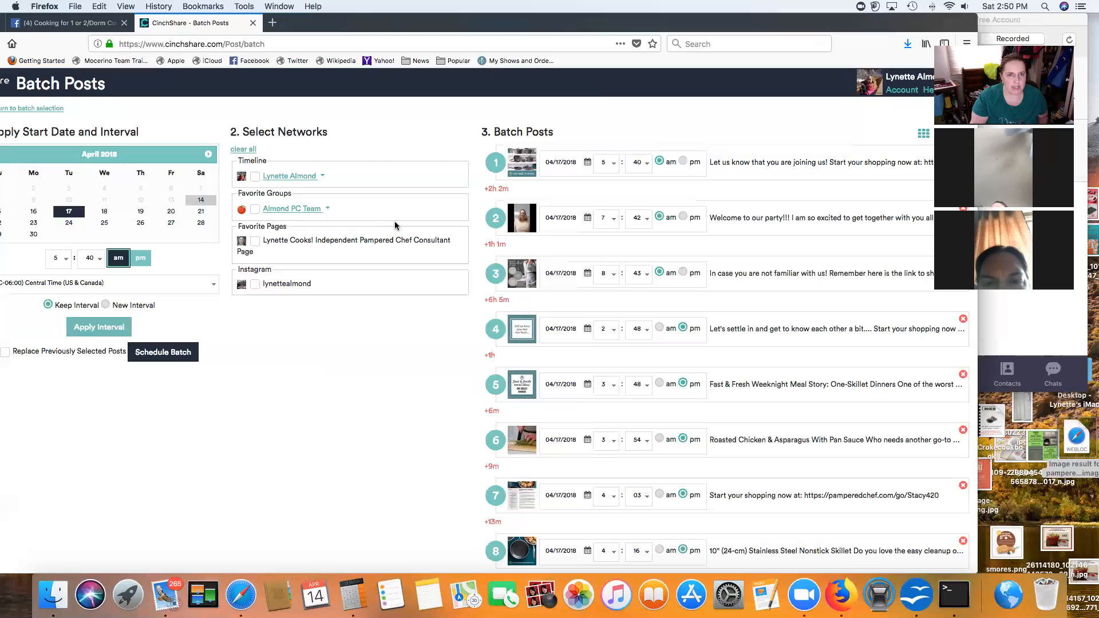
click(321, 179)
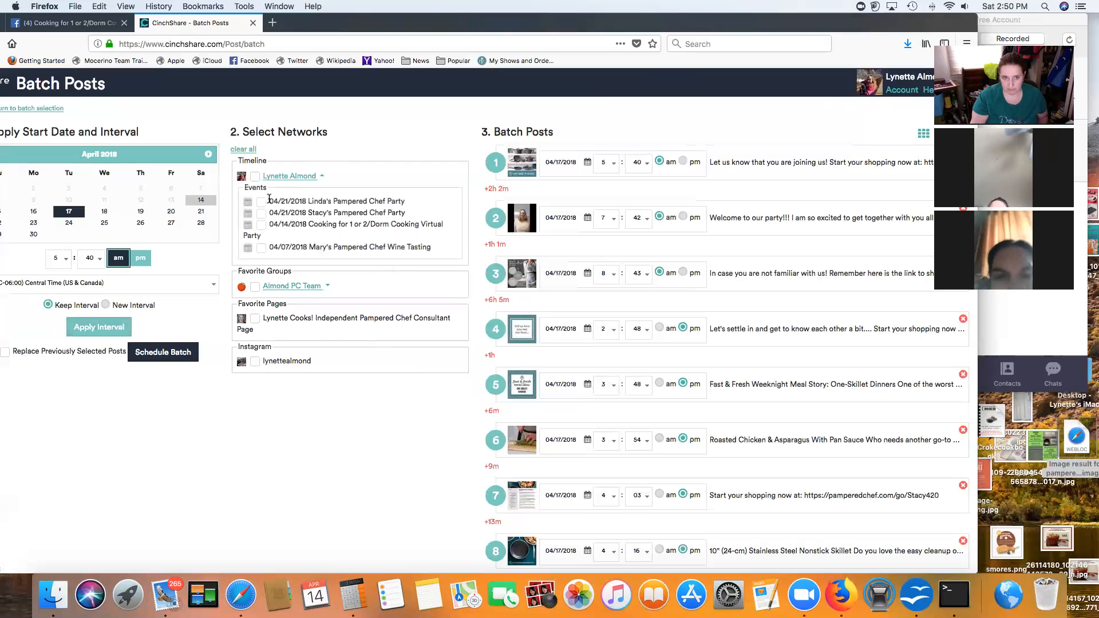
click(261, 201)
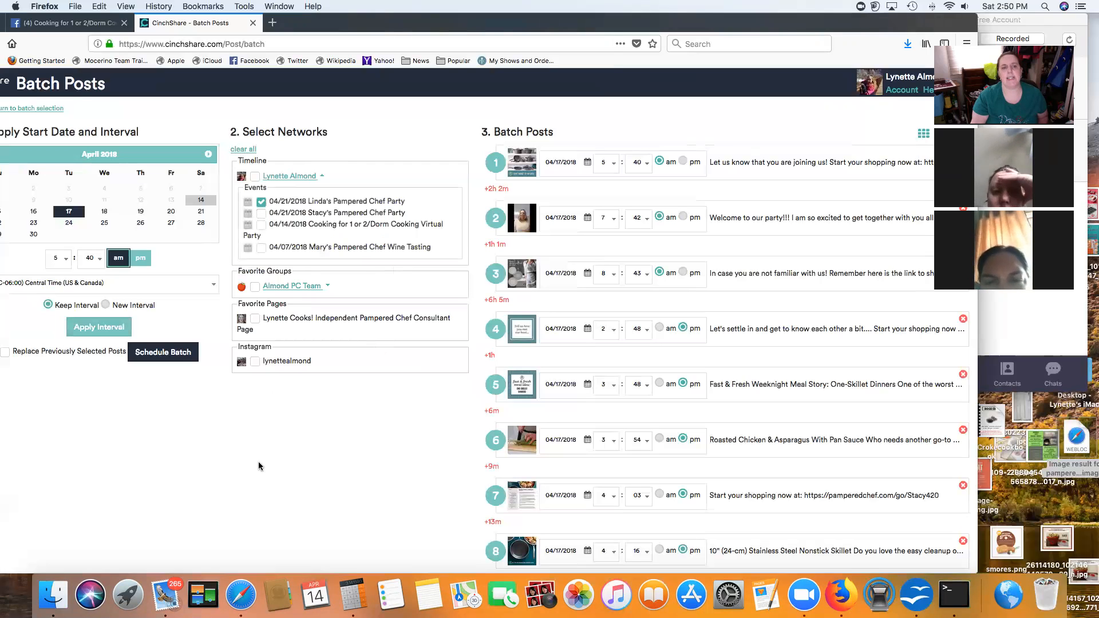
click(170, 352)
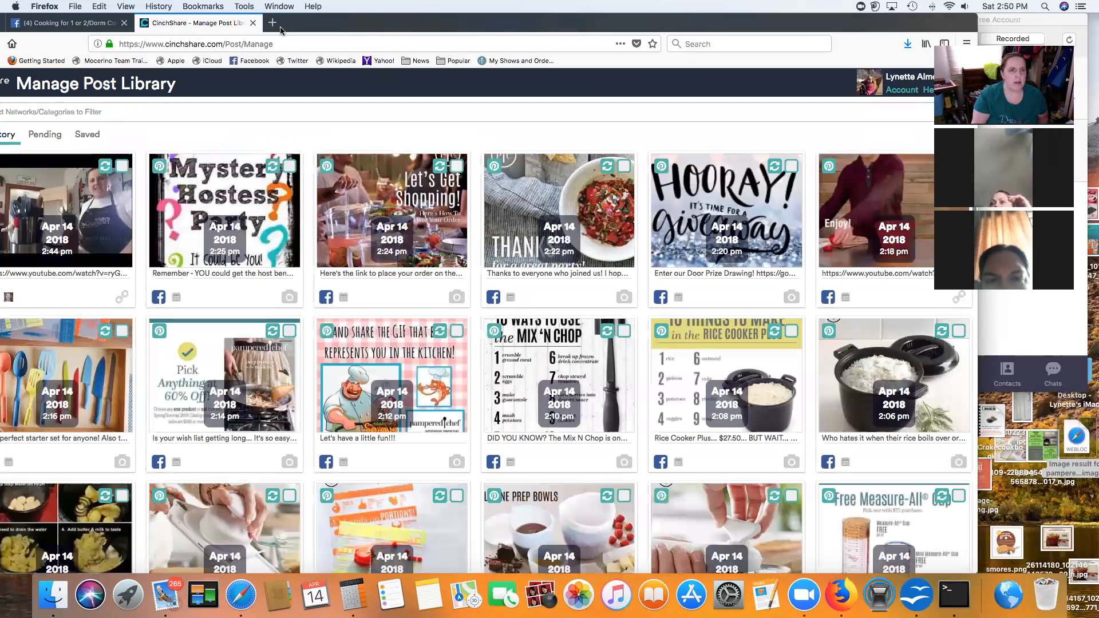
Step: Show pending posts filtered to the 04/21/2018 party event
drag(338, 26, 358, 26)
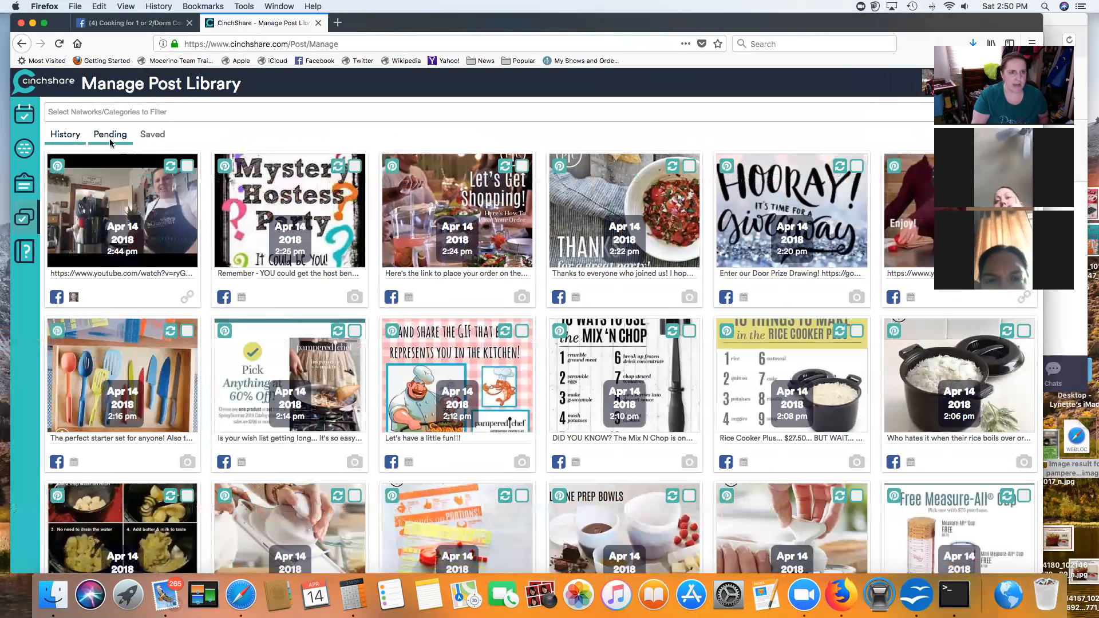
click(108, 135)
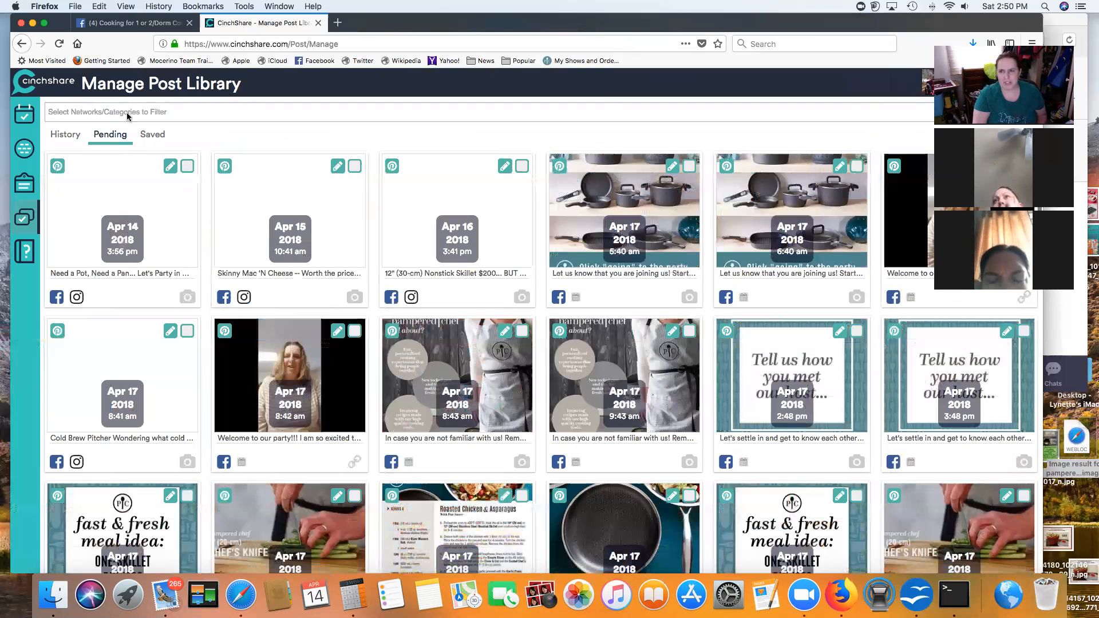
click(127, 114)
text(lin)
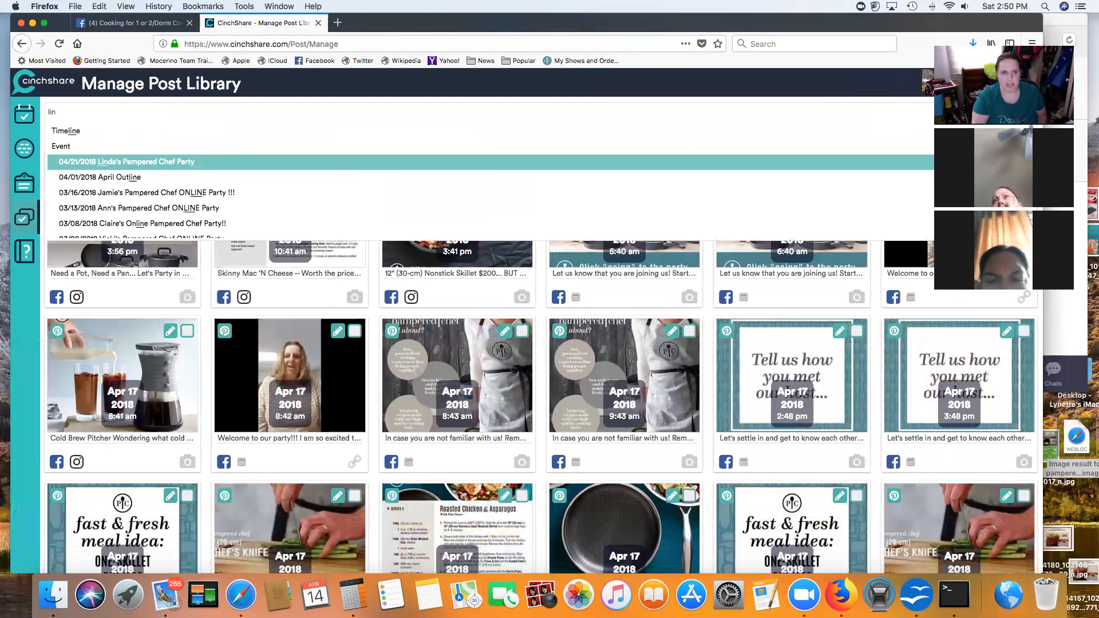
click(157, 163)
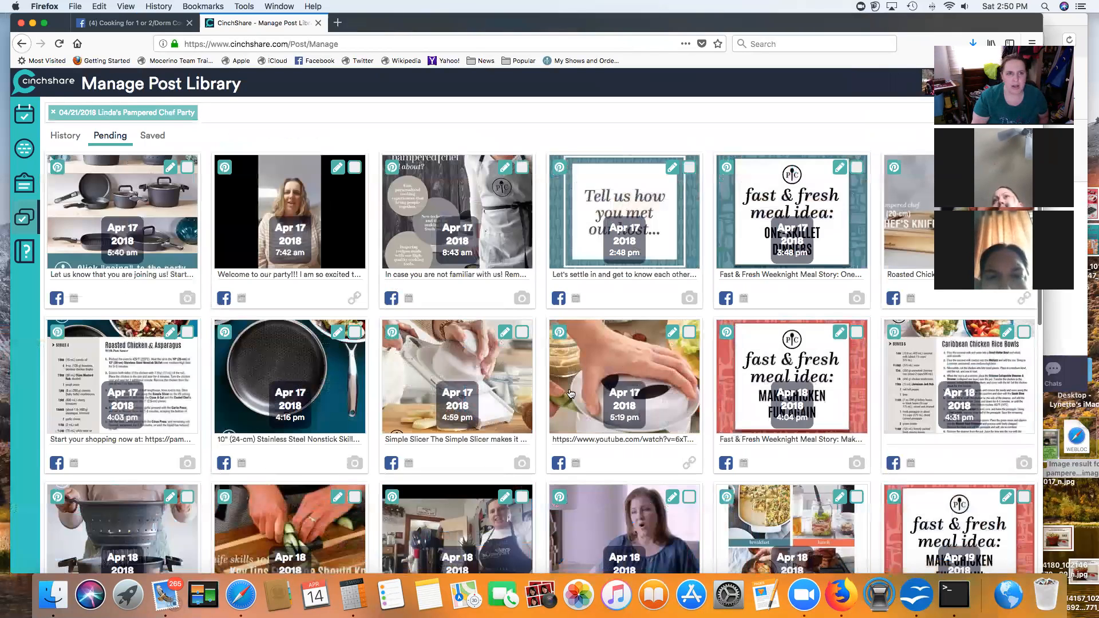
Step: Paste the old show link into Find / Replace's Text to Find field
drag(870, 32, 737, 56)
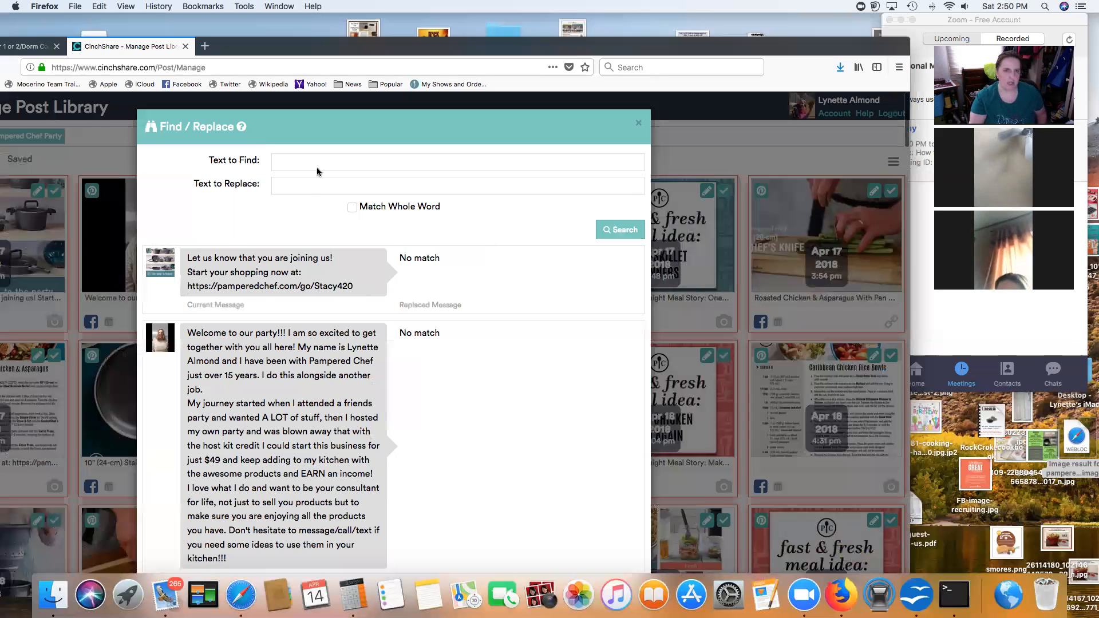
click(296, 163)
text(https://pamperedchef.com/go/Stacy420)
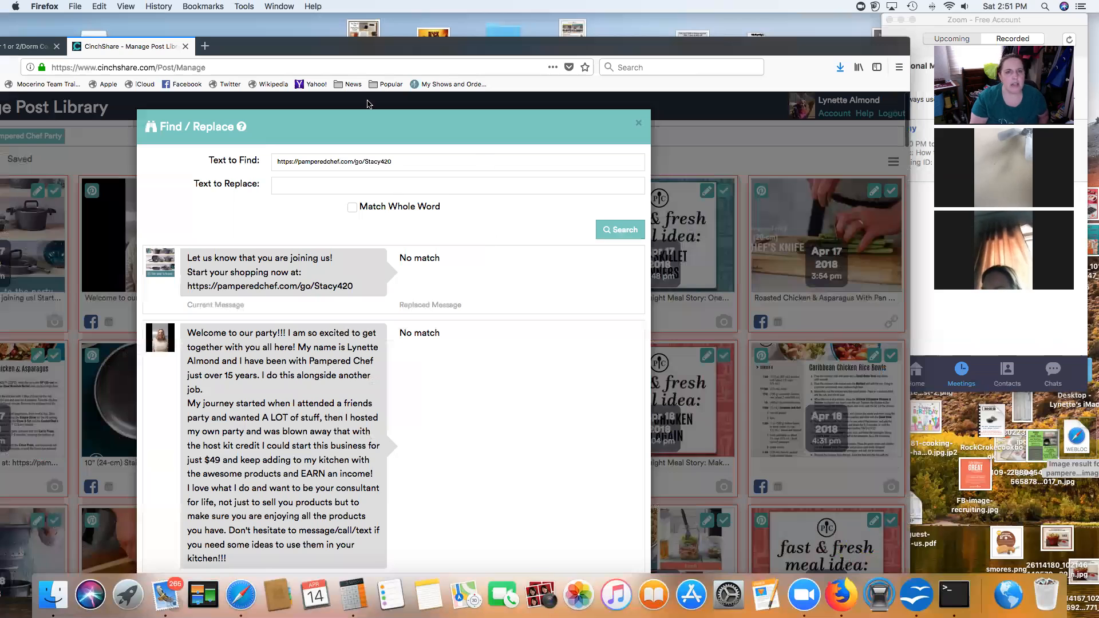
click(205, 45)
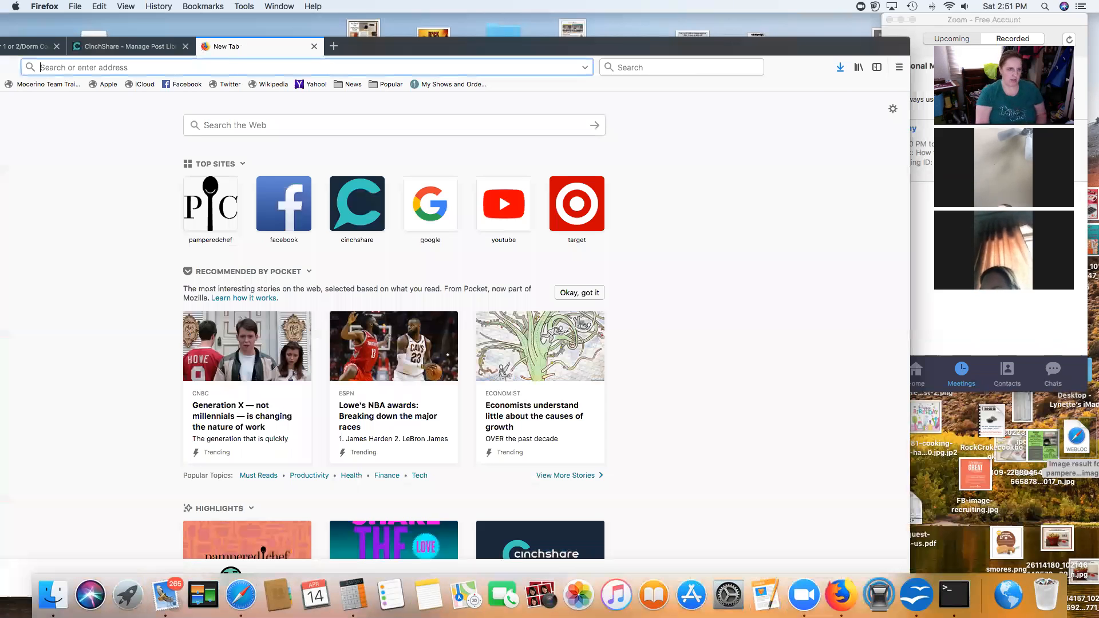
Step: Go to pamperedchef.com and open the April 21 party's show details from Consultant's Corner
text(www.pamperedchef.com/)
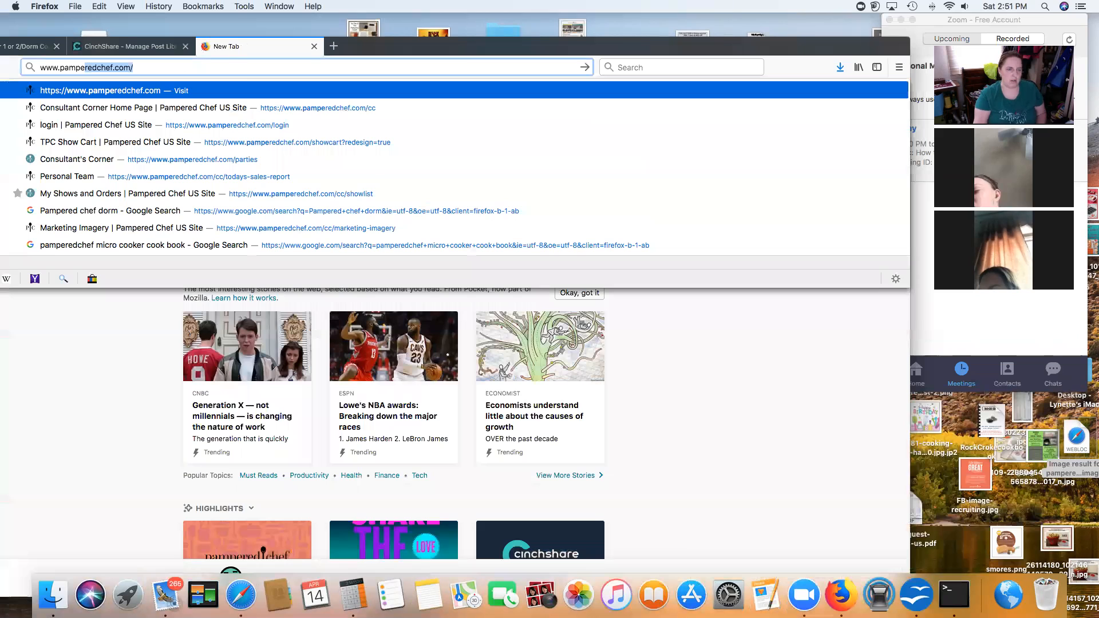
key(Return)
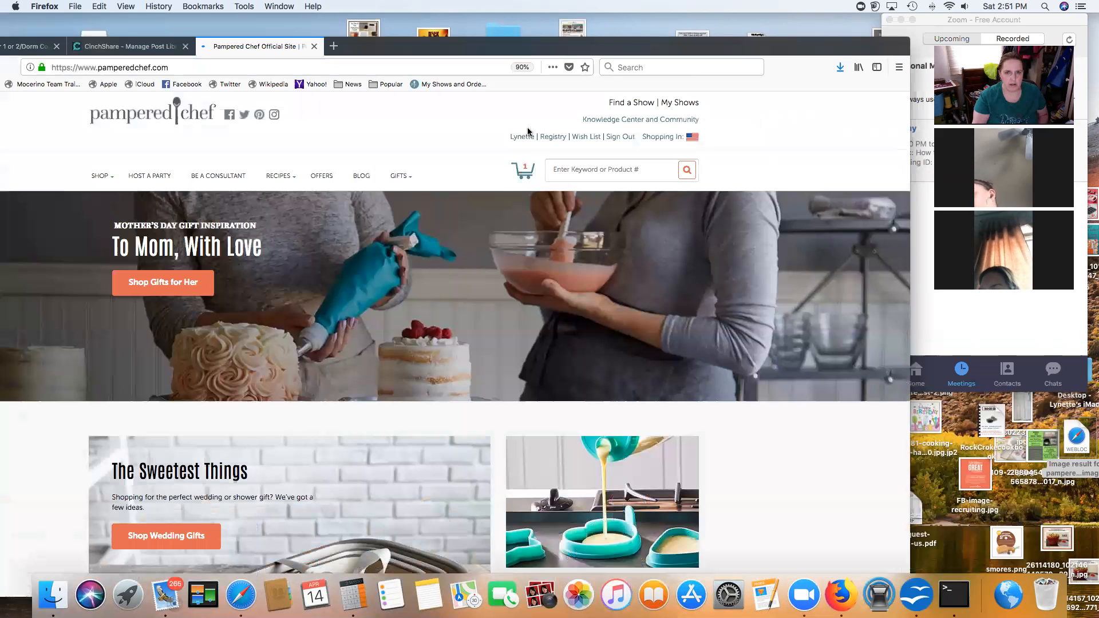
mouse_move(525, 136)
click(523, 180)
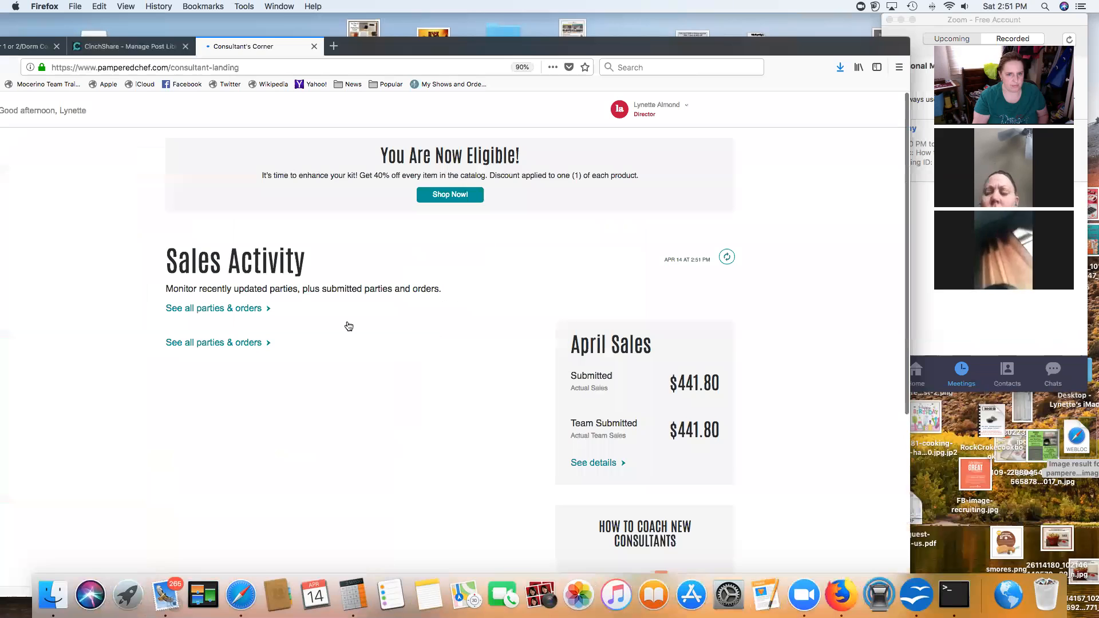
scroll(317, 324, down, 5)
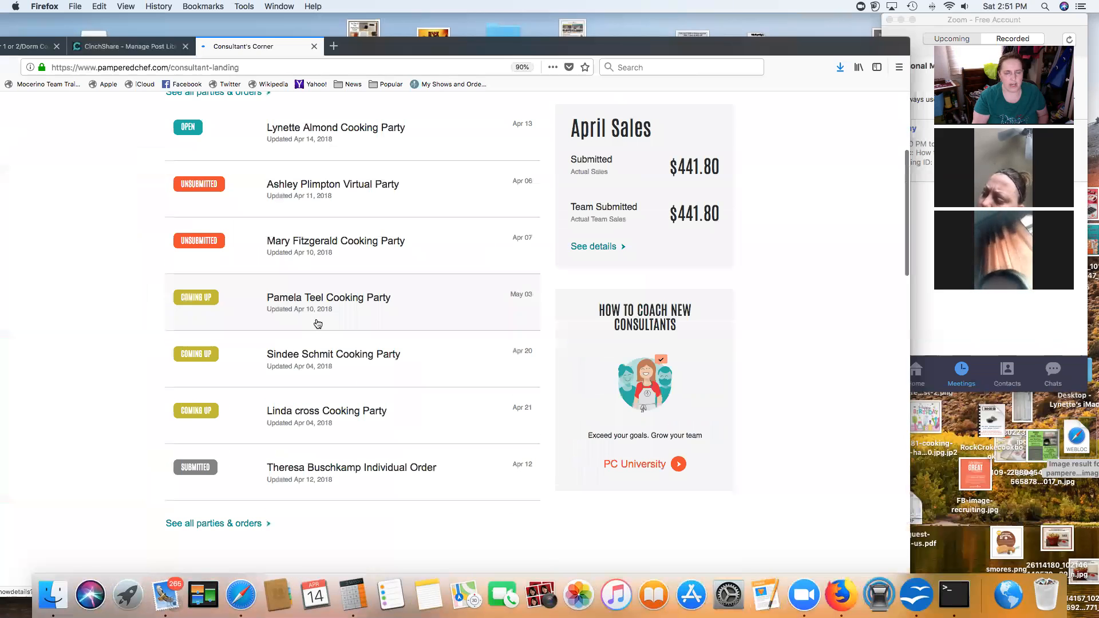
scroll(317, 324, up, 1)
scroll(318, 323, down, 4)
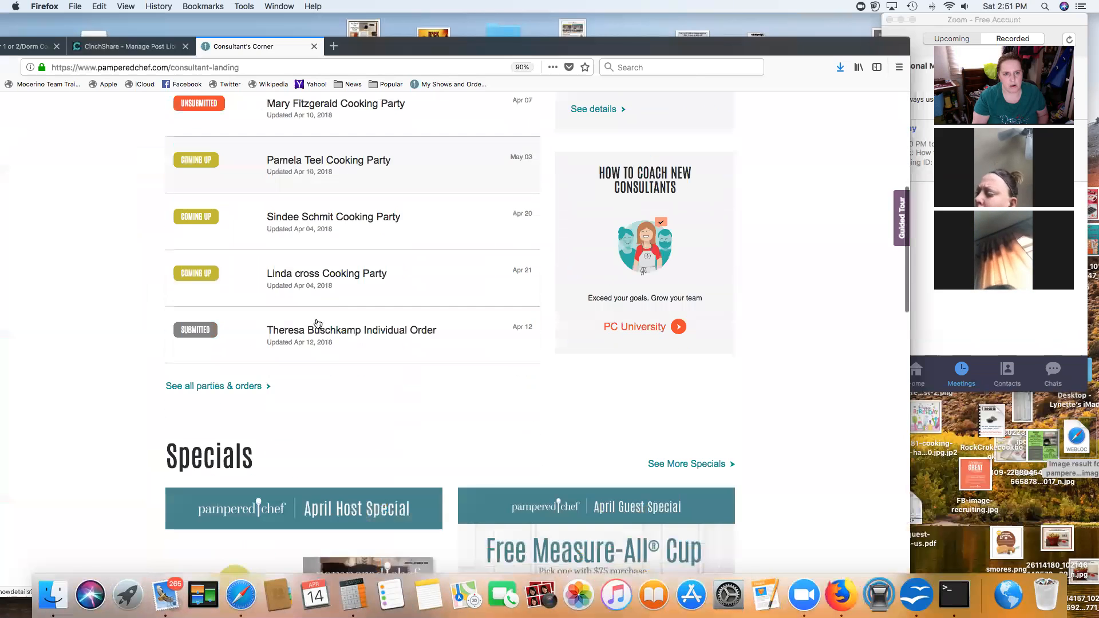
scroll(320, 269, down, 1)
click(244, 279)
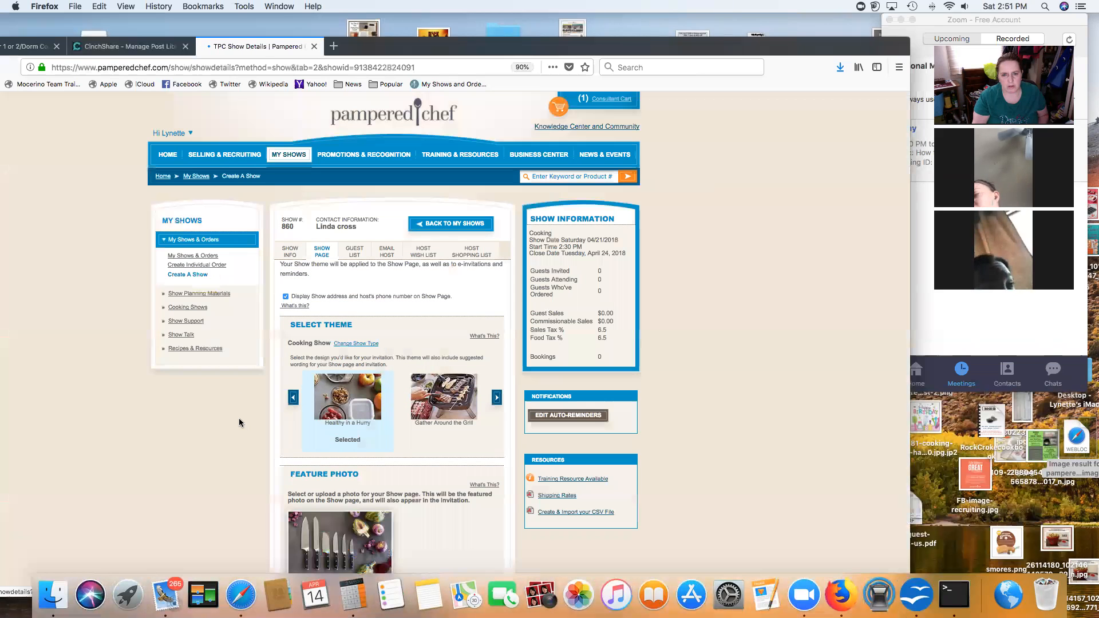
Step: Copy the party's Show URL and return to CinchShare's find-and-replace
scroll(239, 423, down, 10)
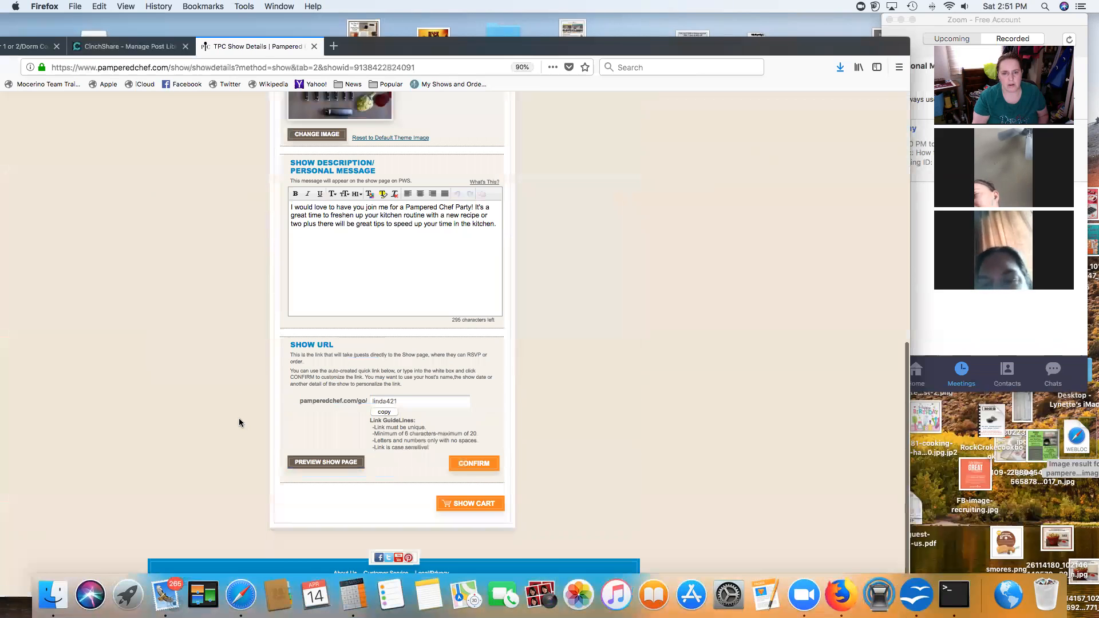
click(384, 412)
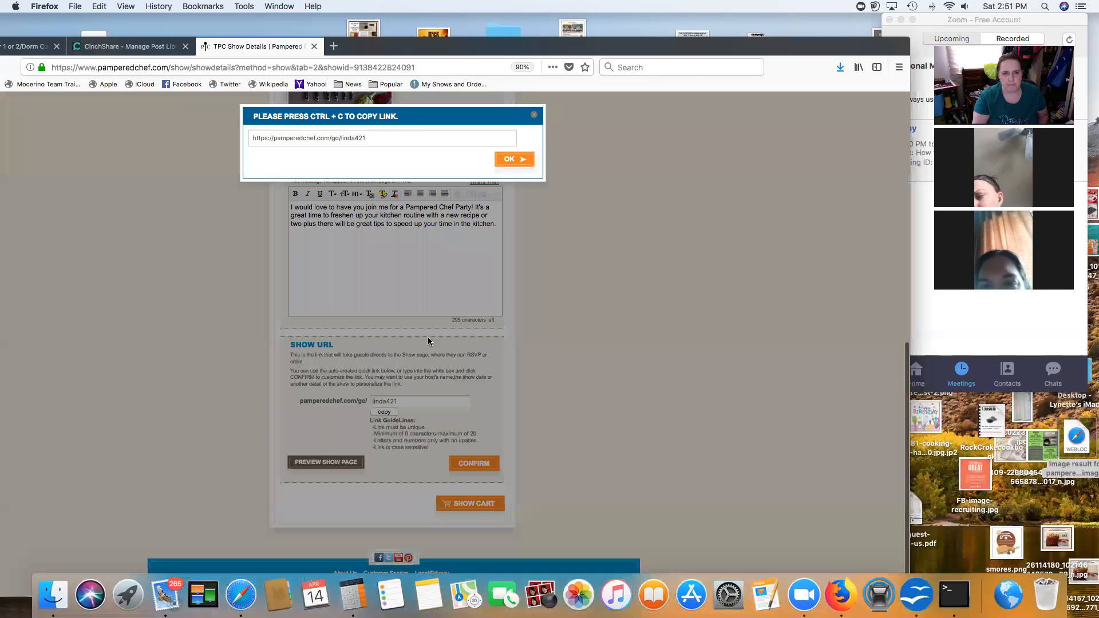
click(394, 139)
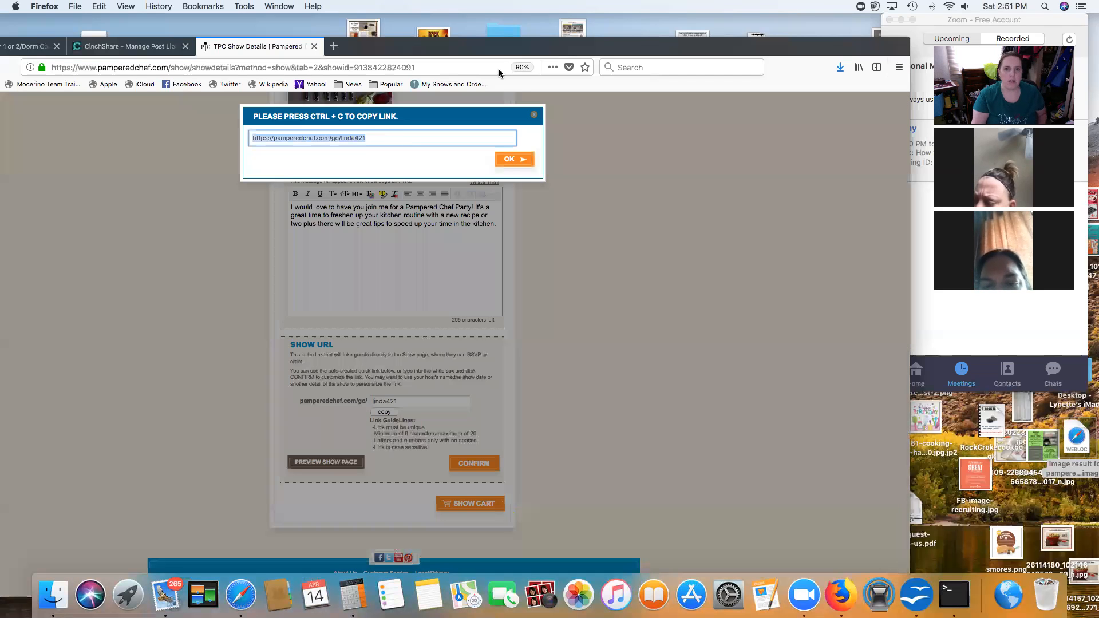
key(super+c)
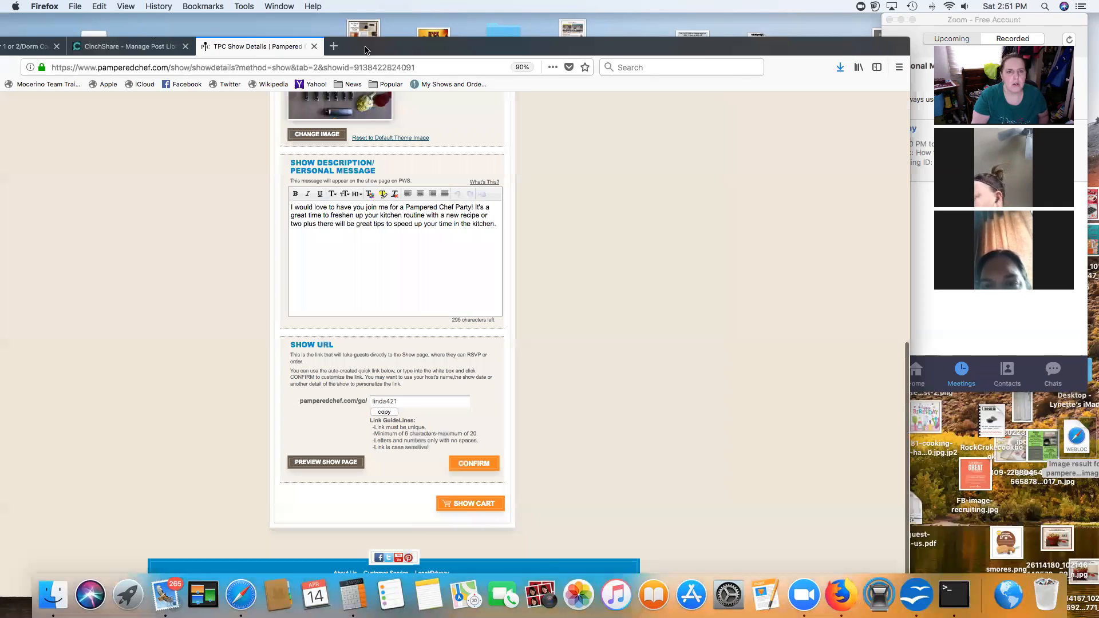
drag(368, 50, 508, 42)
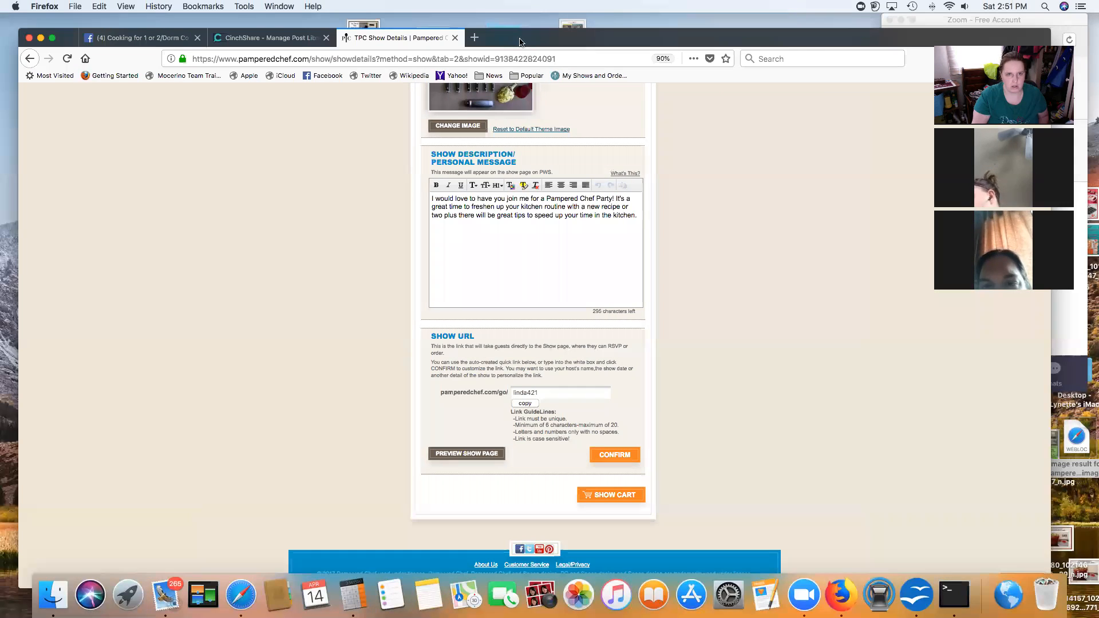
click(289, 43)
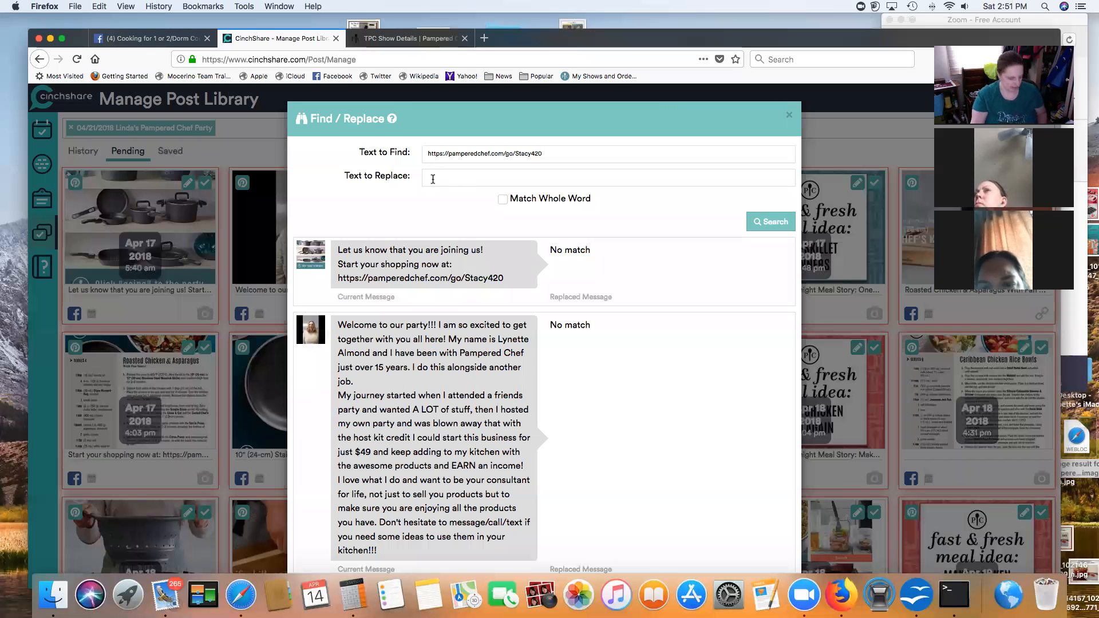
Step: Paste the new show link as the replacement, match whole word, and search for posts with the old link
key(super+v)
click(502, 199)
click(768, 224)
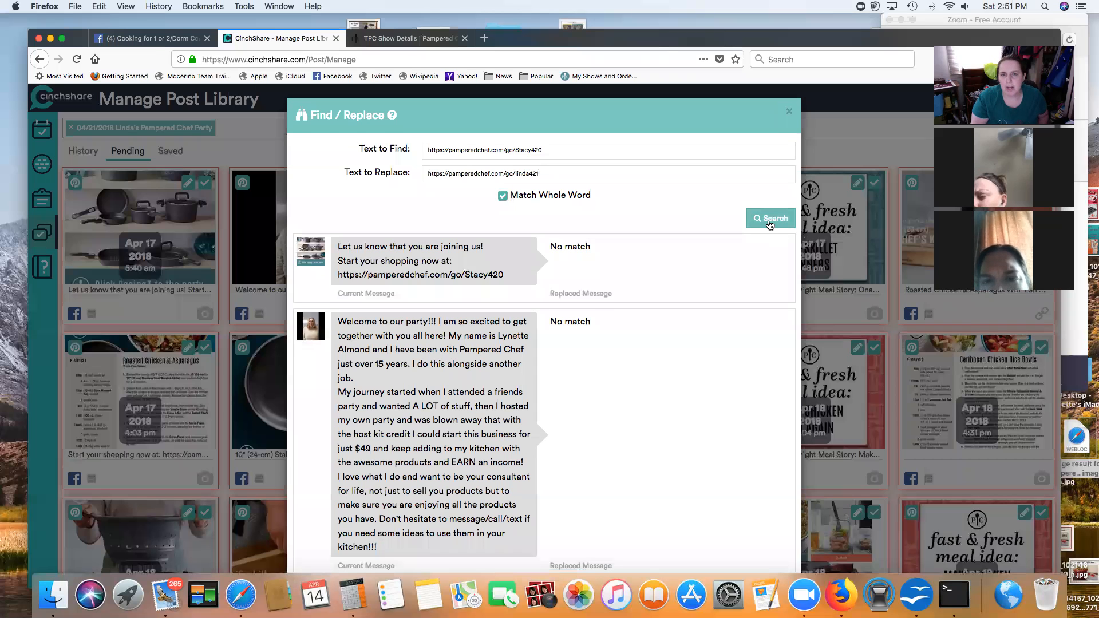
scroll(614, 360, down, 3)
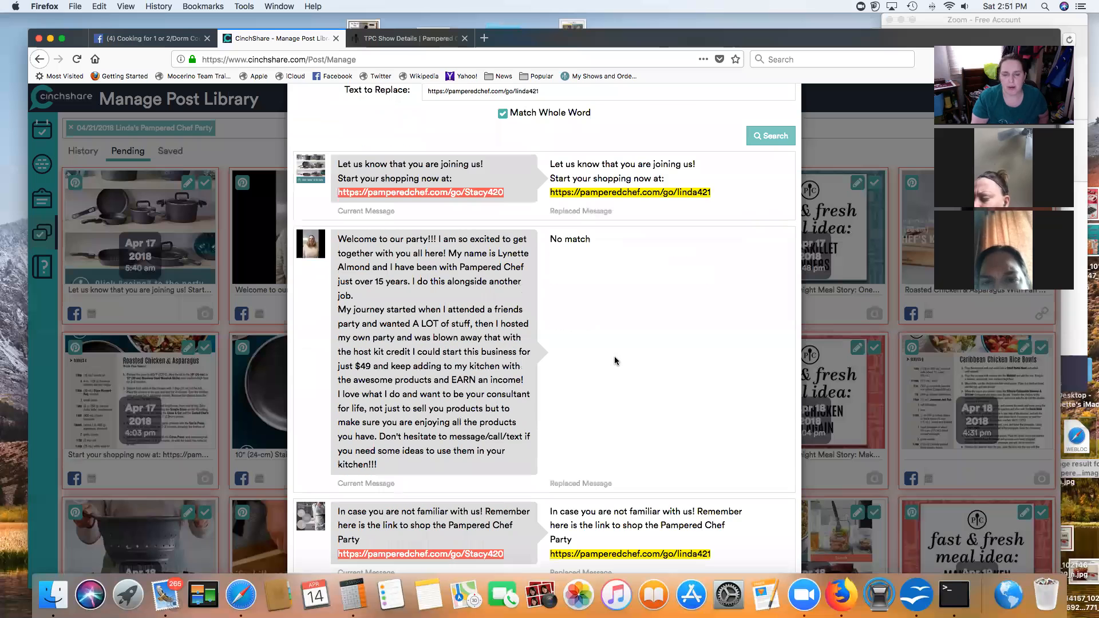
scroll(614, 361, down, 10)
scroll(614, 360, down, 4)
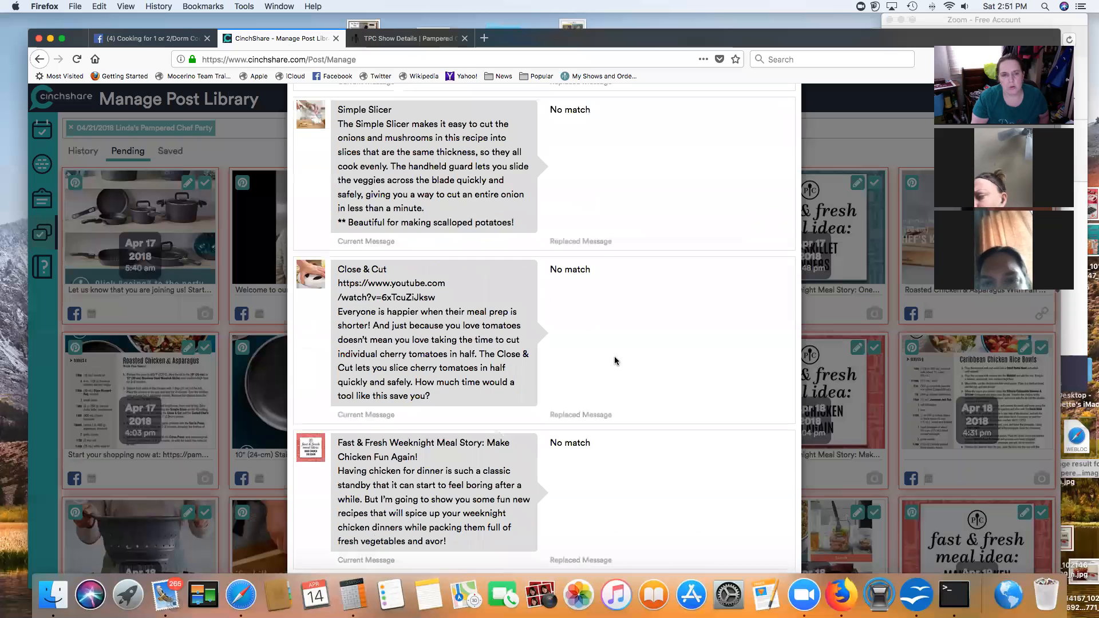
scroll(615, 361, down, 6)
scroll(615, 360, down, 15)
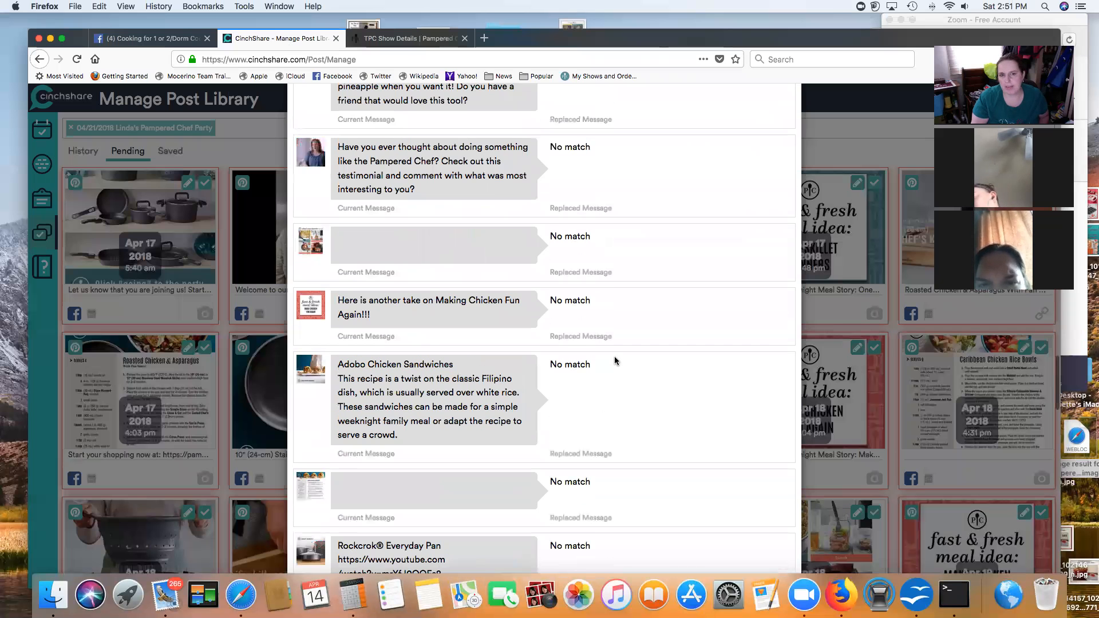
scroll(614, 361, down, 10)
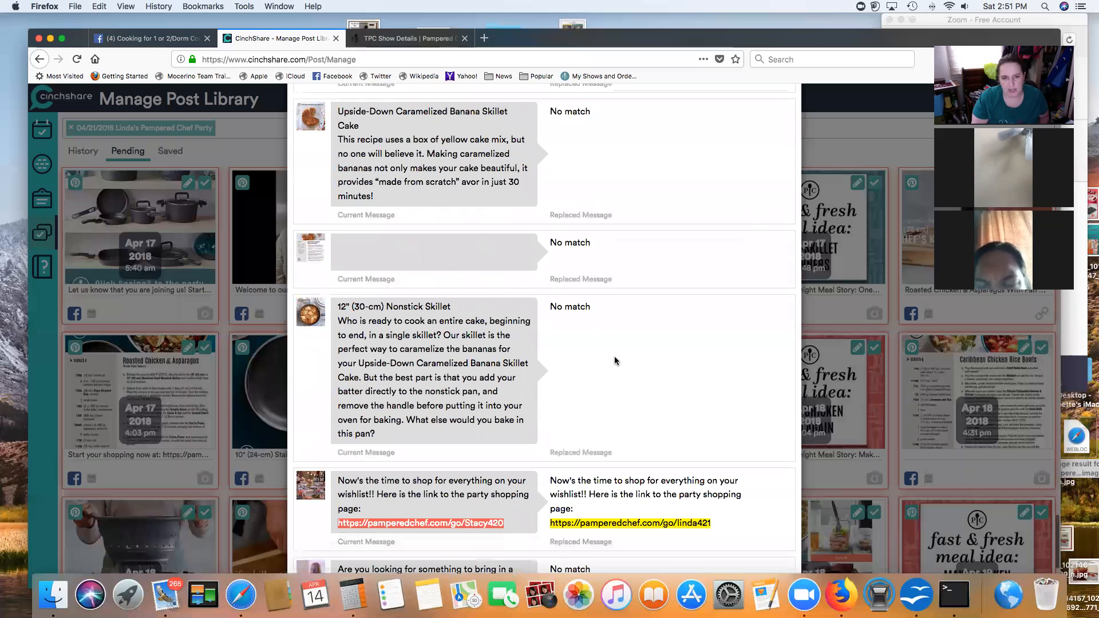
scroll(615, 360, down, 5)
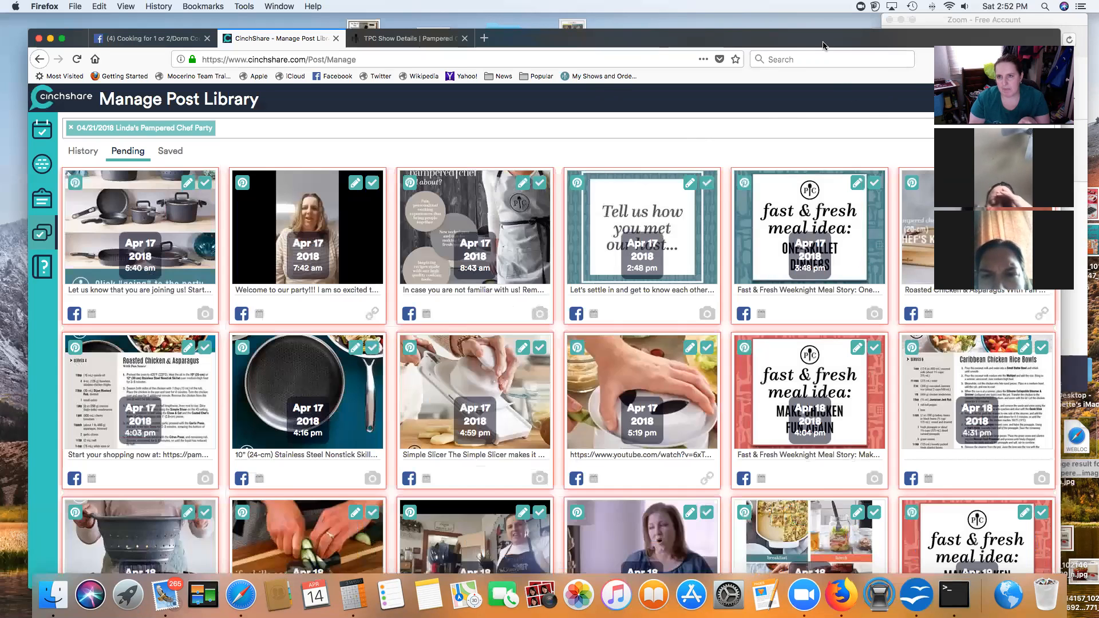
drag(823, 45, 776, 44)
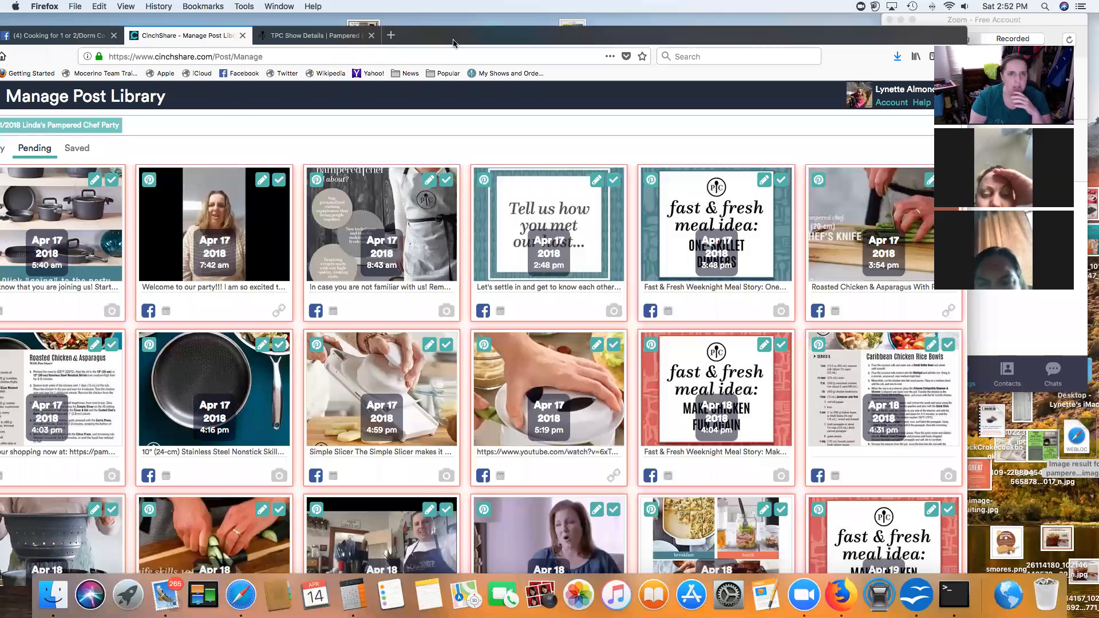
drag(821, 39, 837, 26)
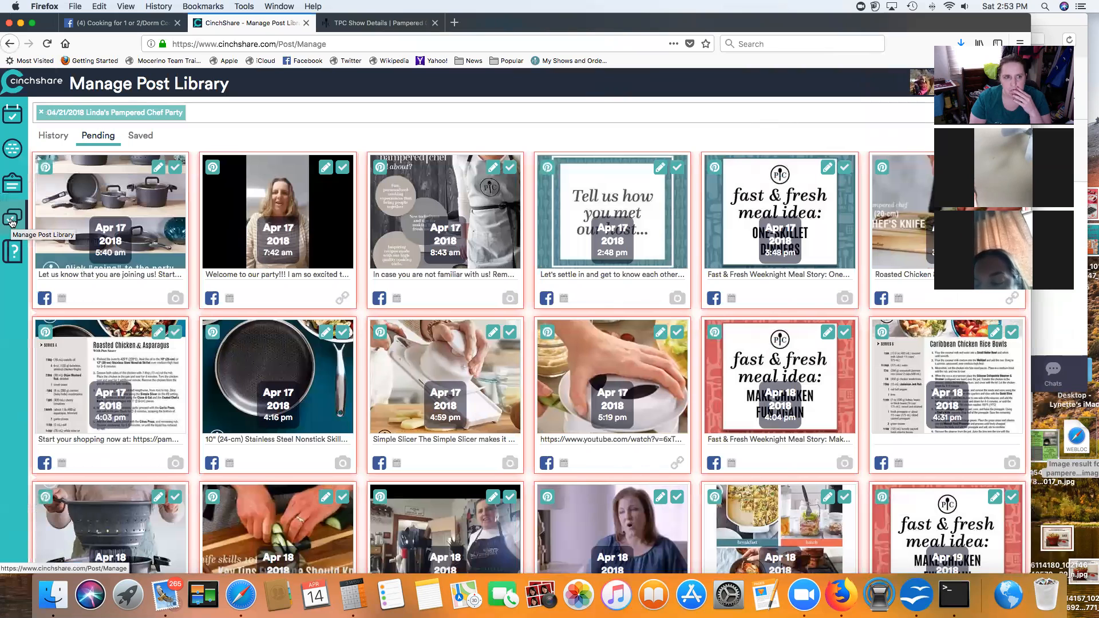
Step: Reload the post library without the party filter and filter it to the March 16 online party event
click(10, 223)
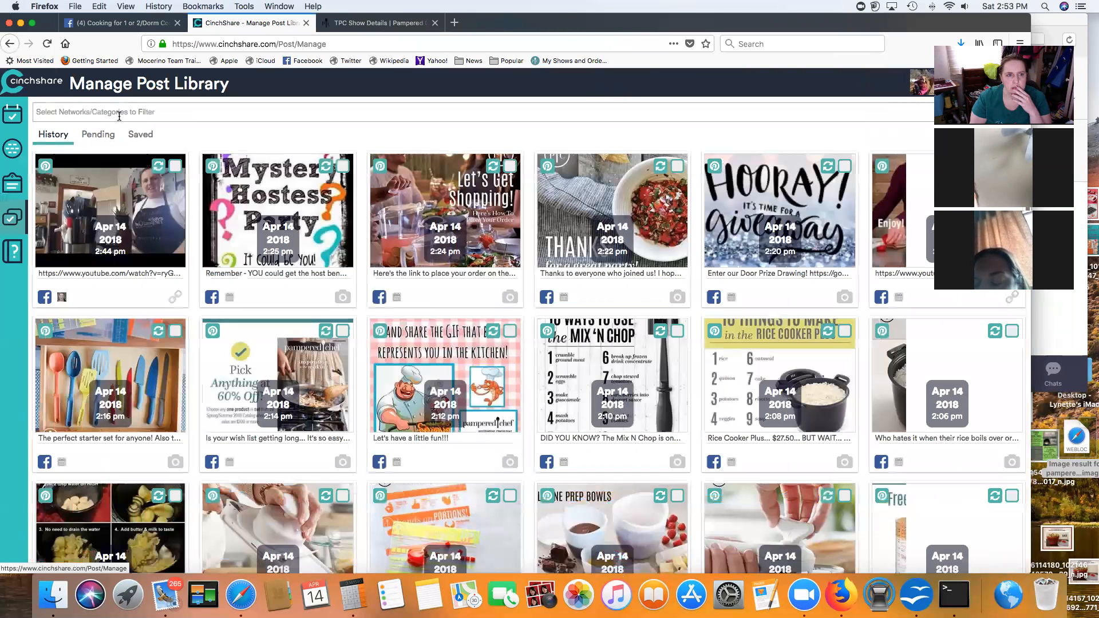
click(122, 112)
text(Jmie)
key(BackSpace)
key(BackSpace)
text(amie)
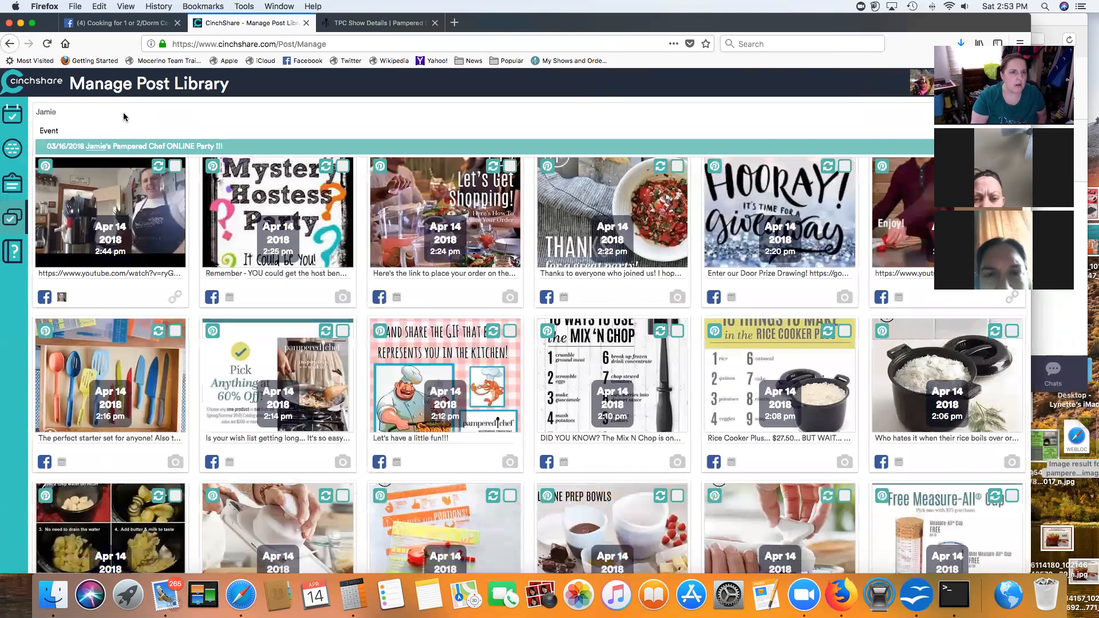
click(148, 150)
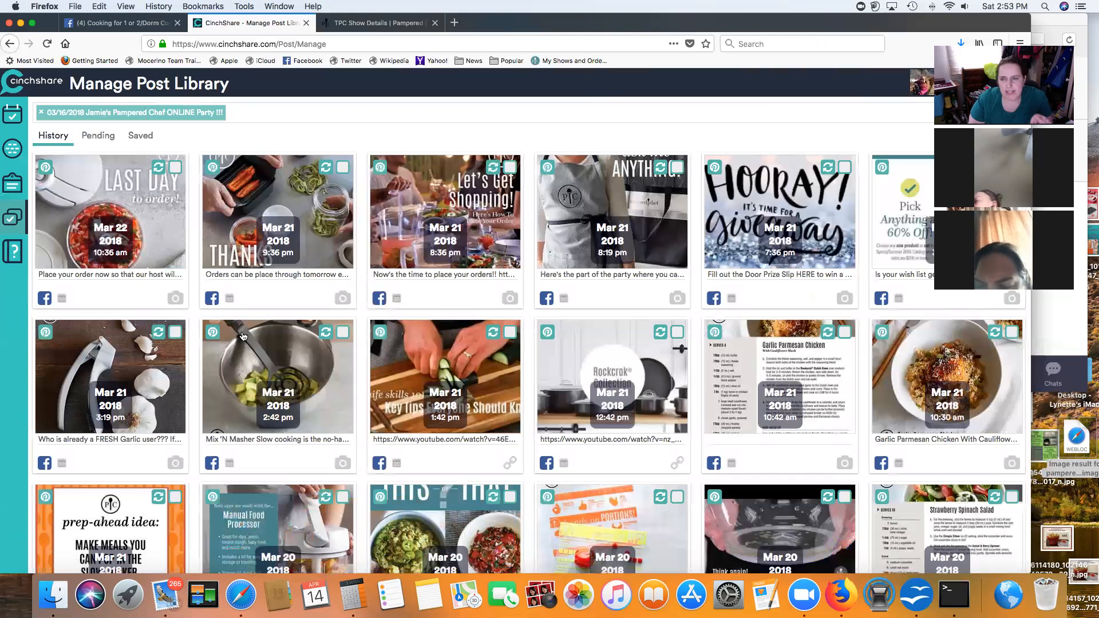
scroll(247, 338, down, 5)
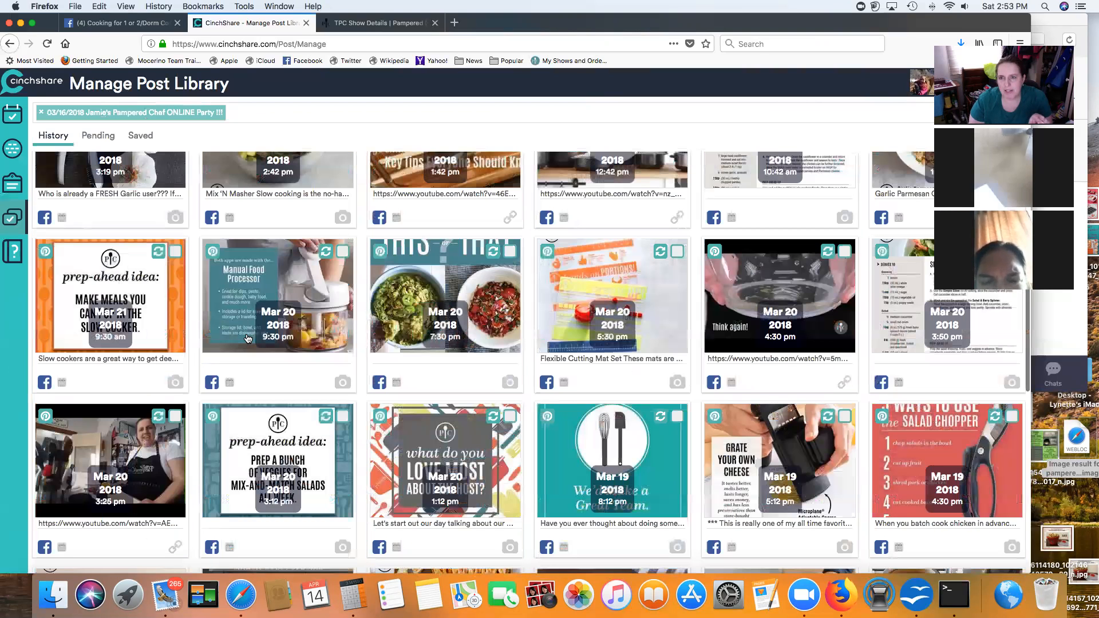
drag(895, 25, 806, 28)
scroll(879, 148, up, 5)
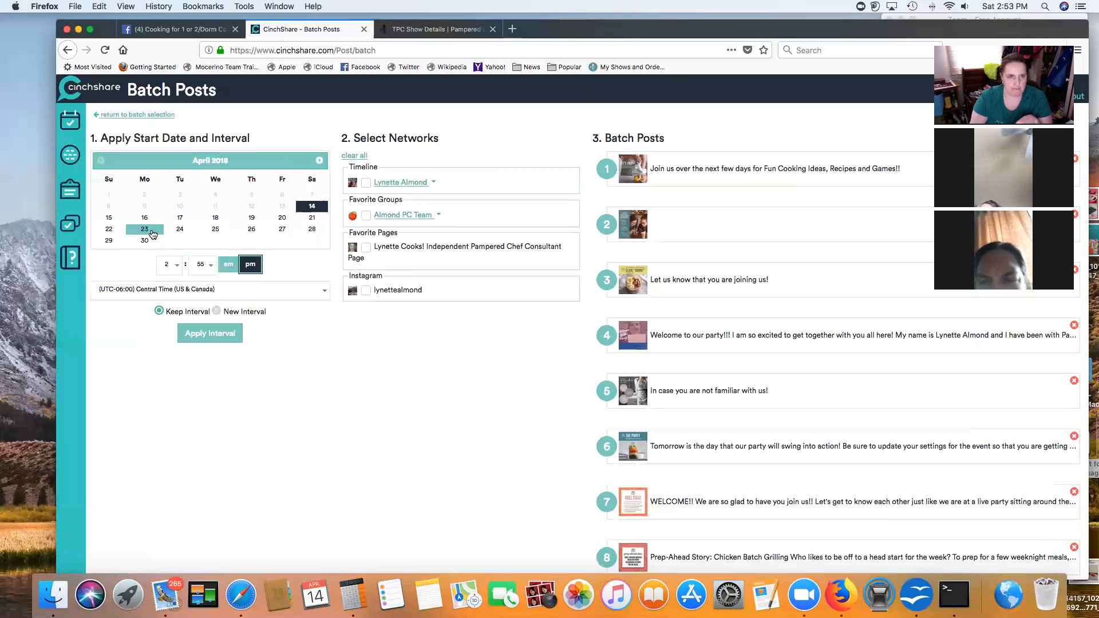
Step: Start the batch on April 16, 2018 at 6:40 am and apply the kept interval to all posts
click(144, 217)
click(178, 271)
click(177, 273)
click(175, 271)
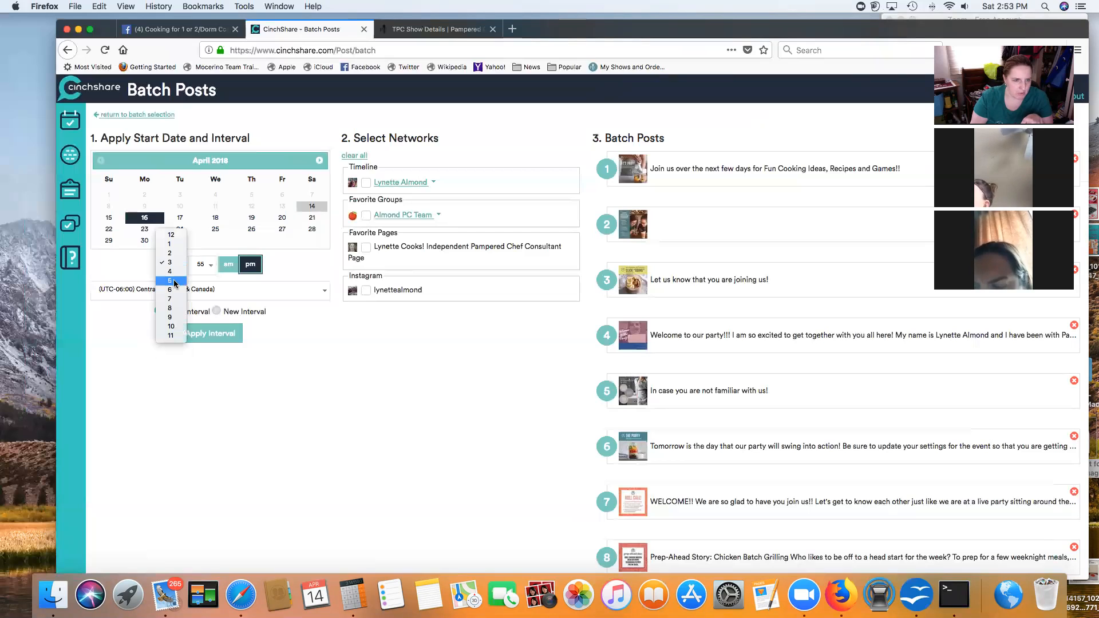
click(175, 291)
click(211, 269)
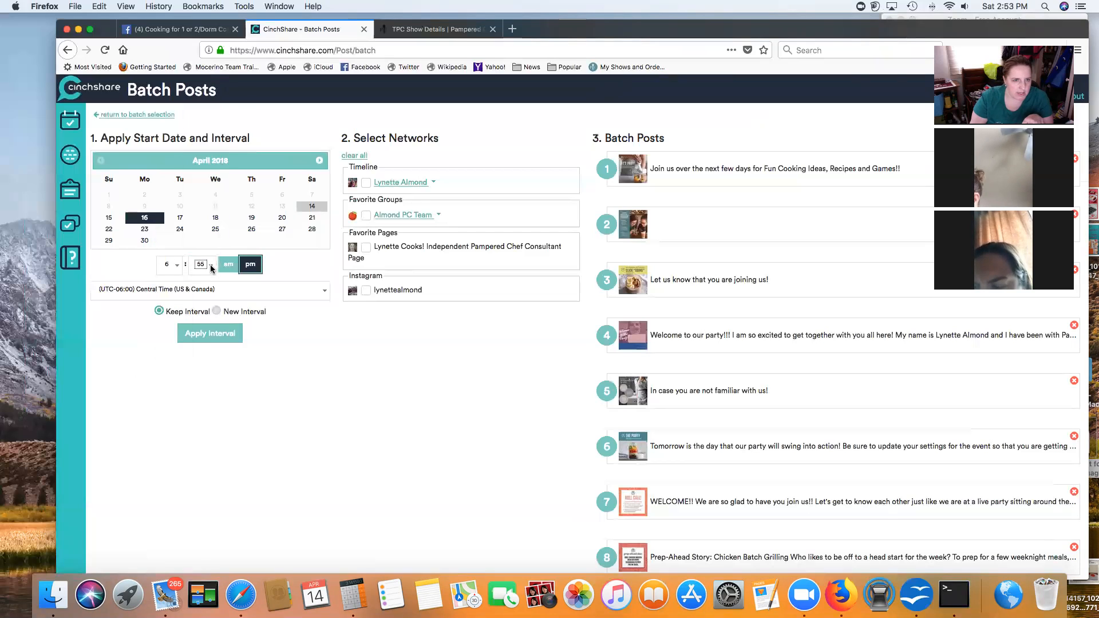
click(202, 126)
click(229, 265)
click(202, 337)
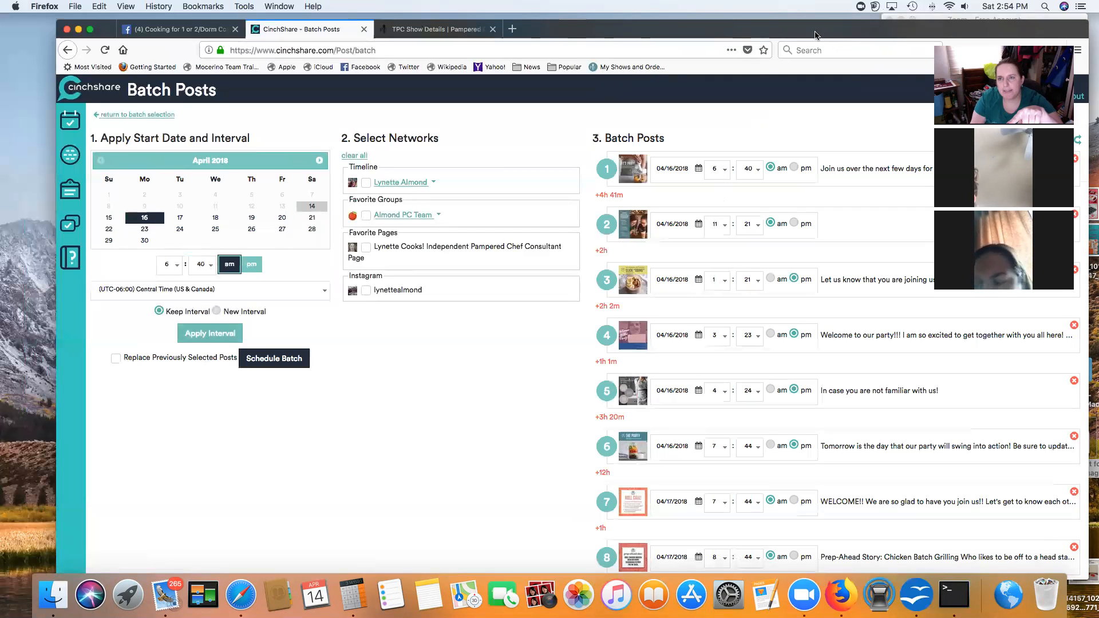
drag(823, 35, 783, 34)
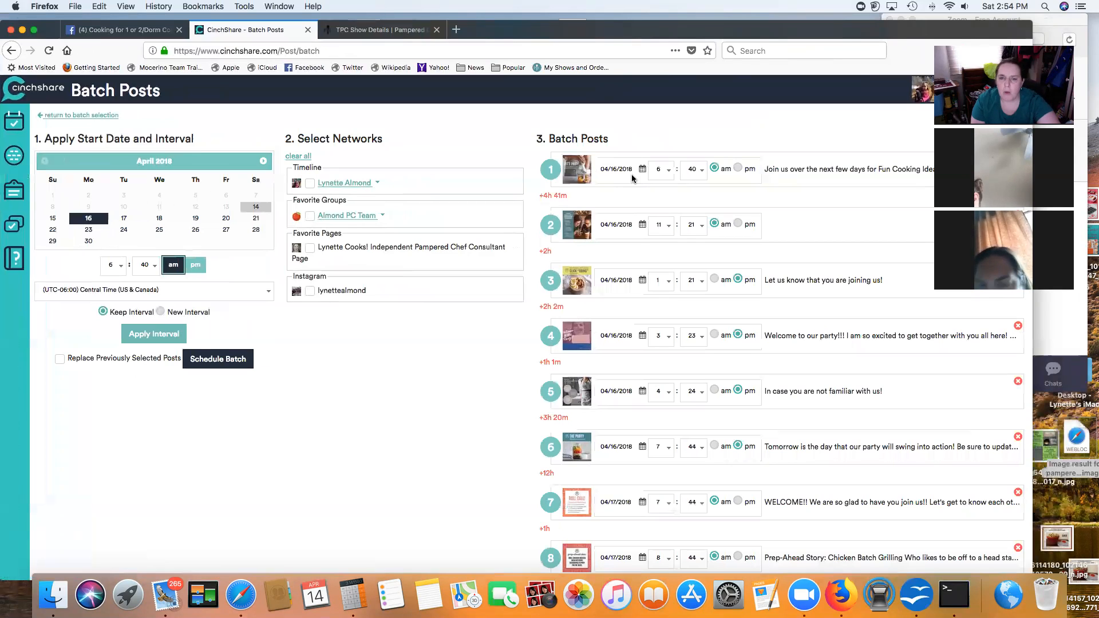
scroll(632, 178, down, 1)
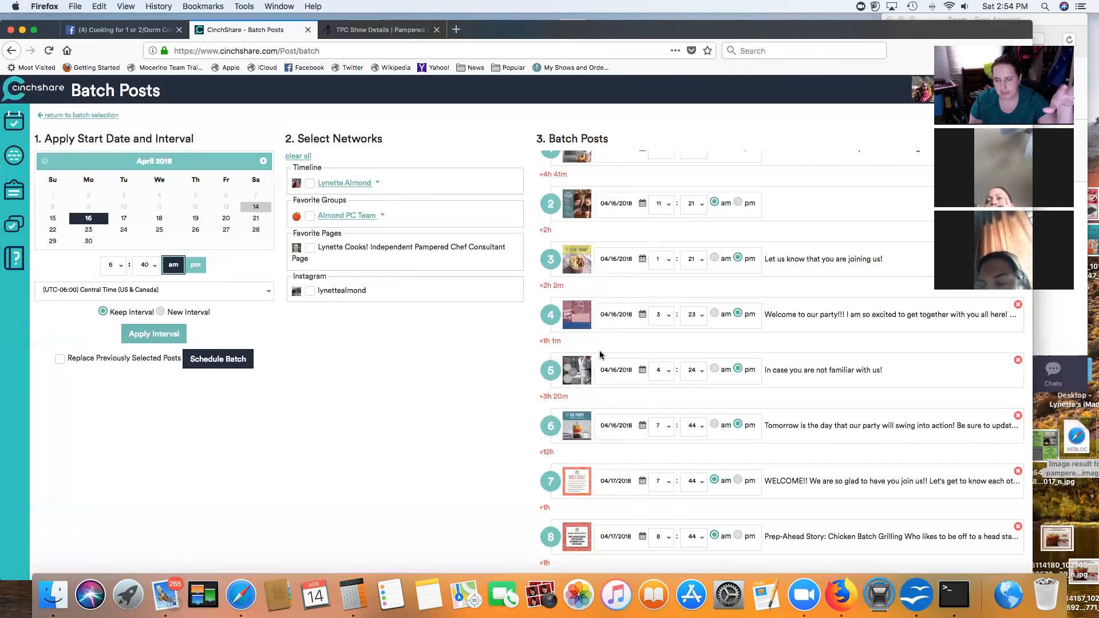
scroll(623, 372, down, 5)
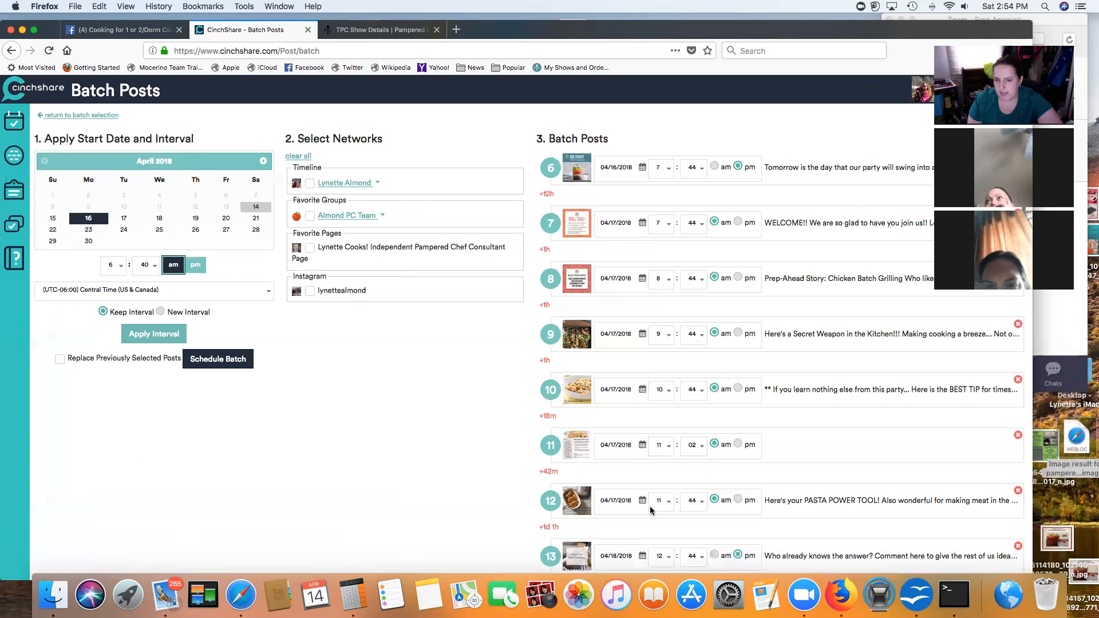
scroll(648, 501, down, 5)
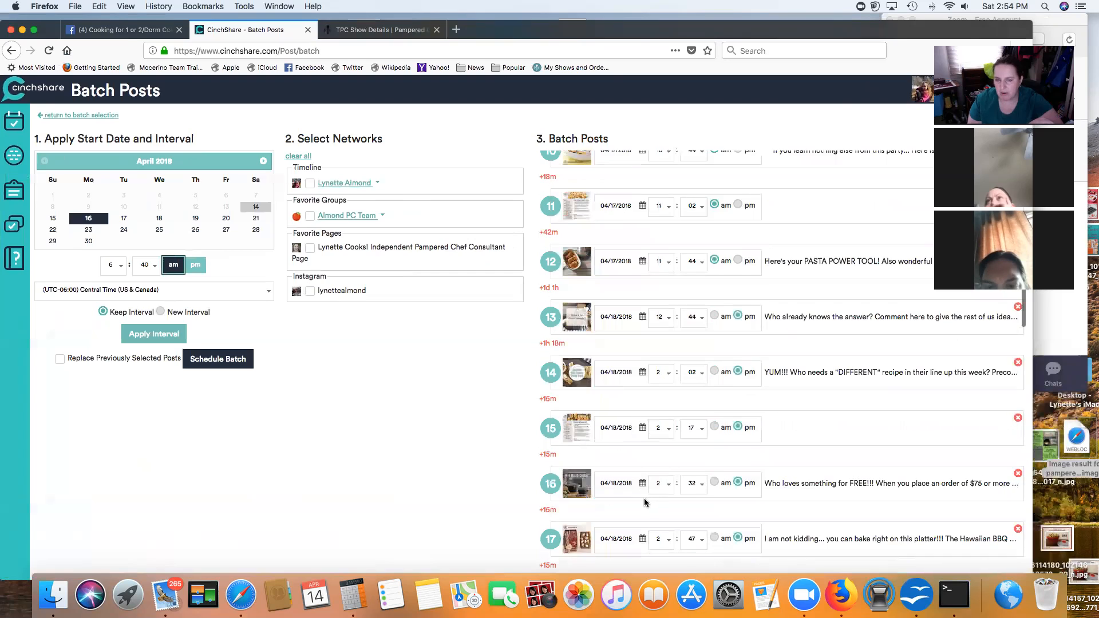
scroll(644, 502, down, 1)
scroll(644, 502, down, 5)
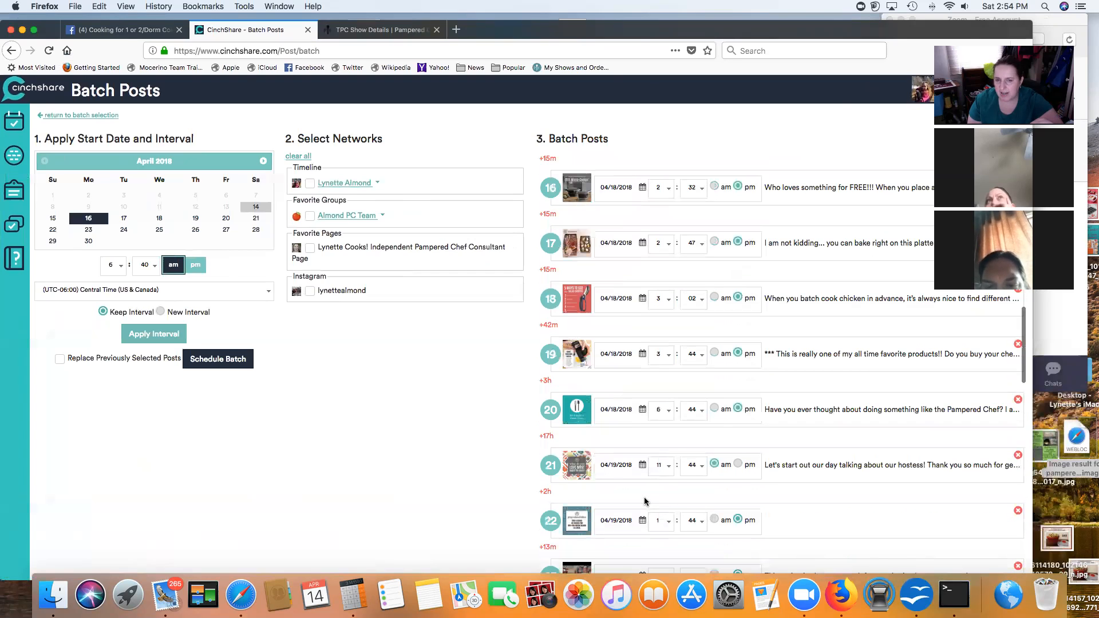
scroll(644, 501, down, 6)
scroll(645, 501, down, 5)
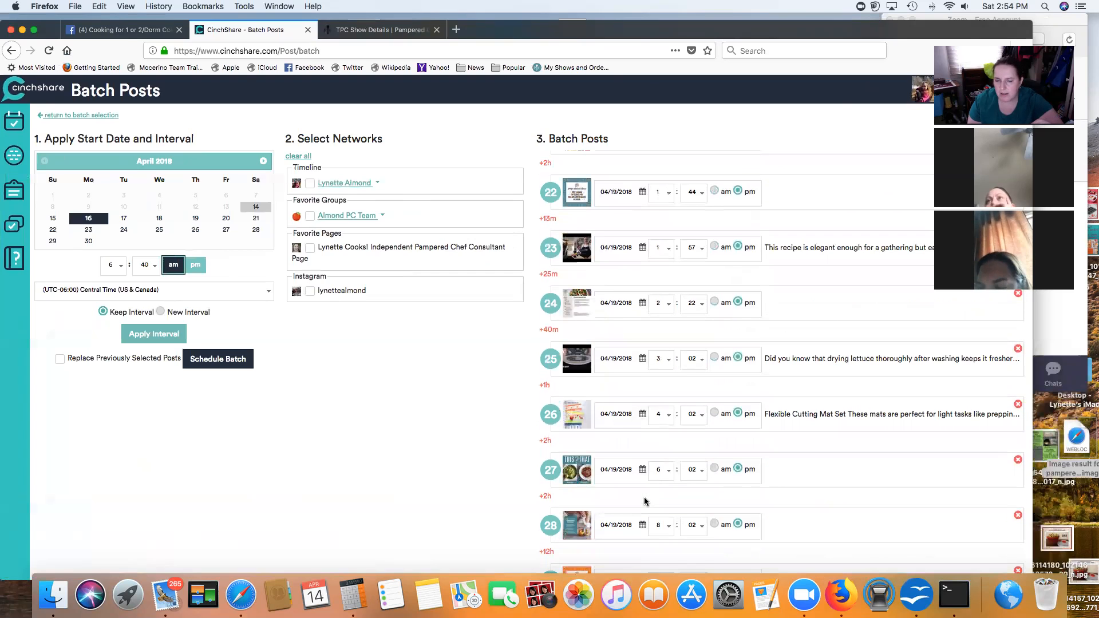
scroll(645, 501, down, 4)
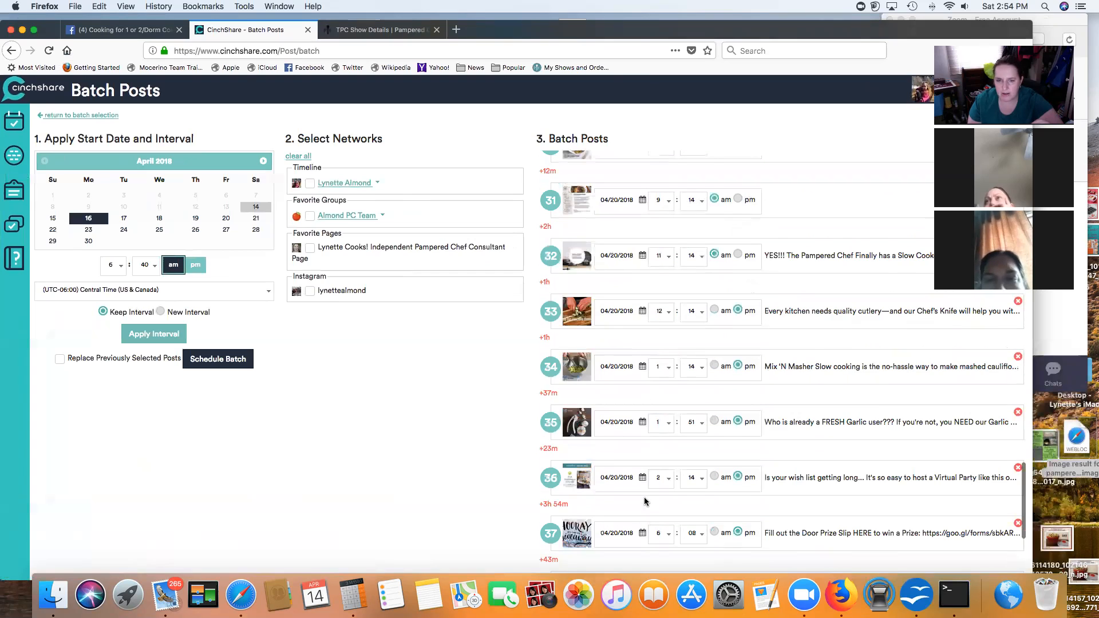
scroll(644, 501, down, 3)
scroll(644, 498, up, 20)
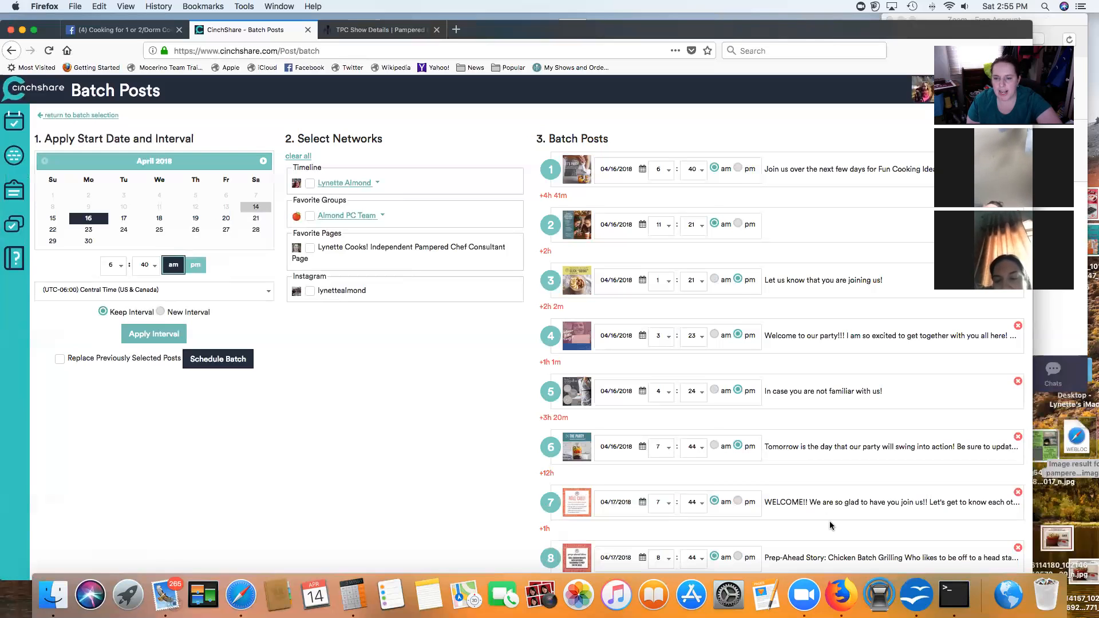
scroll(833, 523, down, 5)
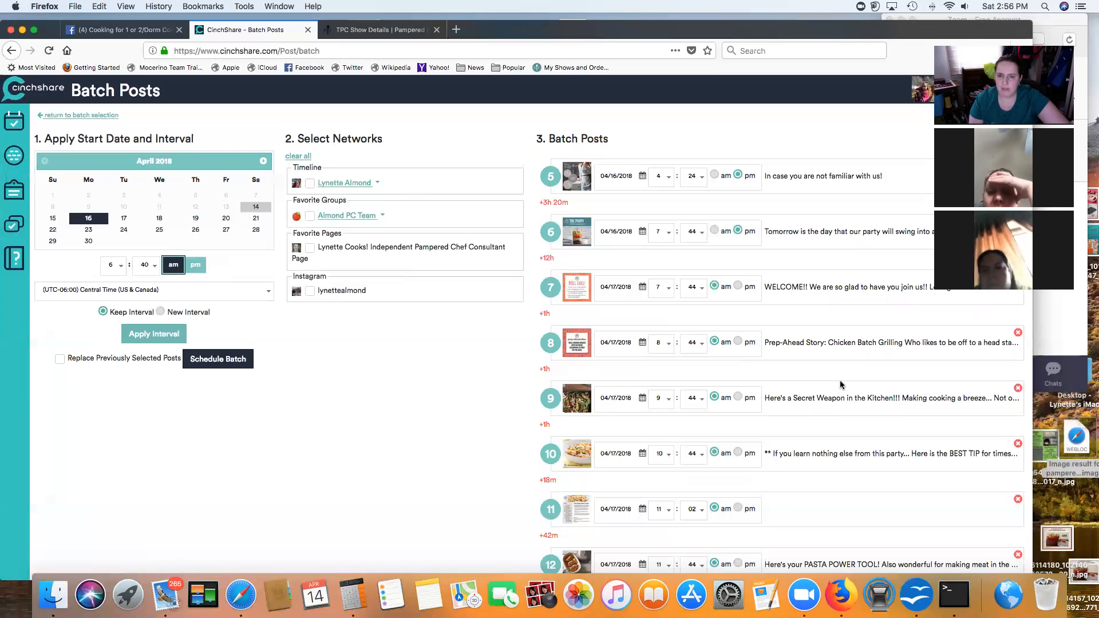
click(584, 236)
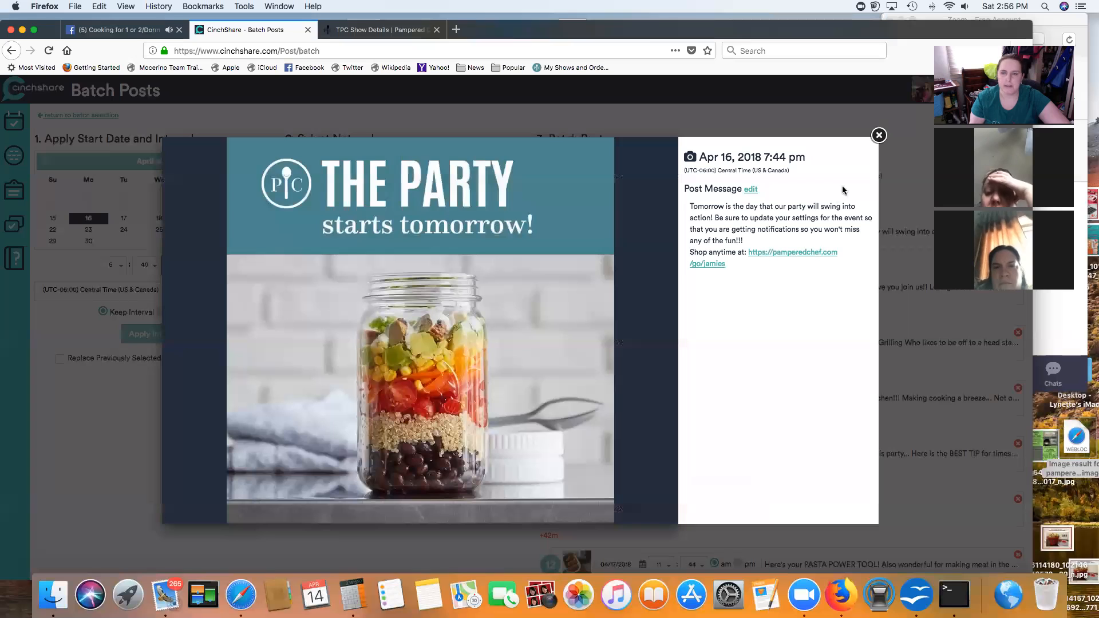
click(884, 138)
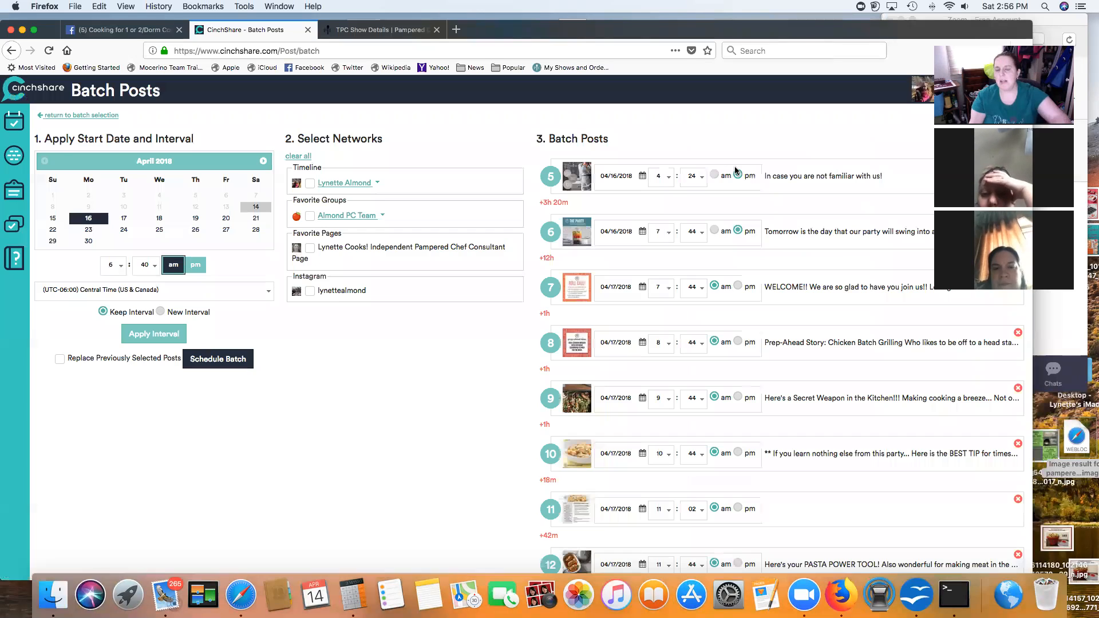
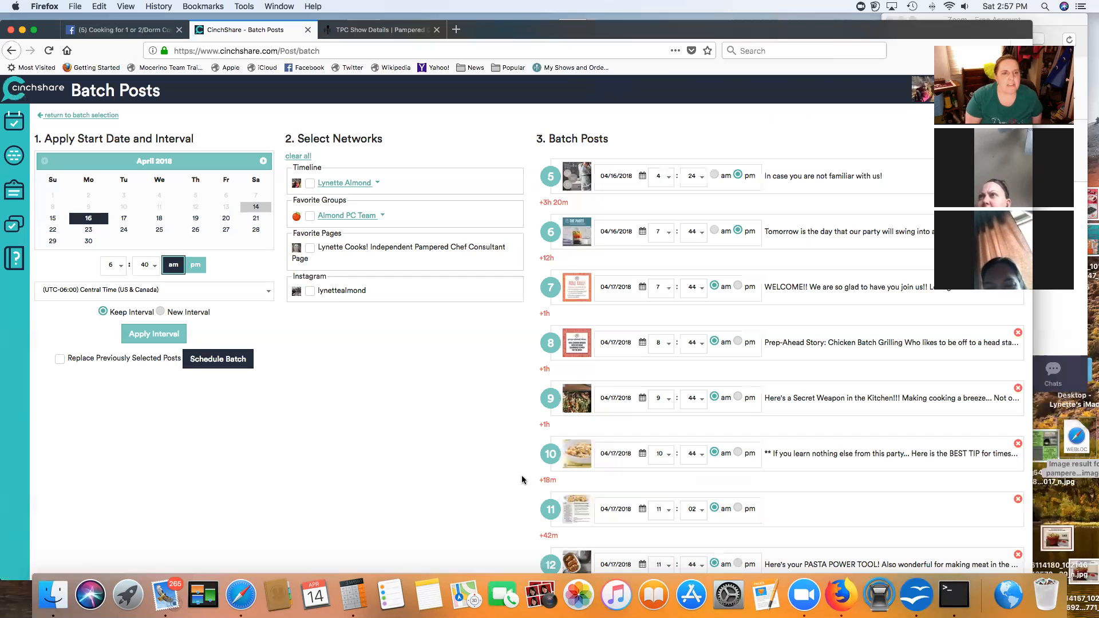
Step: Open Schedule a Post and place the cursor in the Photo Url field
click(8, 122)
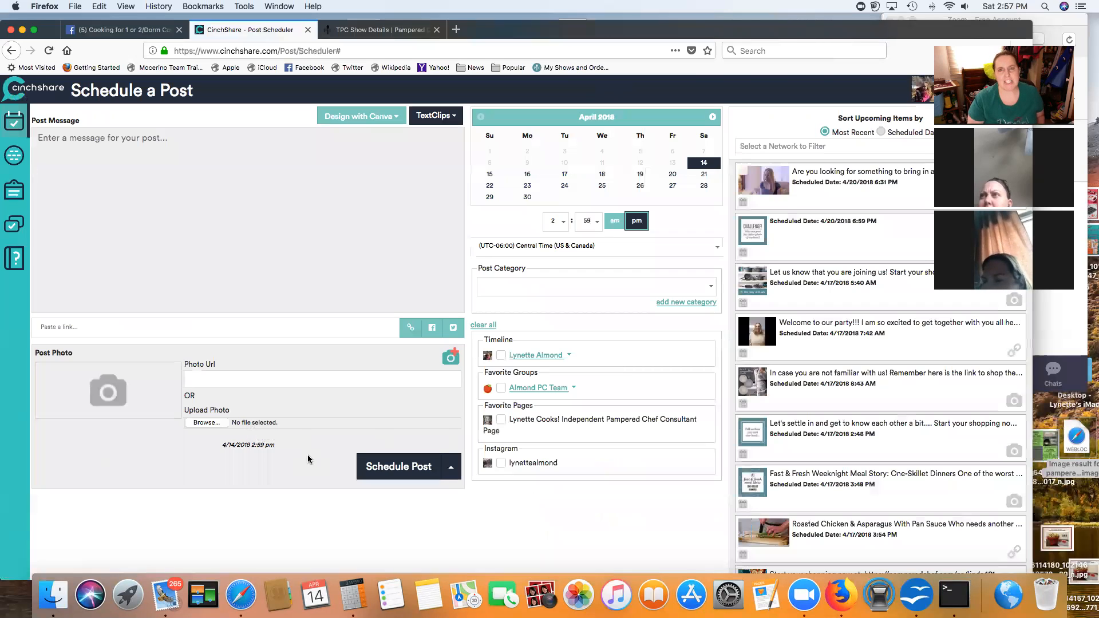
click(197, 379)
Step: Go to the Pampered Chef Training & Resources Marketing Imagery page
click(370, 27)
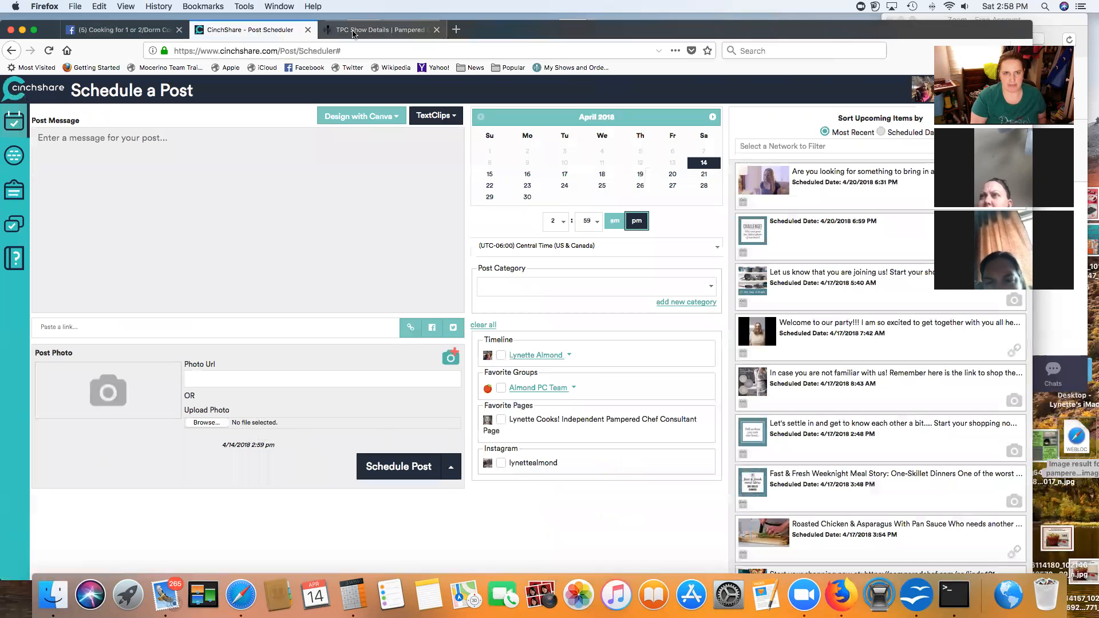
scroll(500, 141, up, 8)
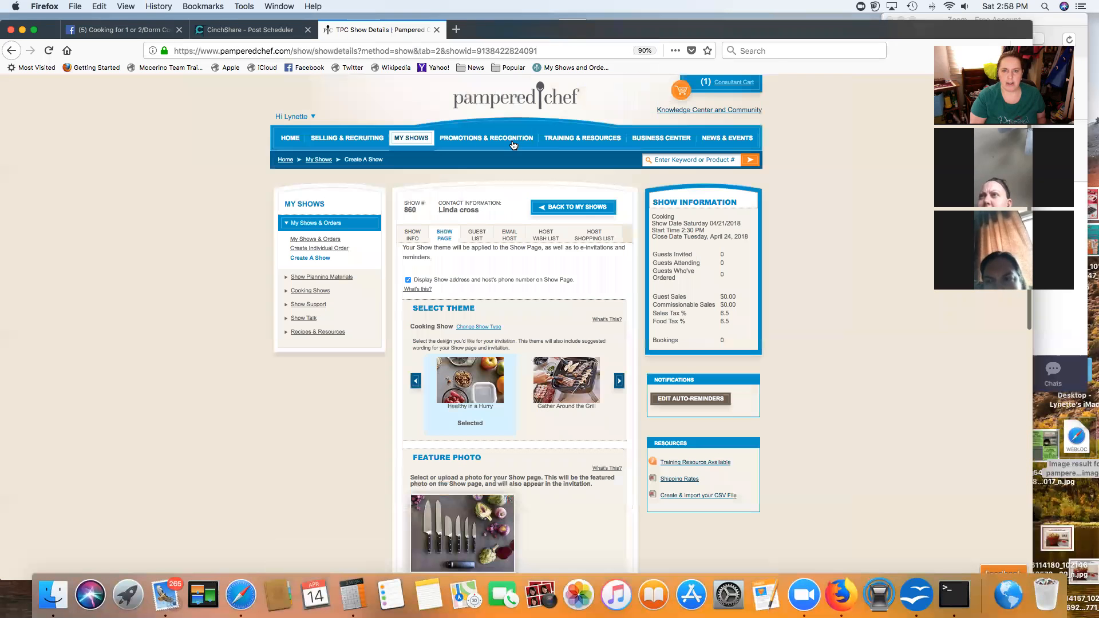
mouse_move(562, 141)
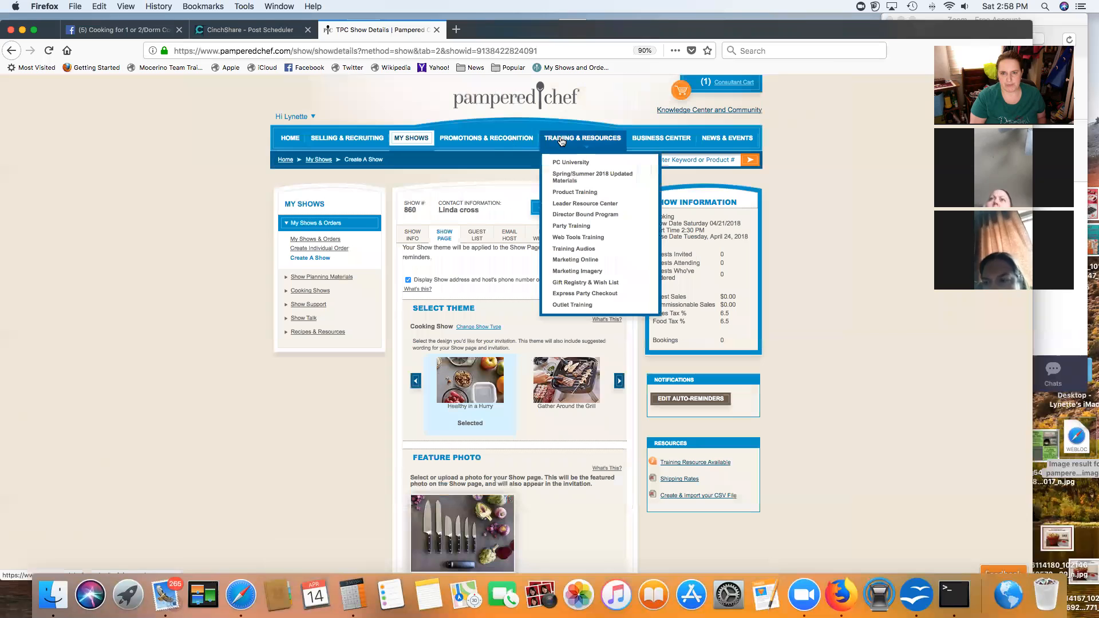
scroll(590, 254, down, 1)
click(576, 261)
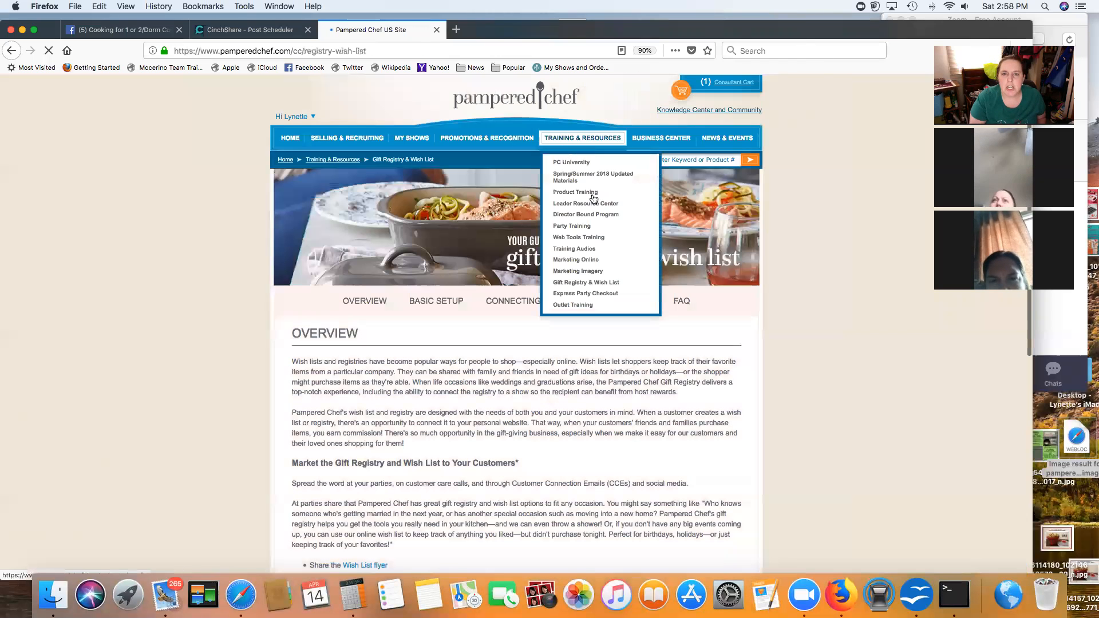
click(578, 271)
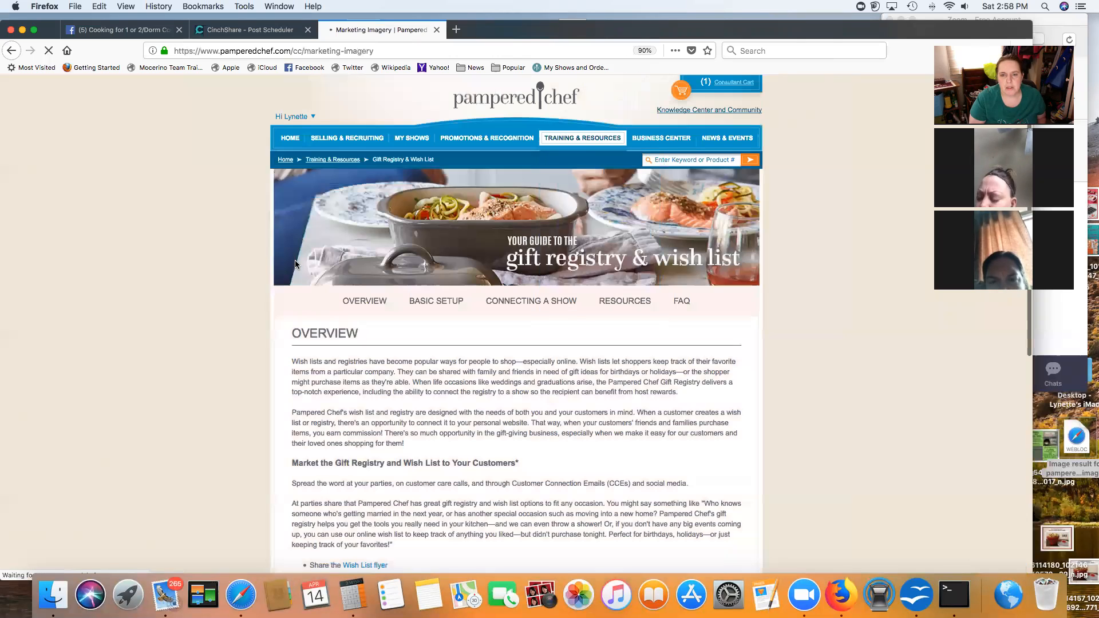
scroll(298, 265, down, 7)
scroll(354, 274, down, 2)
scroll(480, 246, up, 3)
Step: Open the Social New (US) collection and copy the ice cream maker image location
click(556, 209)
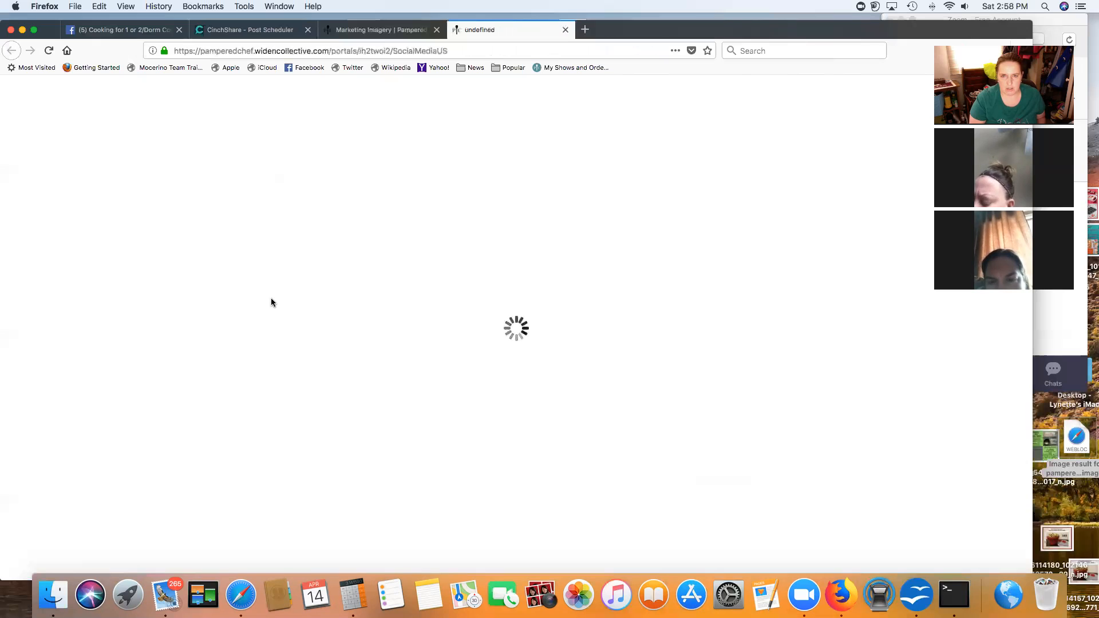
click(448, 252)
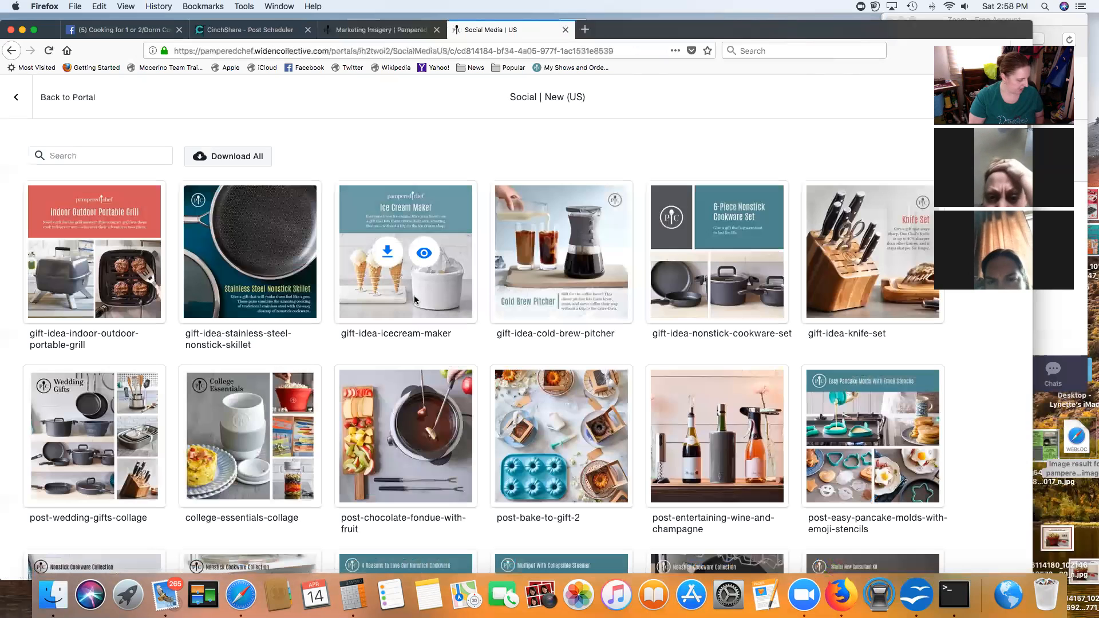
scroll(414, 296, down, 1)
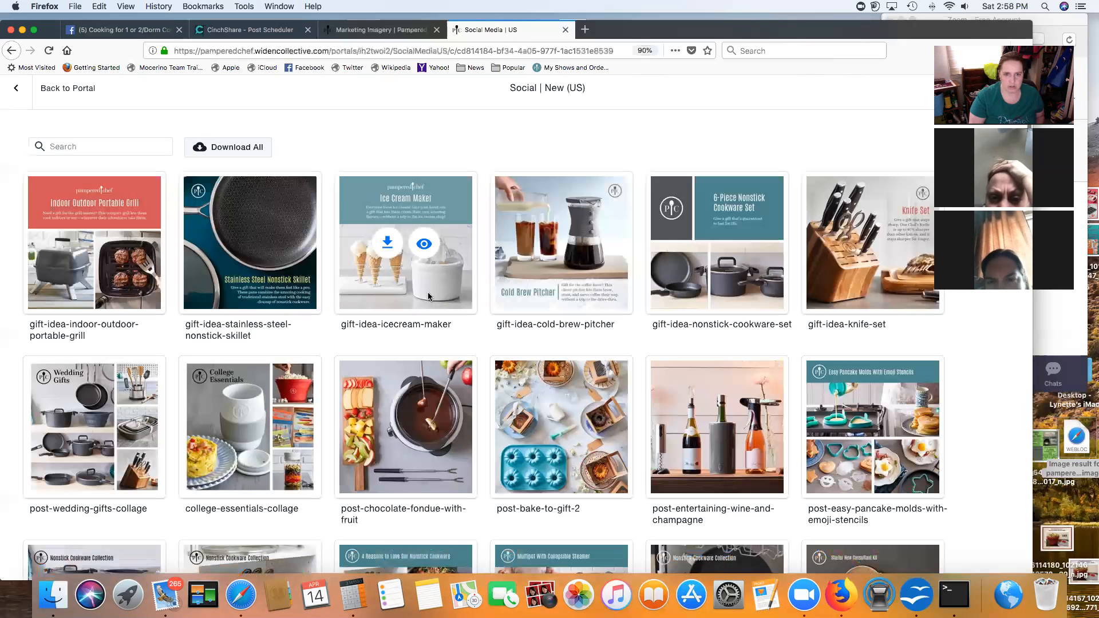
right_click(392, 271)
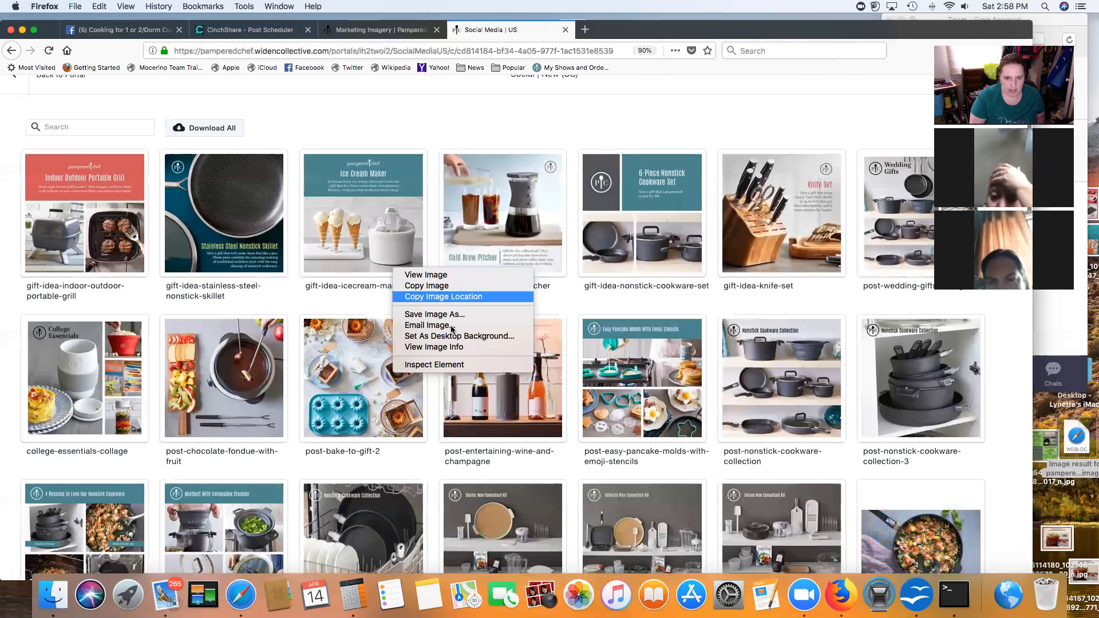
click(427, 297)
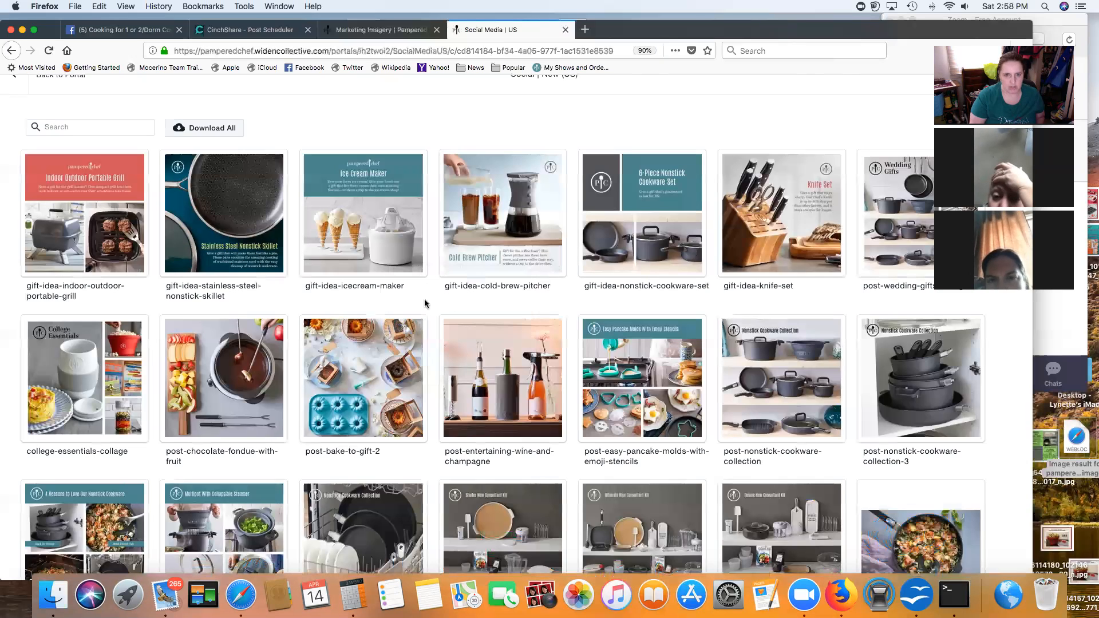
Step: Paste the ice cream maker image URL as the post photo, then go to the Facebook event
click(248, 29)
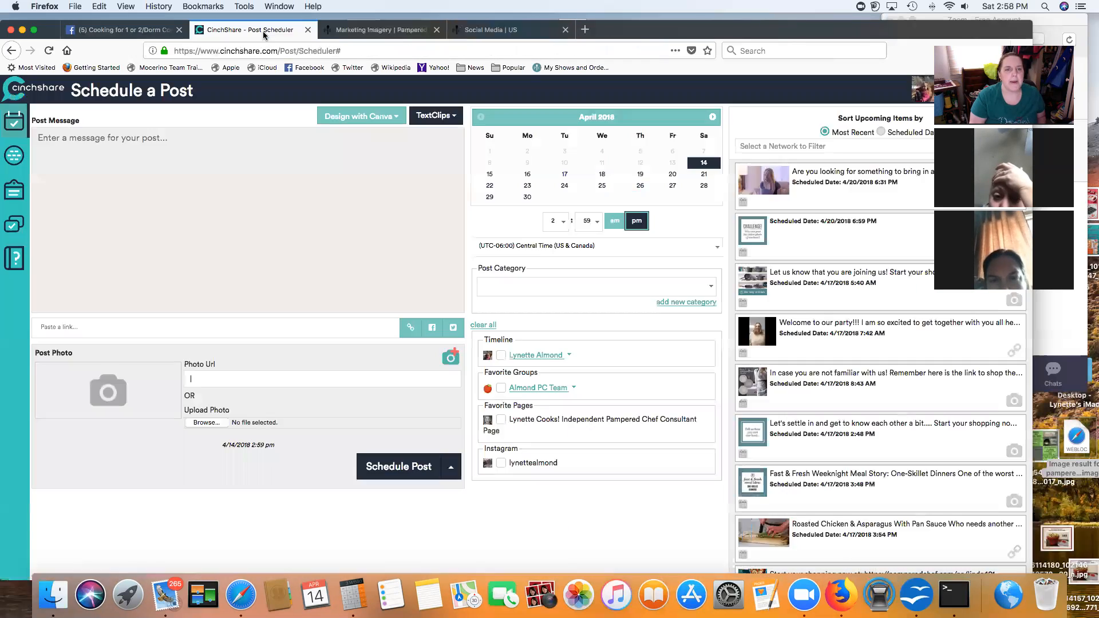
key(super+v)
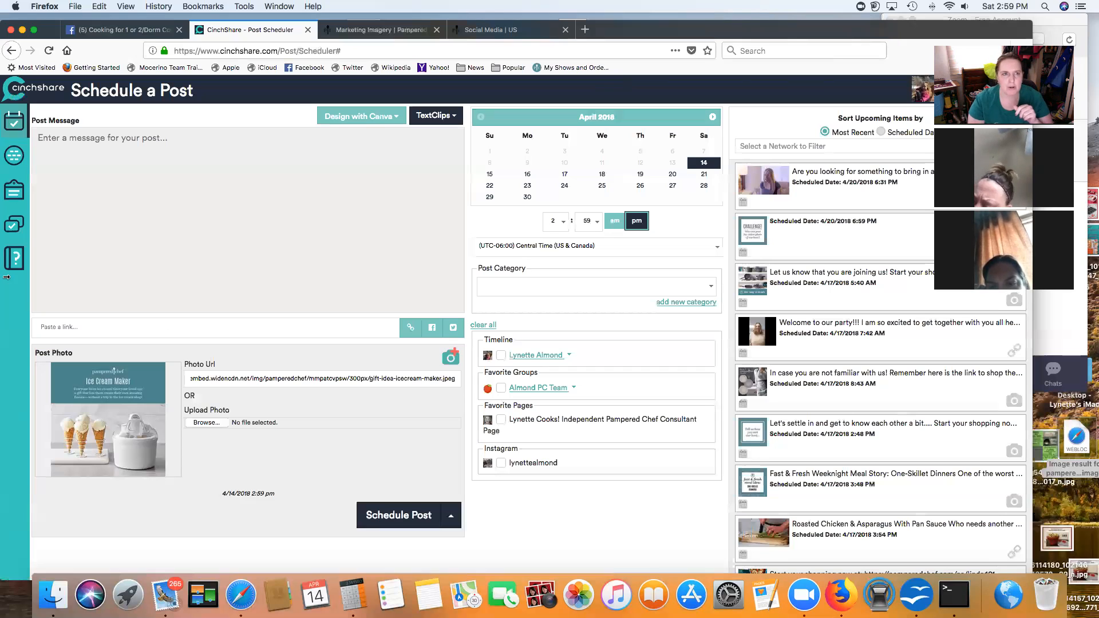
click(140, 32)
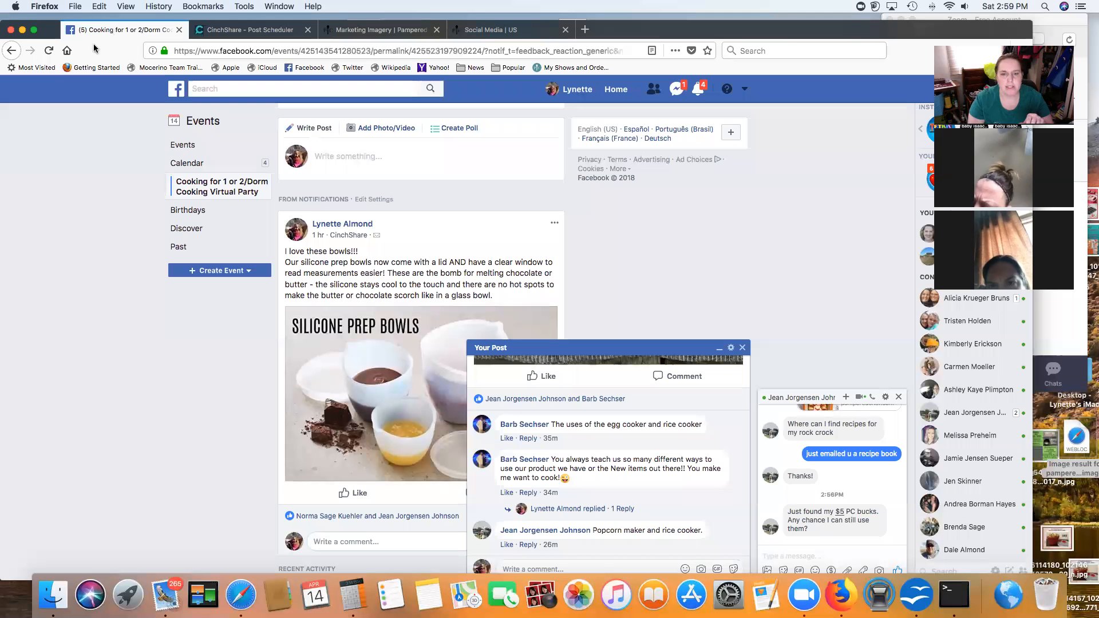
Step: Close the Your Post panel, scroll down to the 'was live' video post and play it
click(742, 348)
scroll(392, 317, down, 10)
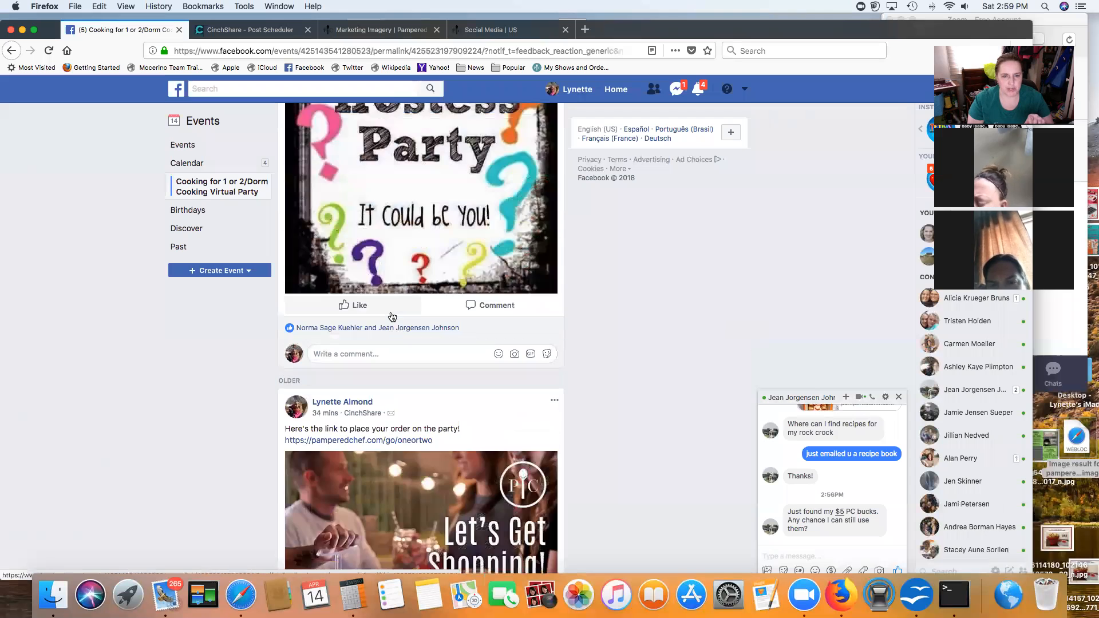
scroll(392, 317, down, 10)
scroll(392, 316, down, 10)
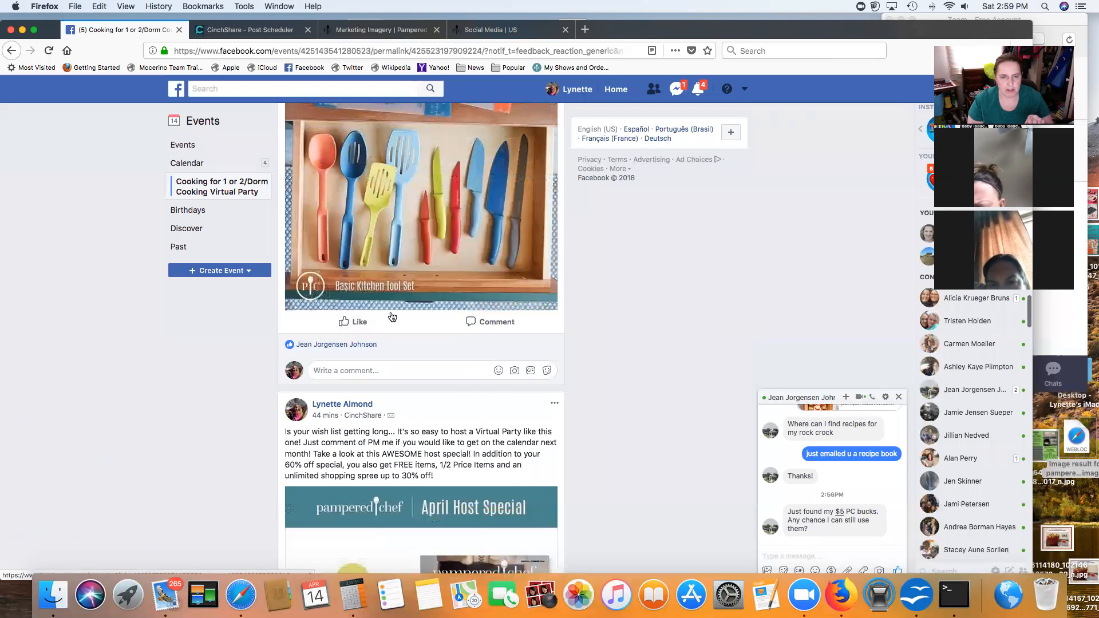
scroll(392, 317, down, 10)
scroll(392, 316, down, 15)
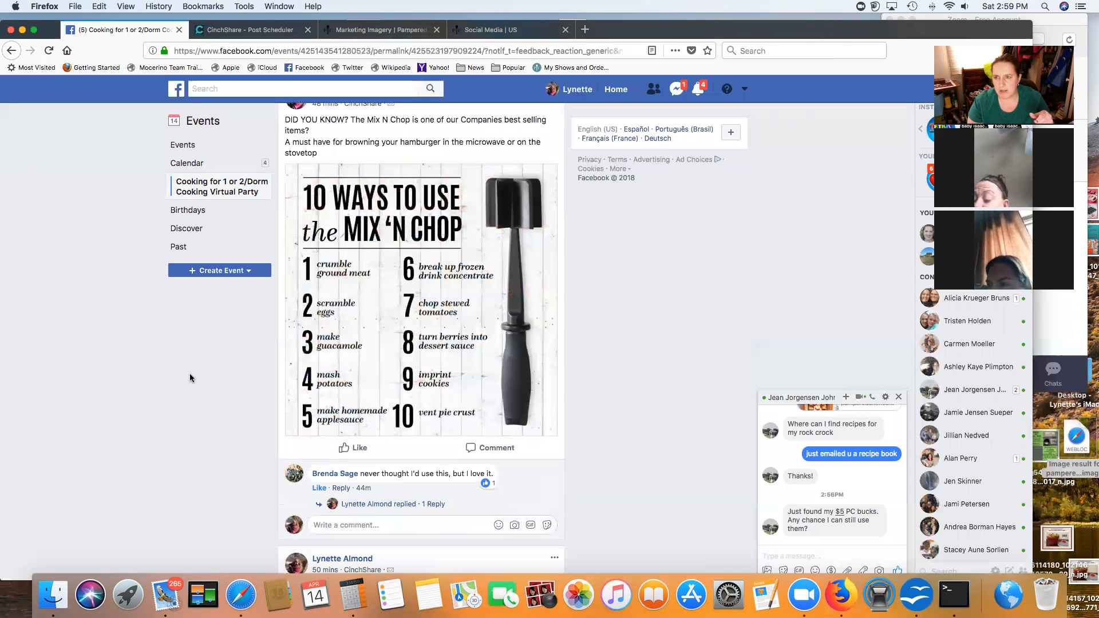
scroll(189, 378, down, 10)
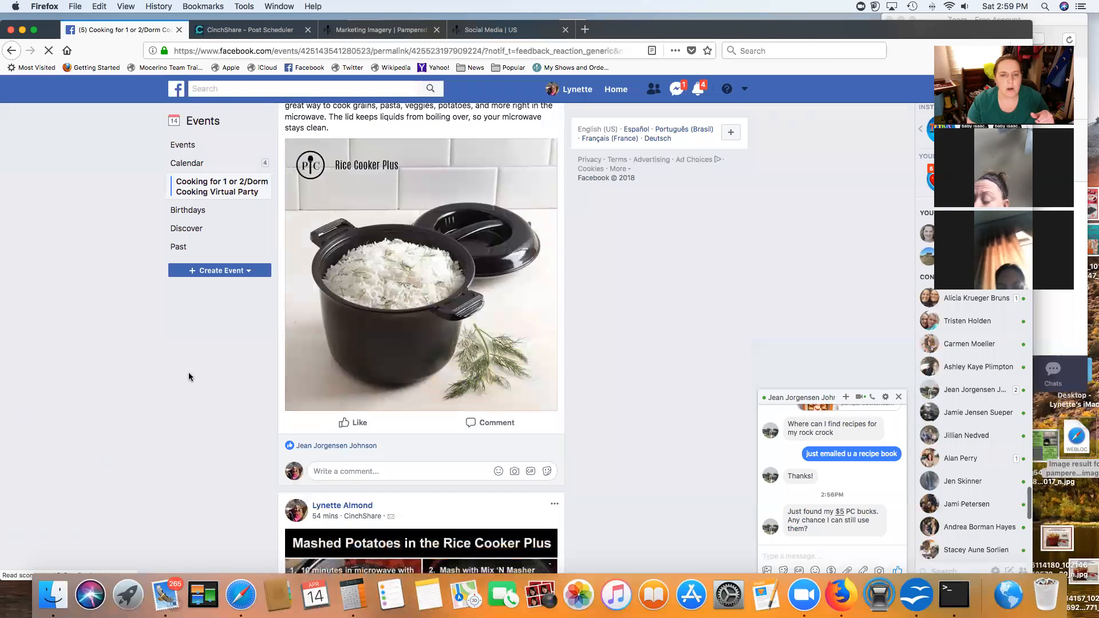
scroll(189, 376, down, 3)
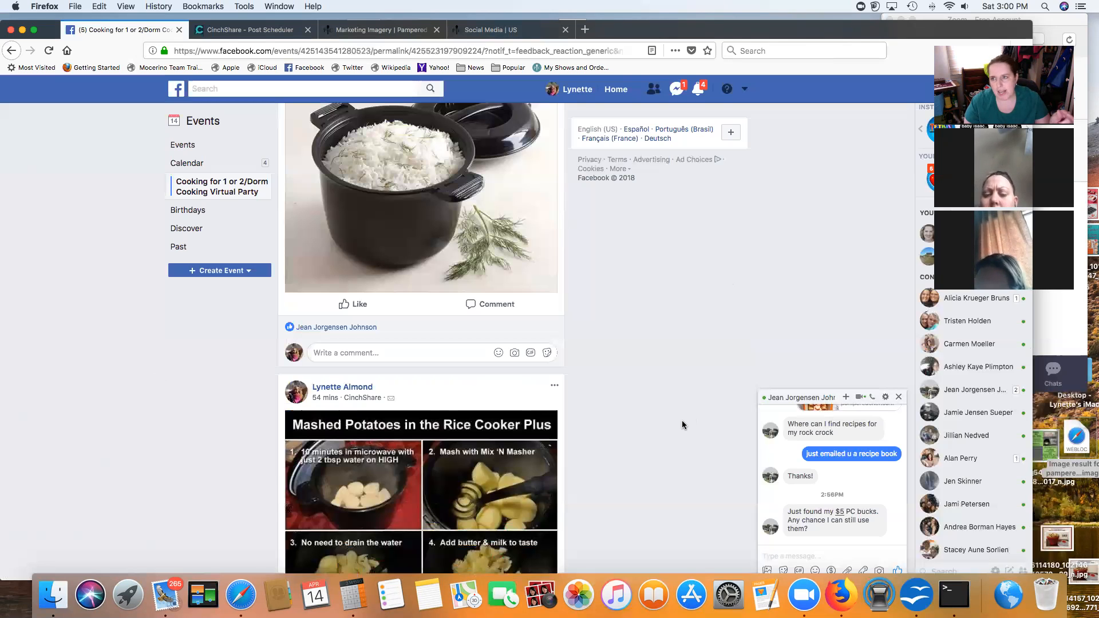
scroll(562, 441, down, 15)
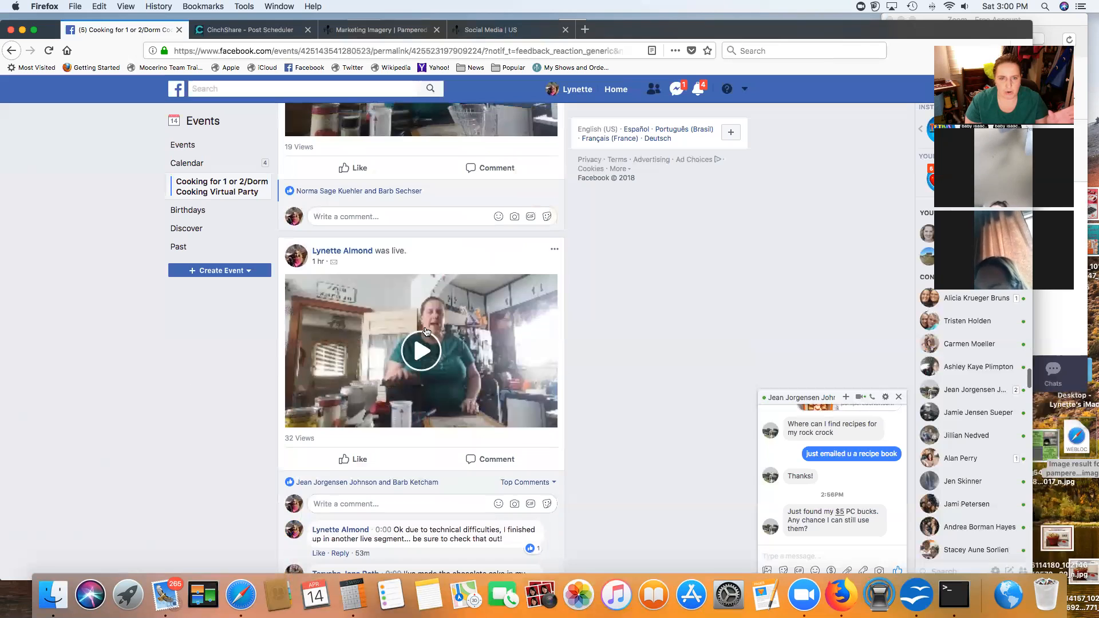
click(422, 354)
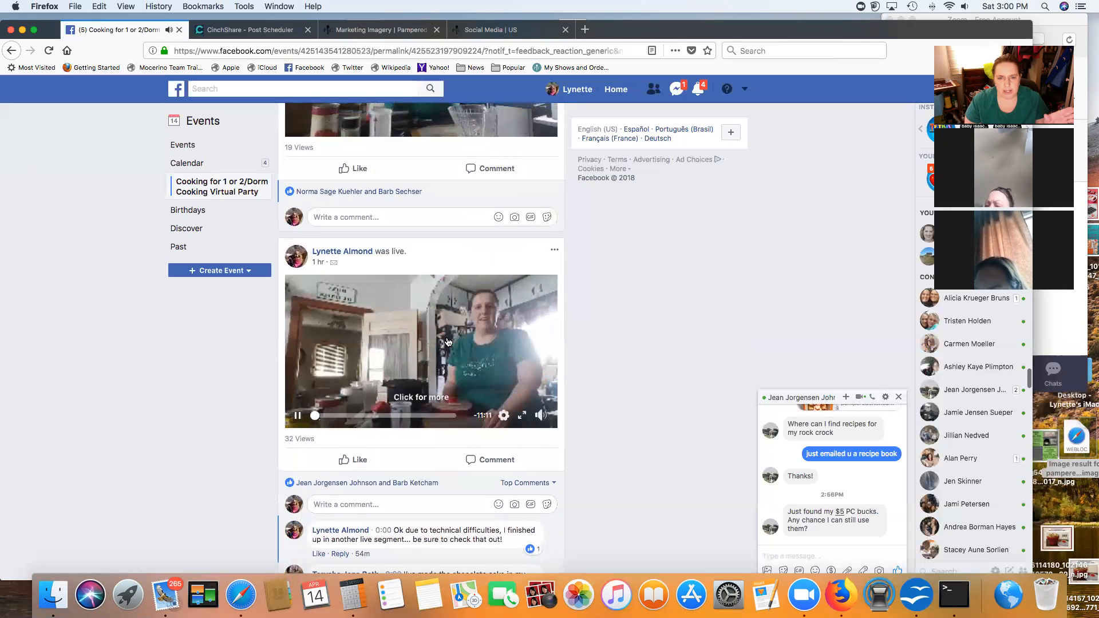
Step: Download the live party video from theater view as a 45.8 MB mp4
click(506, 341)
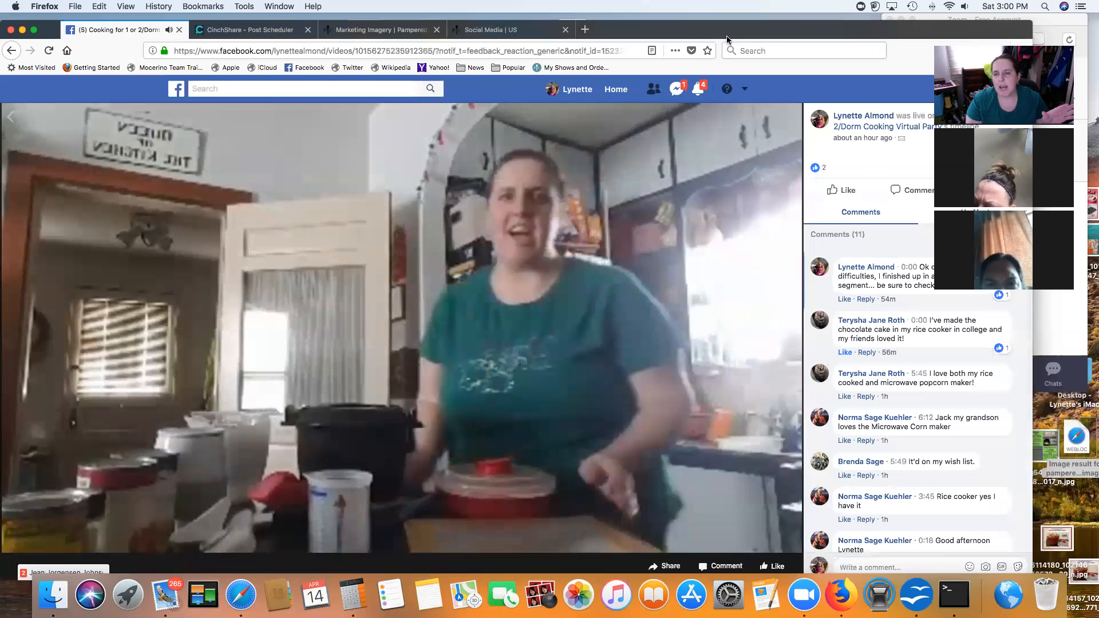
drag(894, 38, 687, 41)
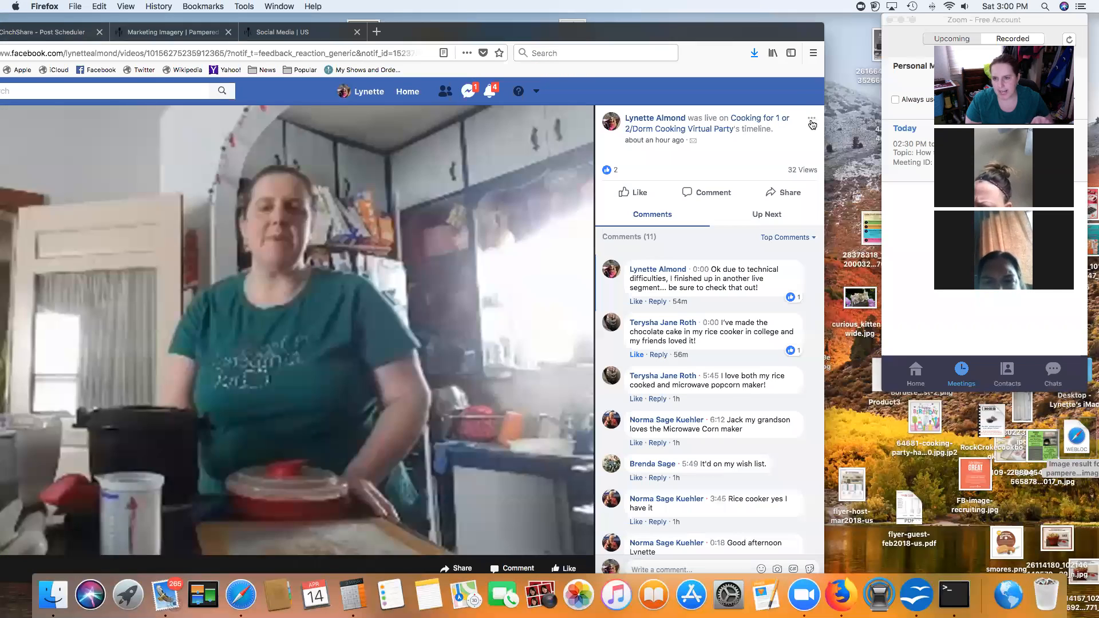
click(812, 120)
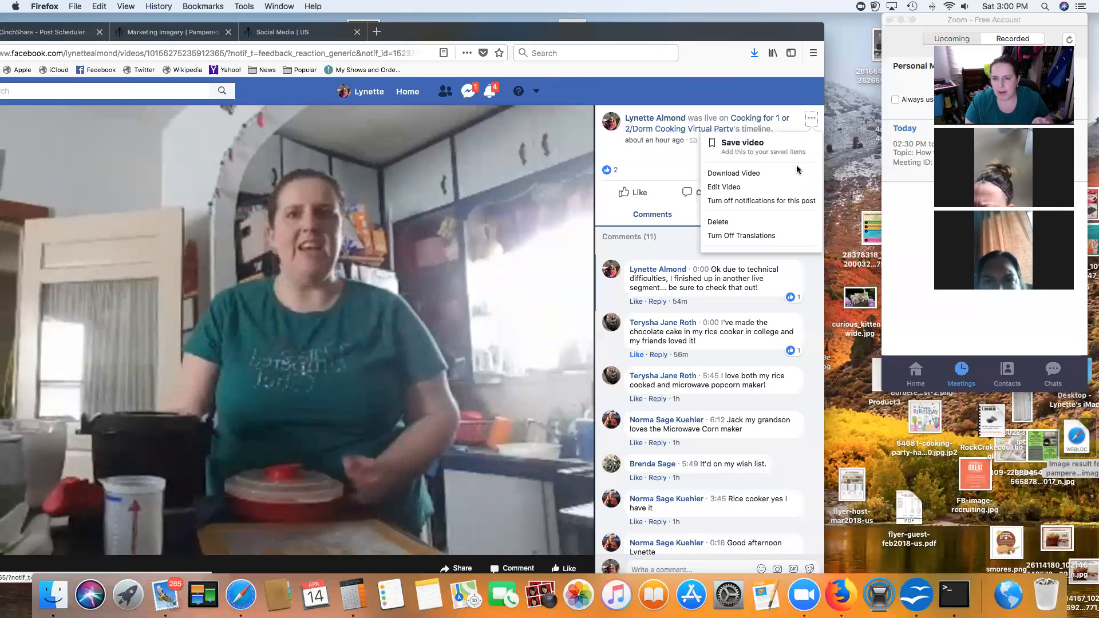
click(735, 173)
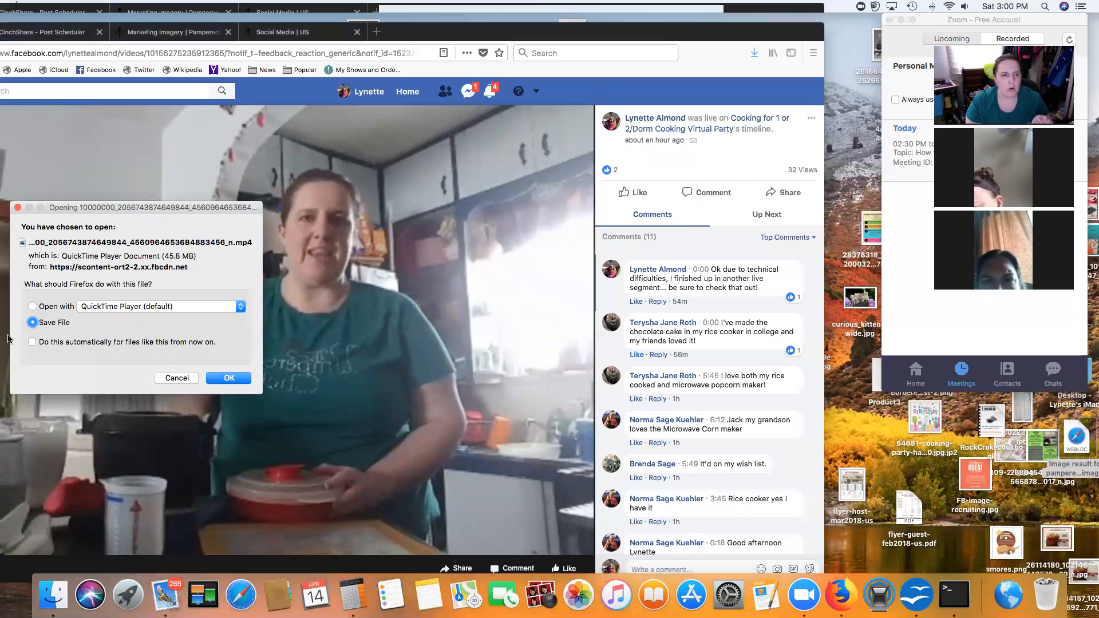
click(230, 377)
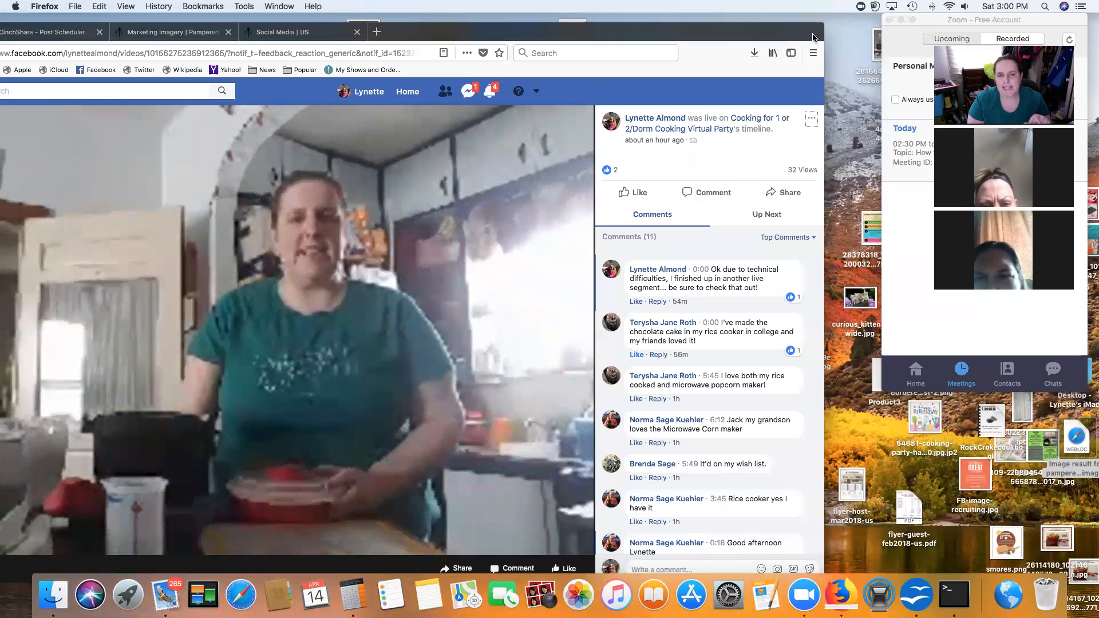
Step: Pause the video and return to the Pampered Chef Marketing Imagery page
drag(318, 24, 396, 23)
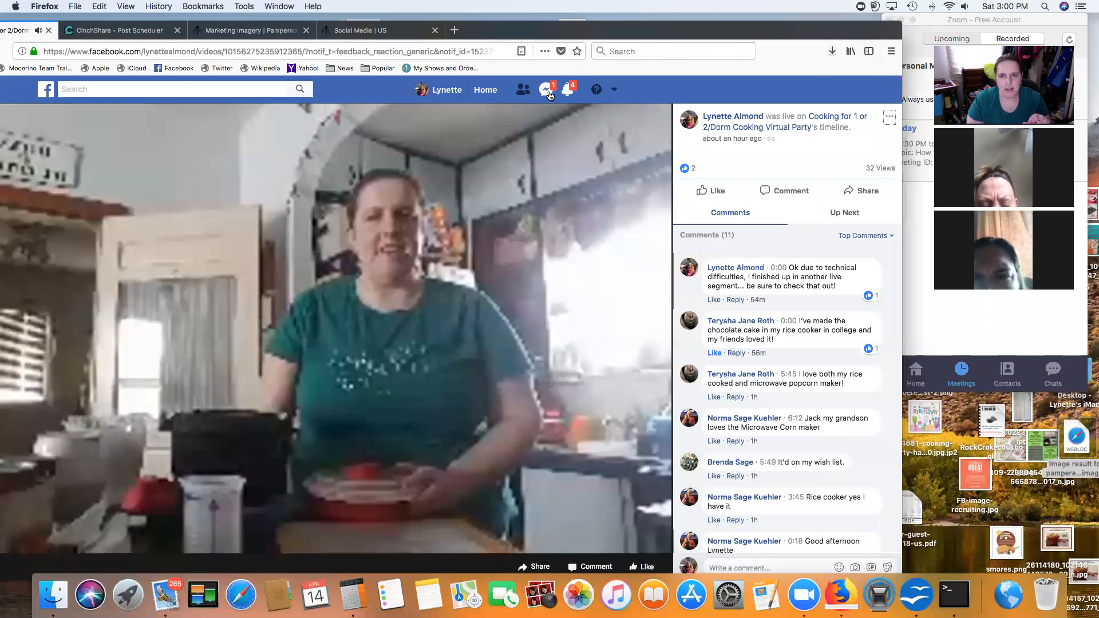
click(302, 519)
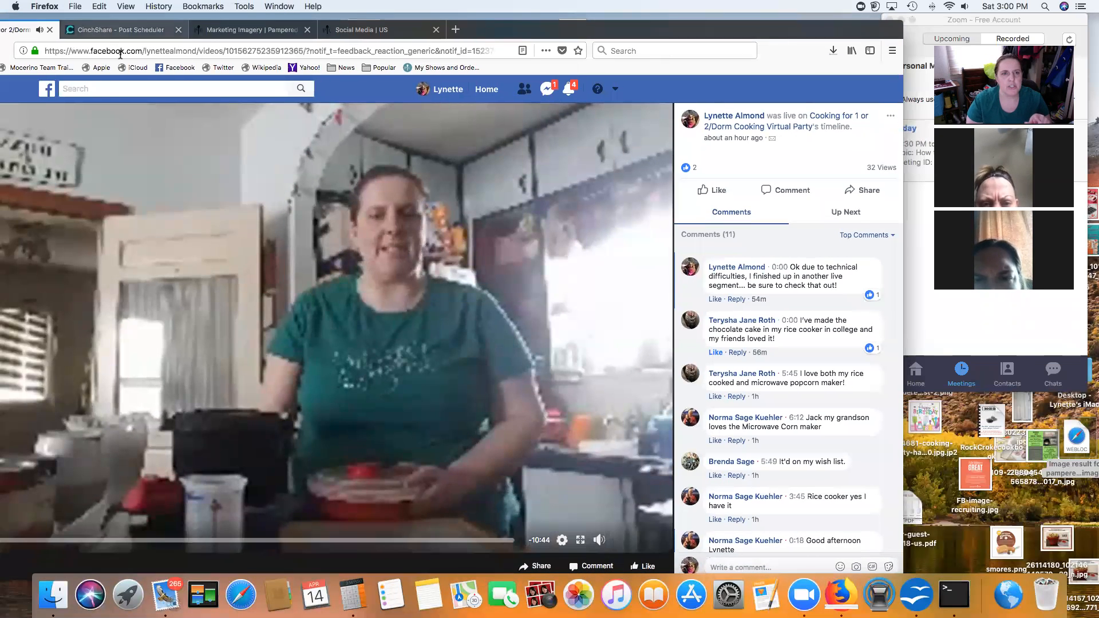
click(256, 31)
drag(821, 28, 906, 22)
Step: Navigate to YouTube, open your channel, and reach the Unlisted video upload page
click(307, 45)
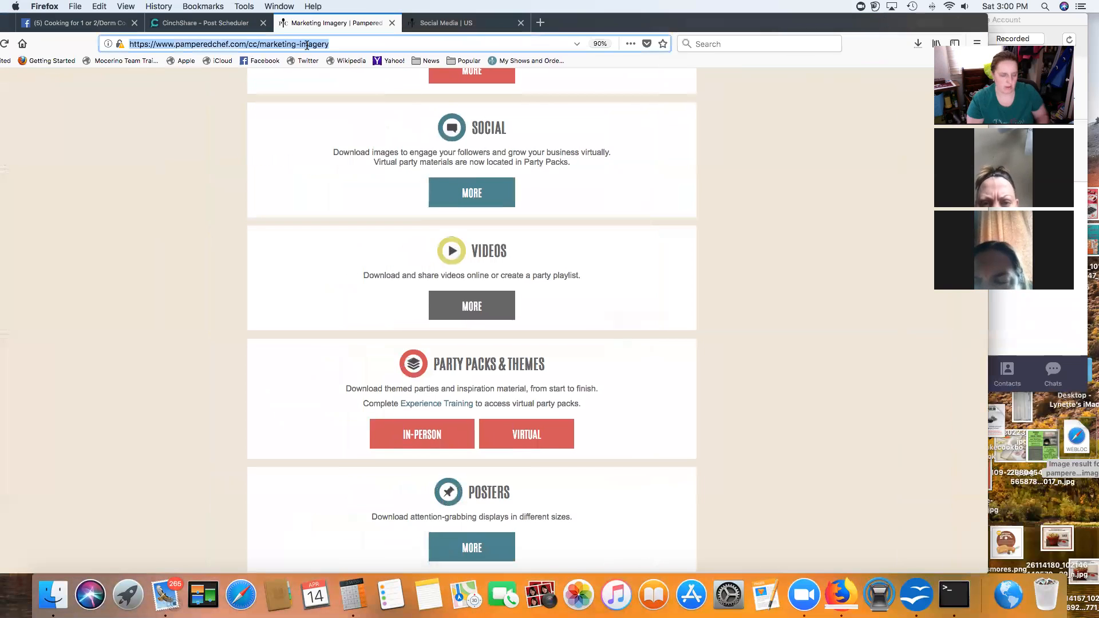
text(youtu)
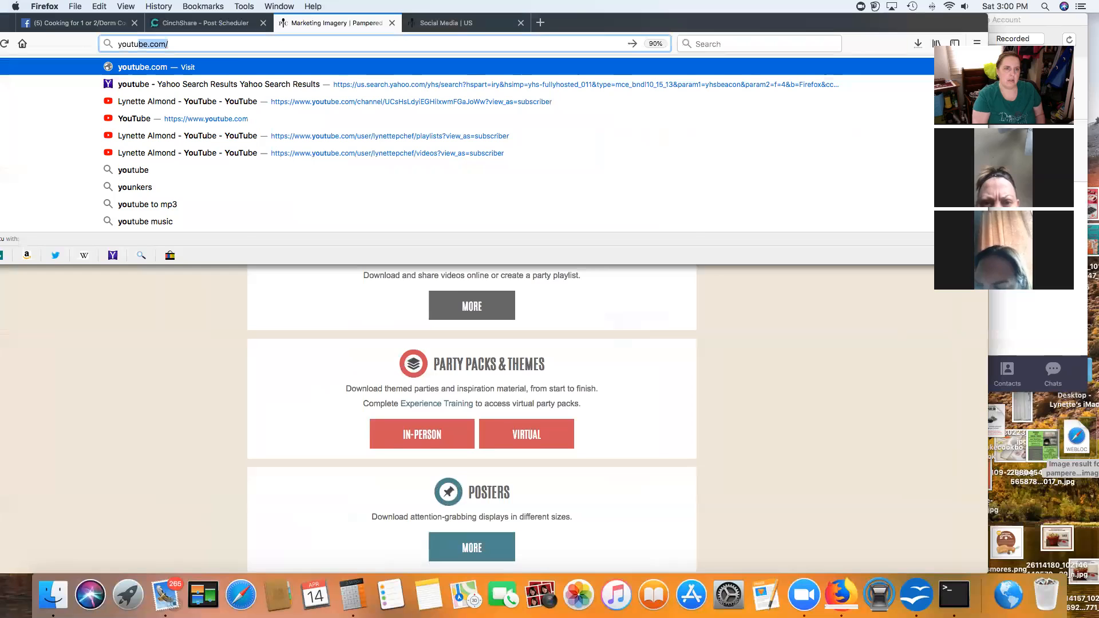
key(Return)
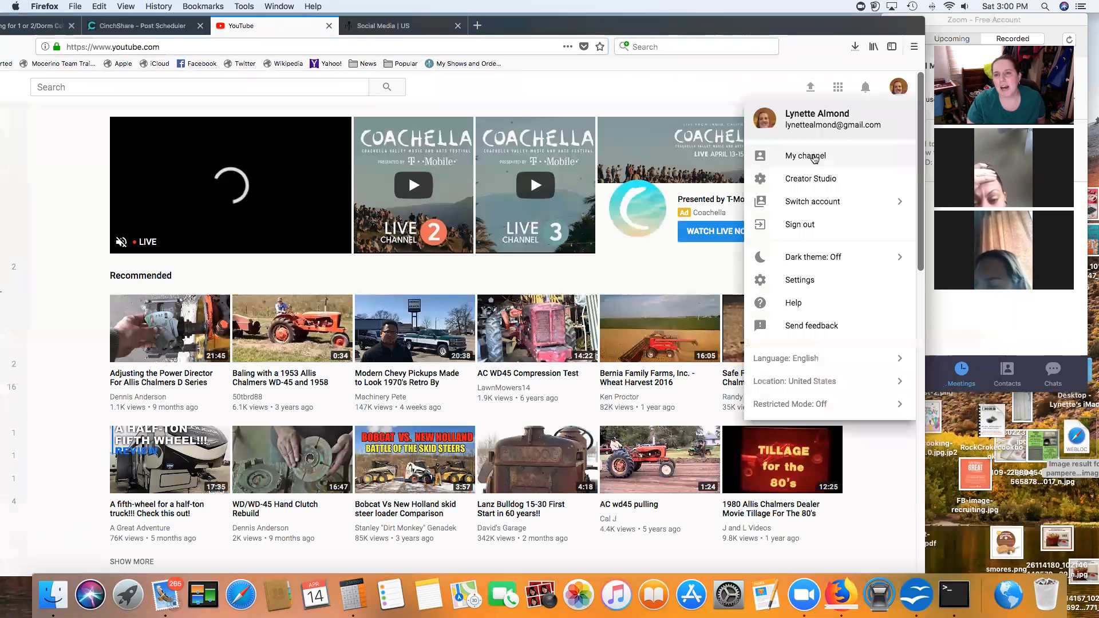
click(813, 157)
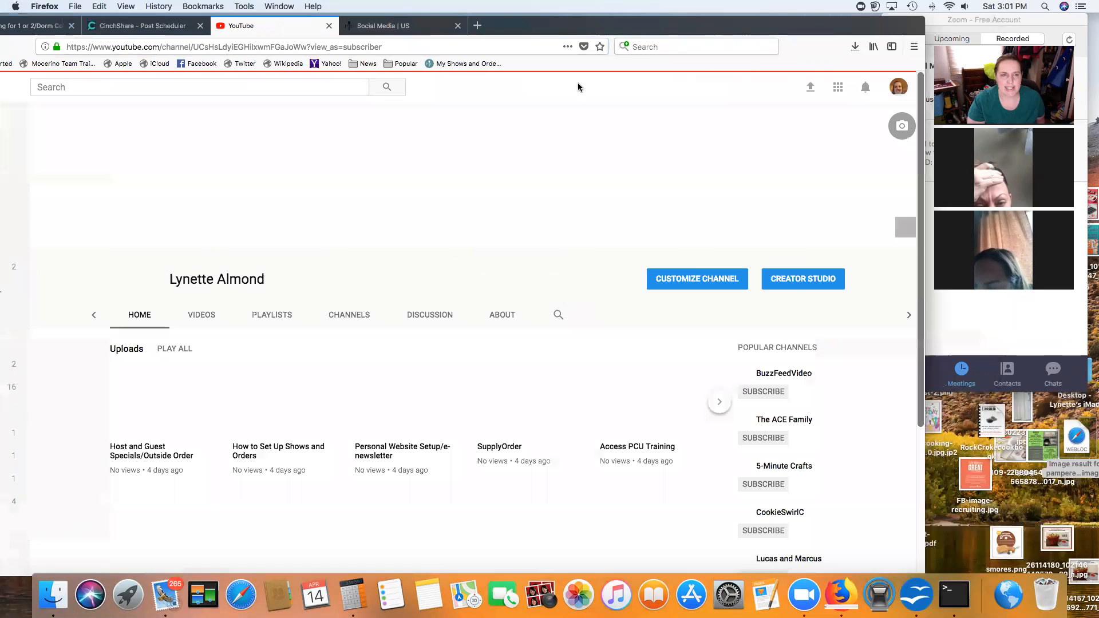
scroll(744, 339, down, 2)
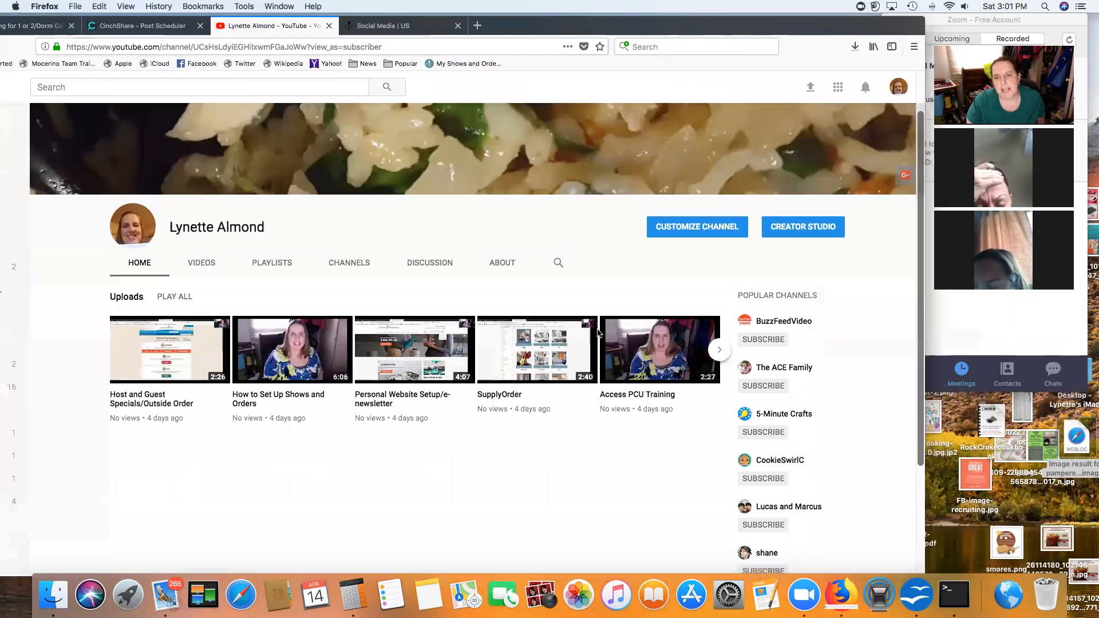
scroll(554, 335, down, 3)
scroll(549, 333, up, 5)
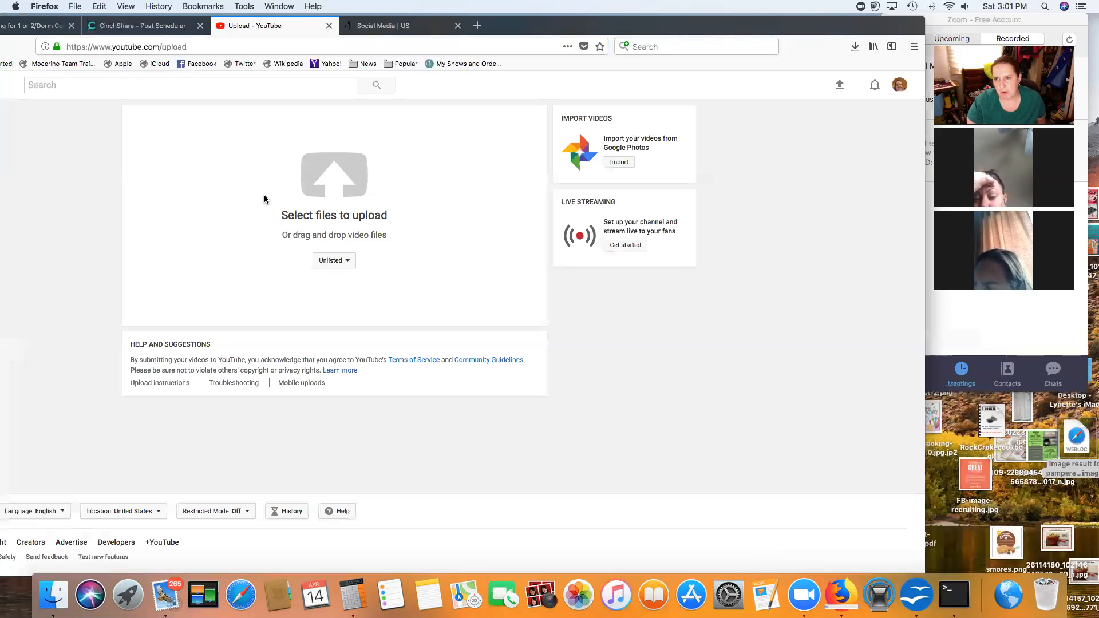
key(F11)
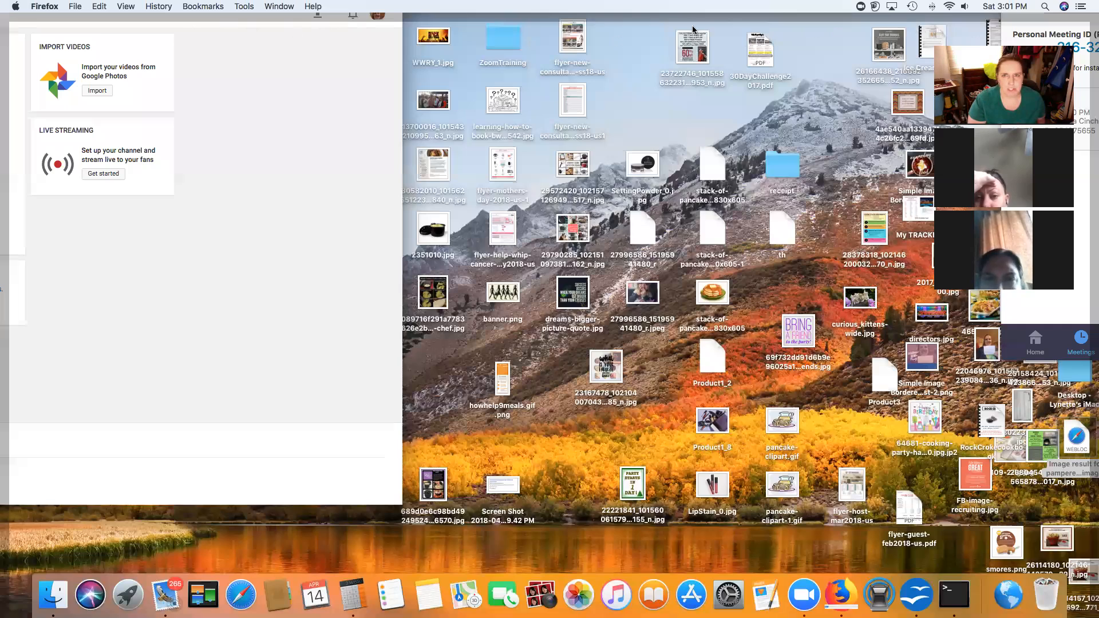
Step: Restore the browser and switch to the Pampered Chef Social Media | US tab
key(F11)
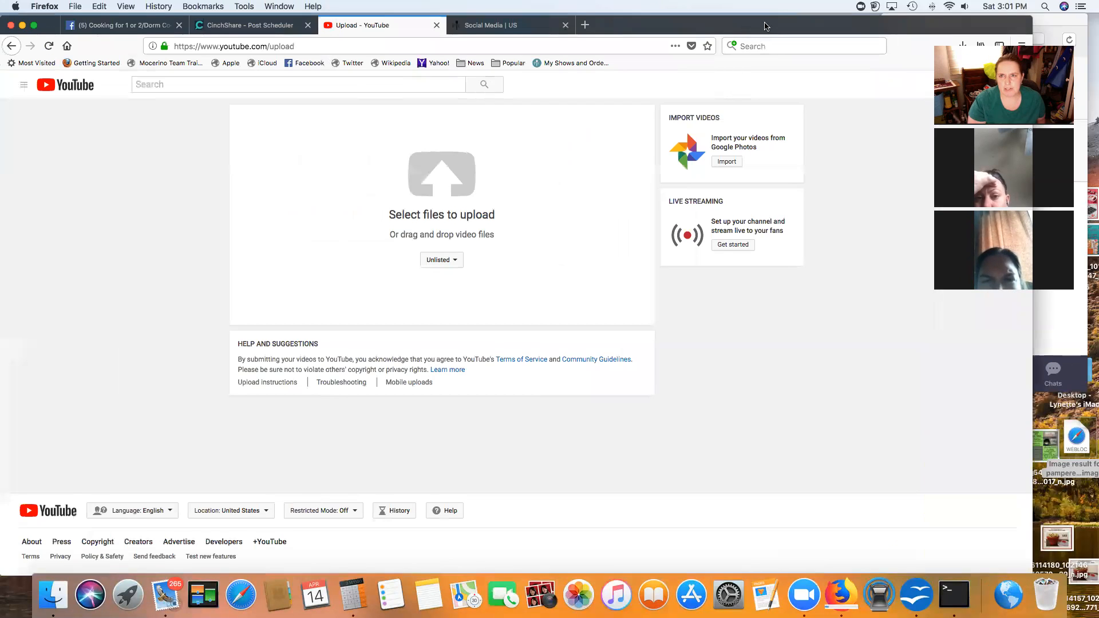
drag(764, 27, 739, 129)
drag(682, 90, 686, 87)
click(475, 88)
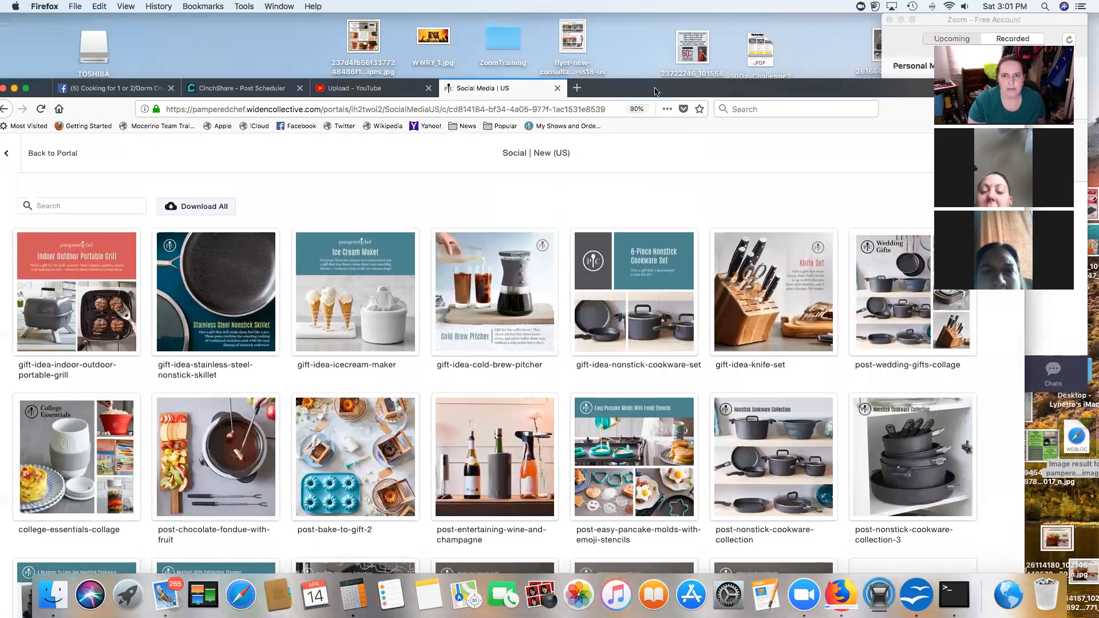
drag(671, 82, 687, 52)
Step: Go back to the Social Media portal and browse collections from New for Spring to Product & Recipe Posts
click(43, 85)
scroll(146, 338, down, 5)
scroll(146, 336, down, 10)
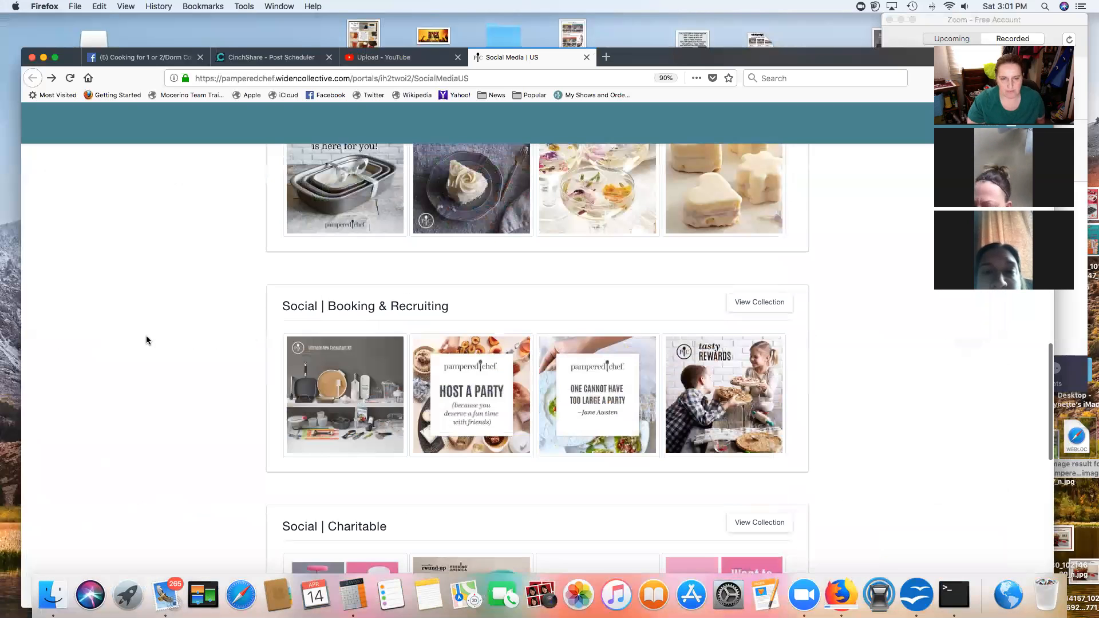
scroll(146, 340, down, 10)
scroll(147, 340, up, 13)
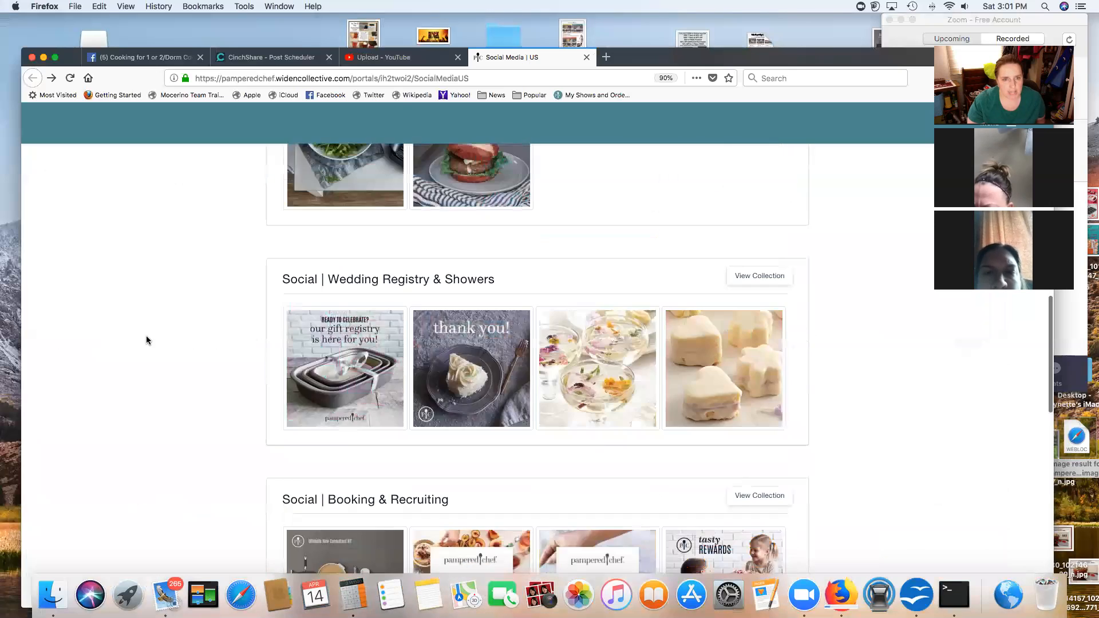
scroll(147, 341, up, 8)
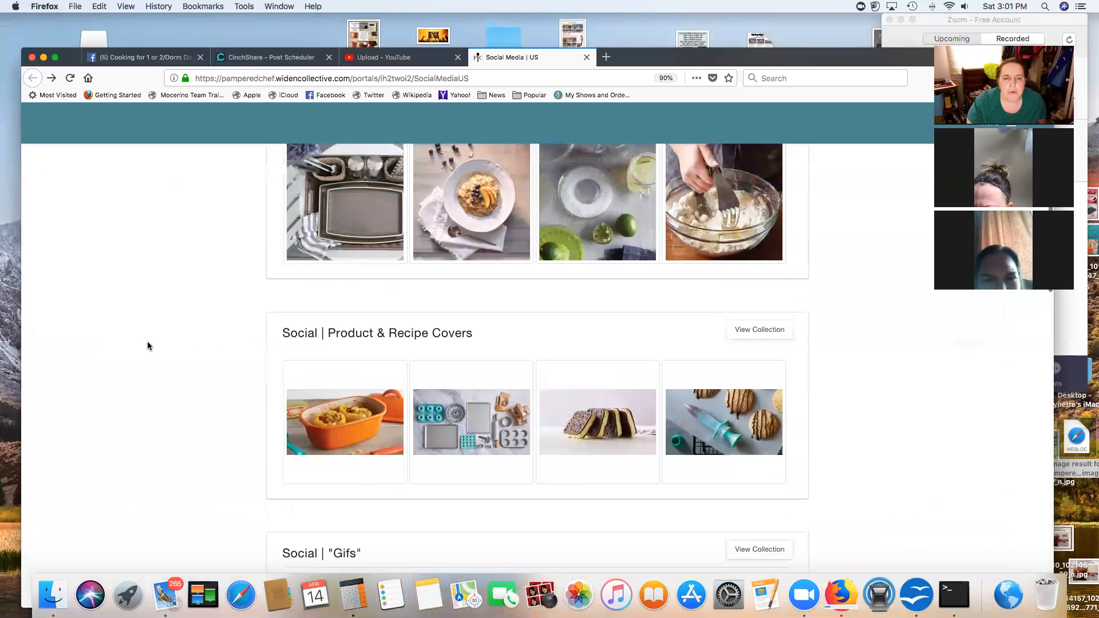
scroll(146, 342, up, 5)
scroll(147, 341, down, 4)
scroll(147, 346, down, 7)
scroll(735, 253, up, 8)
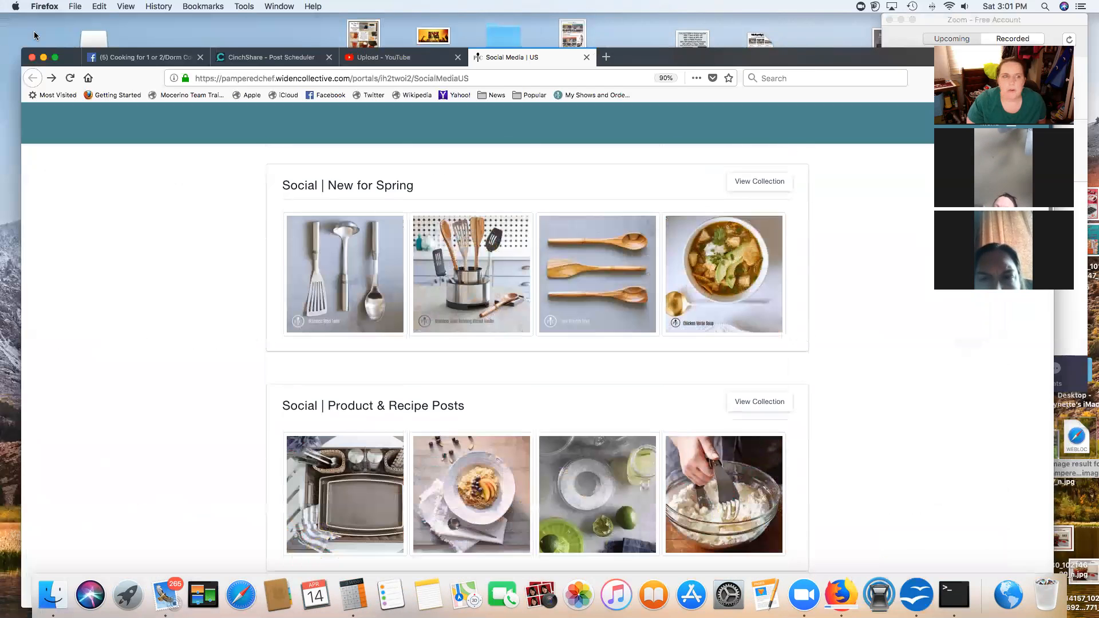
drag(889, 60, 829, 62)
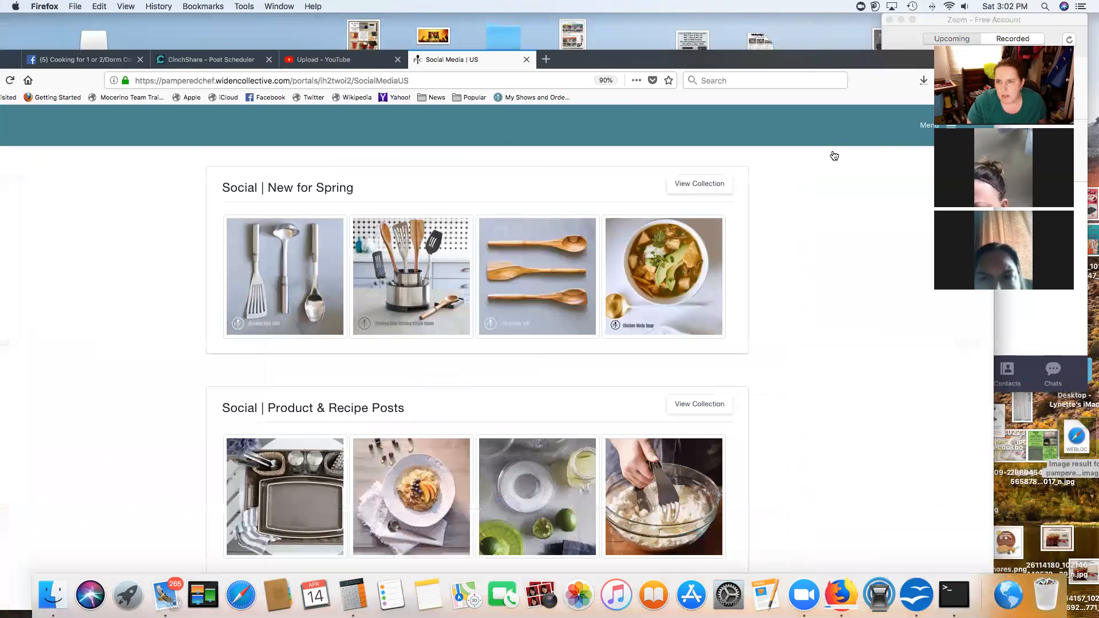
Step: Open the Videos library and start a YouTube share of the Champagne Opener video
click(811, 153)
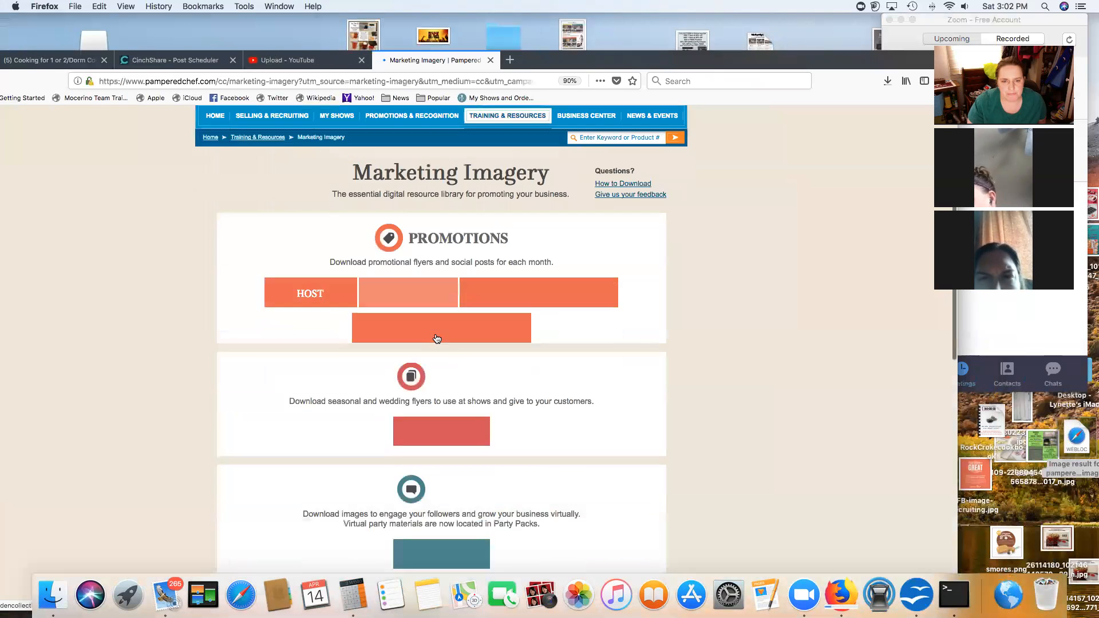
scroll(437, 339, down, 10)
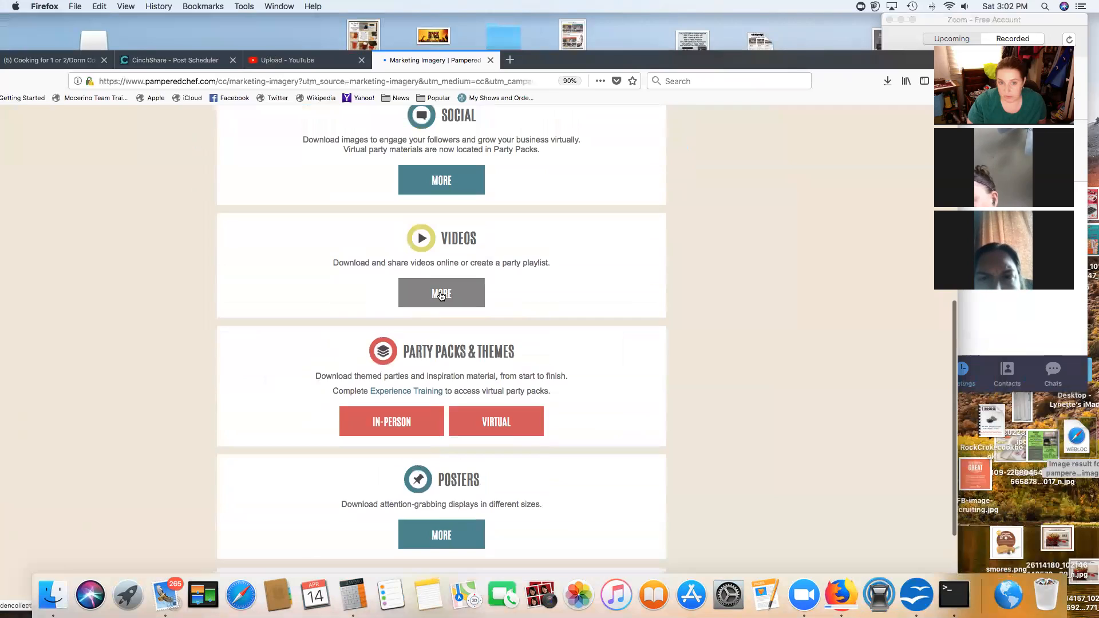
click(441, 293)
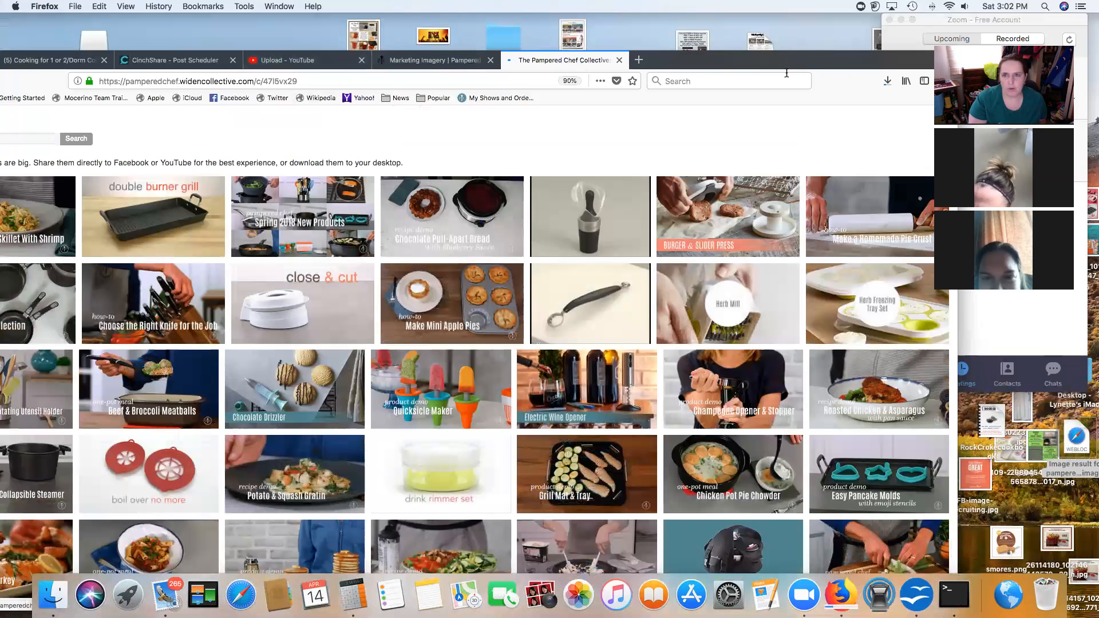
drag(751, 61, 752, 47)
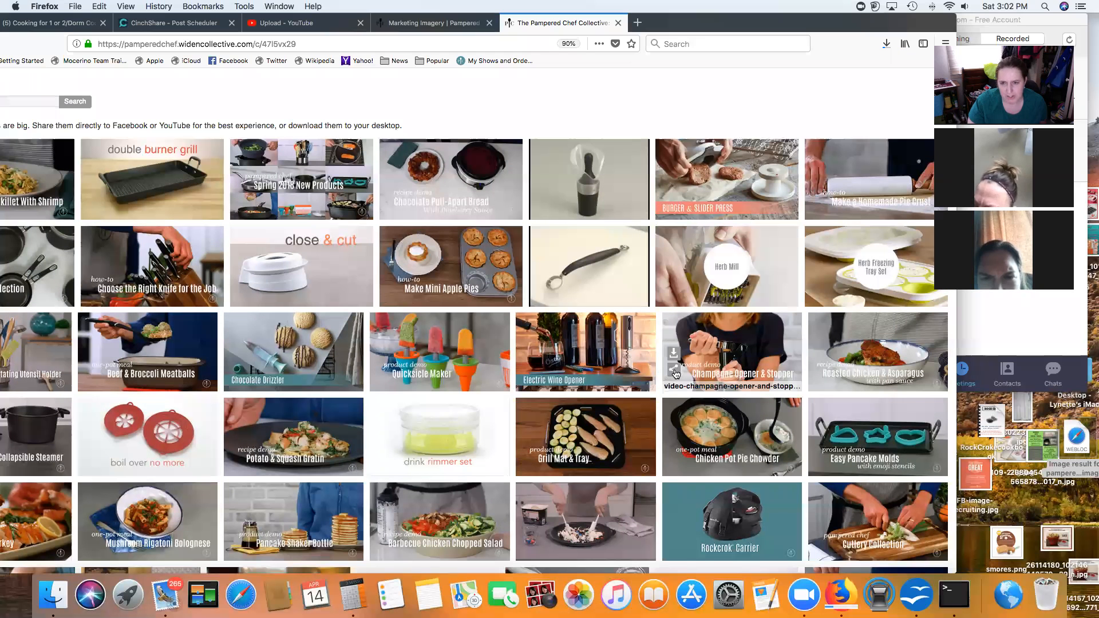
click(674, 370)
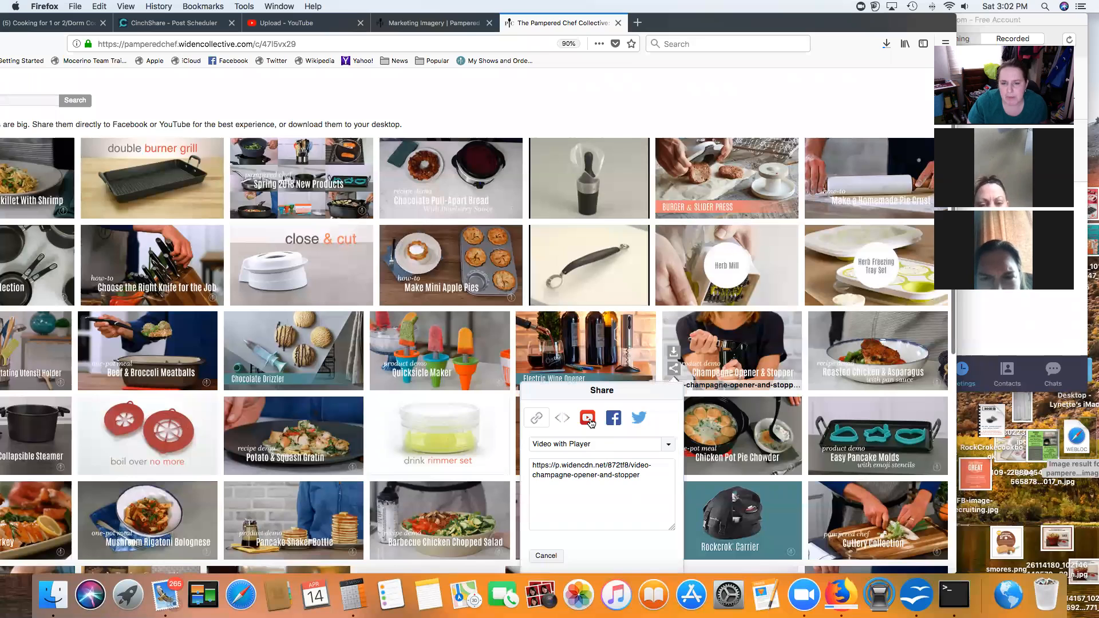
click(588, 419)
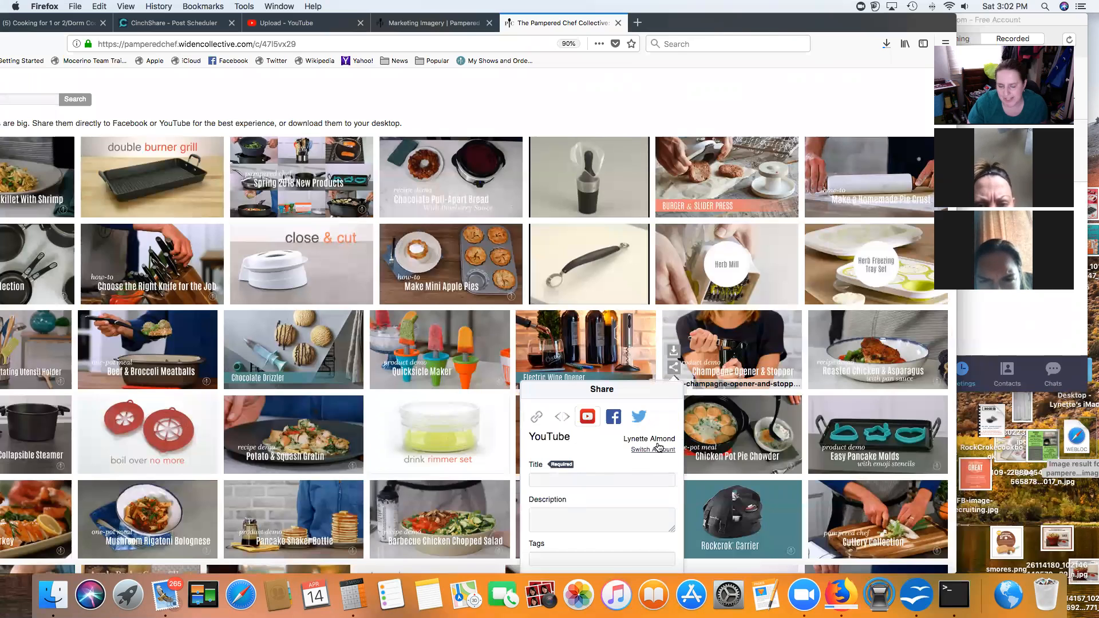
Step: Title it 'Champagne Stopper' with a description about opening Champagne without breaking a ceiling light
click(598, 476)
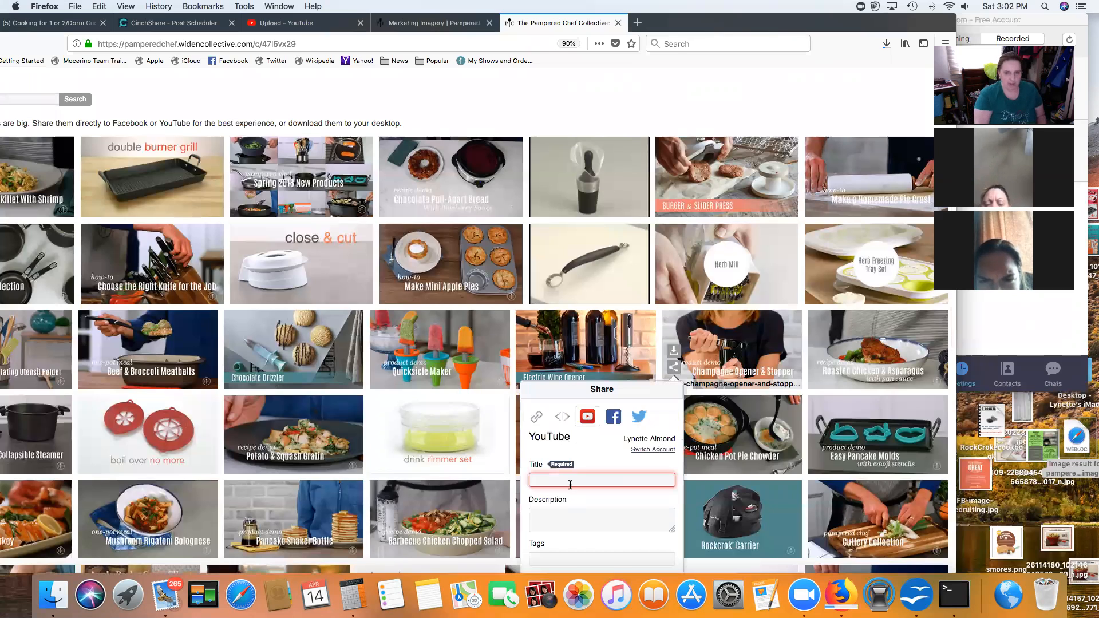
text(Cham)
text(pag)
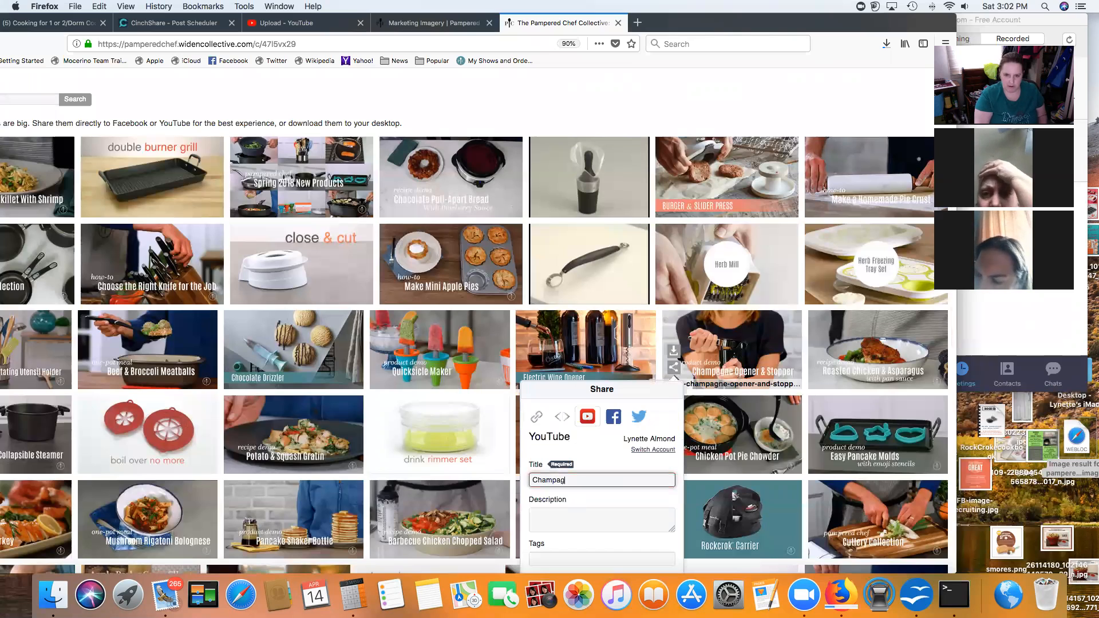
text(ne Stopper)
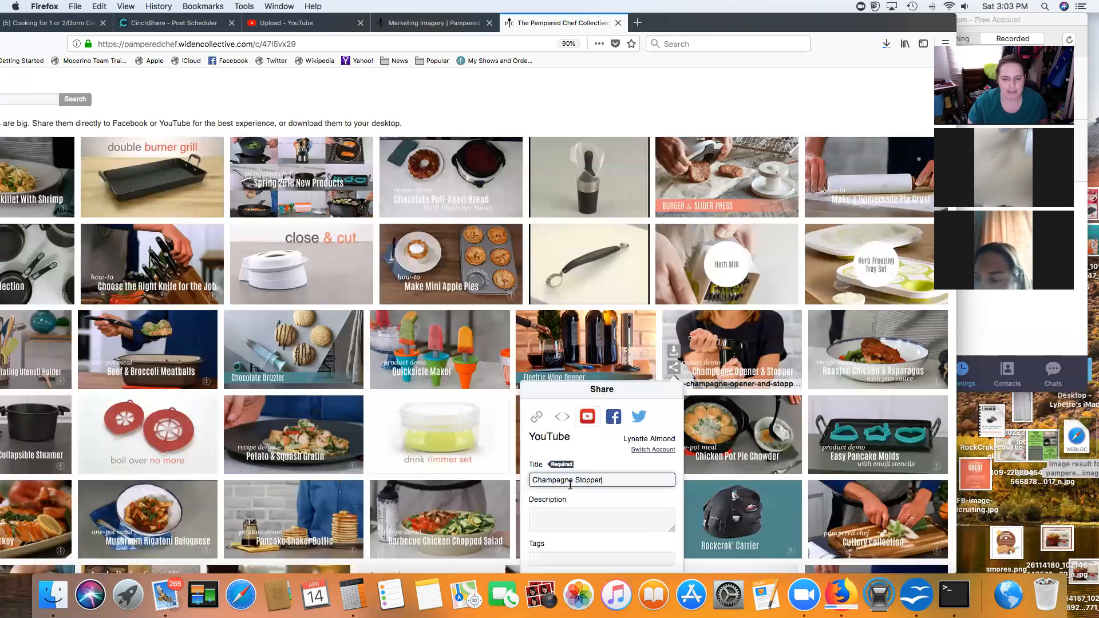
click(567, 519)
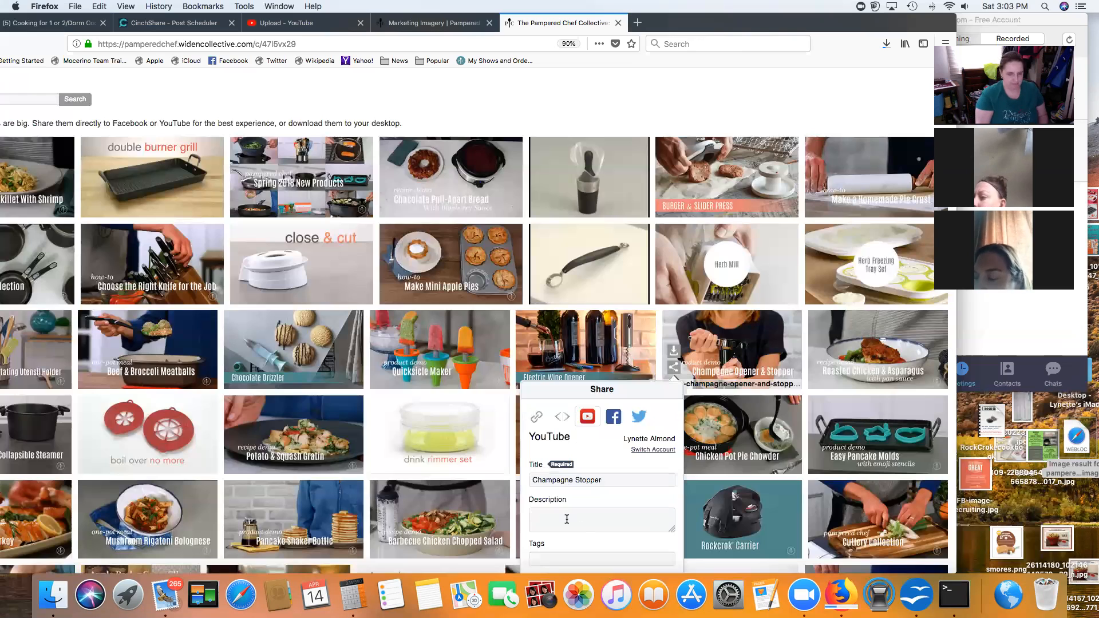
text(Lear)
text(n how t)
key(BackSpace)
text(w to open Champagn)
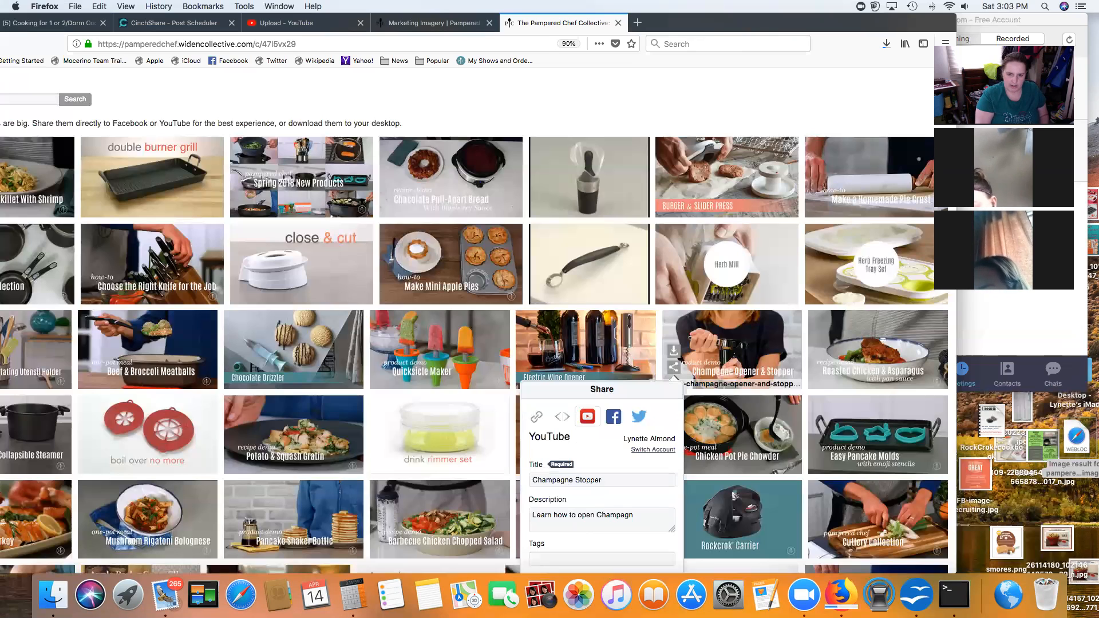
text(e without breaking you)
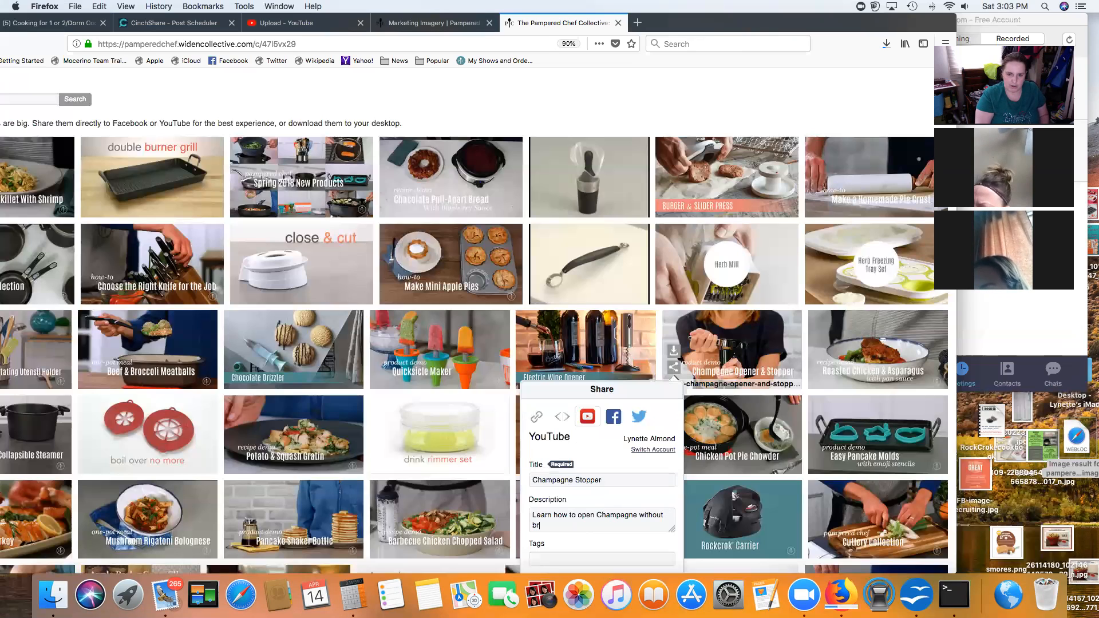
text(r ceiling light!!!)
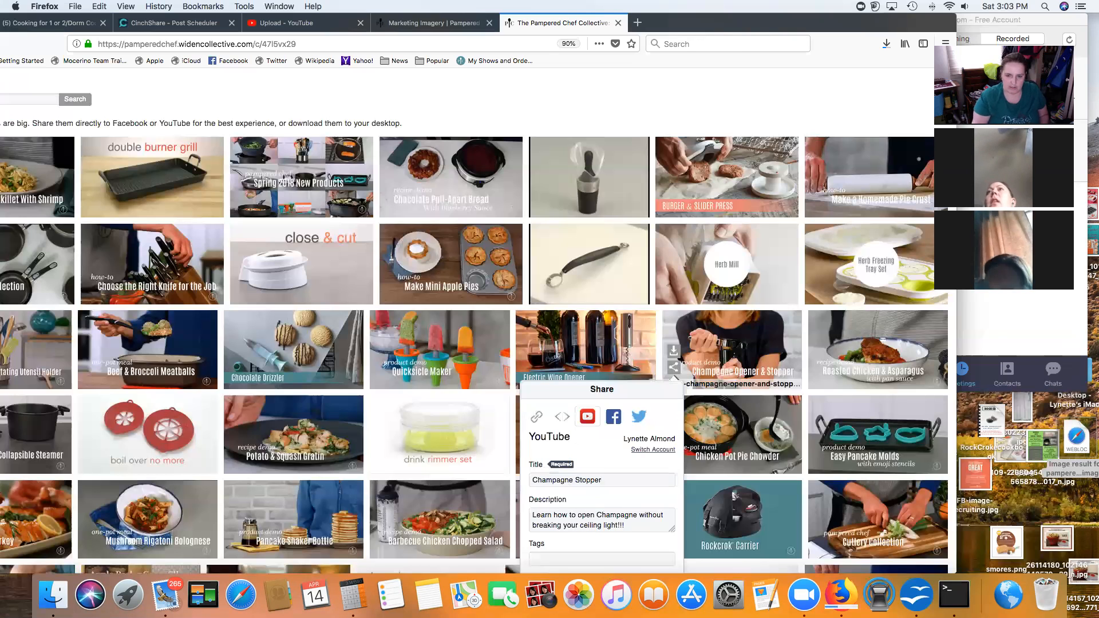
scroll(570, 352, down, 5)
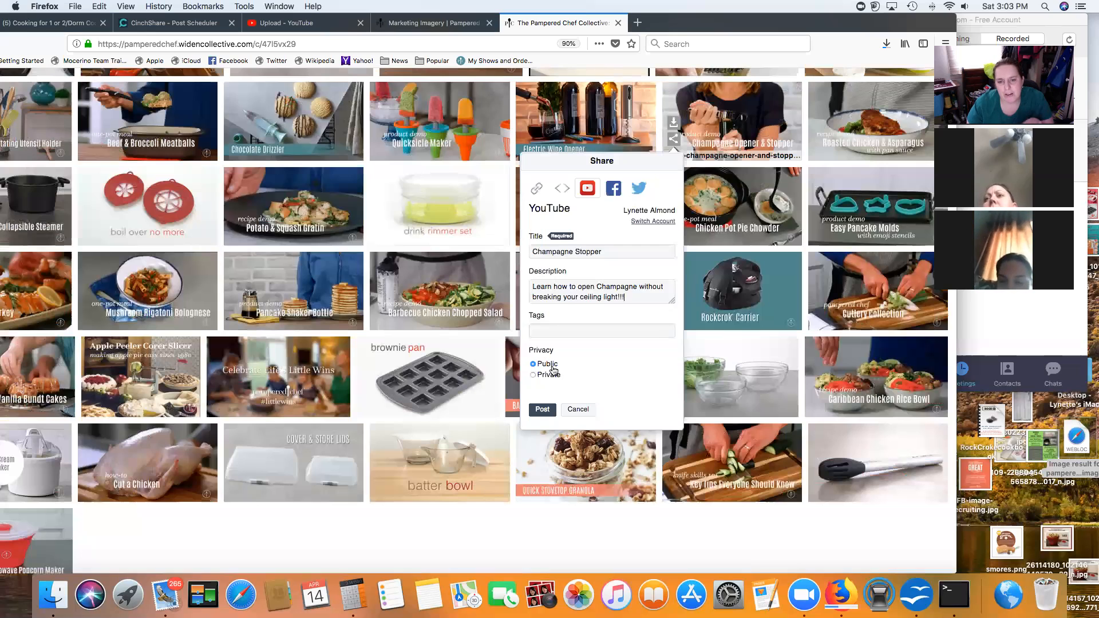
Step: Add the tags 'Wine Drinker Wine Opener' to the YouTube share
click(542, 330)
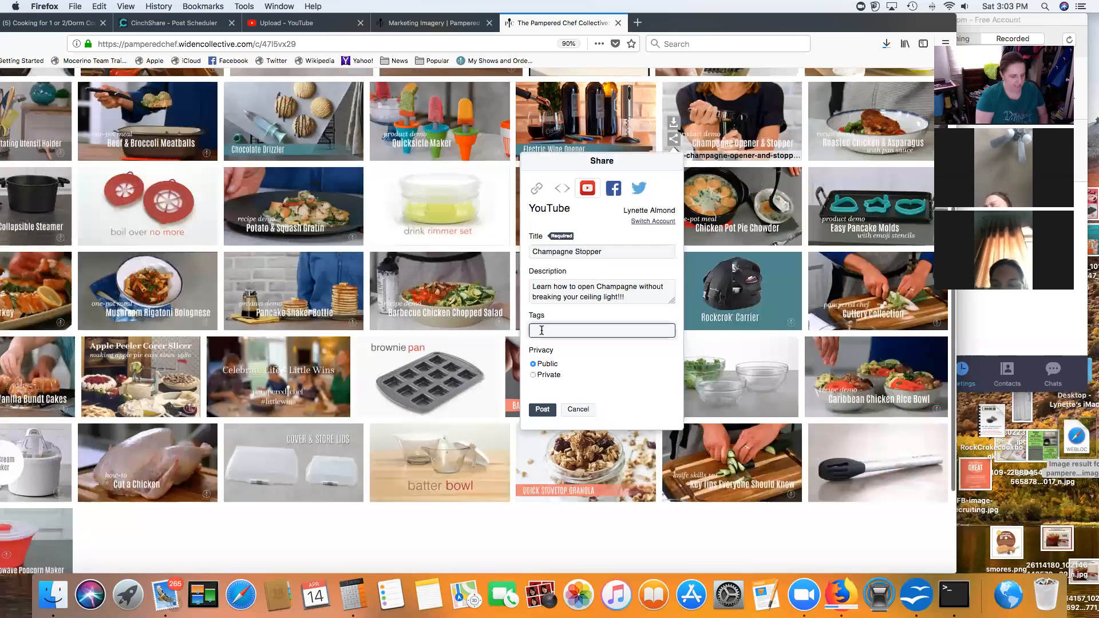
text(Wine )
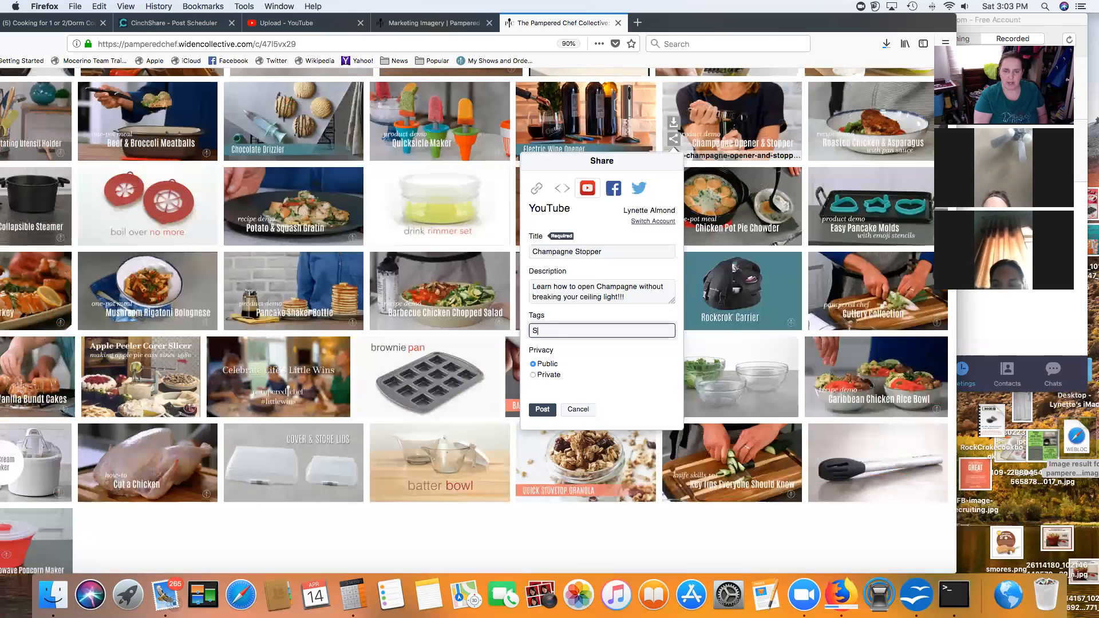
text(Dri)
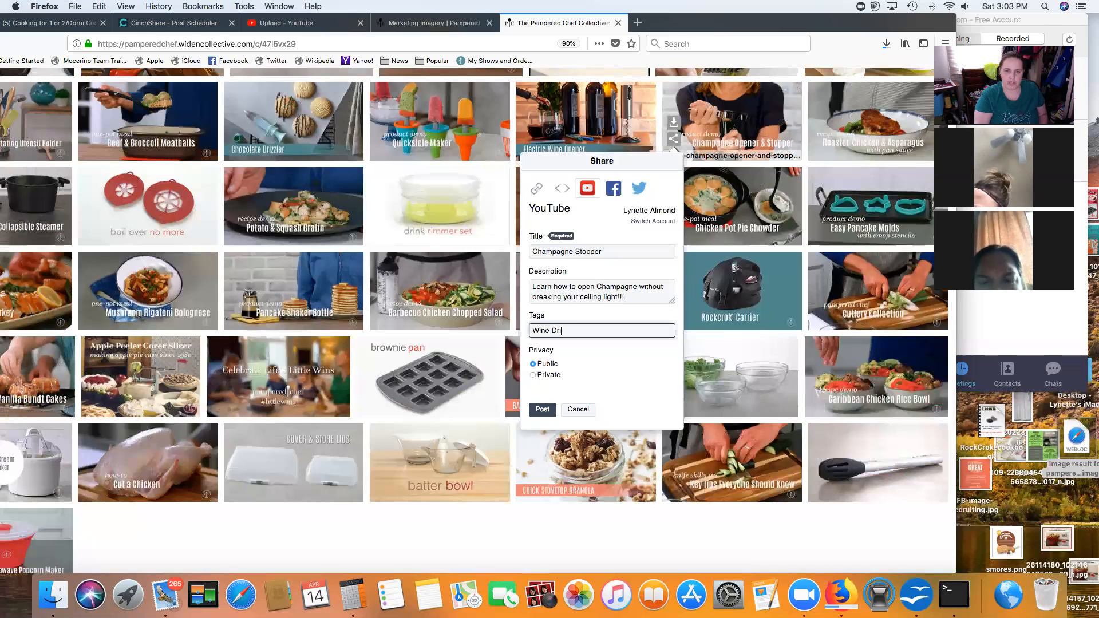
text(nker)
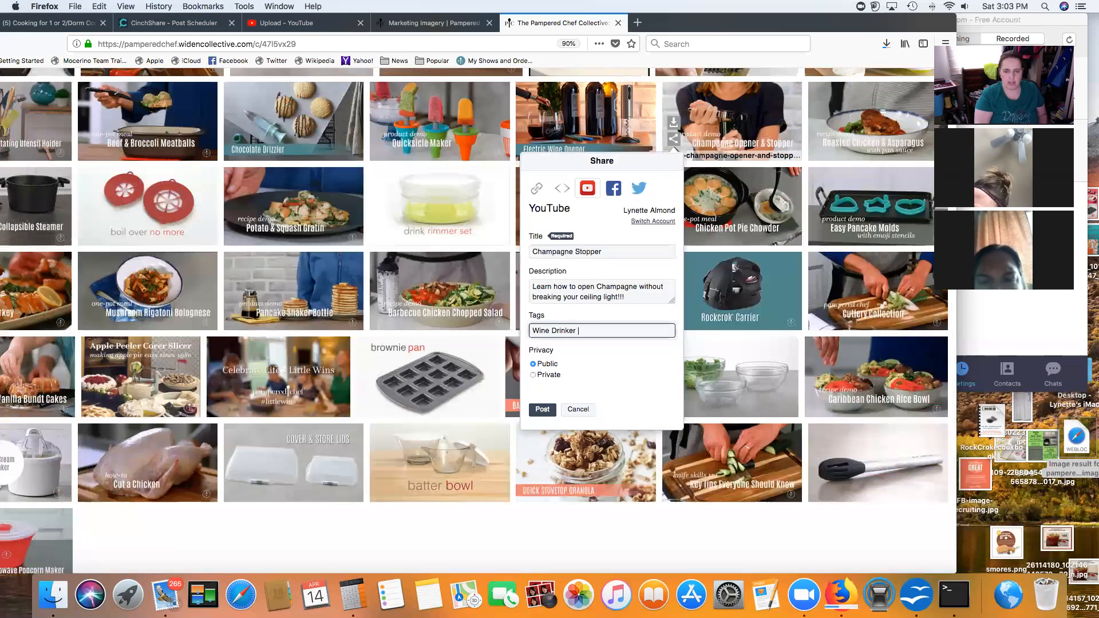
text( C)
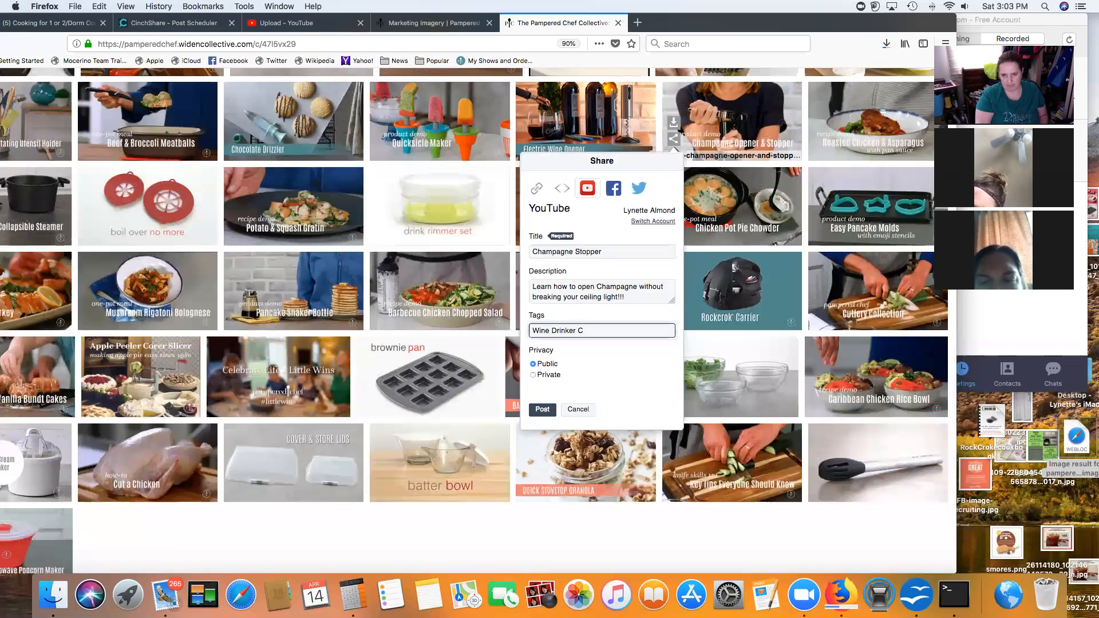
key(BackSpace)
text(Wine Opener)
click(608, 376)
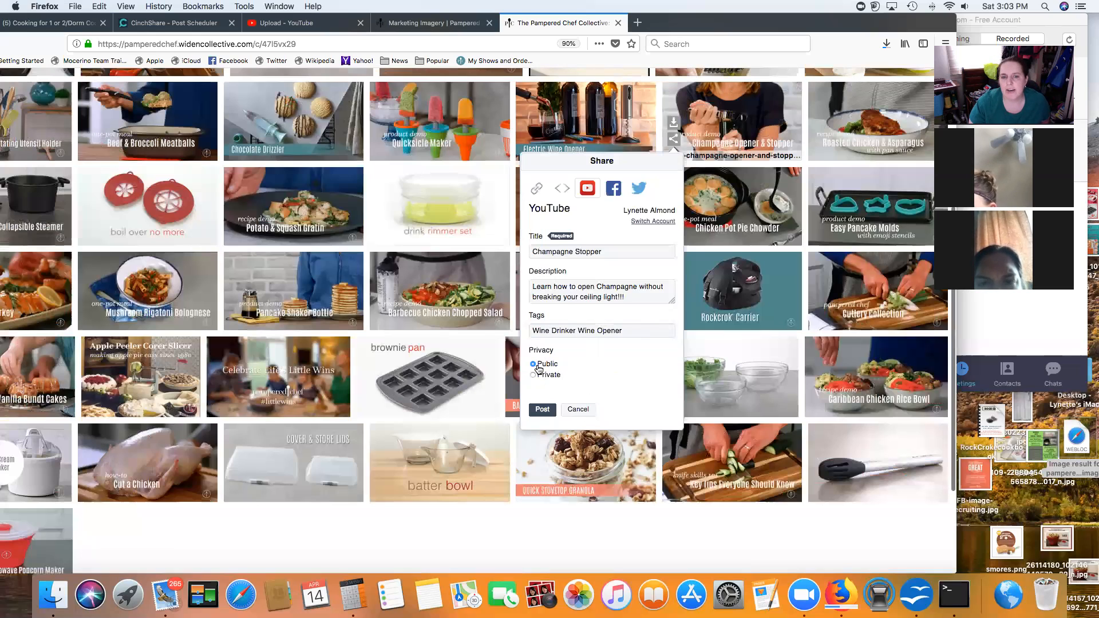
Step: Add the personal website link on a new description line and post the video
key(Return)
text(www.pam)
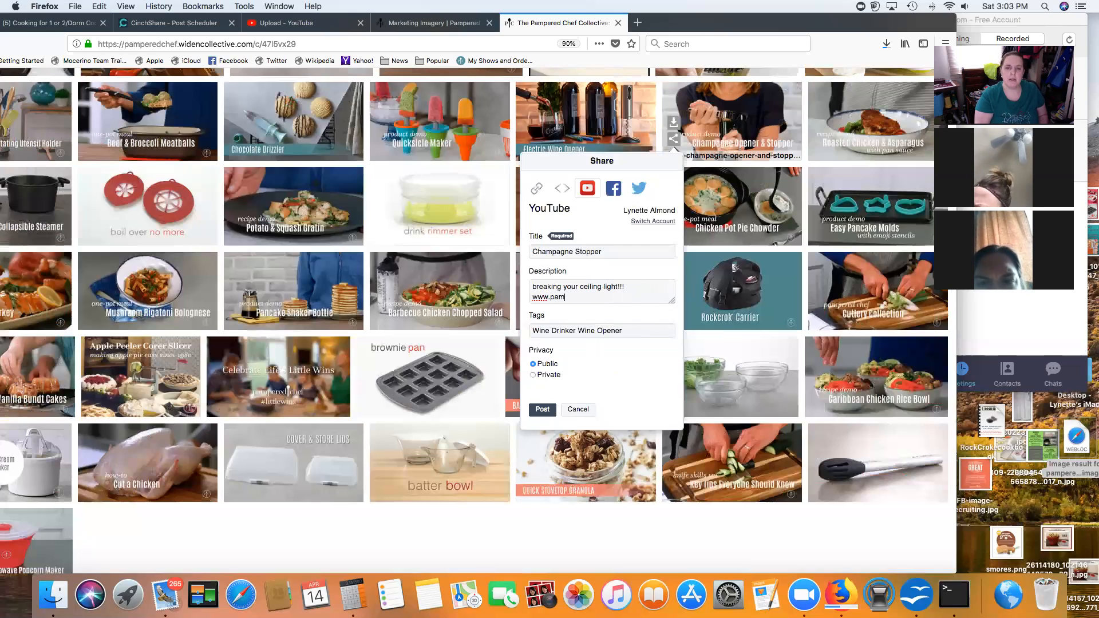
text(peredchef.com)
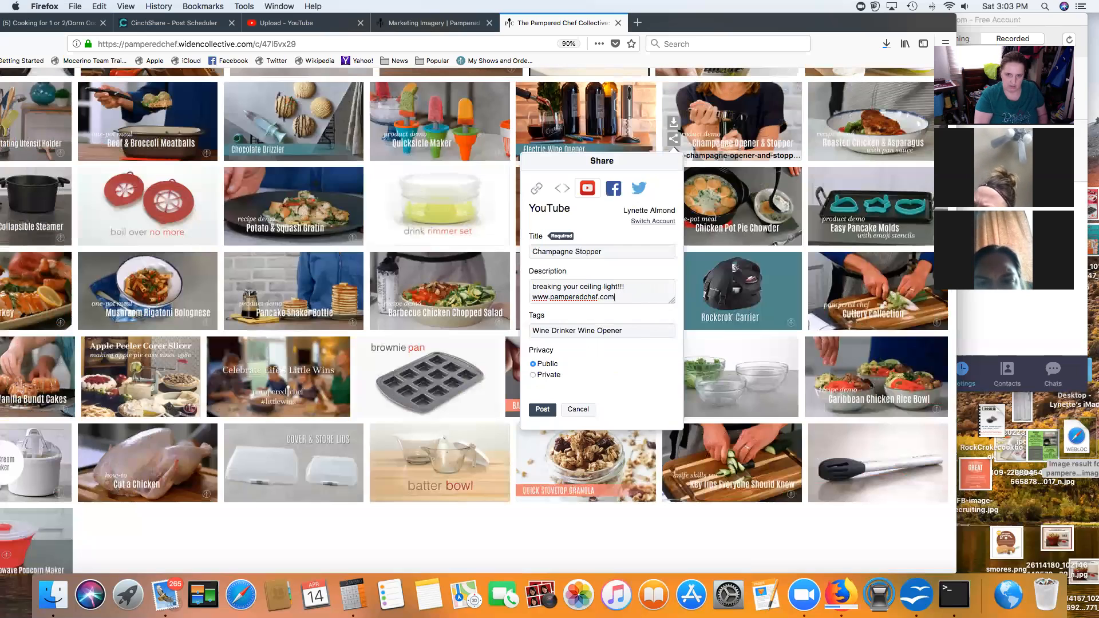
text(/pws/)
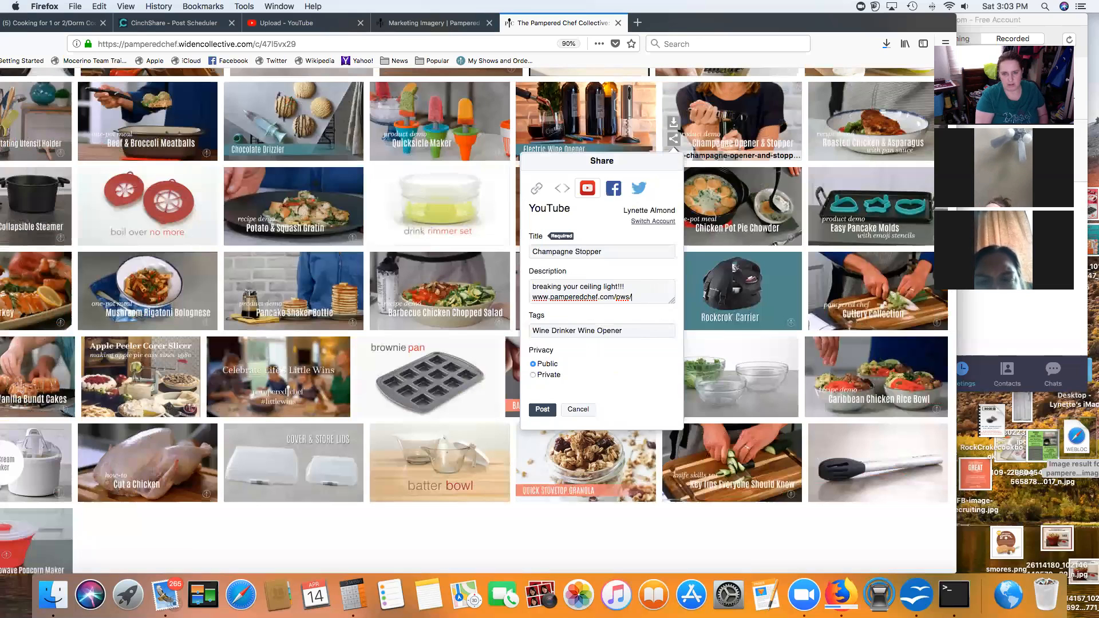
text(lynettecooks)
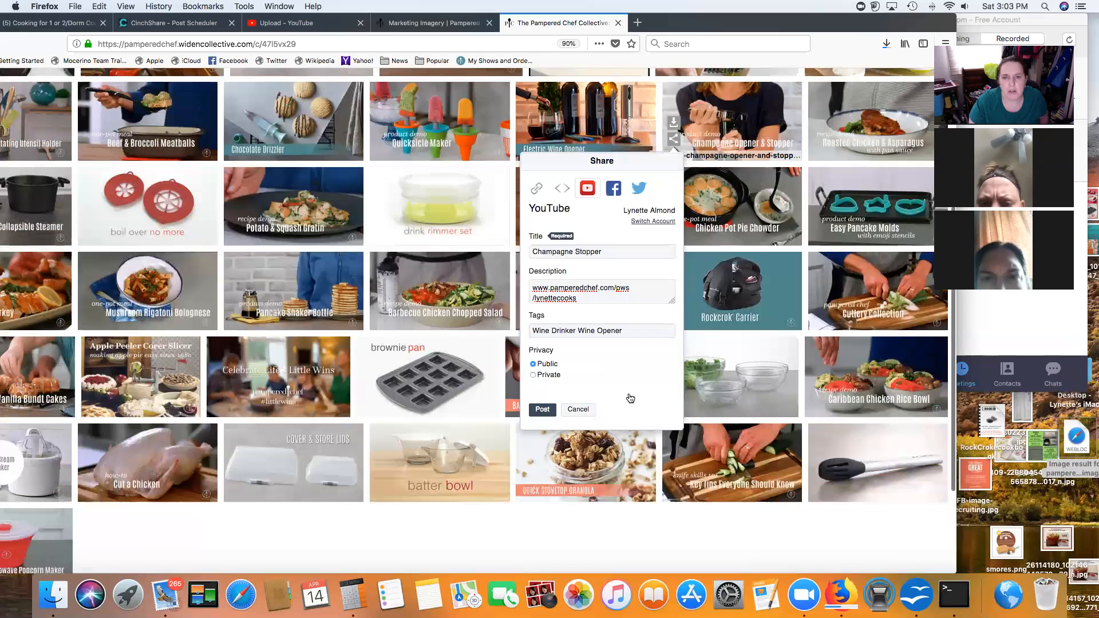
scroll(628, 398, up, 1)
click(542, 413)
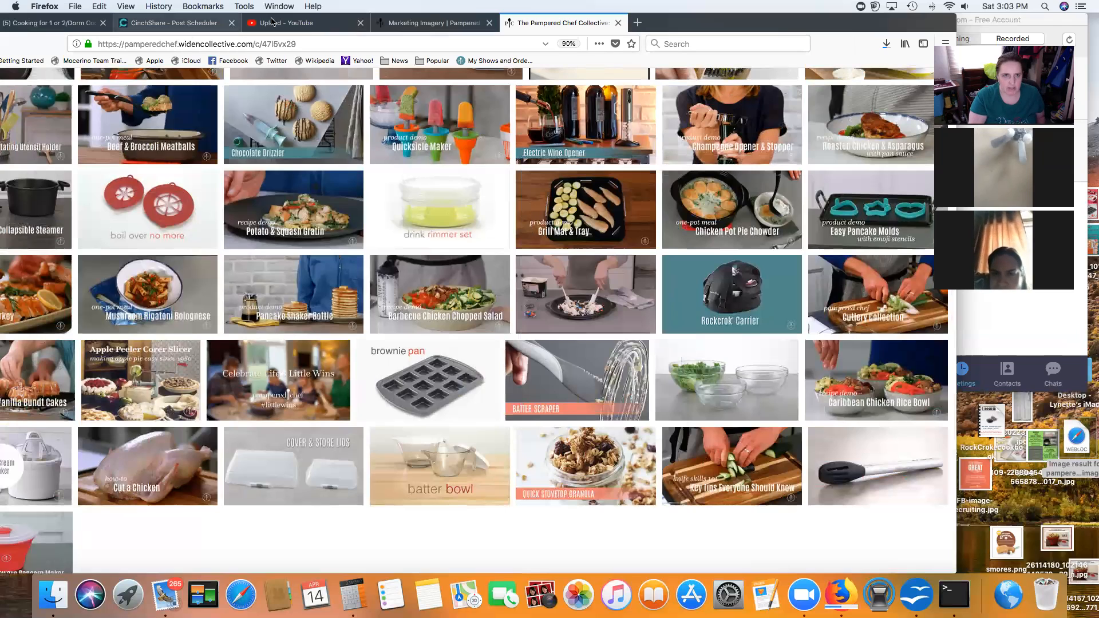
Step: Upload the newest video file from Downloads on the YouTube Upload page
click(327, 25)
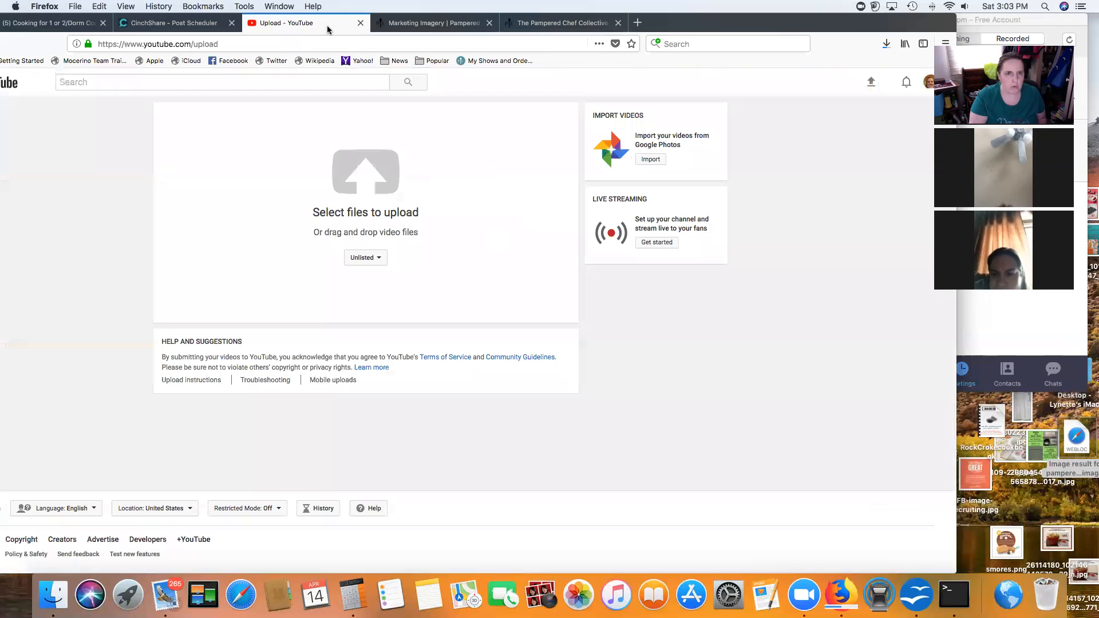
click(362, 182)
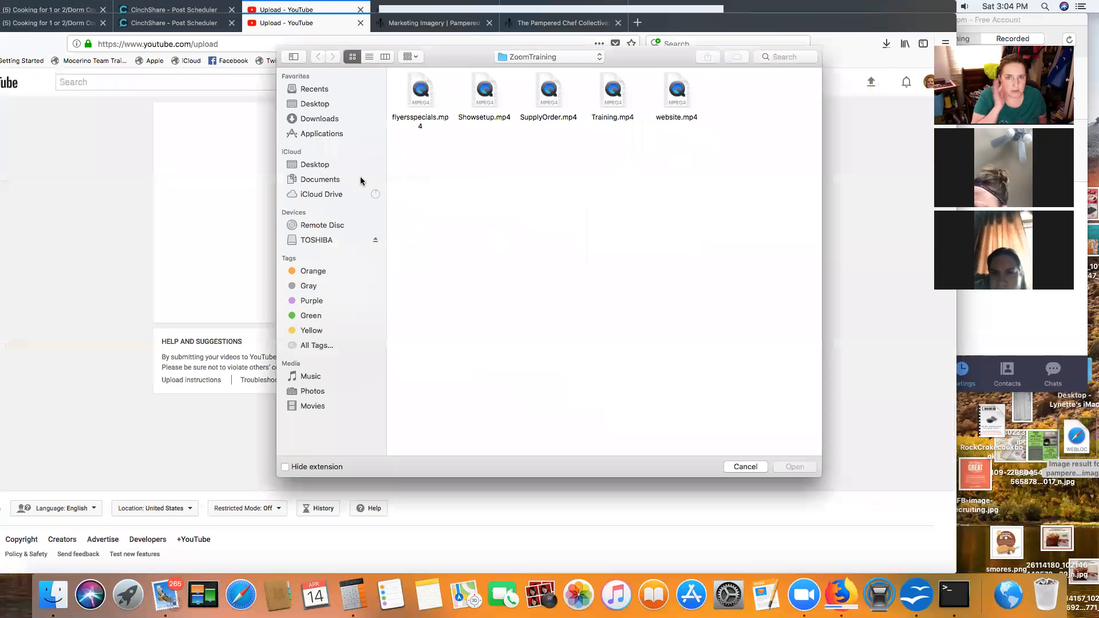
click(318, 119)
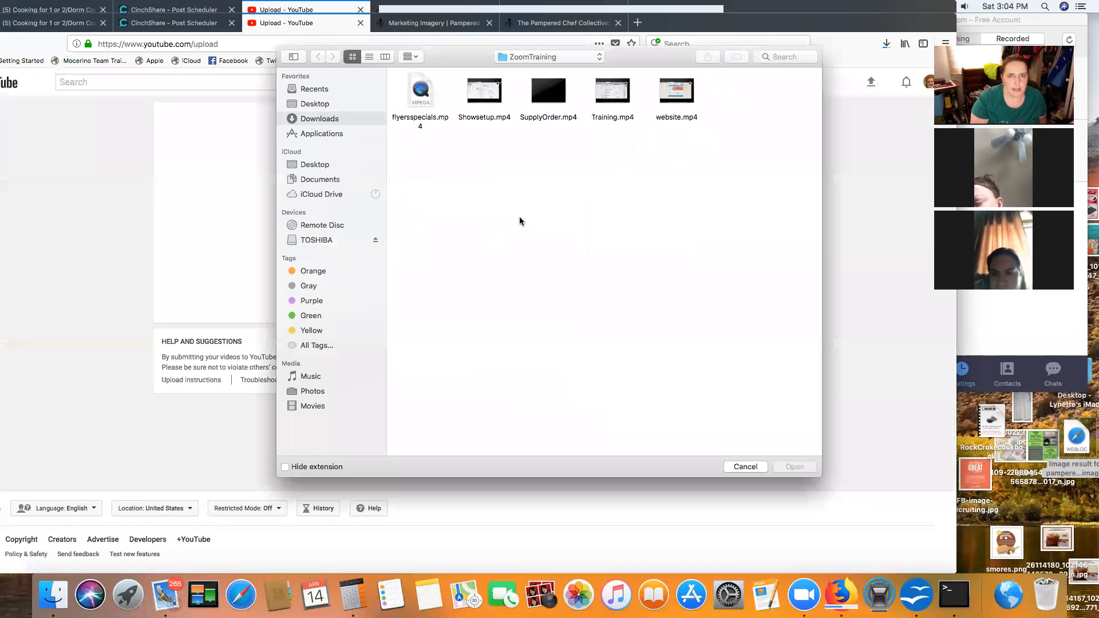
click(375, 59)
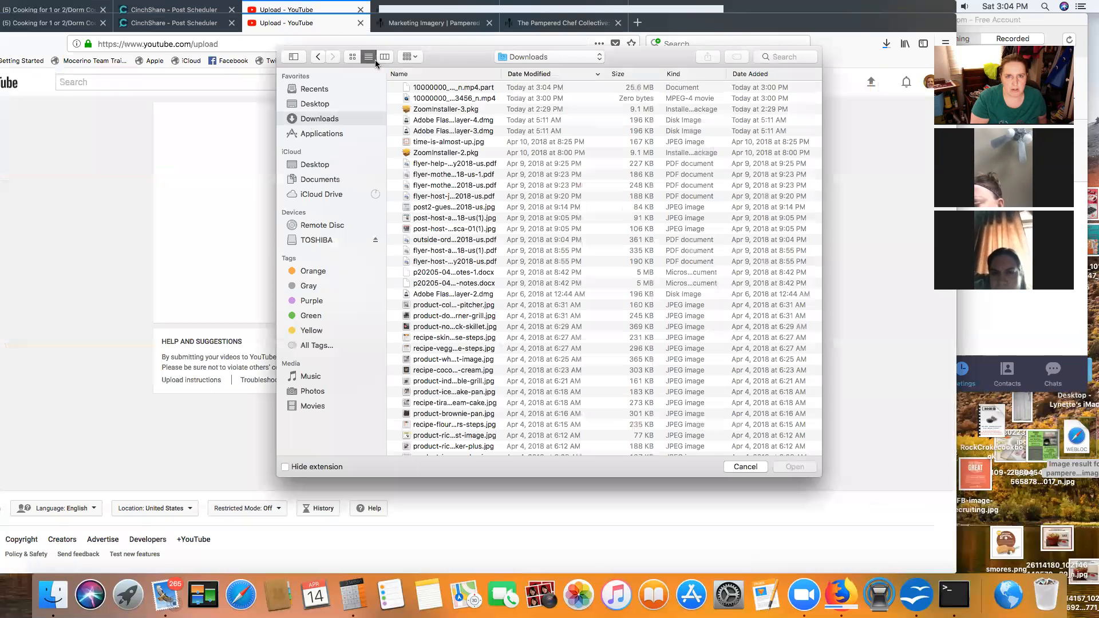
click(512, 89)
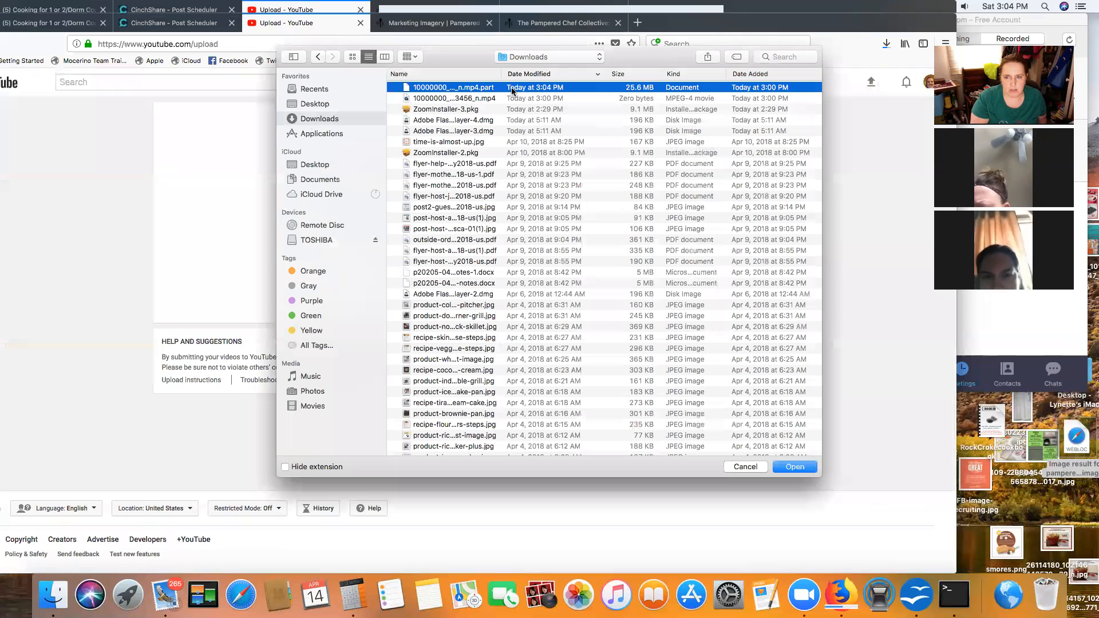
click(793, 467)
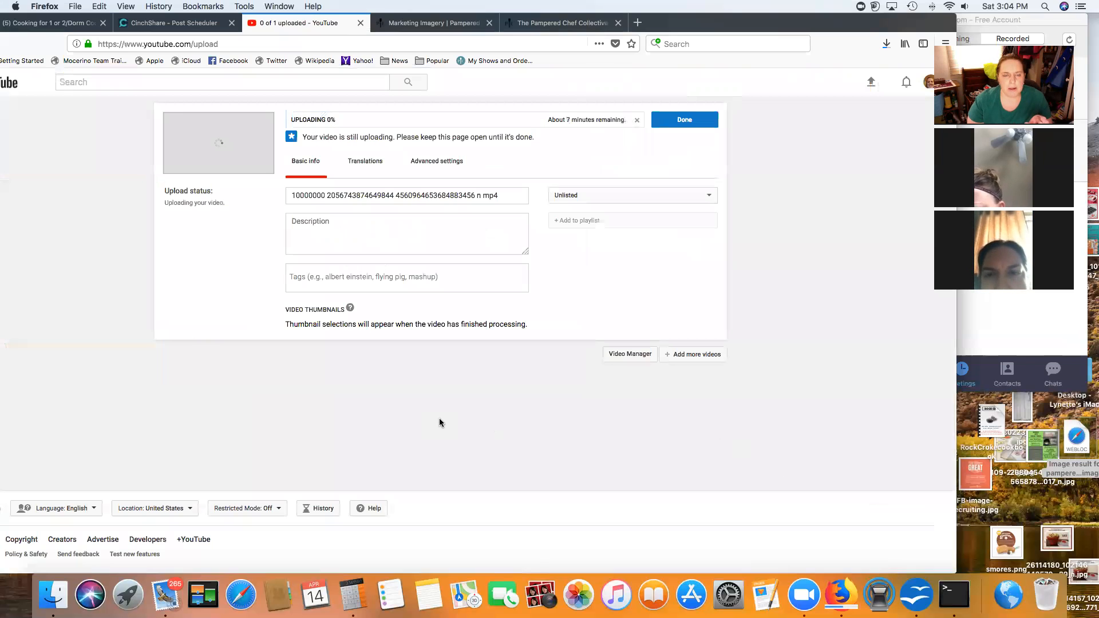
Step: Set the video's privacy to Public and add it to the Party Demonstrations playlist
click(690, 198)
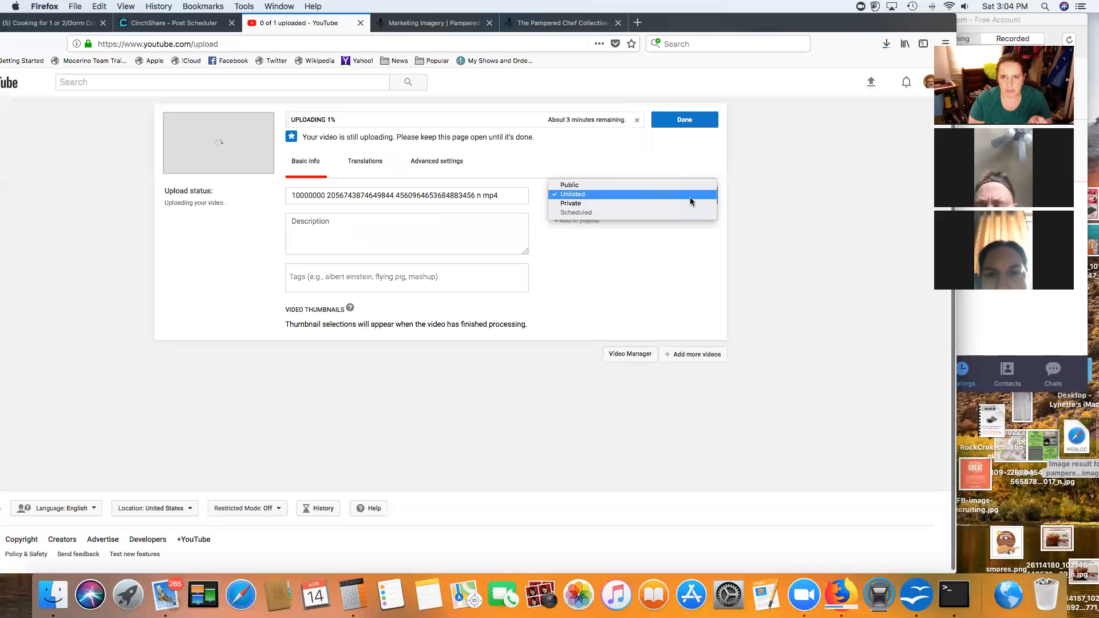
click(612, 185)
click(667, 278)
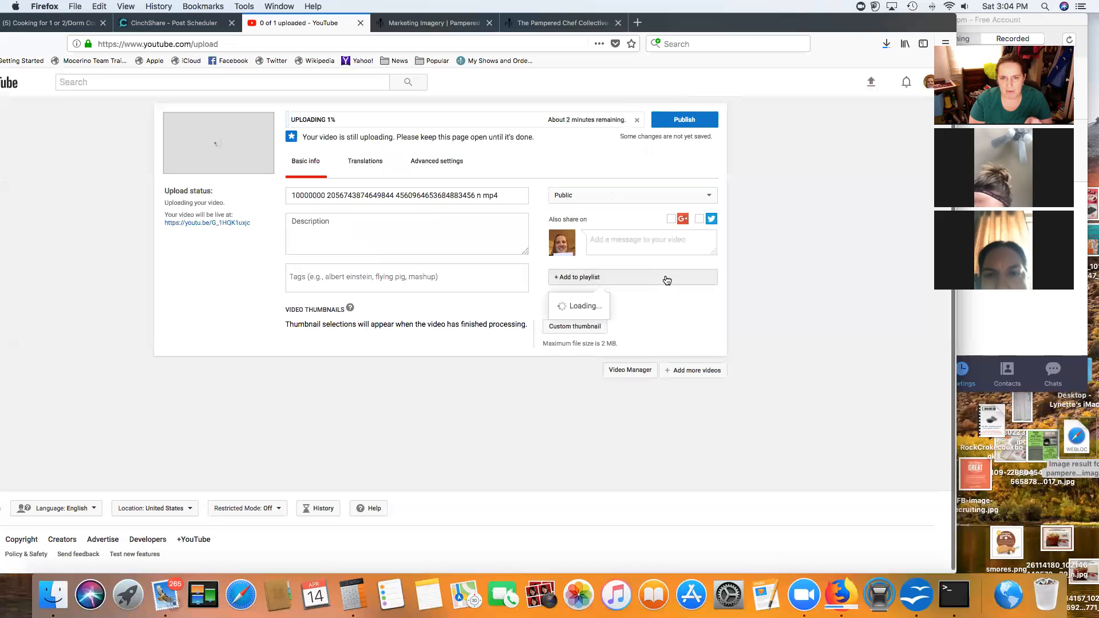
click(562, 346)
Step: Replace the filename title with 'Cooking for one or two/dorm cooking'
click(315, 222)
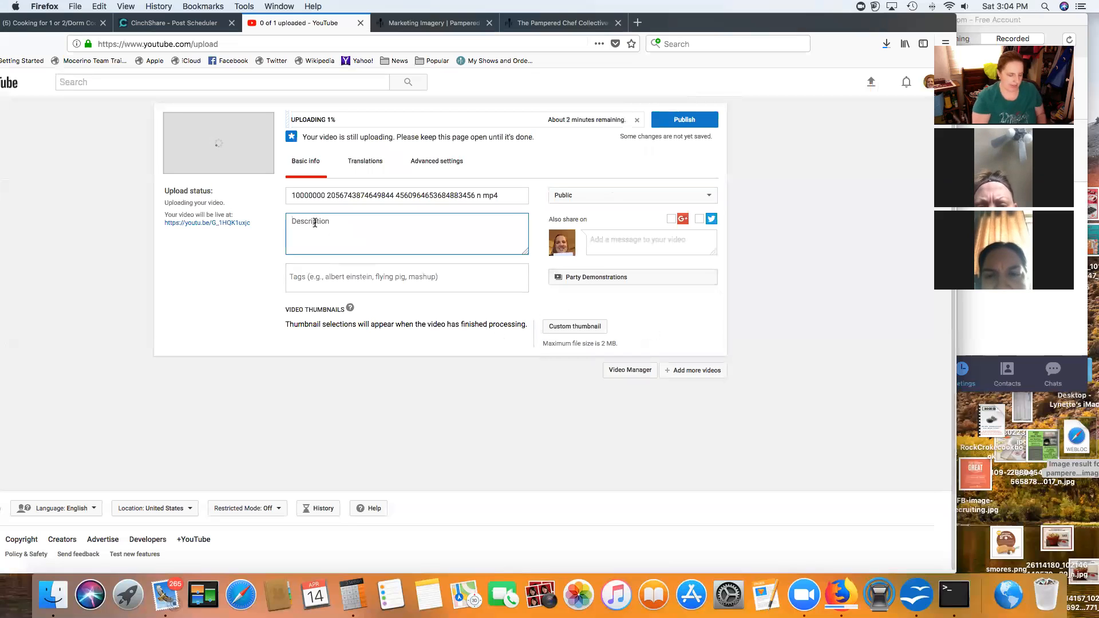
drag(508, 196, 189, 192)
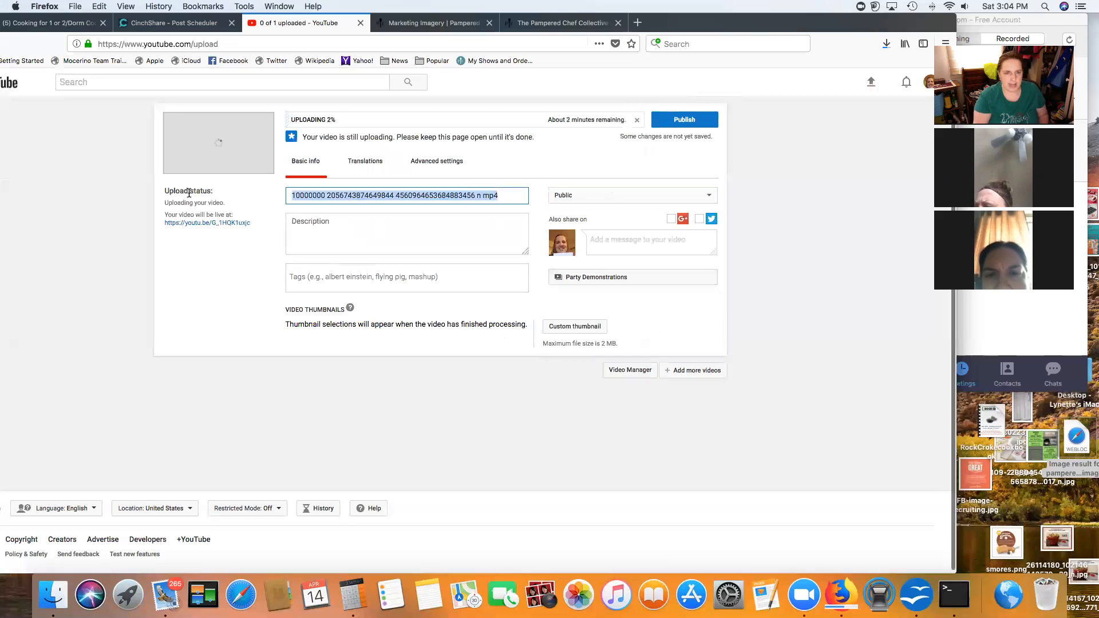
text(Co)
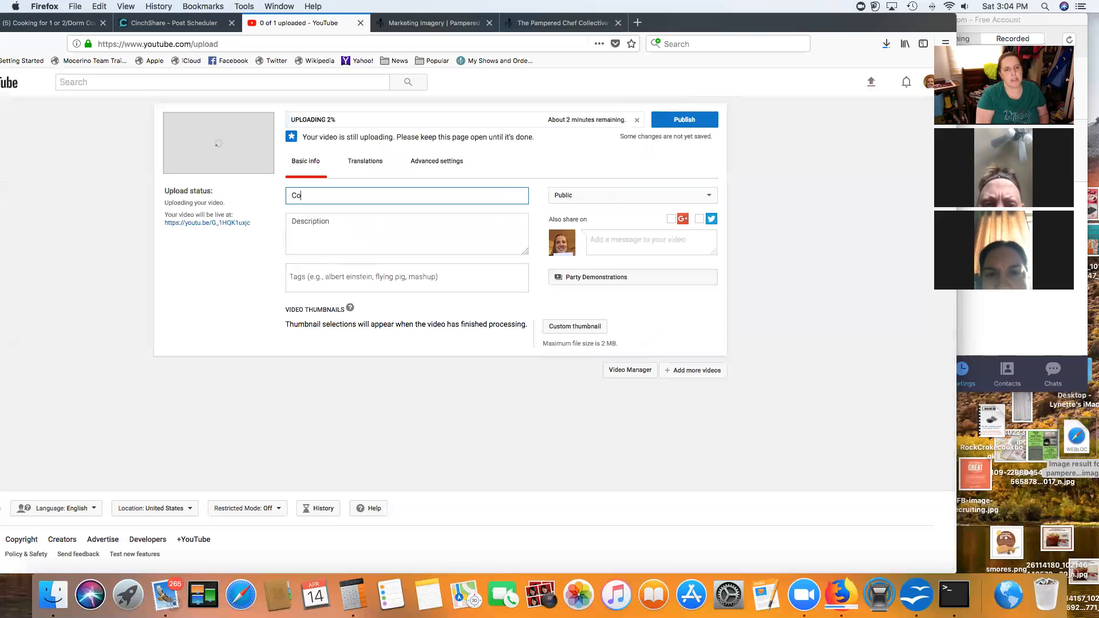
text(oking for on)
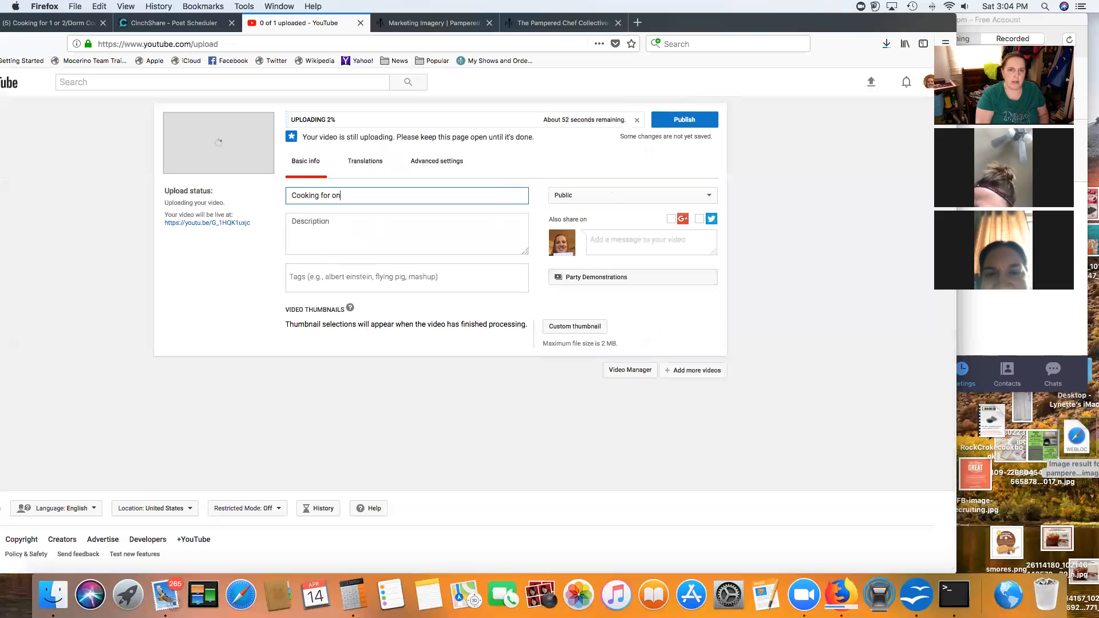
text(e or tow)
key(BackSpace)
text(wo/dorm cooking)
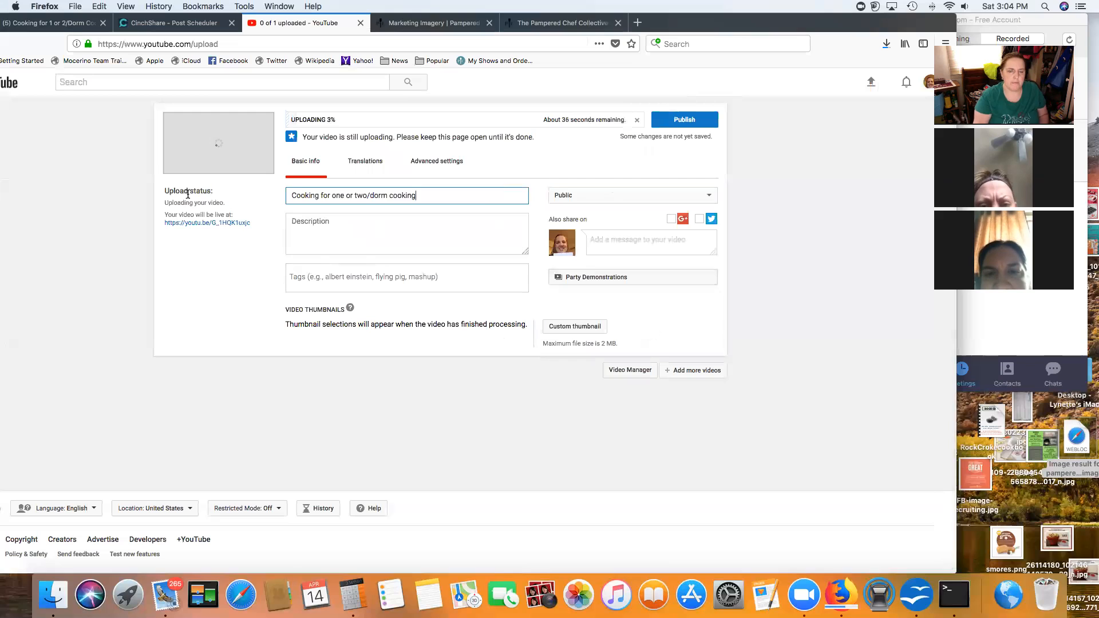
Step: Write the description 'Easy Ideas to cook for just a few! More Ideas at' plus the Pampered Chef website link, and type the tags 'College Dorm Room Singles Empty Nest'
click(310, 222)
text(Easy Idea)
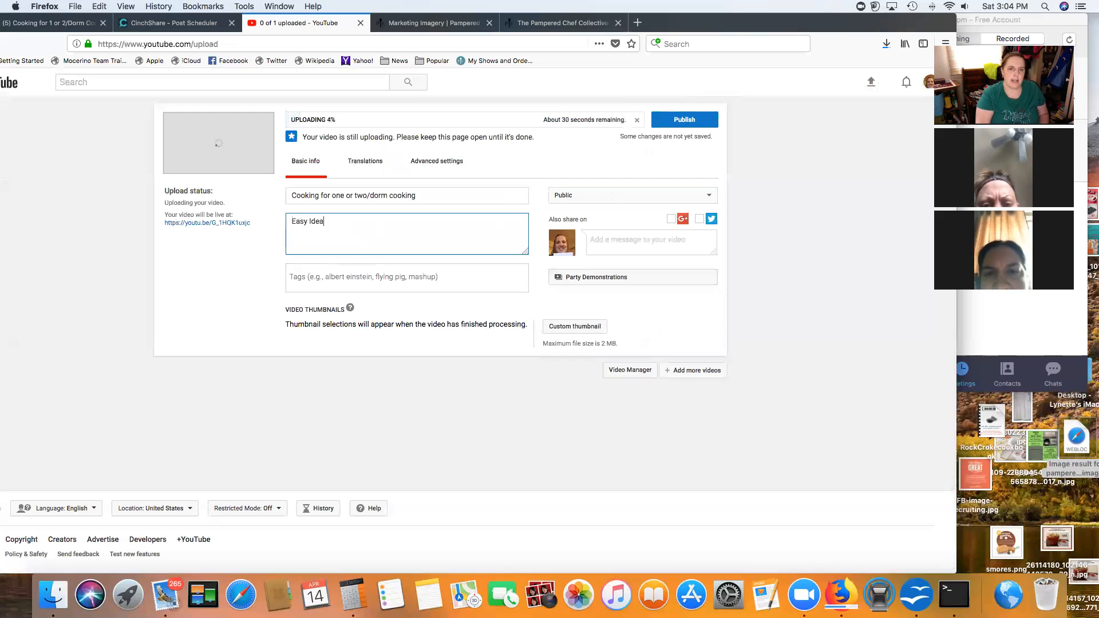
text(s to cook for just a fw)
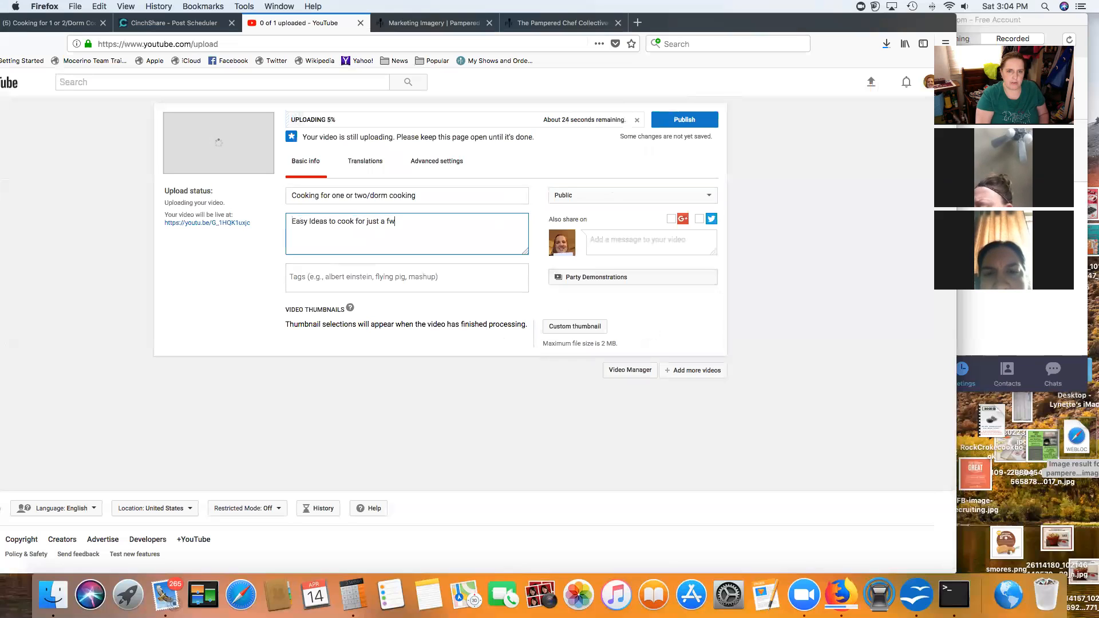
key(BackSpace)
text(ew)
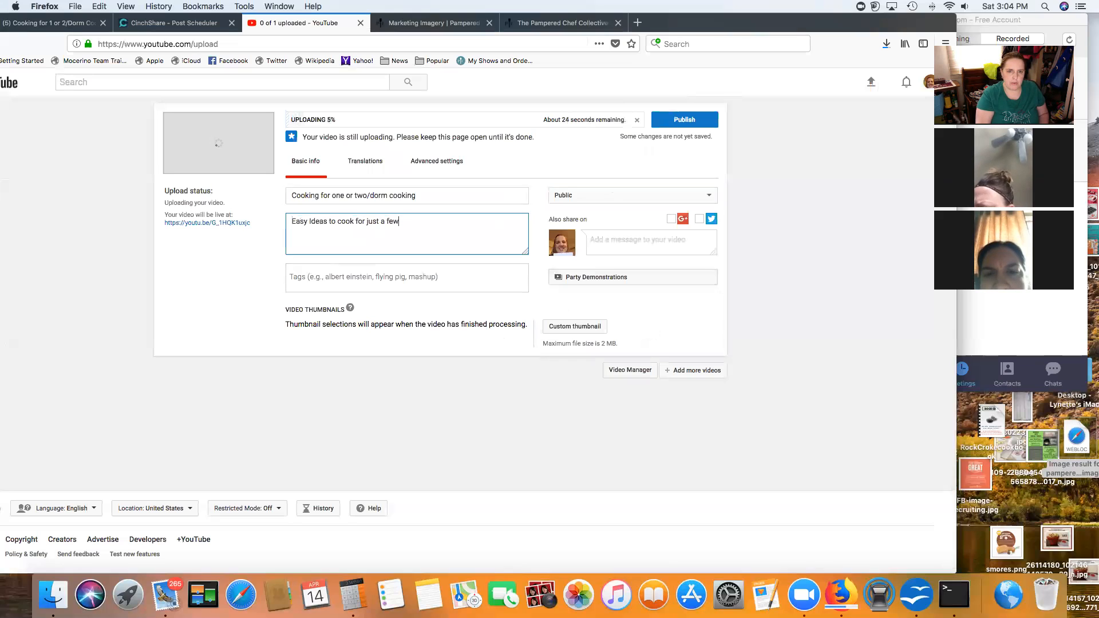
text(! More Id)
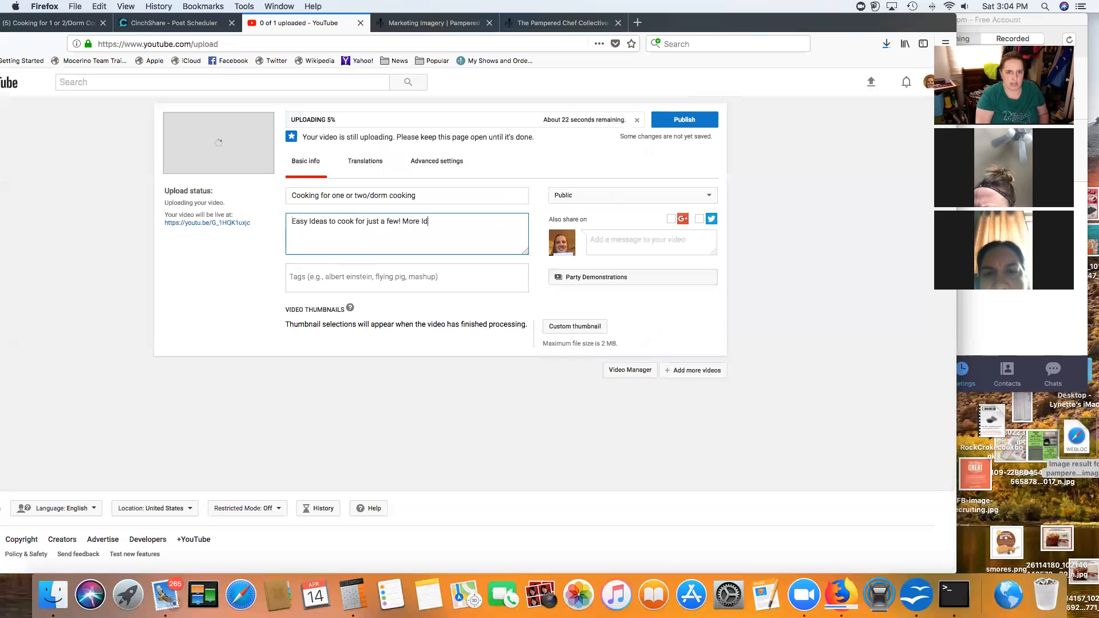
text(eas at)
key(Return)
text(www.pamperedchef.com/pws)
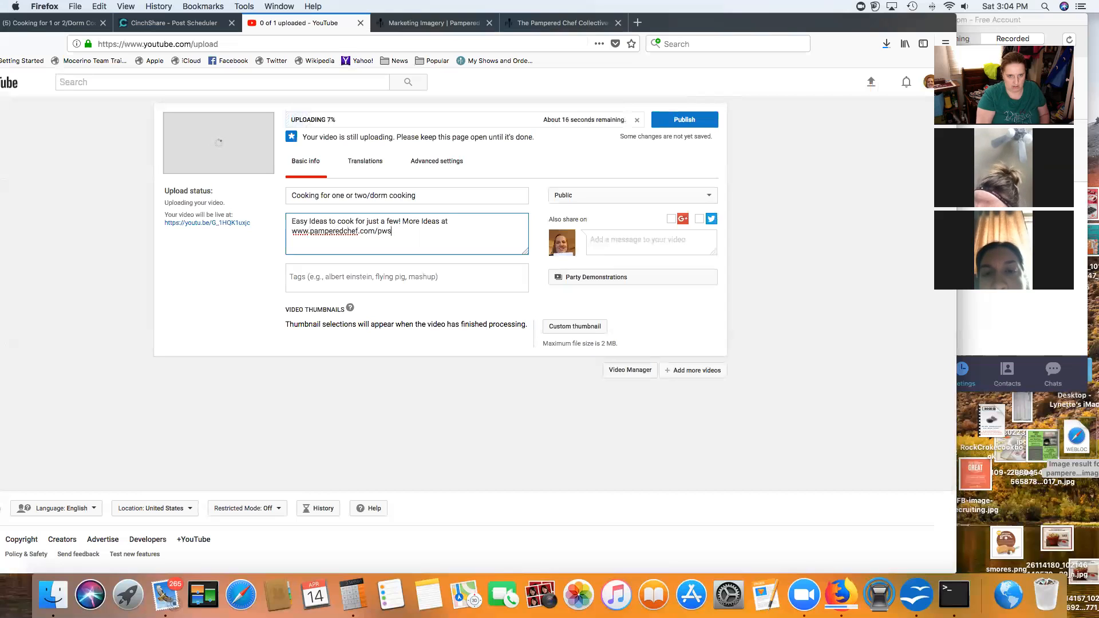
text(')
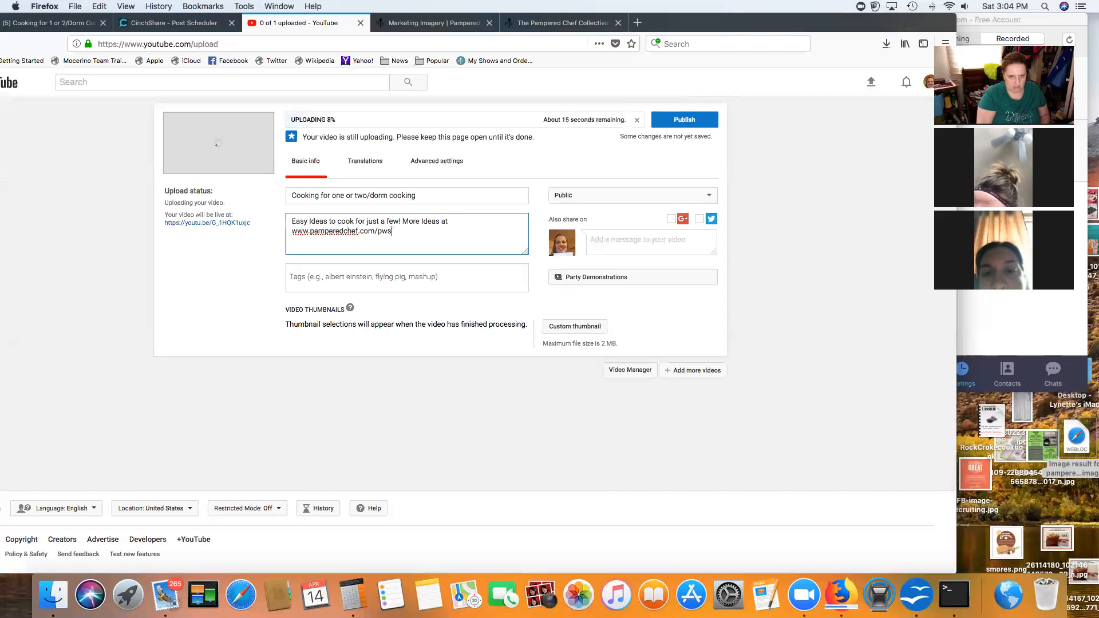
text(/lynettecooks)
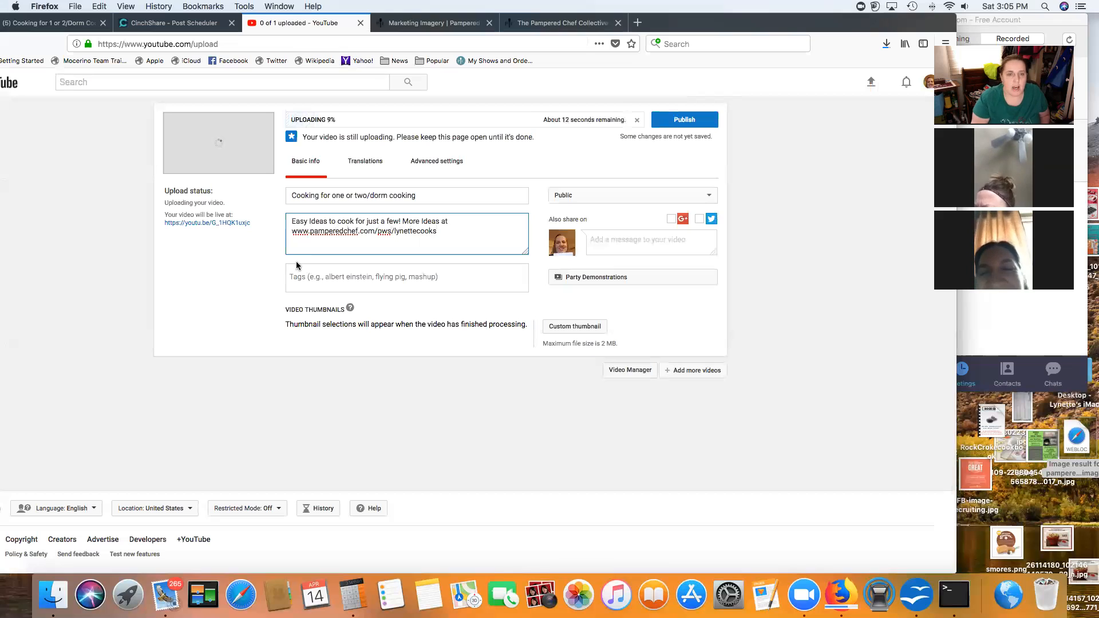
click(320, 280)
text(Co)
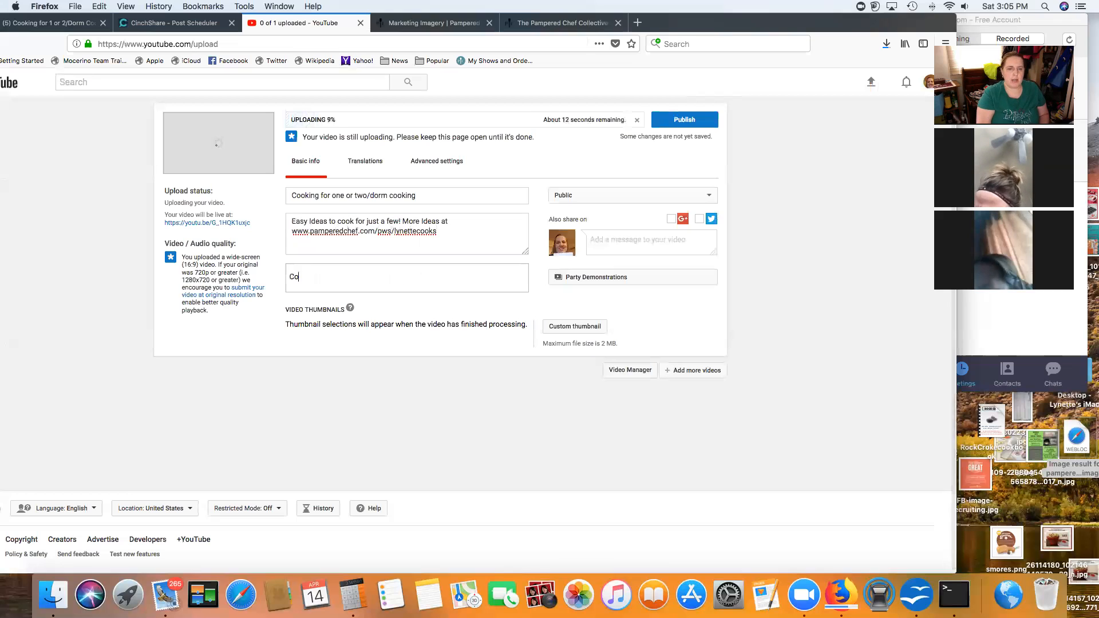
text(llege )
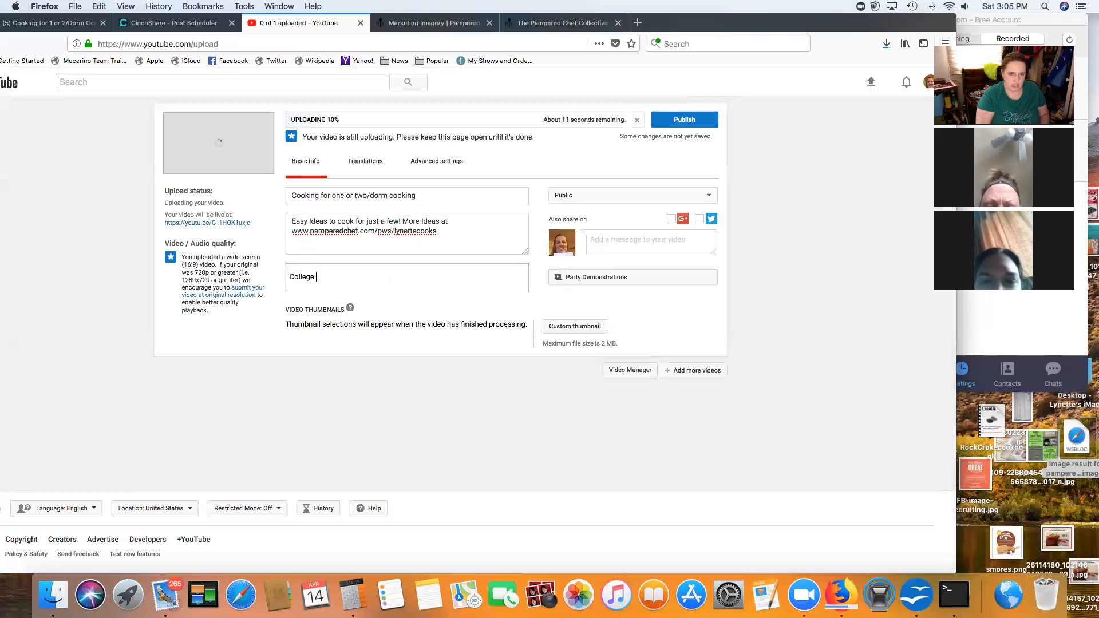
text(Dorm Room Singles )
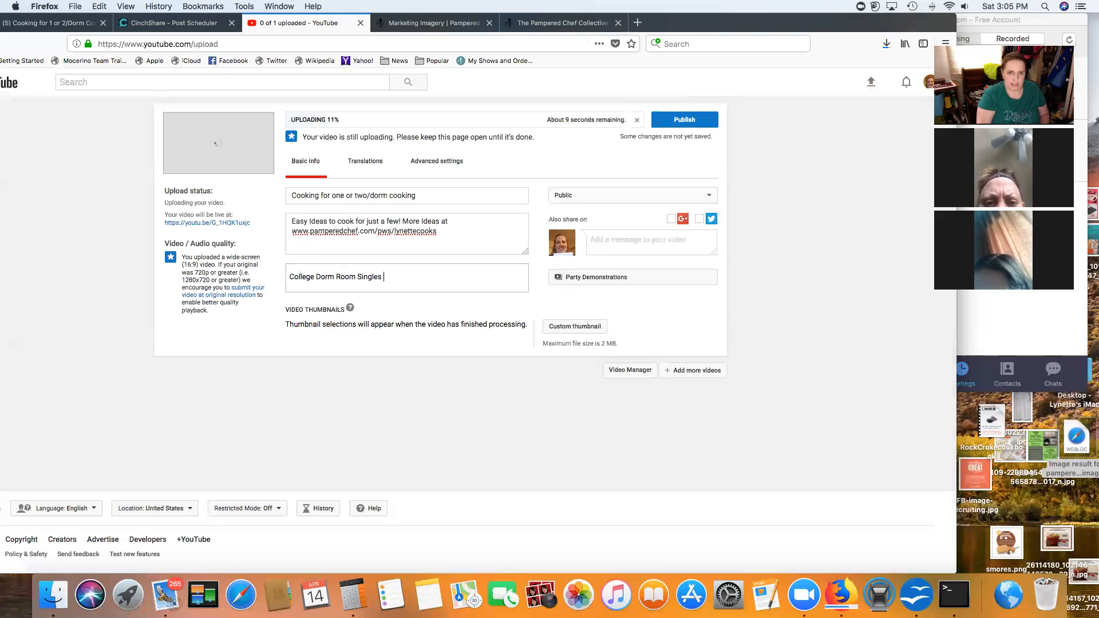
text(Empty Nest)
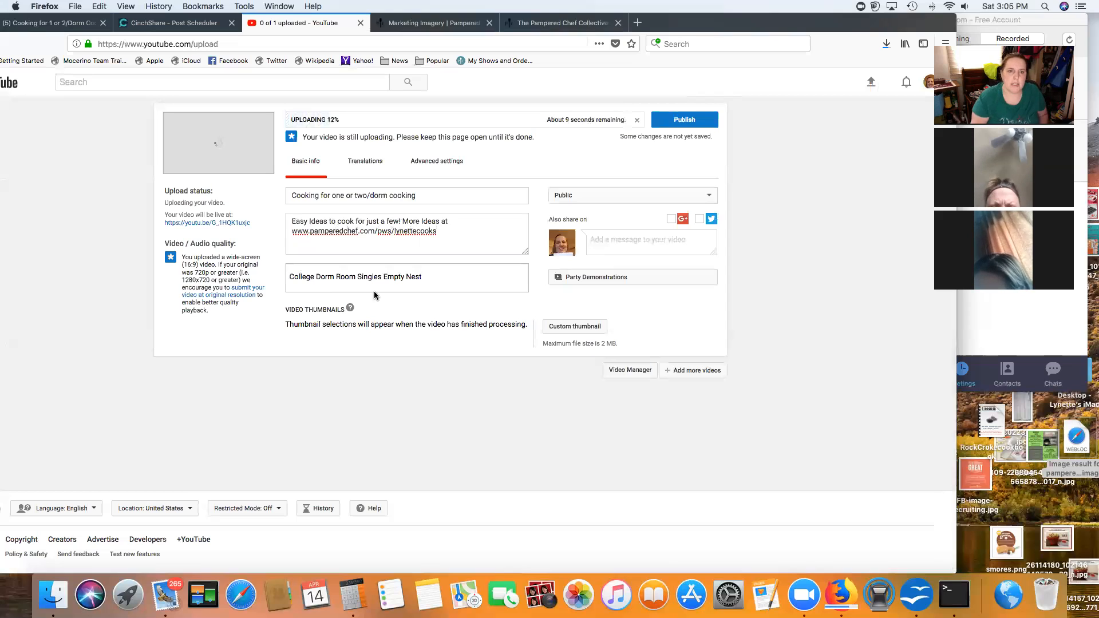
Step: Confirm 'College Dorm Room Singles Empty Nest' as a tag, then bring the Zoom window forward and reposition it
key(Return)
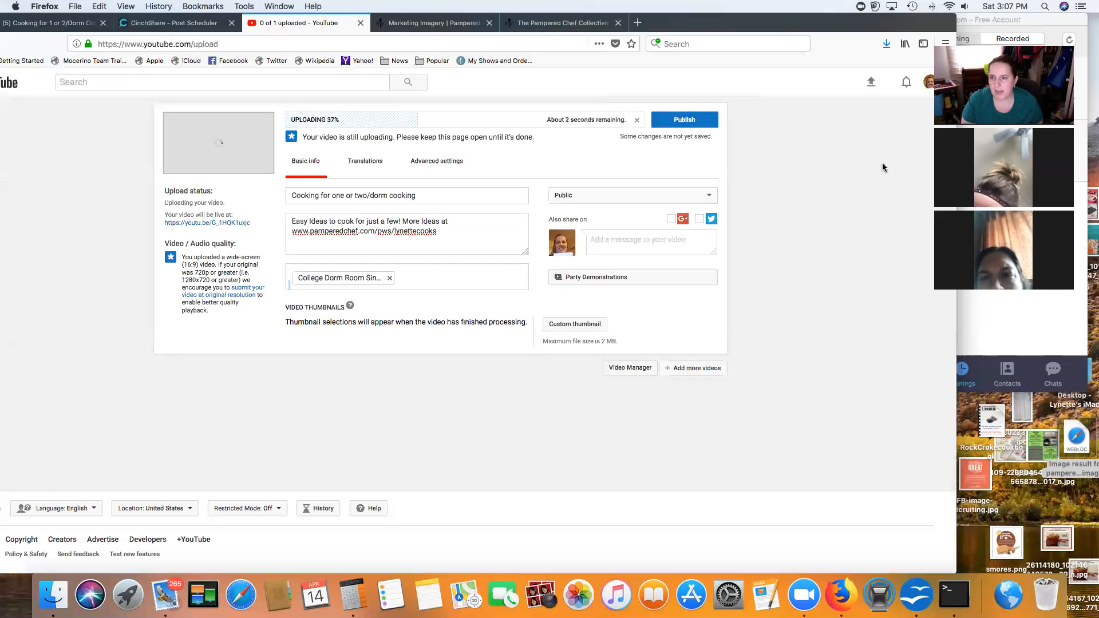
scroll(882, 171, down, 1)
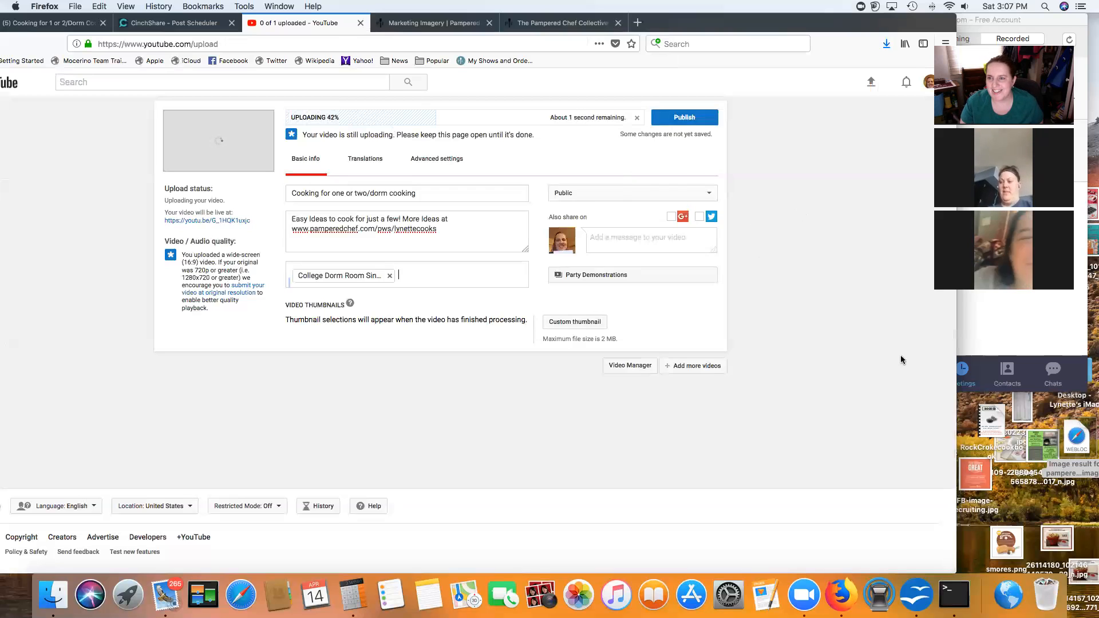
click(1025, 326)
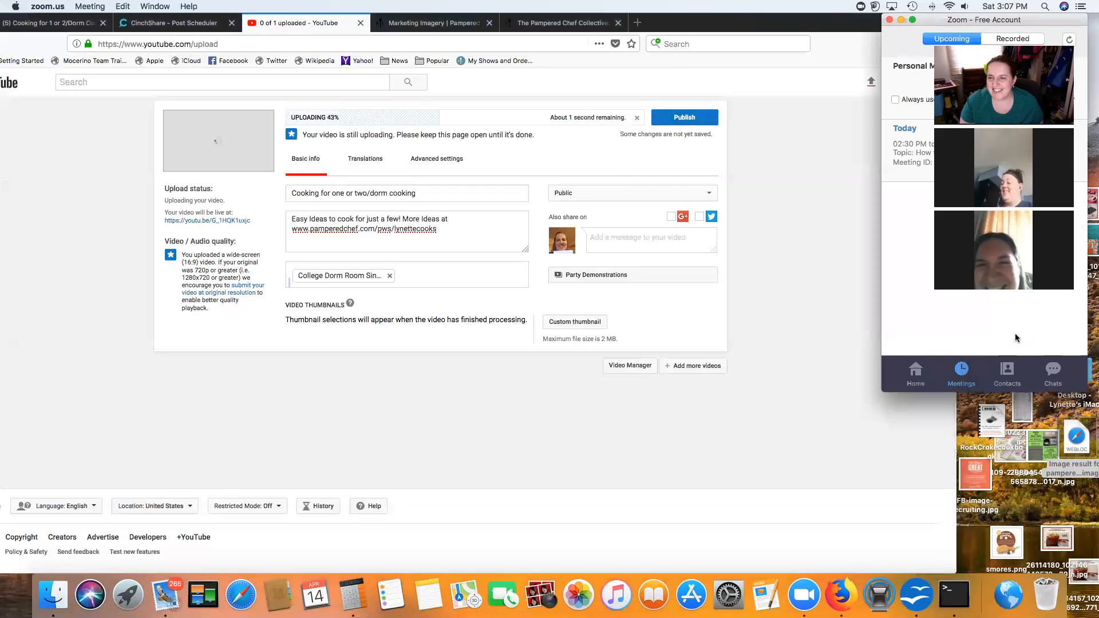
drag(936, 17, 821, 62)
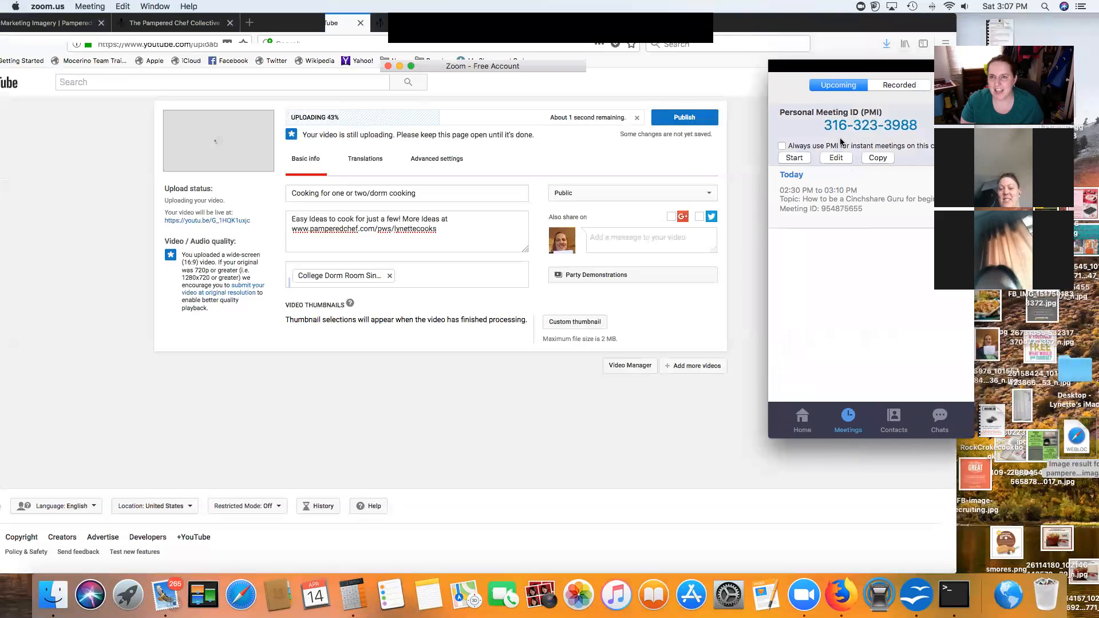